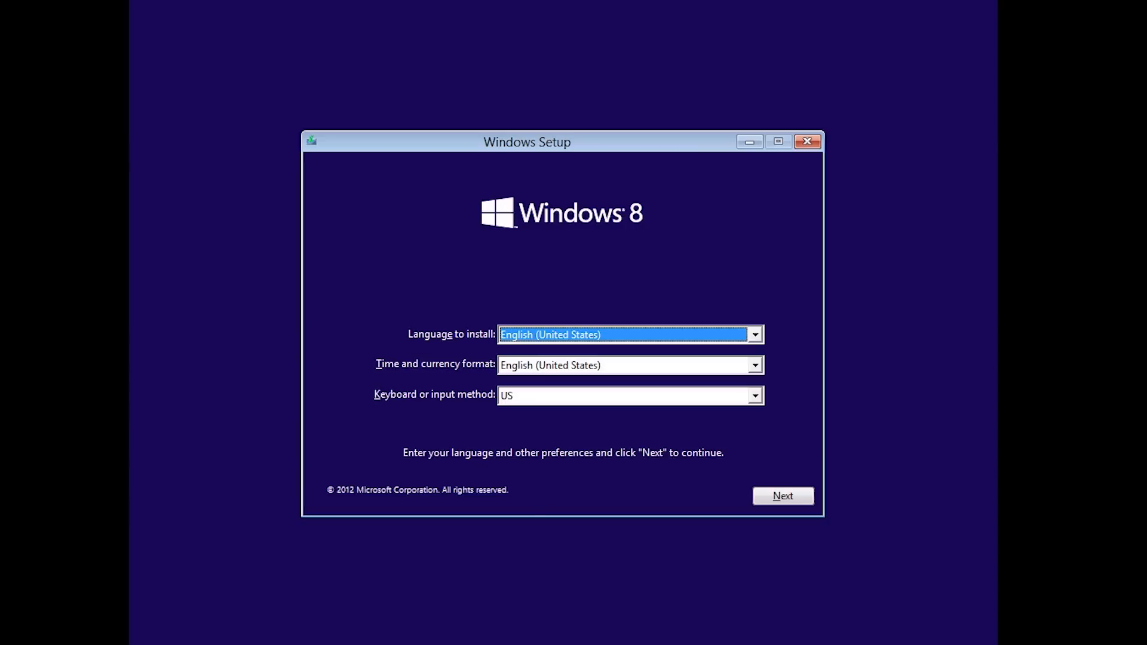
Keep English (United States) and the US keyboard, then begin the Windows installation.
left_click(801, 501)
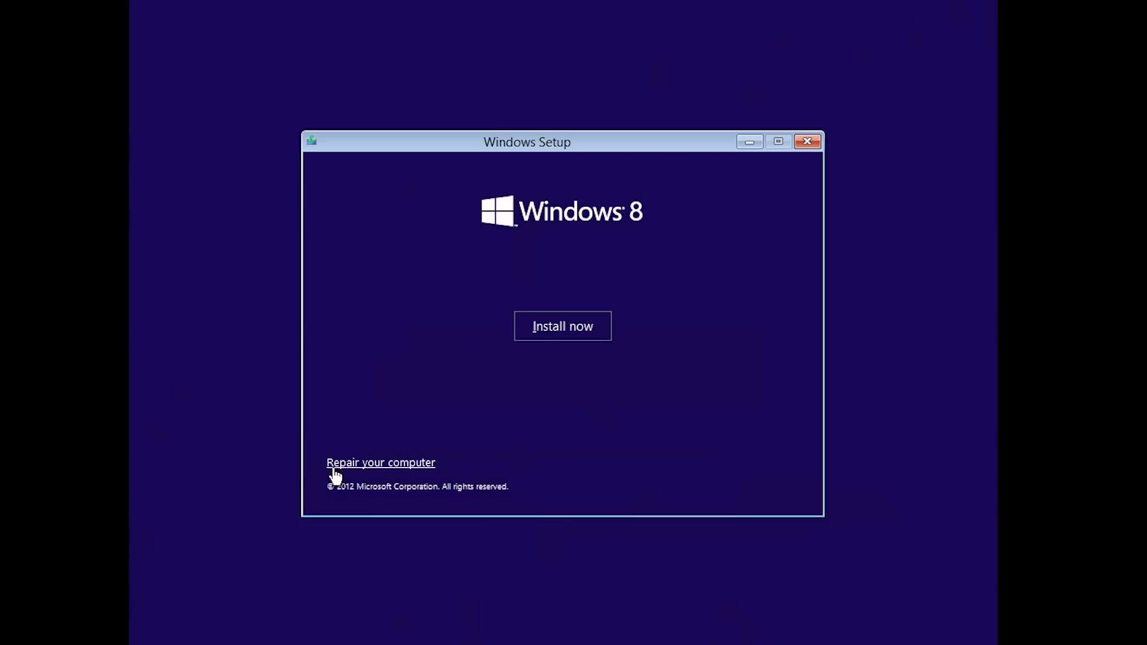
left_click(598, 331)
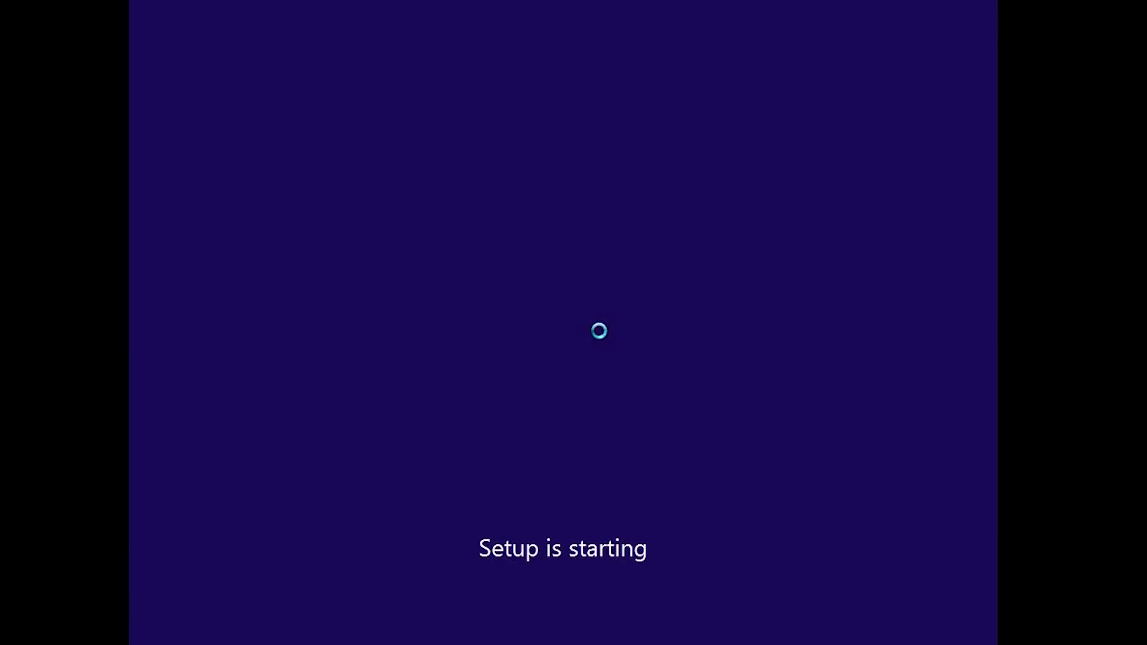
Enter the Windows 8 Pro product key and continue to the license terms.
type("X")
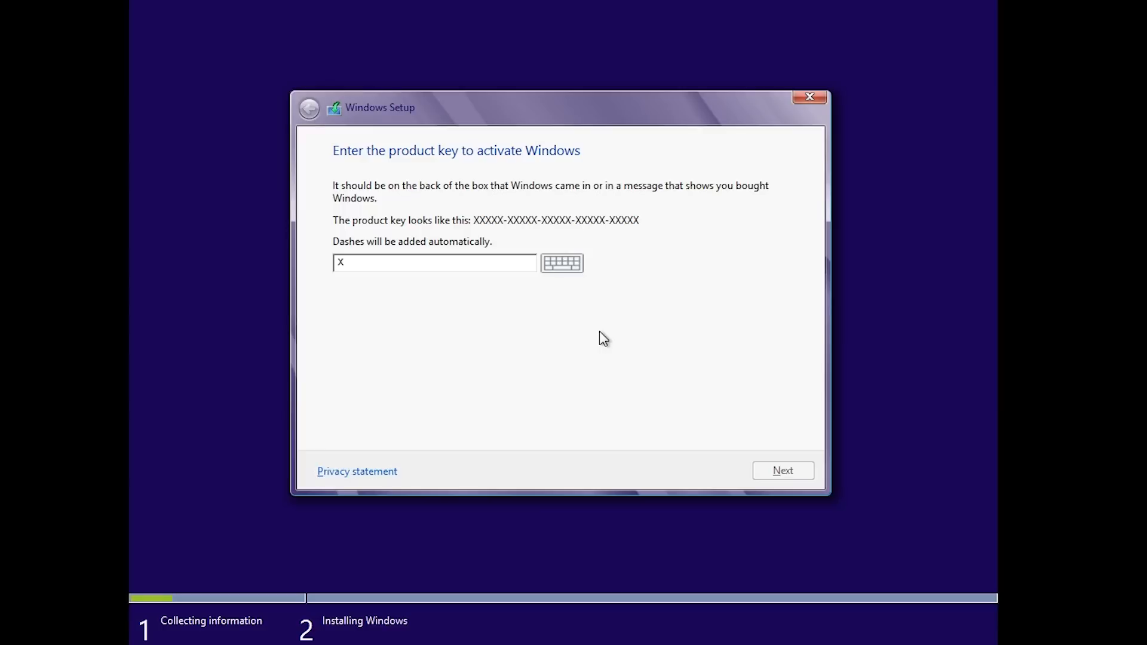
type("XXXX-XXXXX-XXXXX-XXXXX-XXXXX")
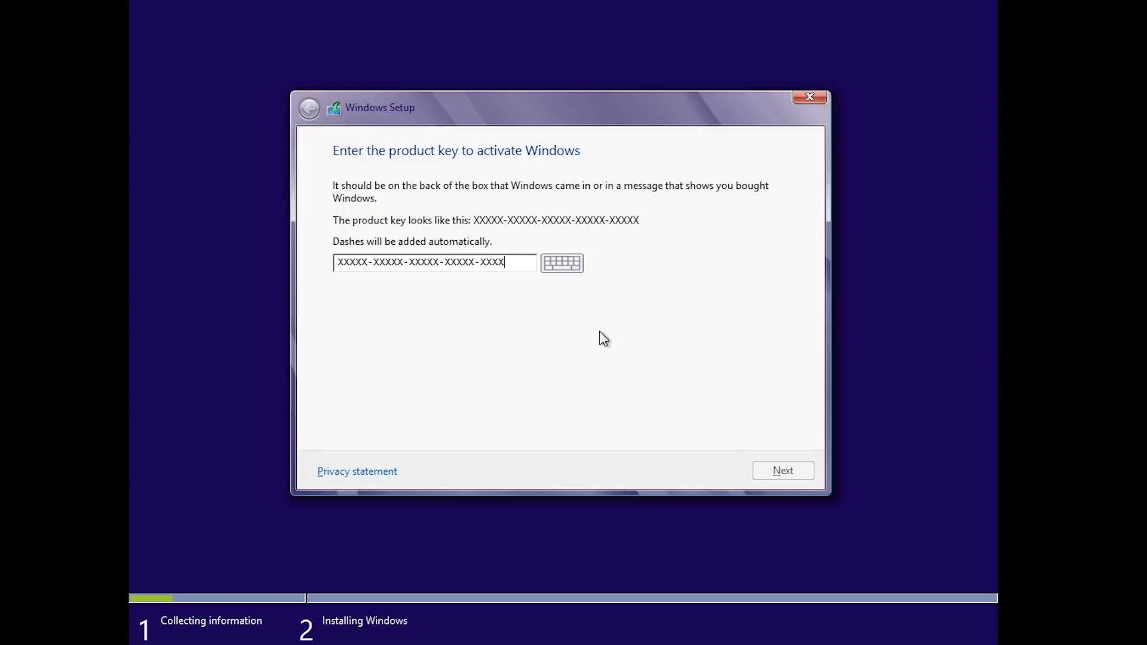
left_click(801, 482)
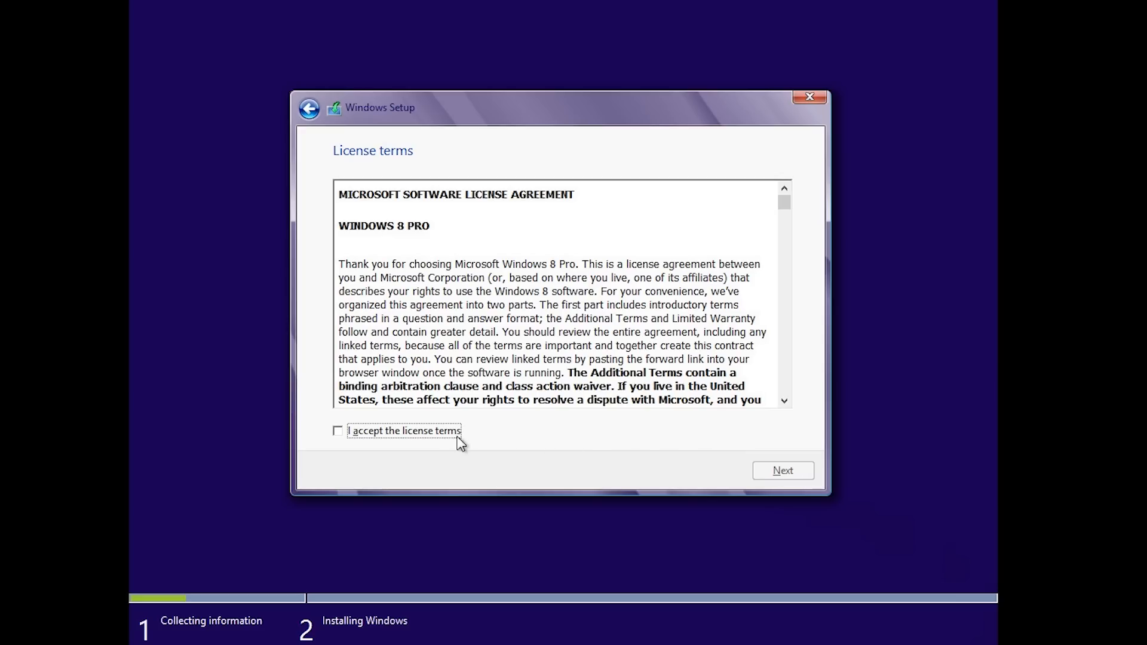
Accept the Windows 8 Pro license terms and continue.
left_click(337, 433)
left_click(783, 472)
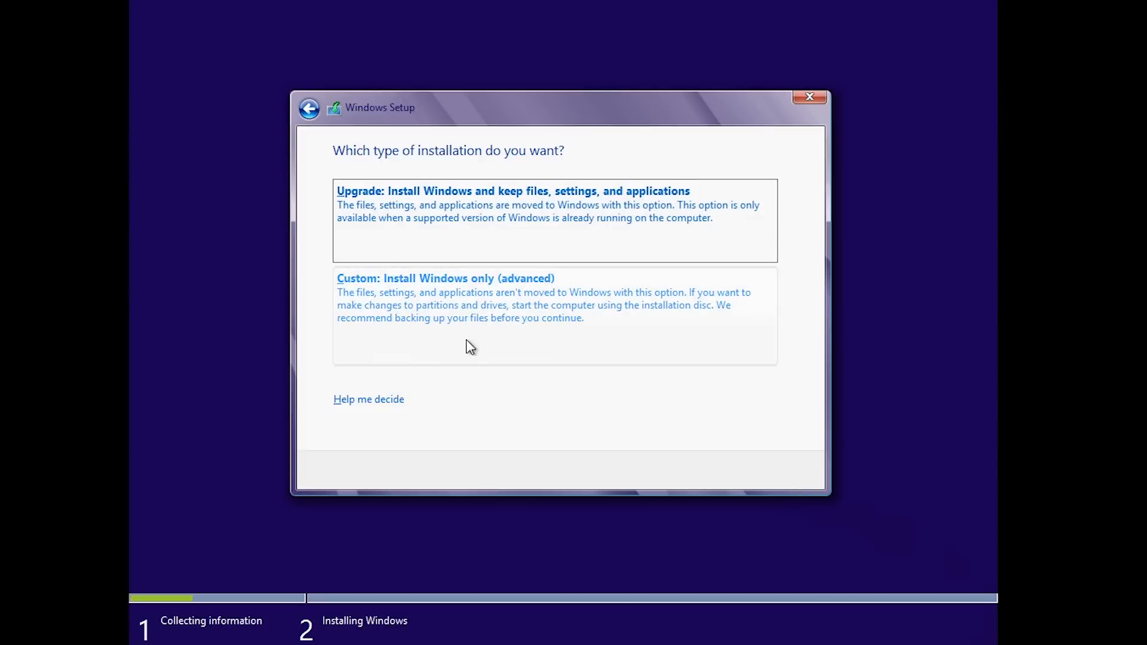
Choose a Custom (advanced) install onto Drive 0's 100.0 GB unallocated space.
left_click(347, 346)
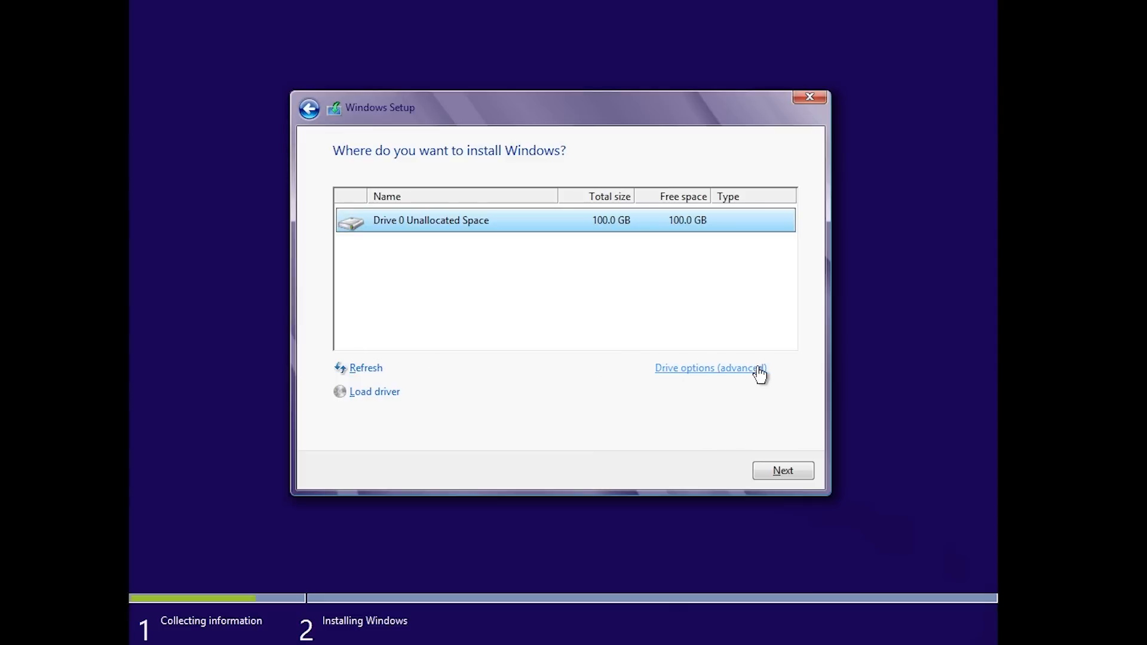
left_click(659, 371)
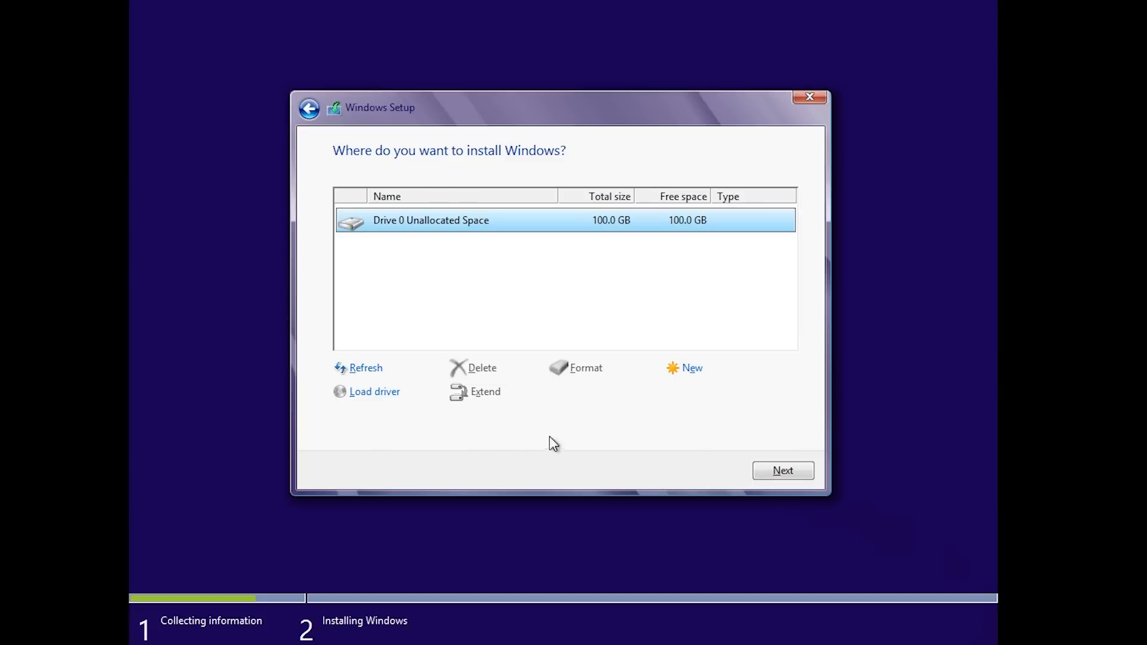
left_click(764, 472)
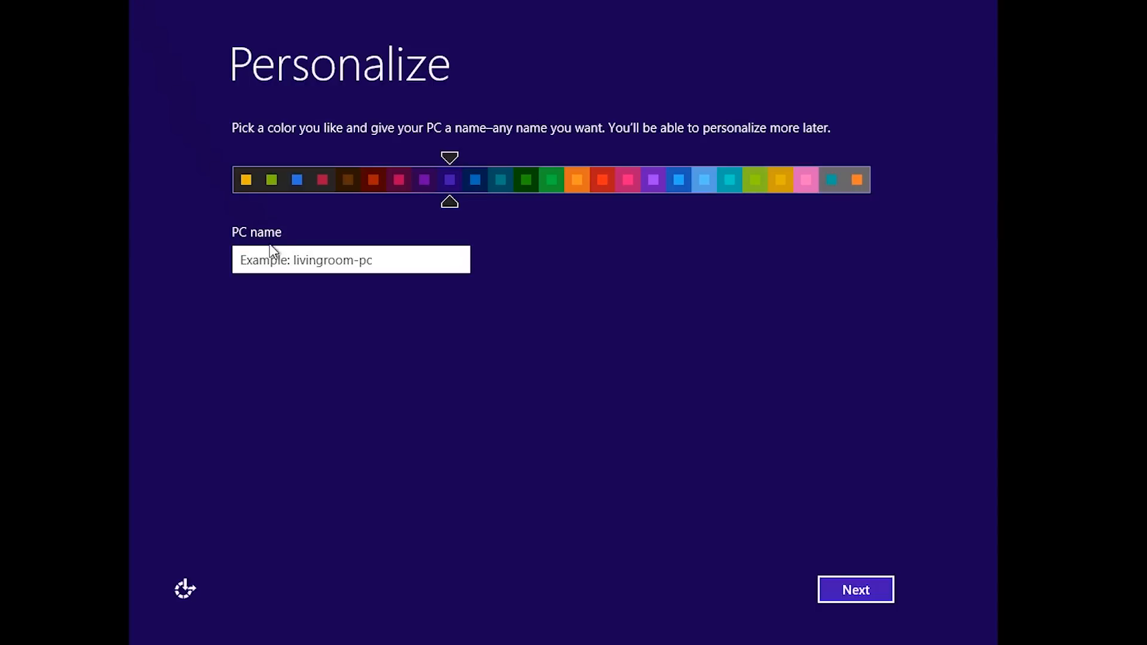
Name the PC 'ws', keep the purple color, and continue.
left_click(292, 268)
type("ws")
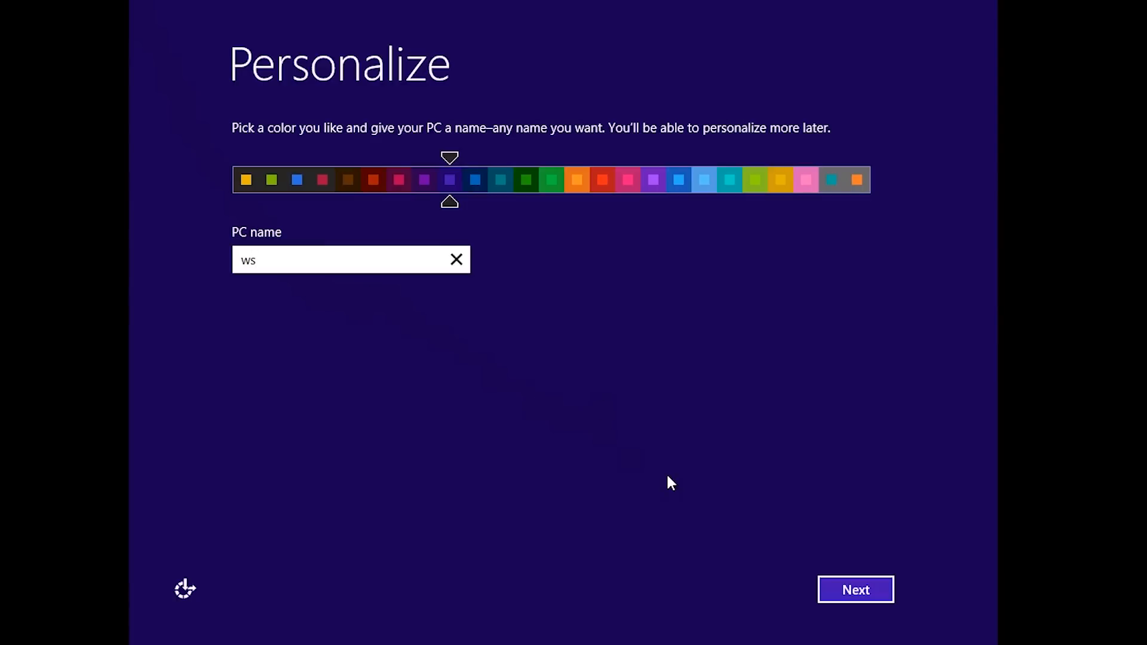
left_click(881, 592)
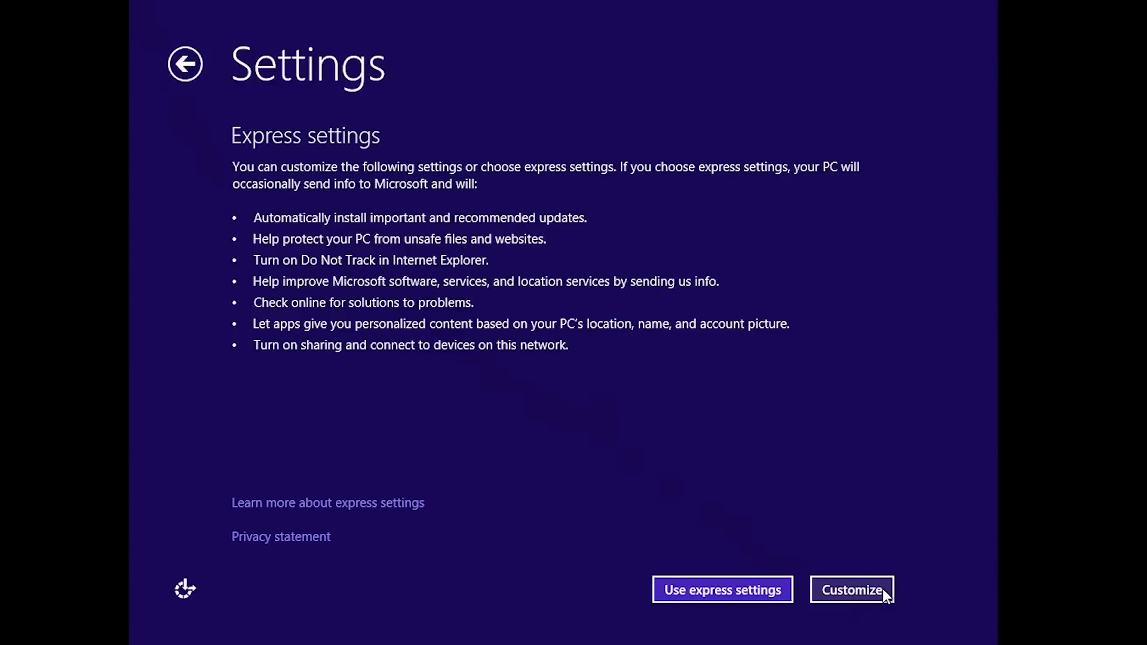
Choose Customize instead of express settings and turn on sharing and device connection.
left_click(888, 591)
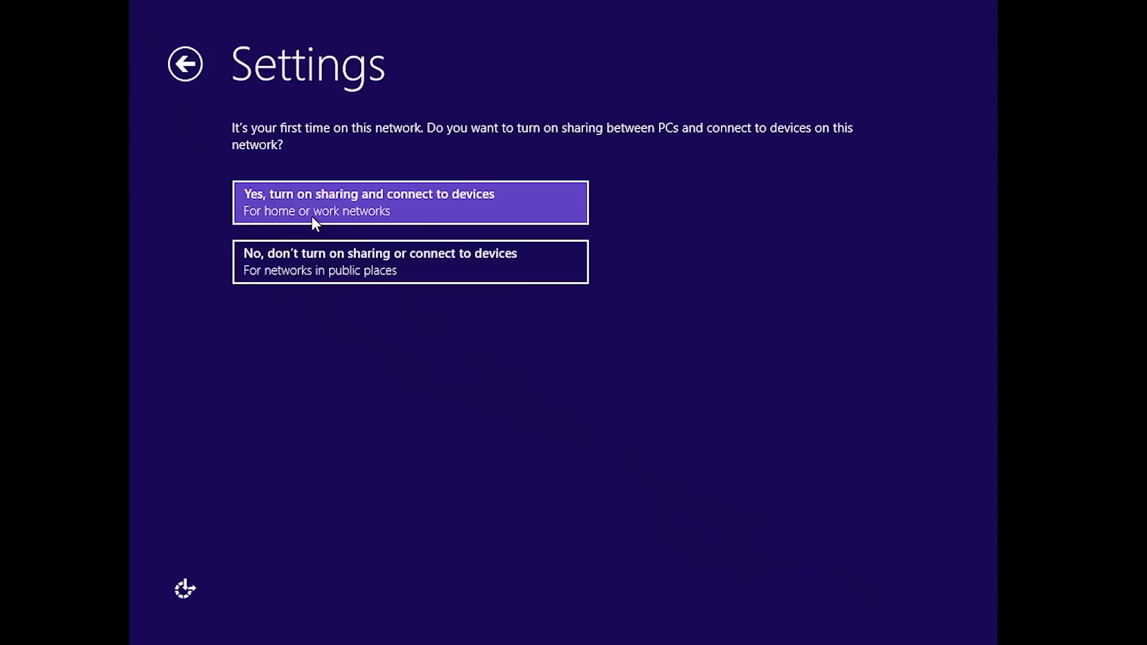
left_click(504, 217)
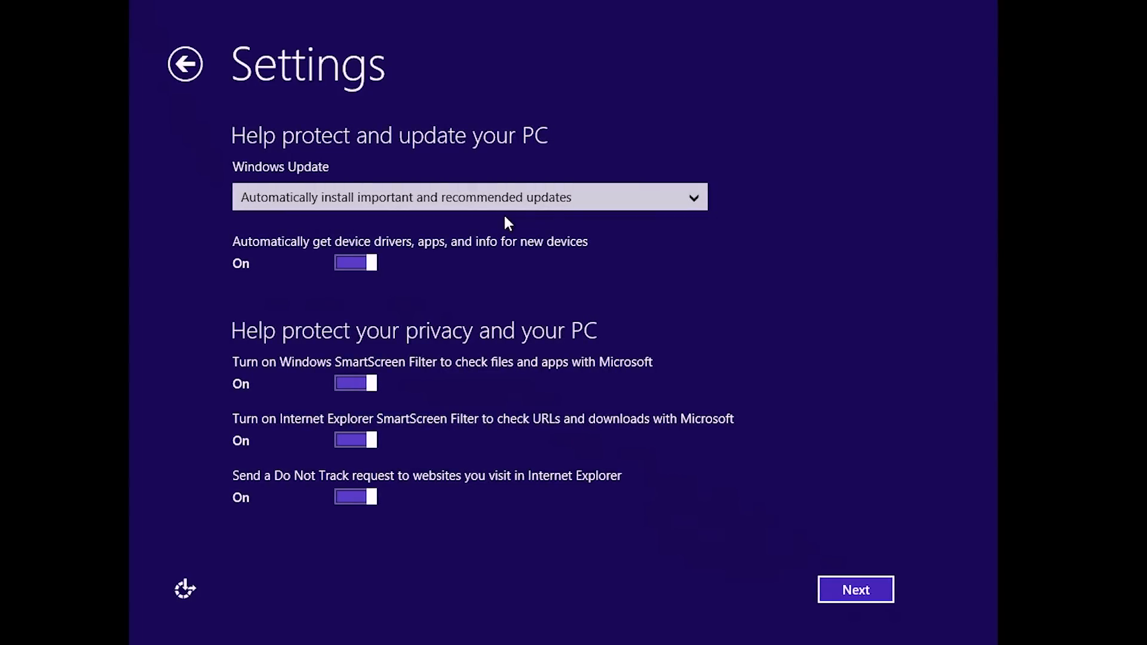
left_click(690, 198)
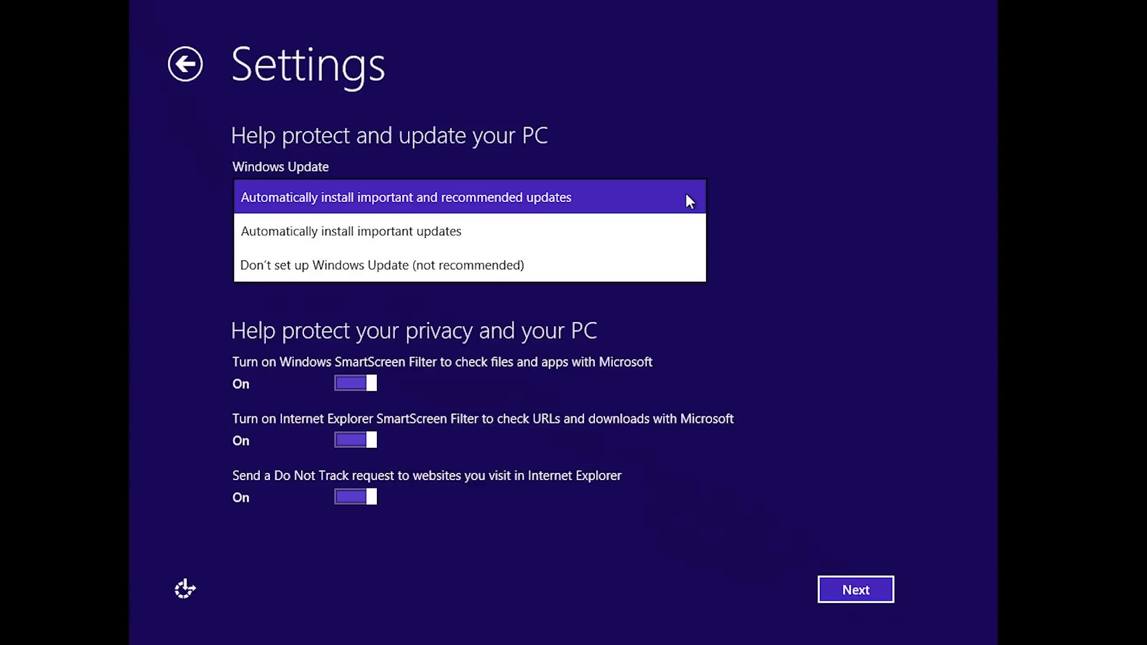
left_click(687, 196)
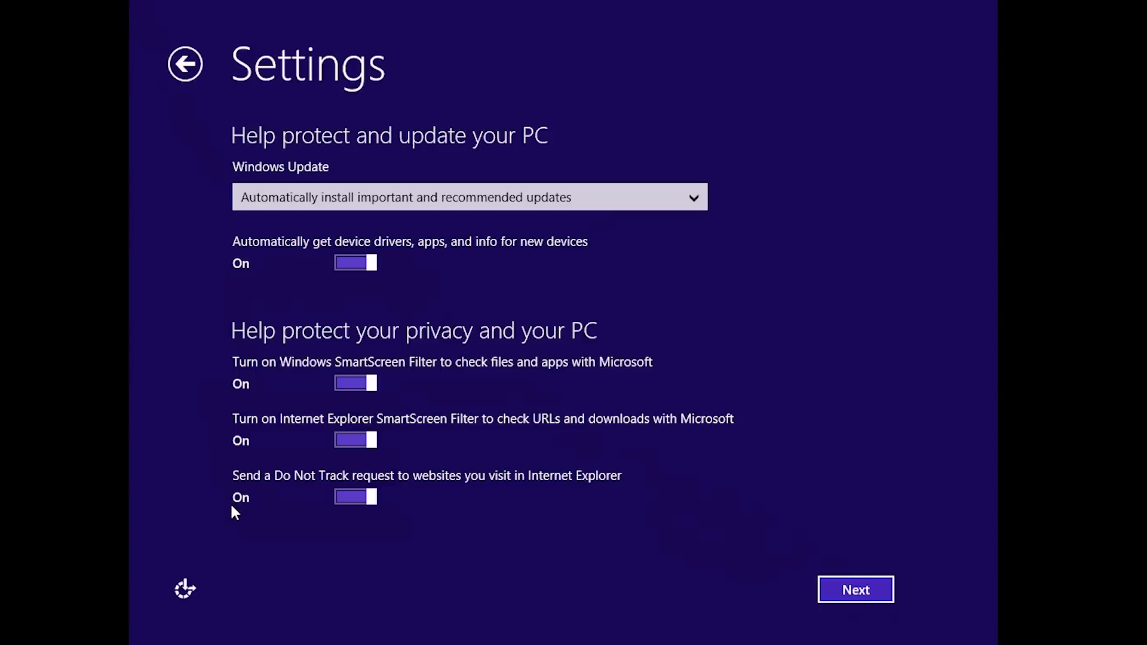
Accept the default update, privacy and data-sharing settings on all three Settings pages.
left_click(871, 598)
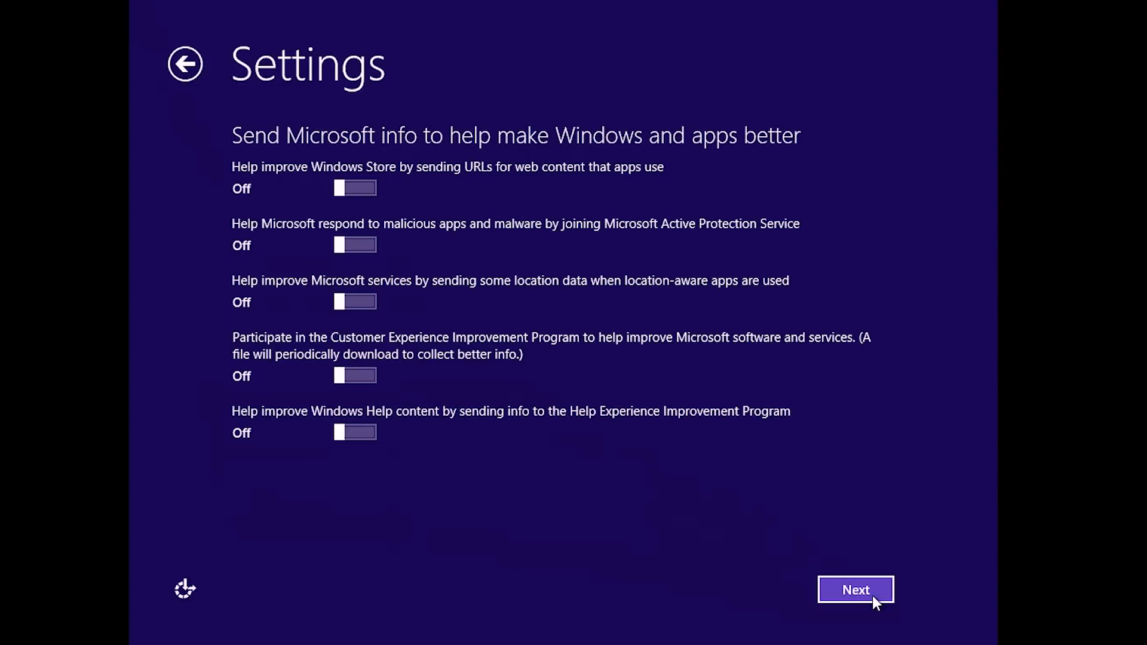
left_click(856, 590)
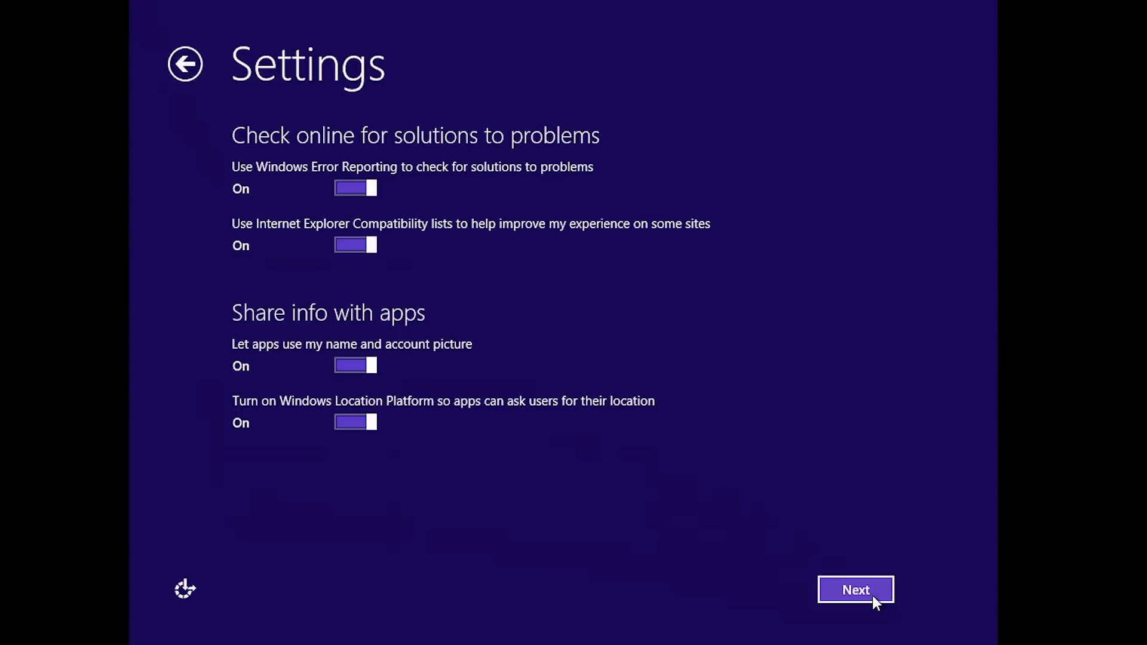
left_click(873, 597)
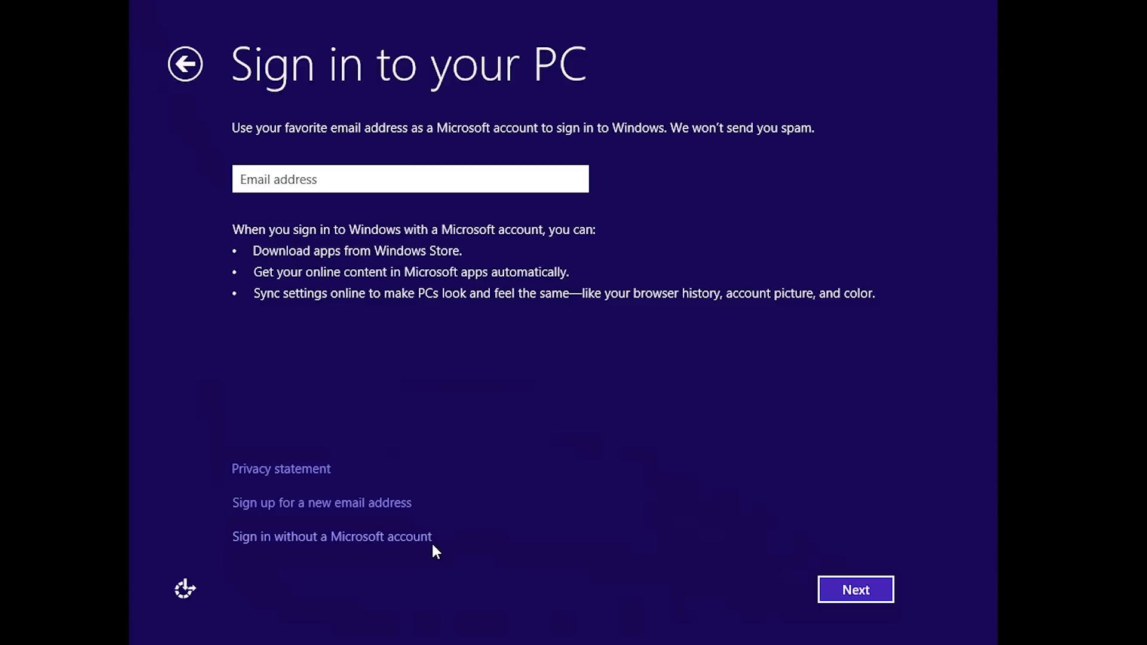
Skip the Microsoft account, choose a local account named 'admin', and enter its password twice.
left_click(242, 542)
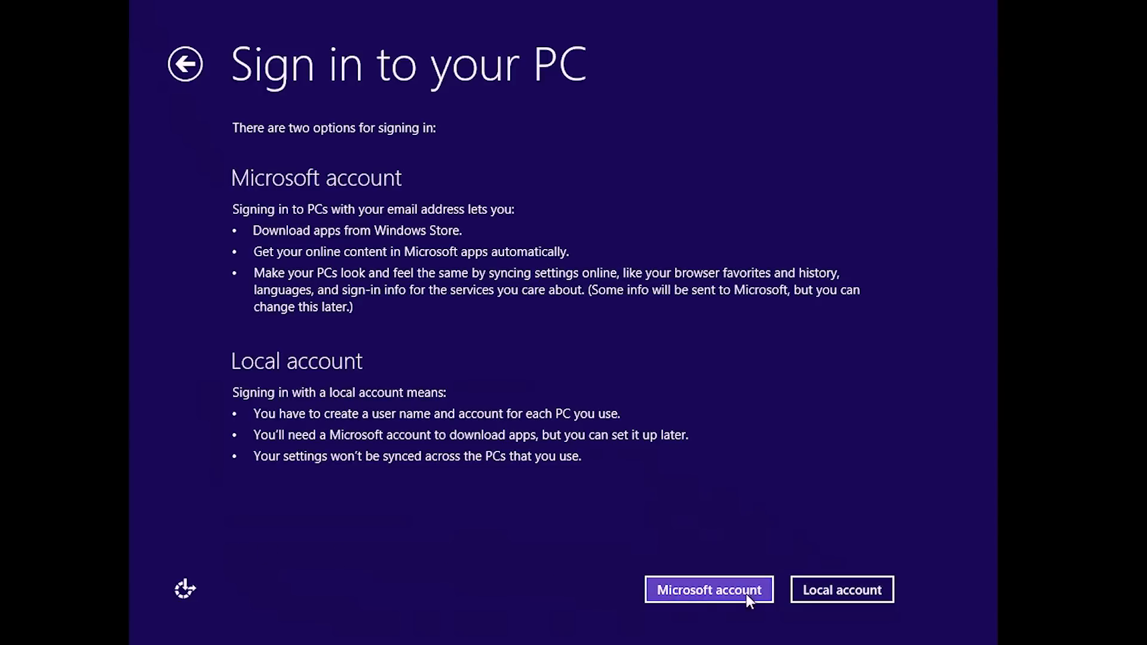
left_click(884, 598)
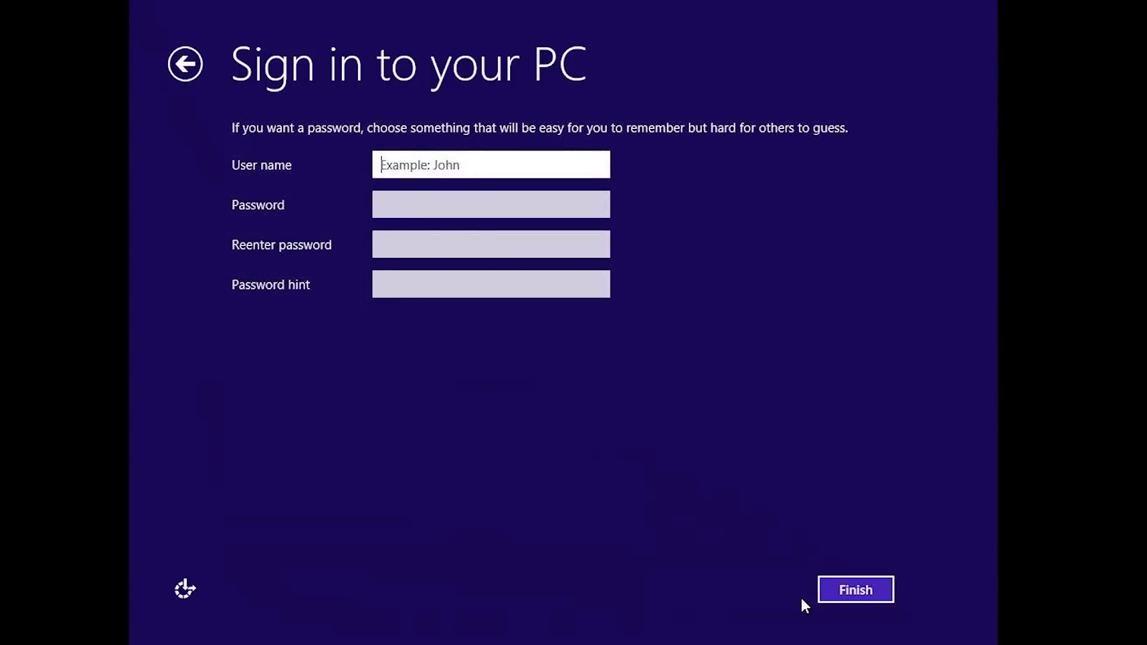
type("admin")
key("Tab")
type("admin12345")
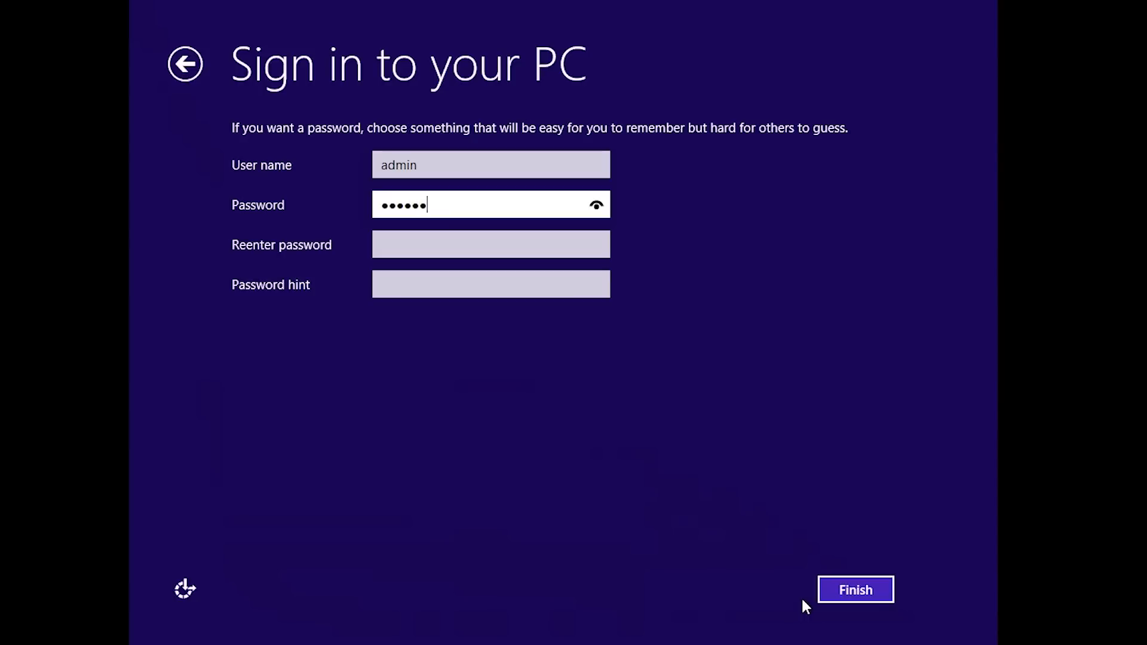
key("Tab")
type("admin12345")
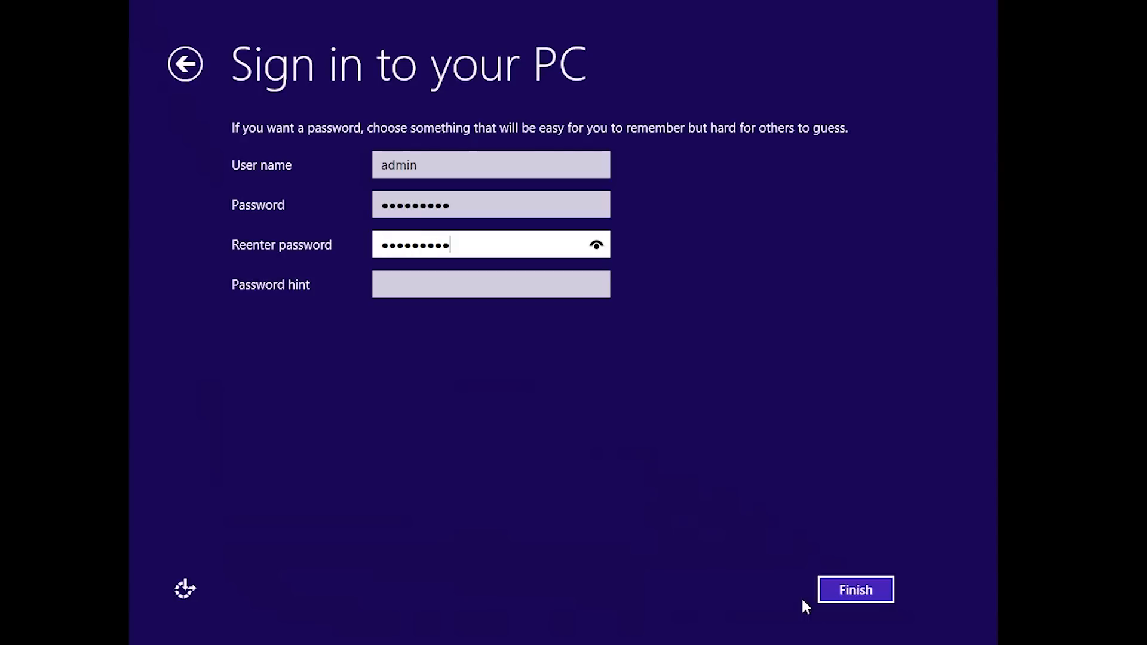
key("Tab")
Add the password hint 'Standard', finish setup, and open the Desktop from the Start screen.
type("Standard")
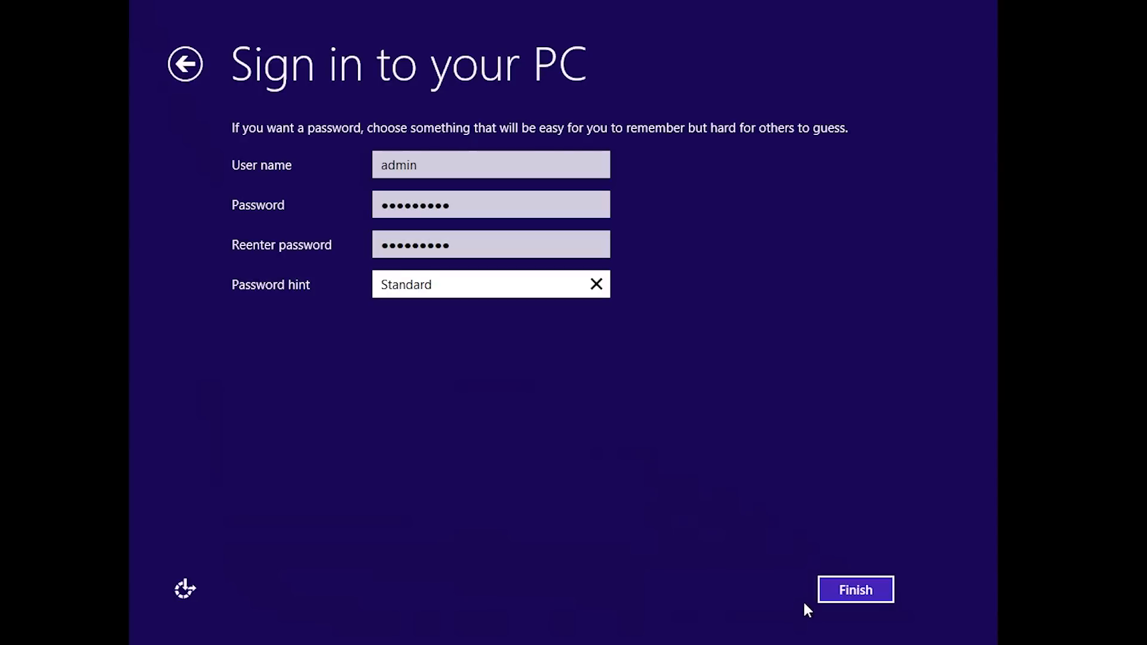
left_click(864, 581)
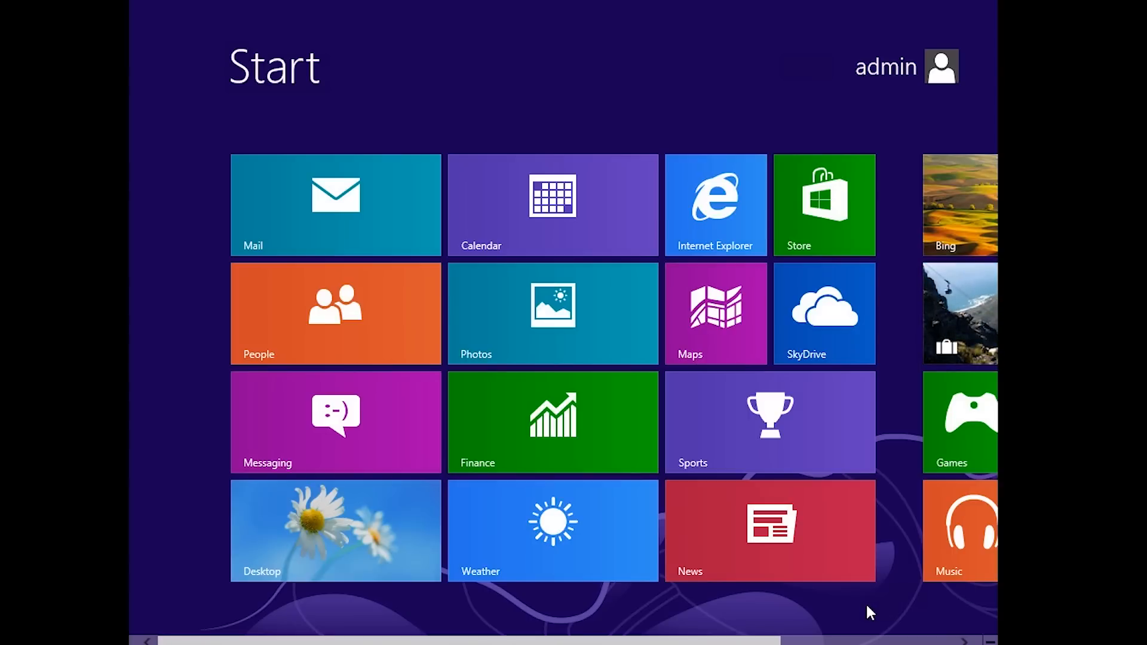
left_click(365, 544)
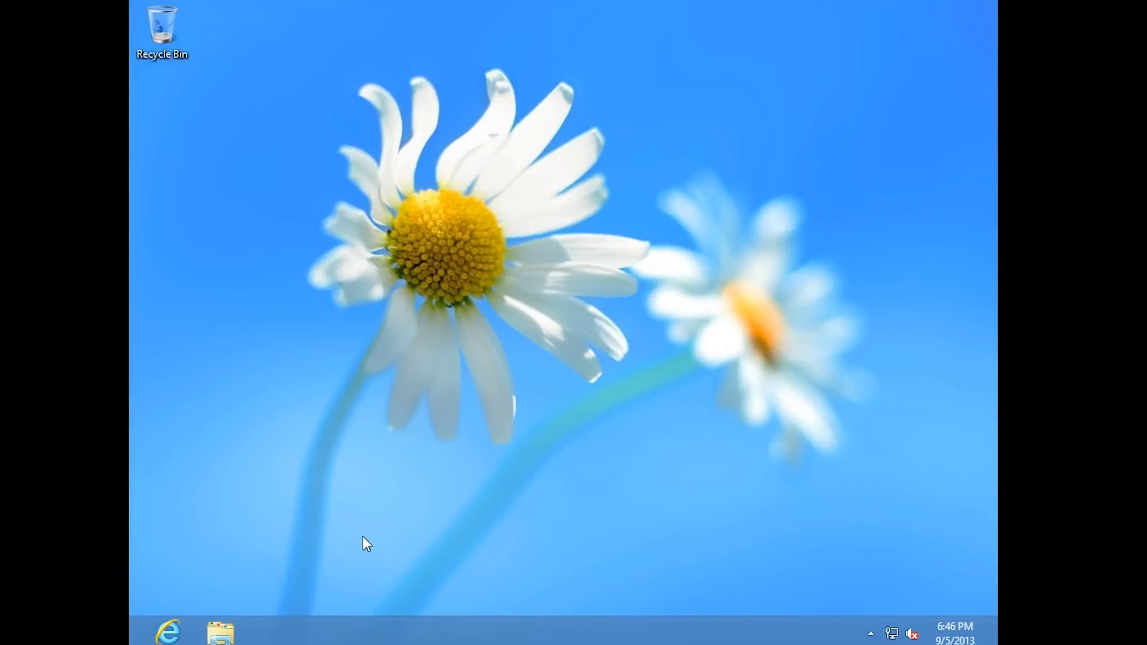
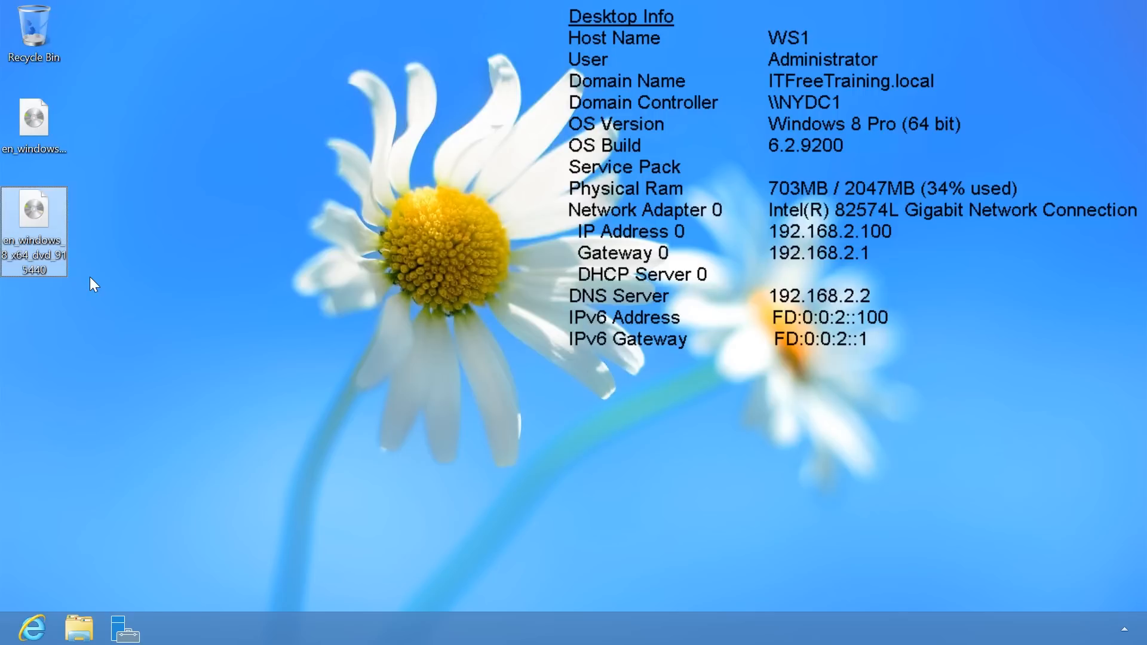
Mount the Windows 8 disc image and copy all of its contents.
right_click(34, 141)
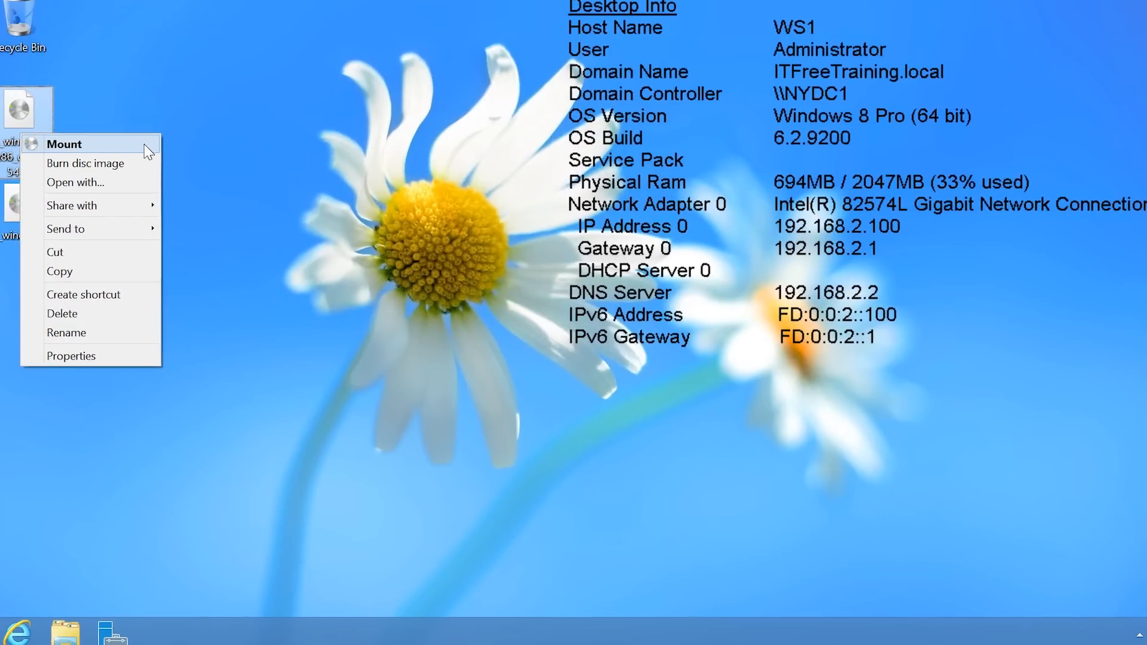
left_click(155, 152)
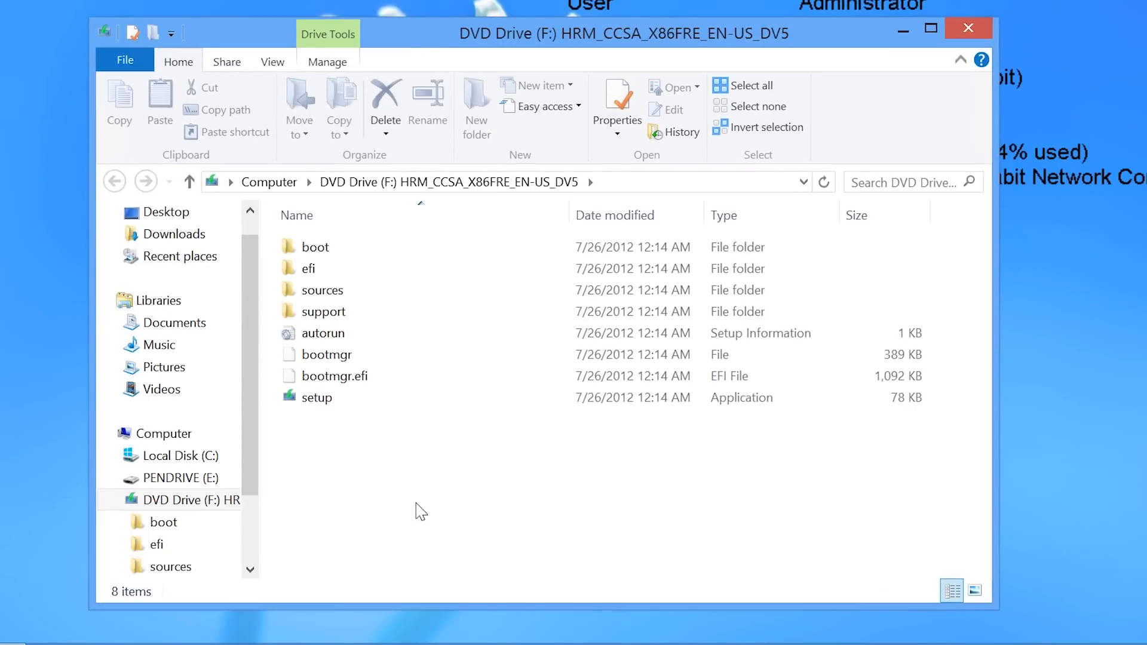
key("ctrl+a")
right_click(306, 347)
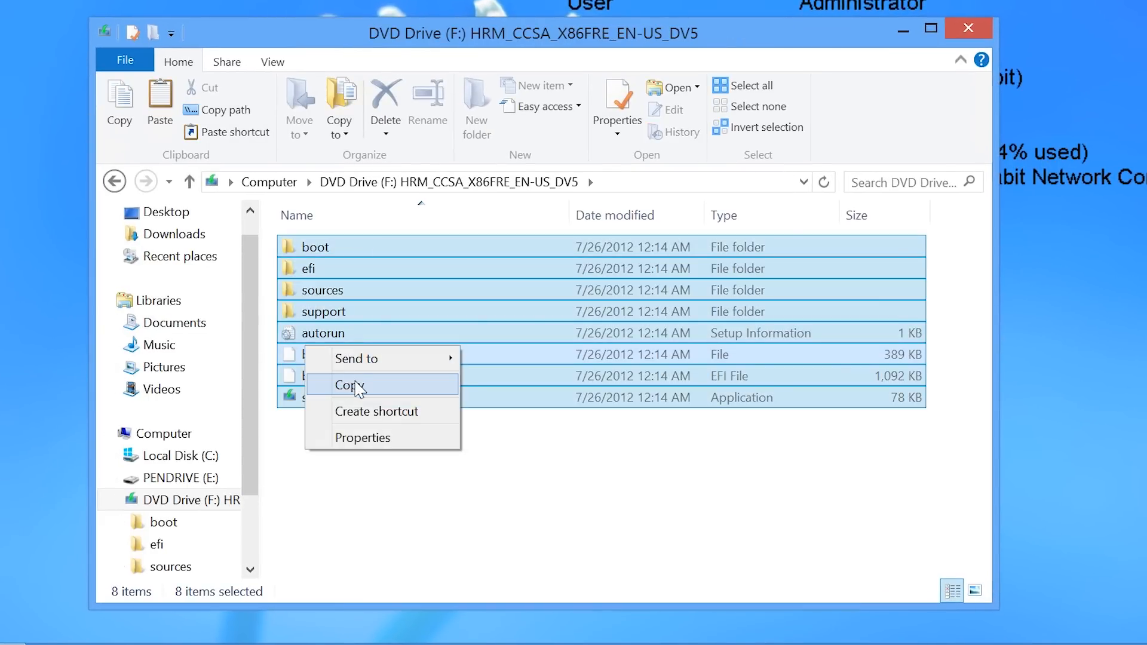
left_click(357, 389)
Create a new folder named InstallFiles on Local Disk (C:).
left_click(228, 456)
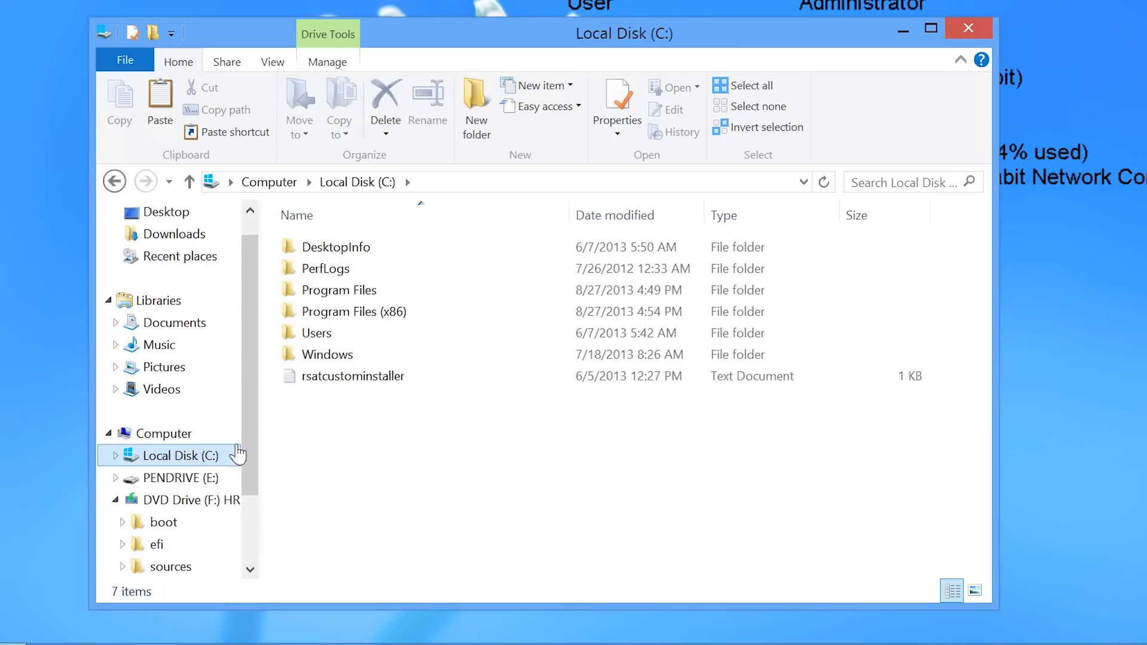
right_click(303, 441)
mouse_move(386, 394)
left_click(493, 394)
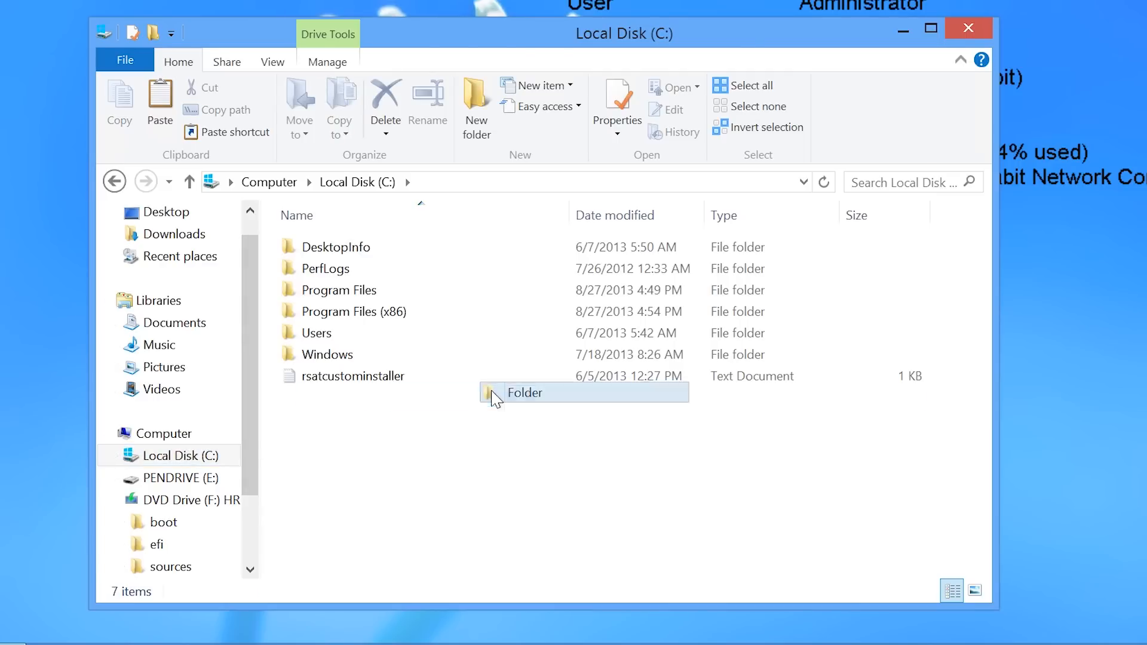
type("InstallFi")
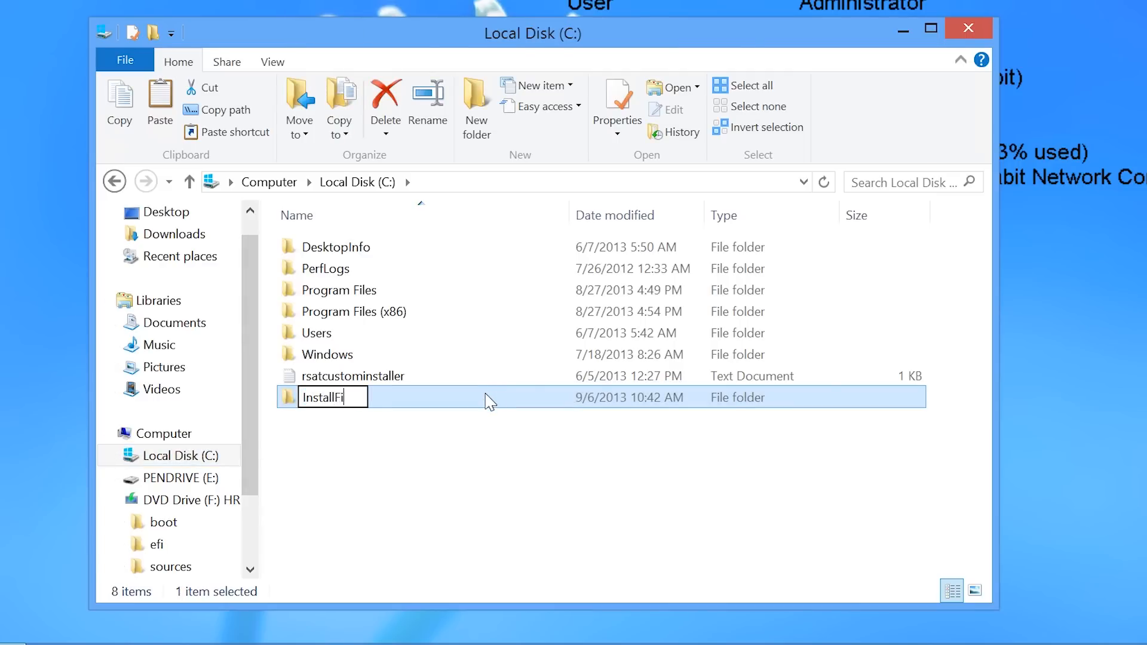
type("les")
key("Return")
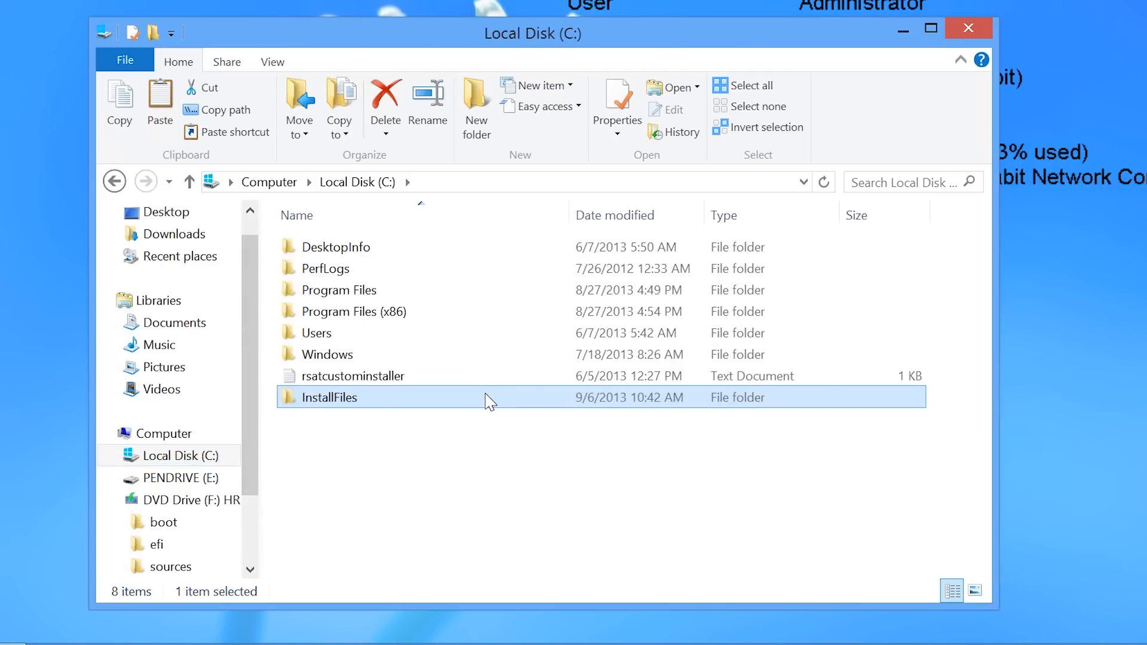
Paste the copied disc files into a new 'Windows 8 x86' folder inside InstallFiles.
double_click(360, 401)
right_click(344, 288)
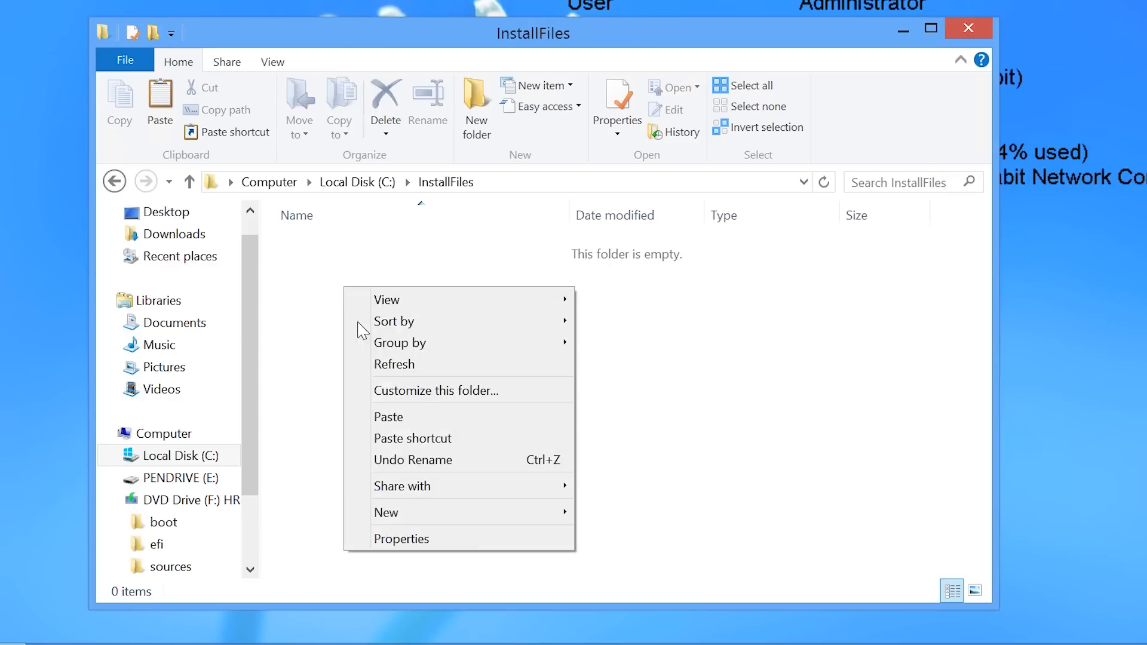
mouse_move(525, 515)
left_click(623, 517)
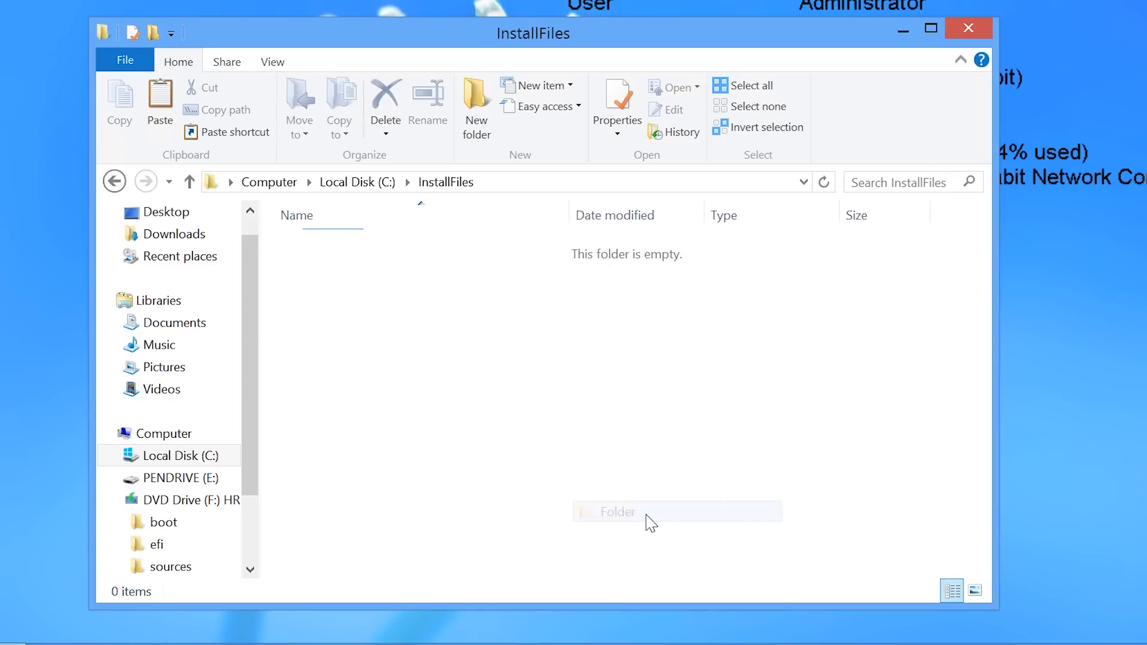
type("Windows 8 x86")
key("Return")
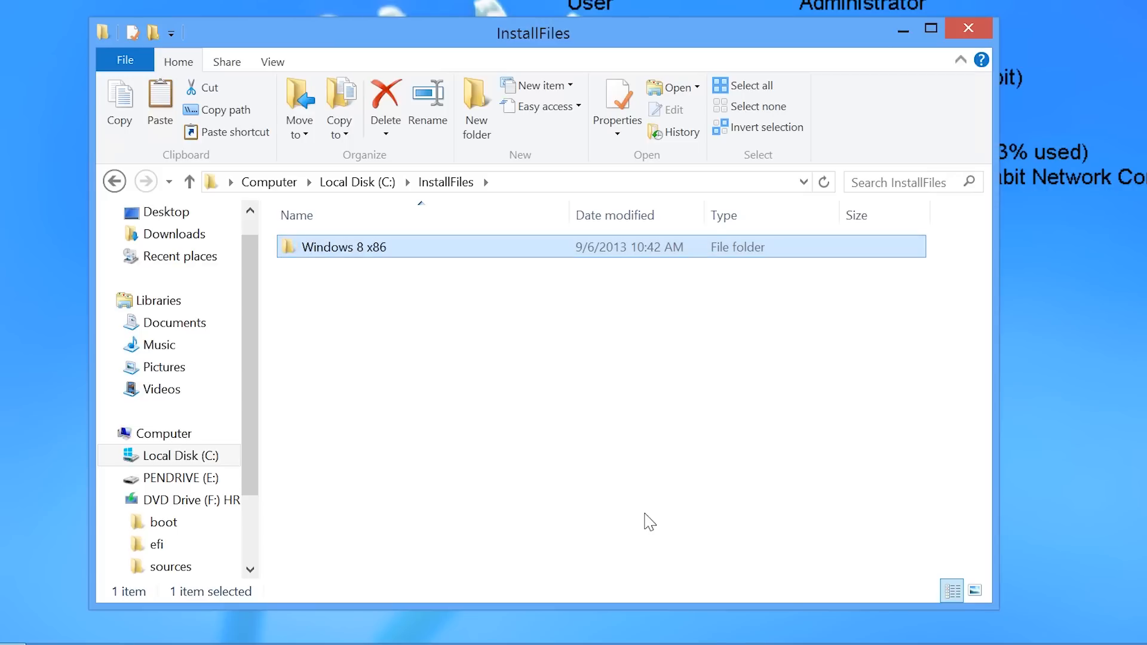
double_click(372, 256)
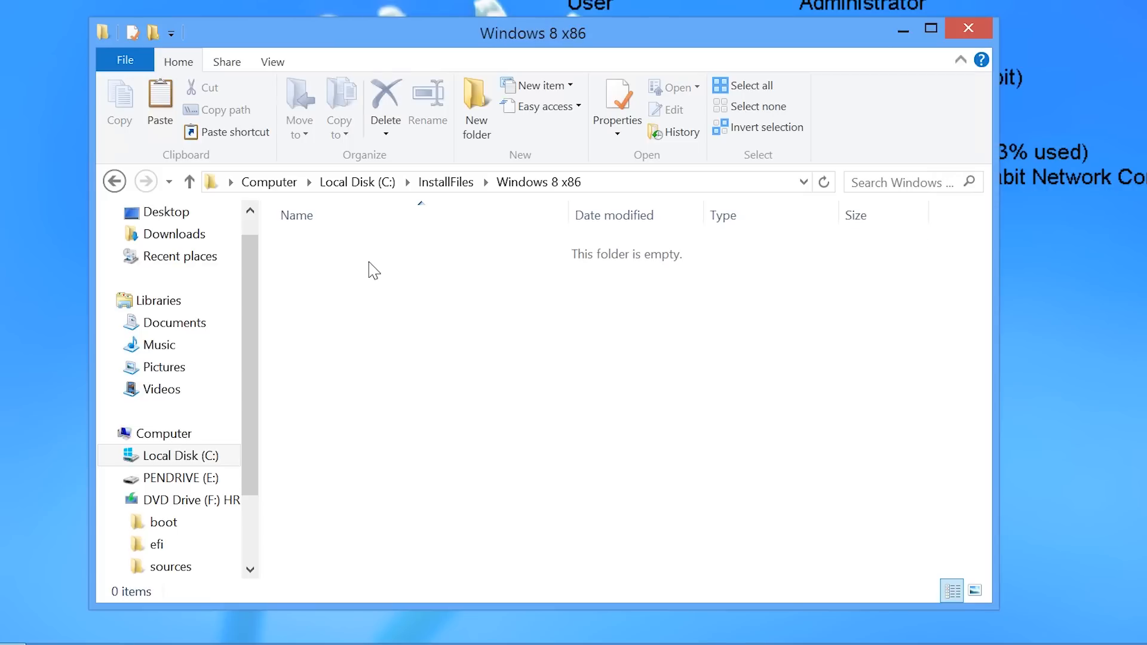
right_click(369, 263)
left_click(452, 392)
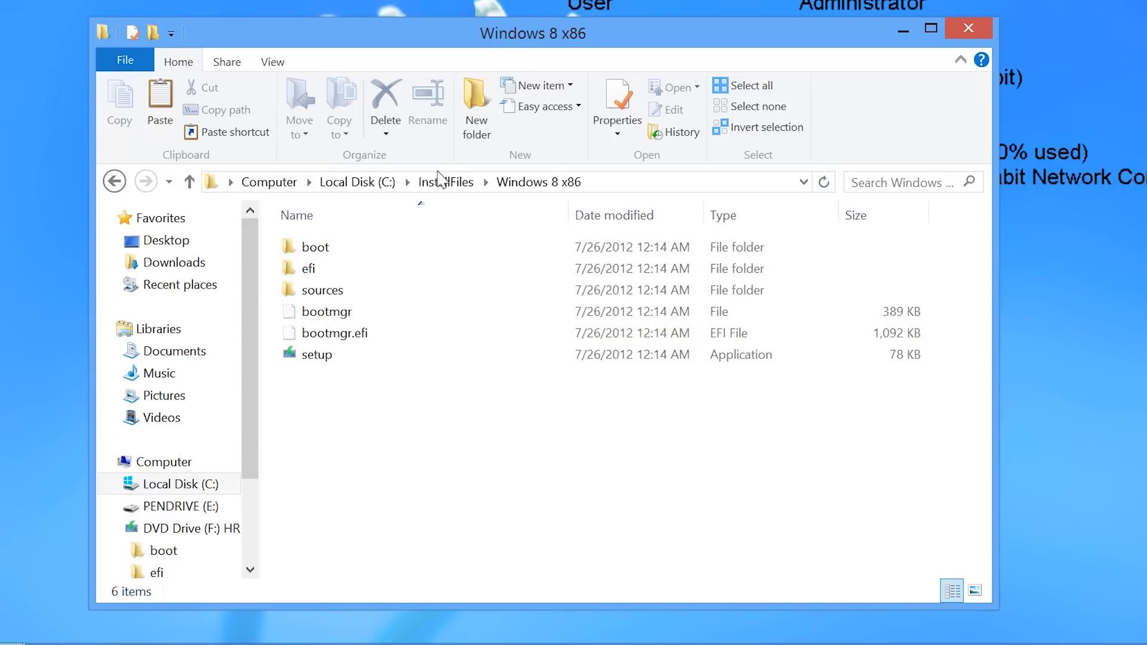
left_click(377, 182)
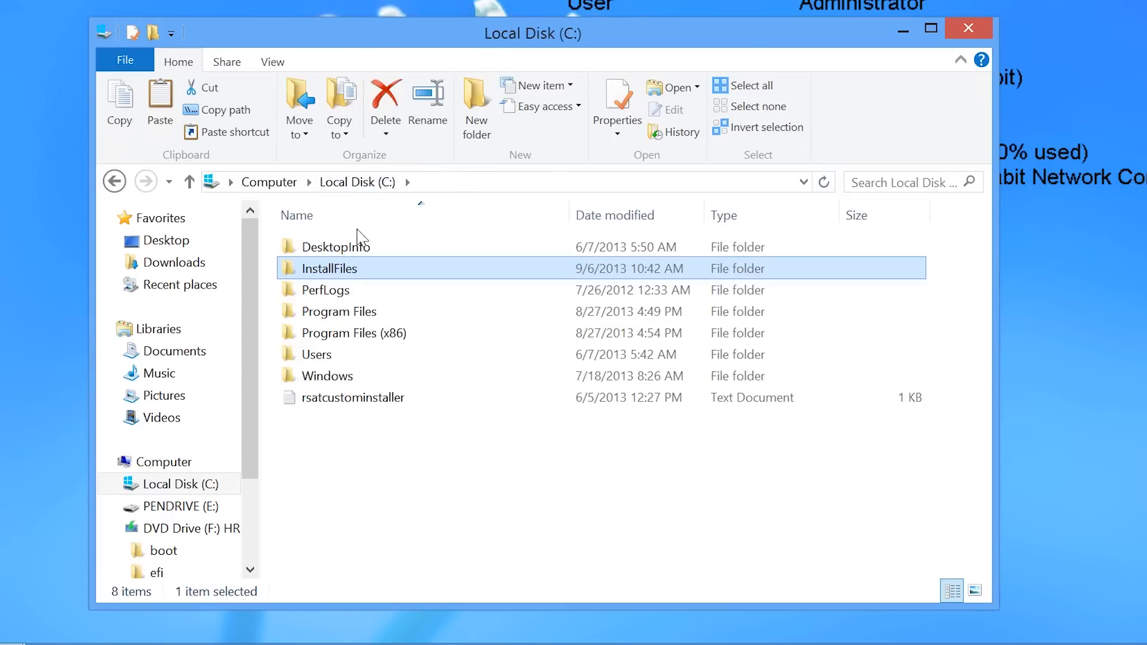
Turn on Advanced Sharing for C:\InstallFiles in its Properties, sharing it as InstallFiles.
right_click(342, 270)
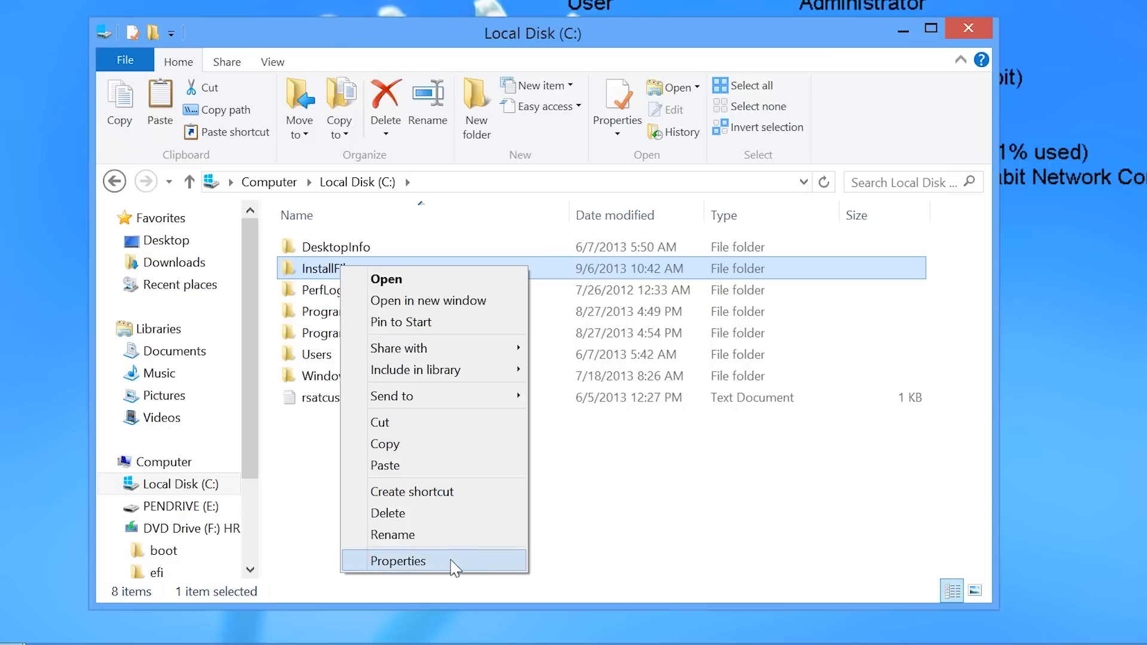
left_click(469, 567)
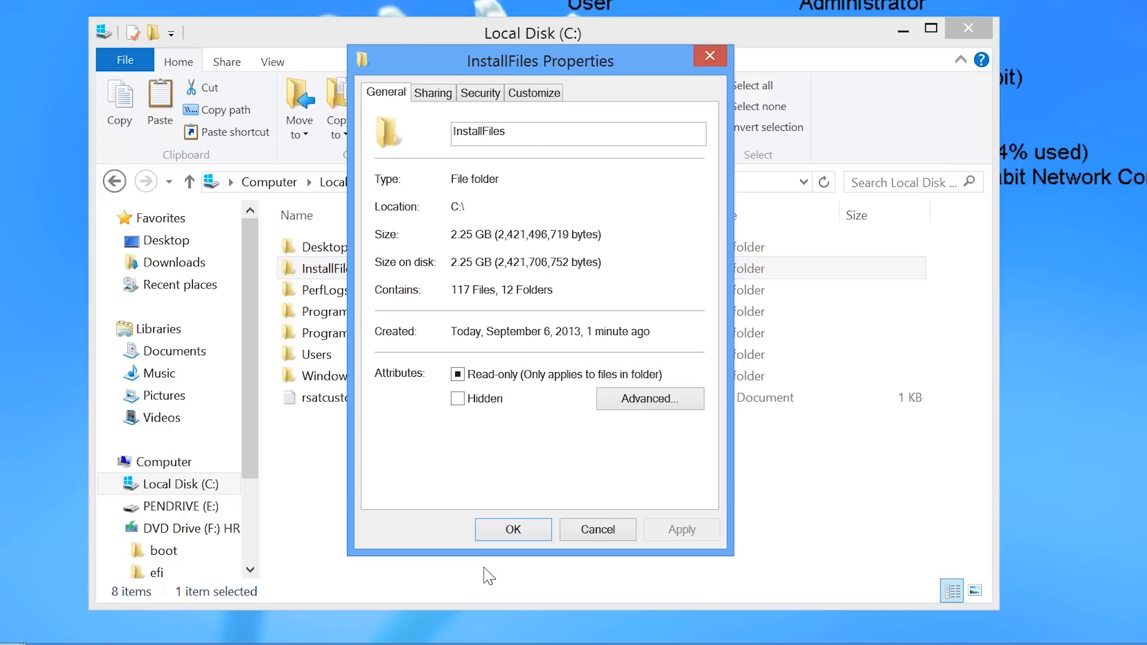
left_click(436, 96)
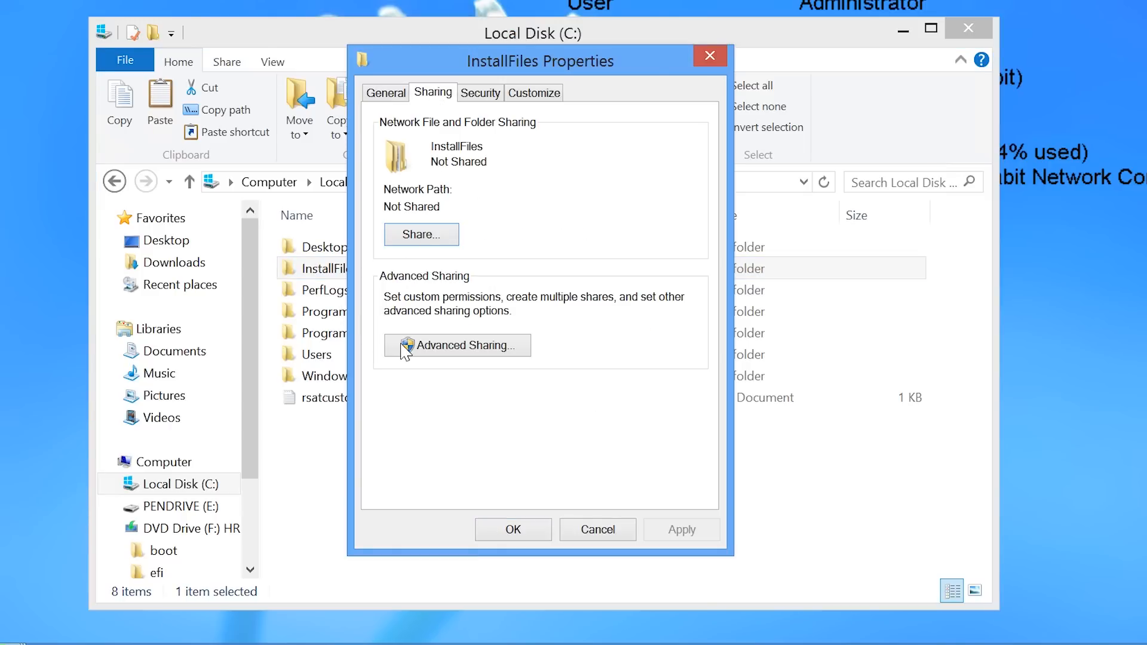
left_click(405, 355)
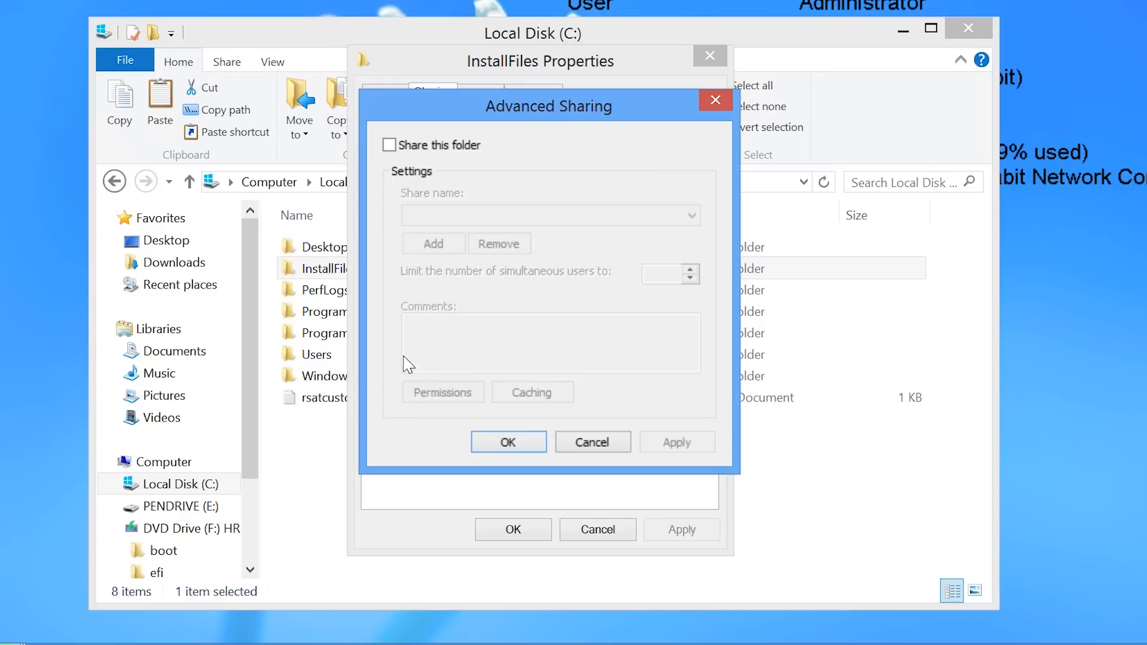
left_click(389, 146)
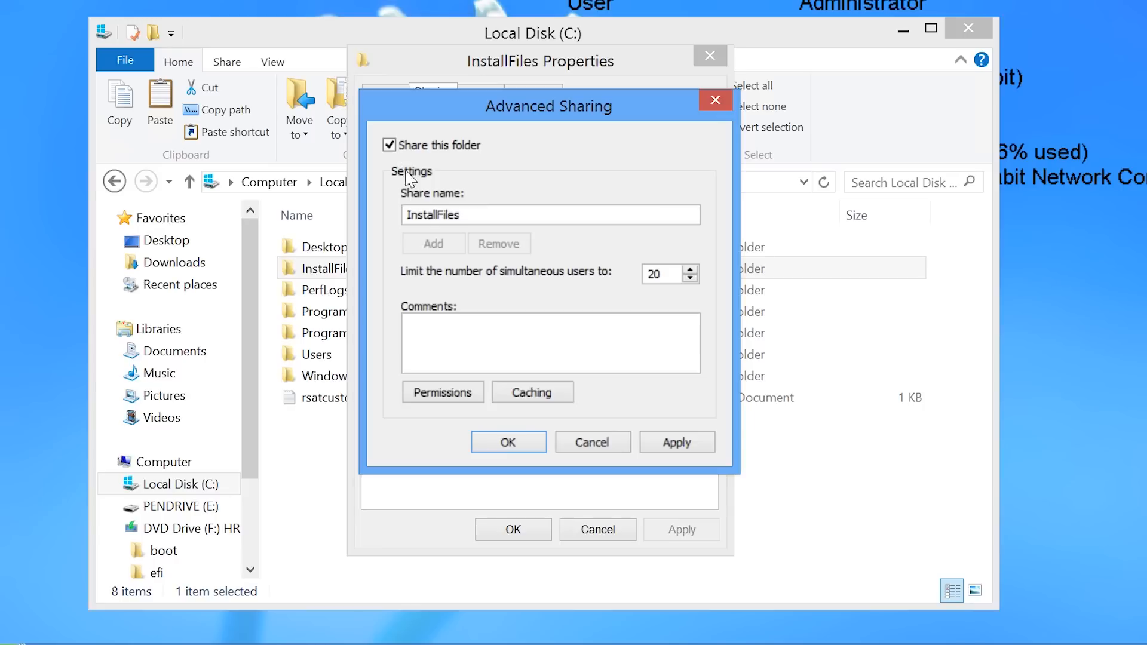
left_click(505, 445)
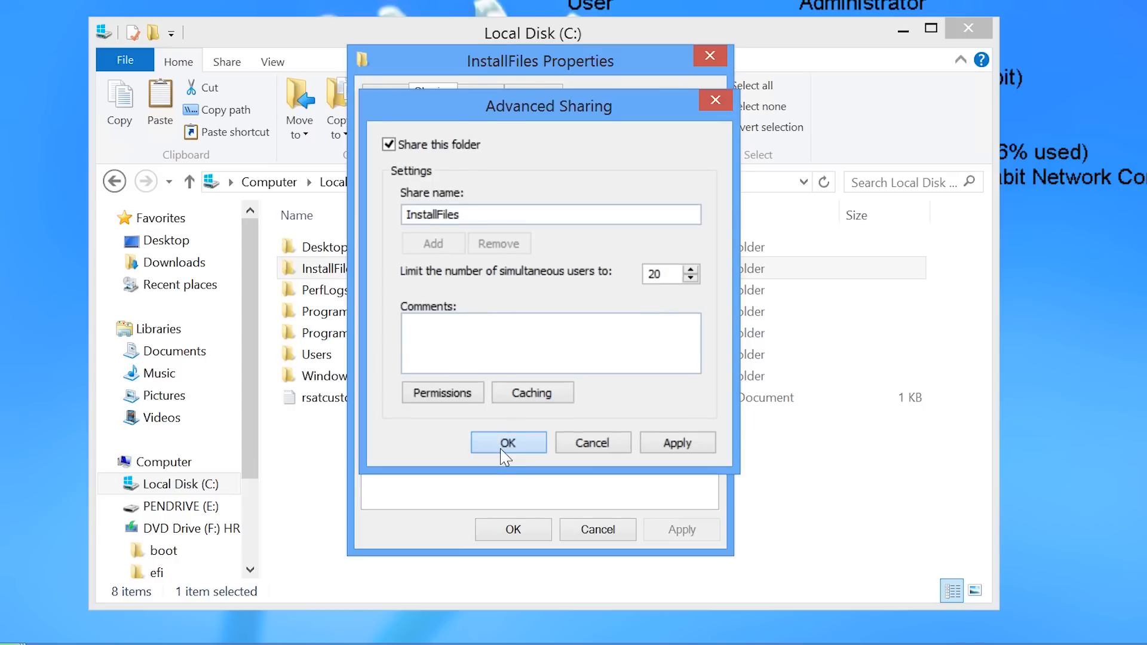
left_click(515, 530)
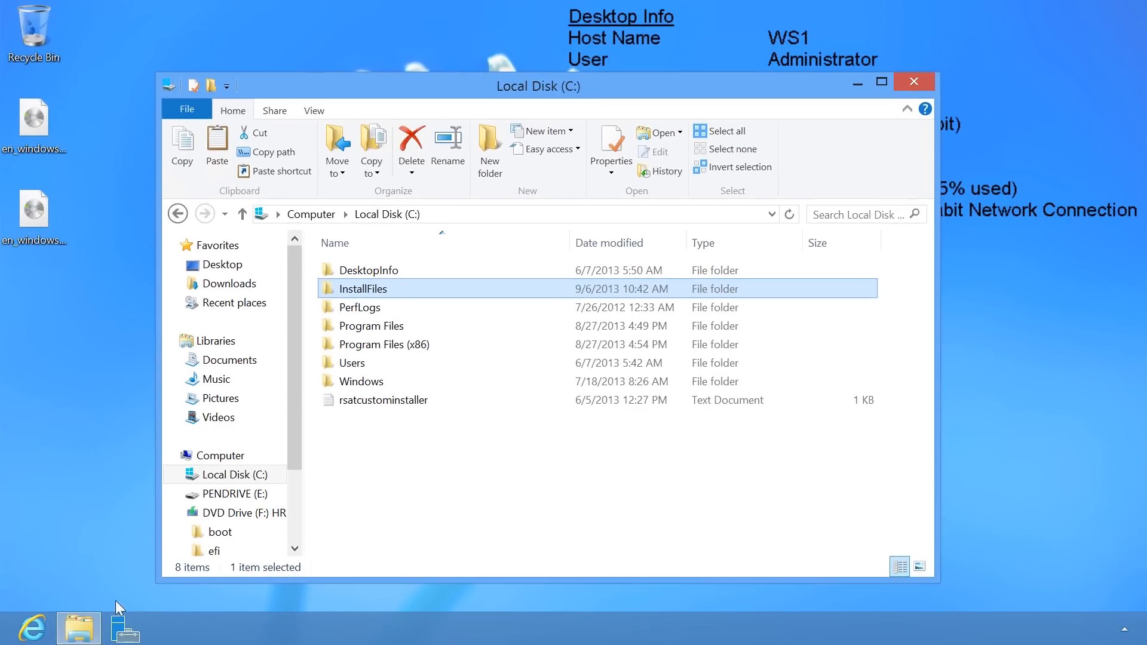
Search 'Windows 8 adk' in Internet Explorer, then download and run adksetup.exe from Microsoft.
left_click(43, 626)
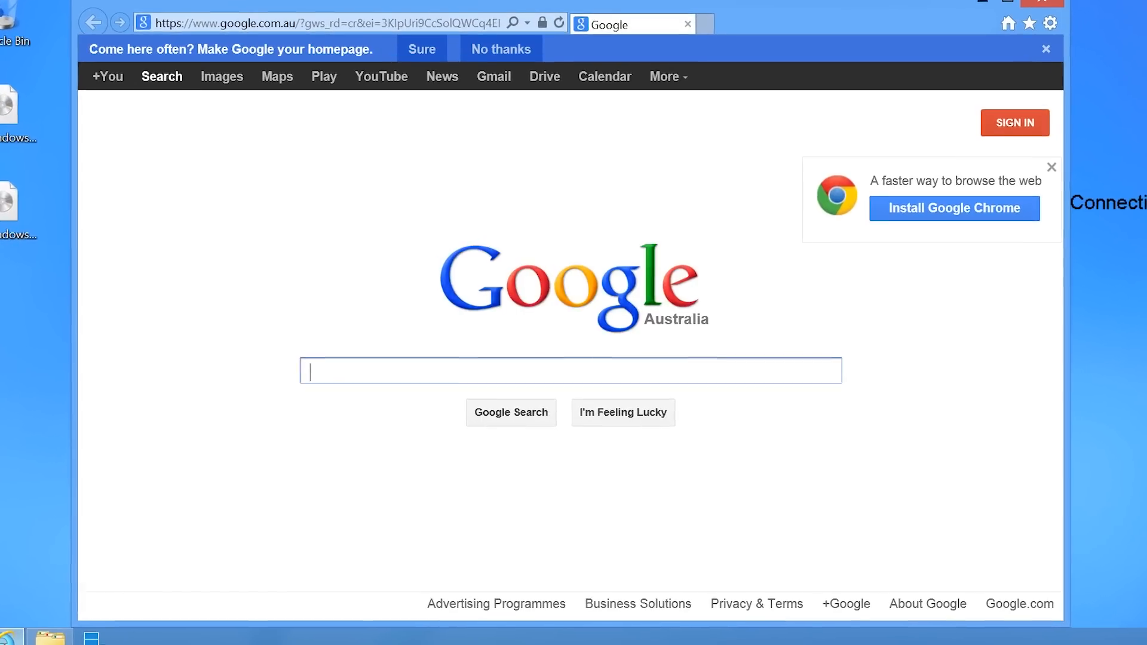
type("Windows ")
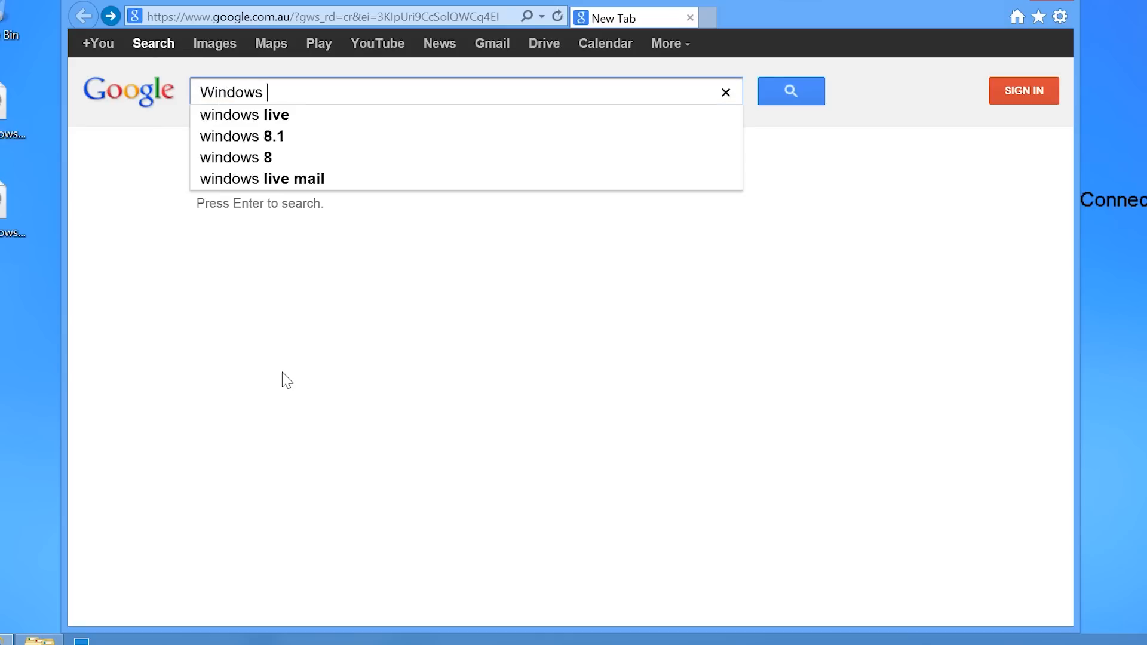
type("8 adk")
key("Return")
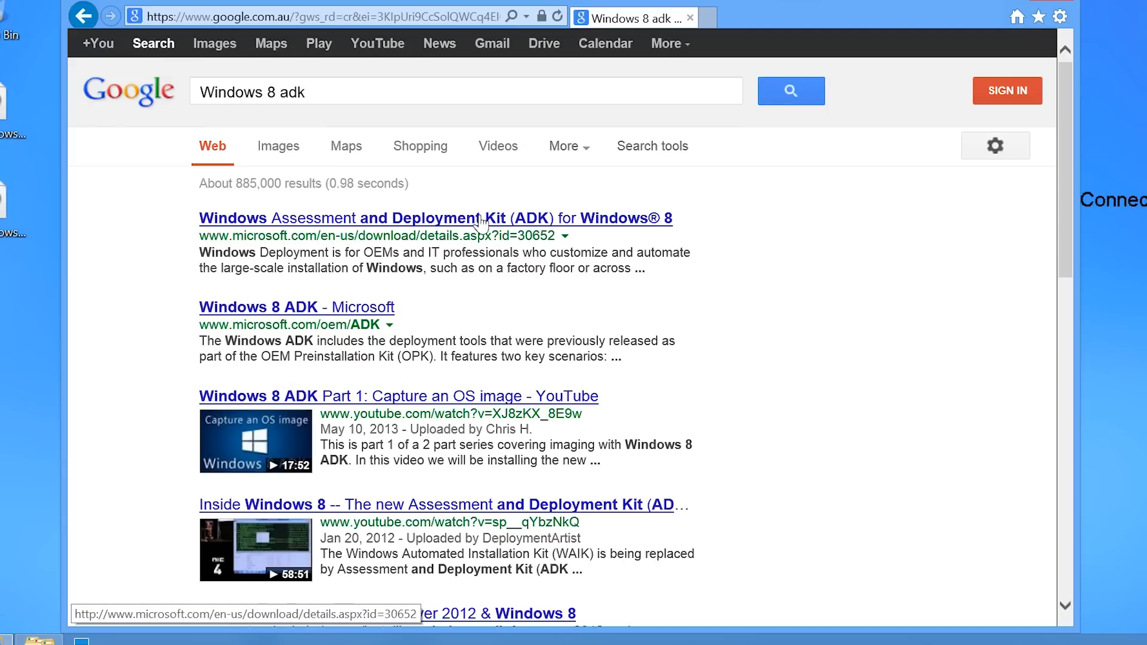
left_click(651, 219)
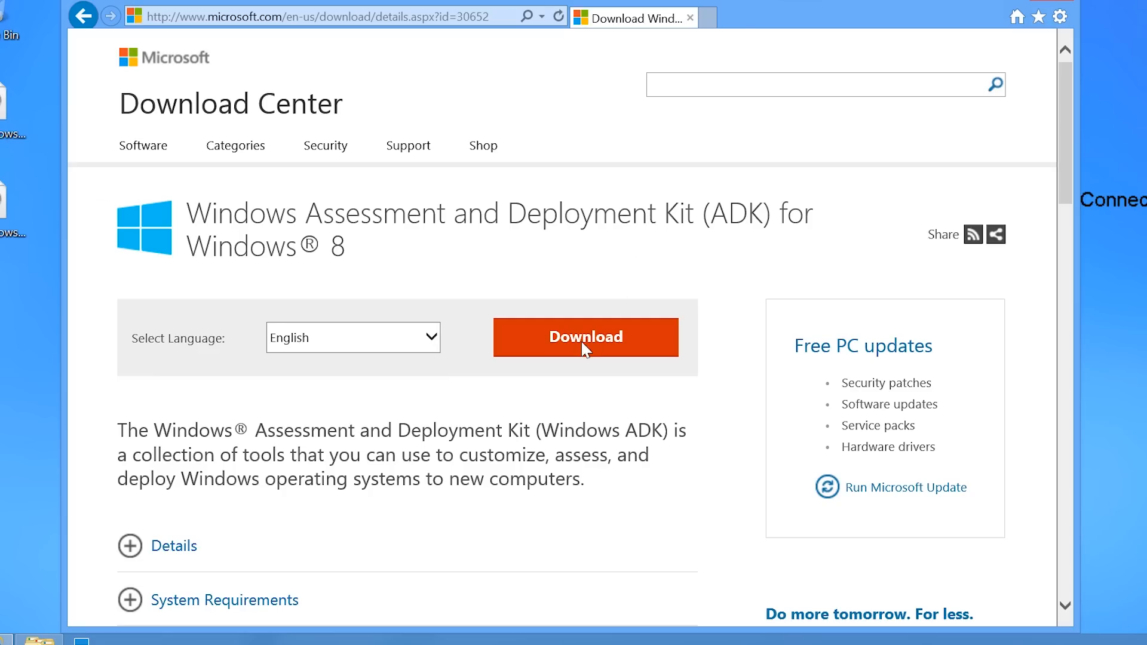
left_click(584, 349)
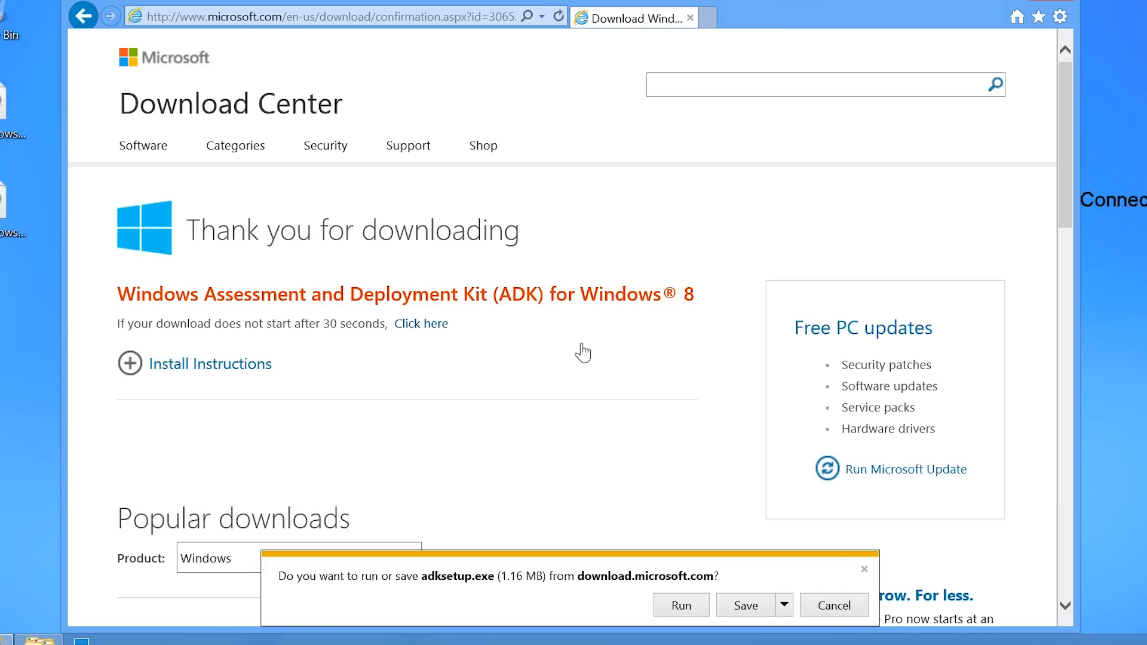
left_click(680, 606)
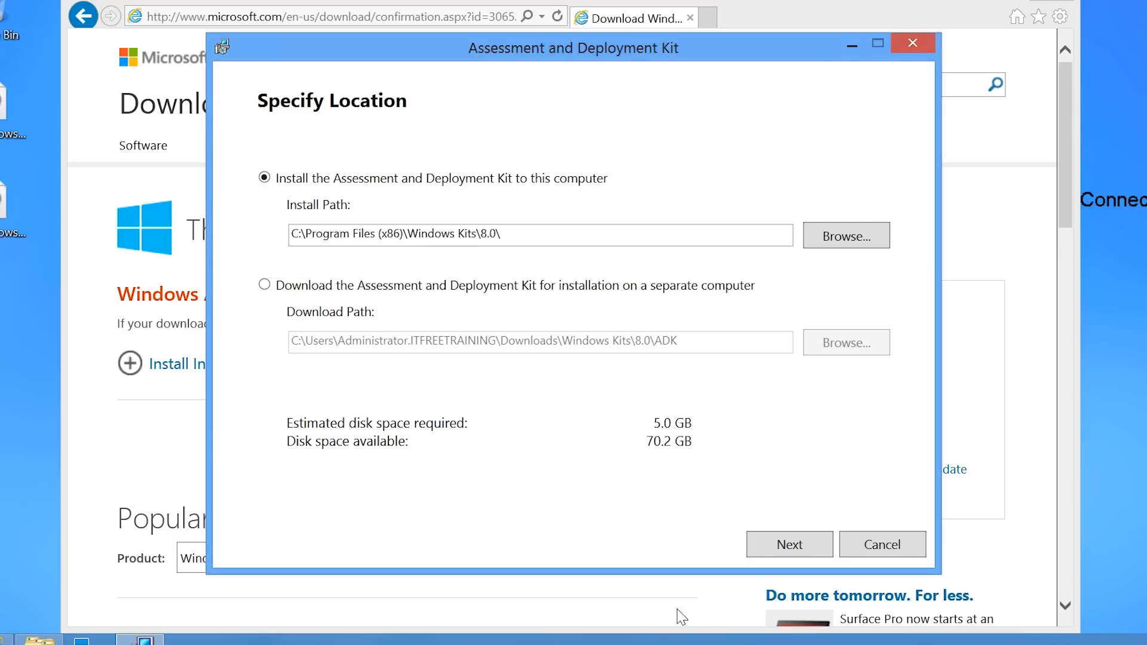
Accept the default path and licence, install only Deployment Tools and Windows PE, then close setup.
left_click(767, 547)
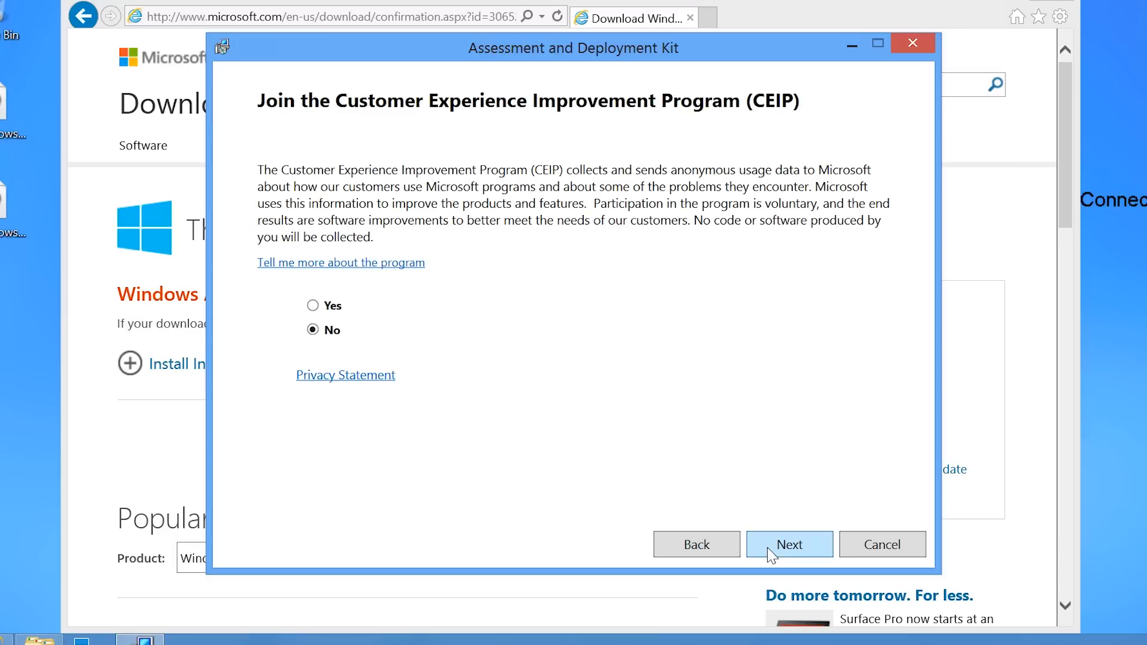
left_click(767, 548)
left_click(768, 547)
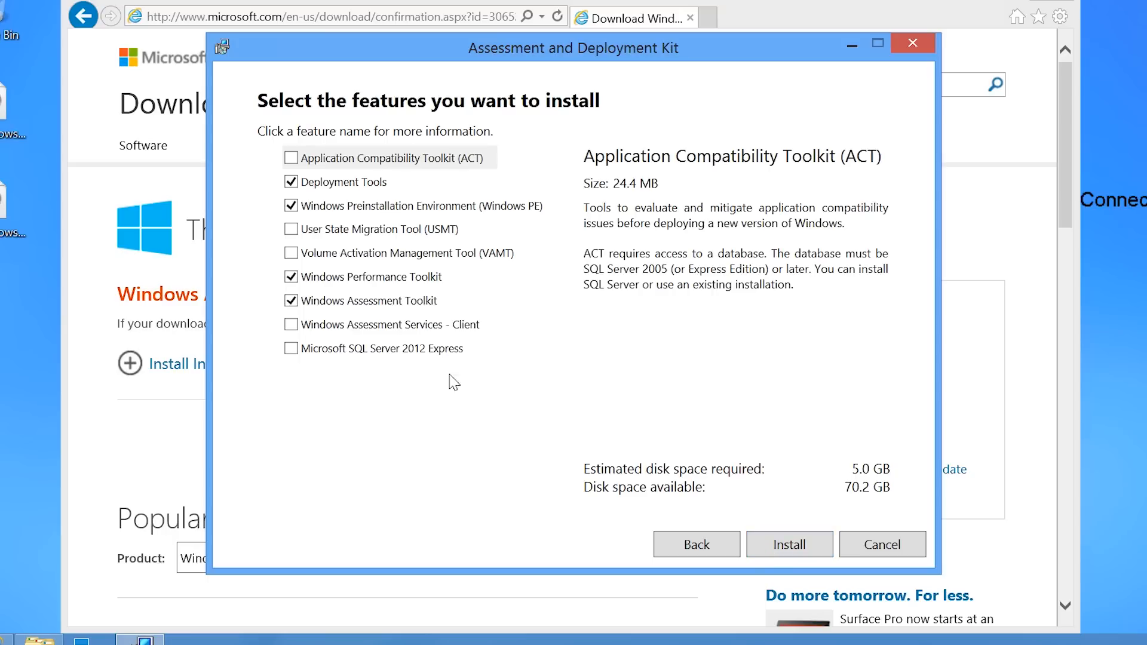
left_click(291, 301)
left_click(291, 277)
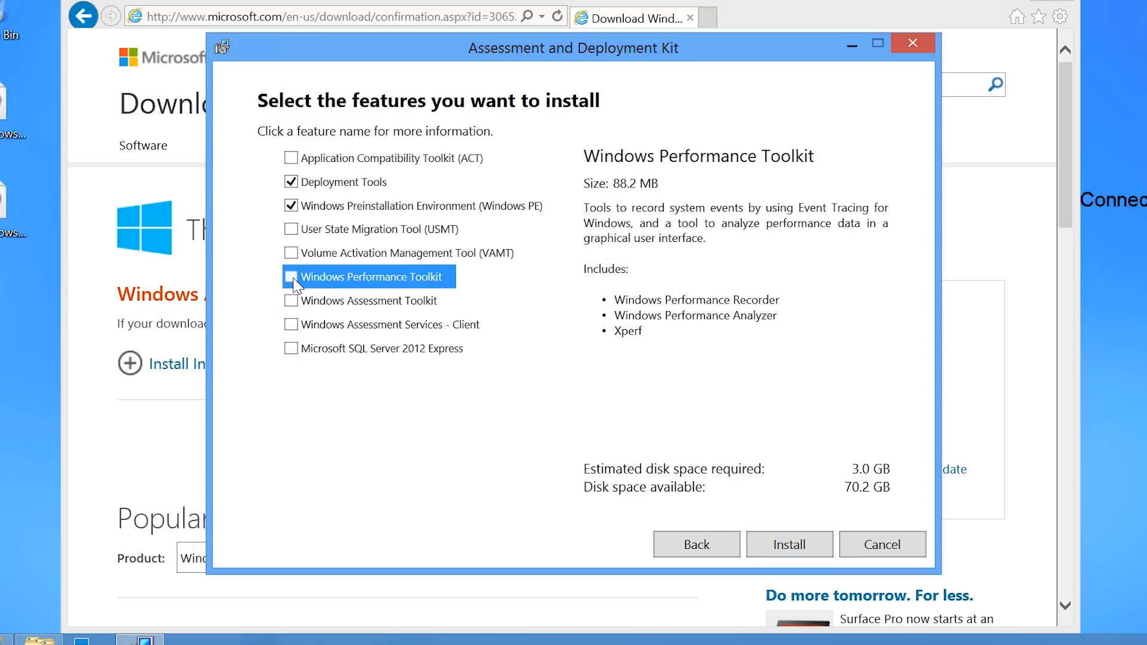
left_click(309, 181)
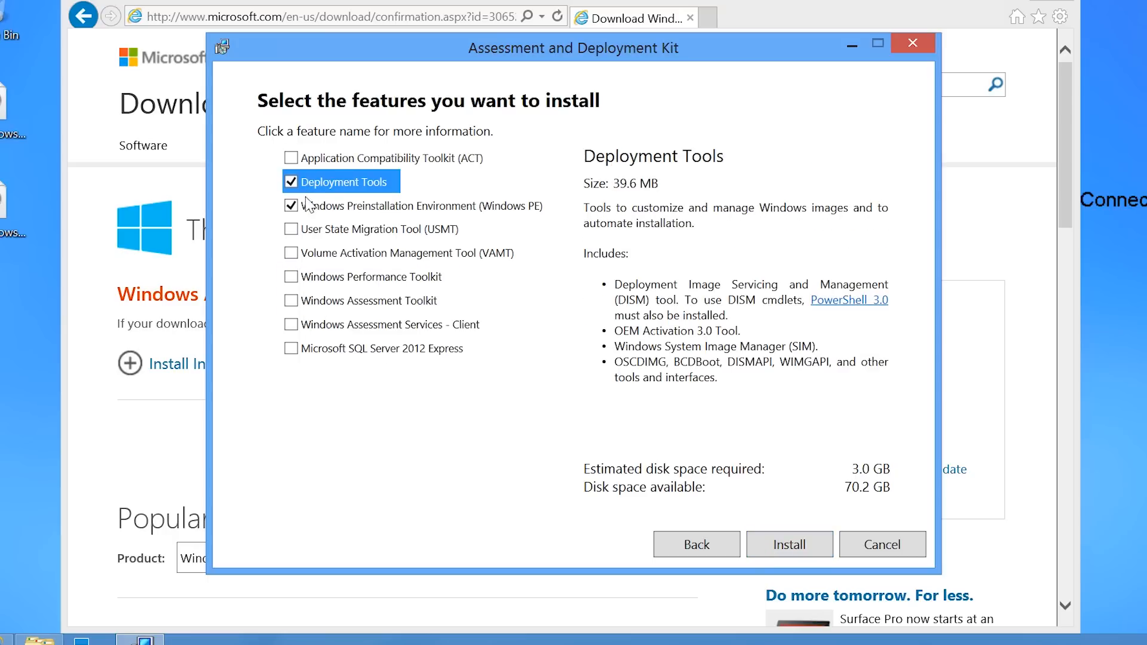
left_click(312, 207)
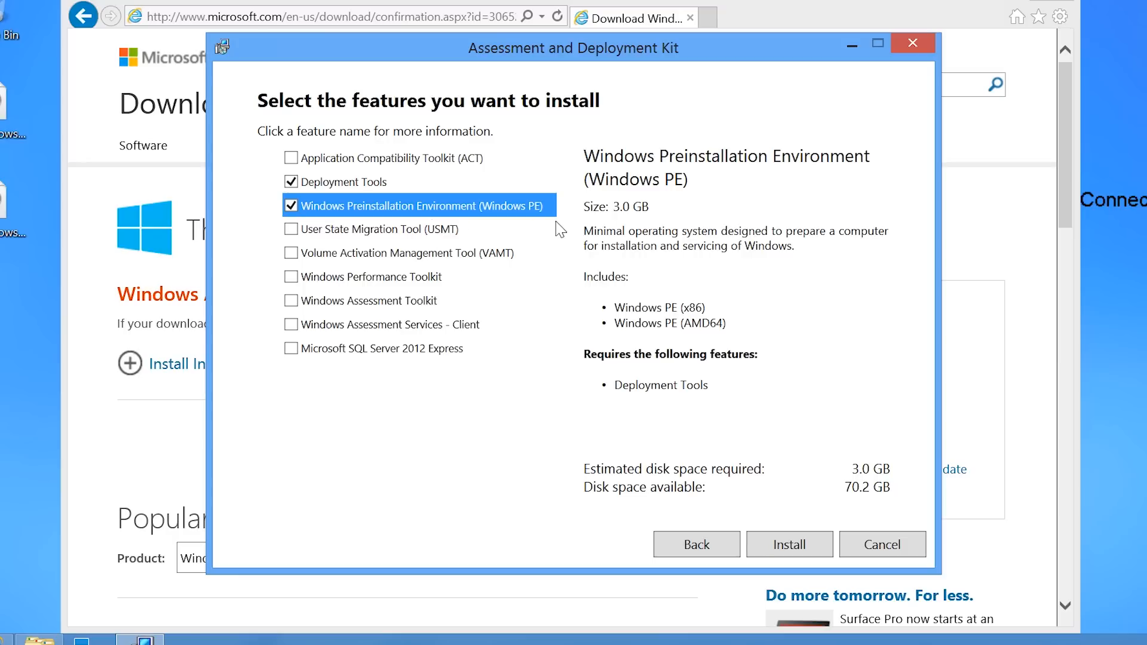
left_click(781, 546)
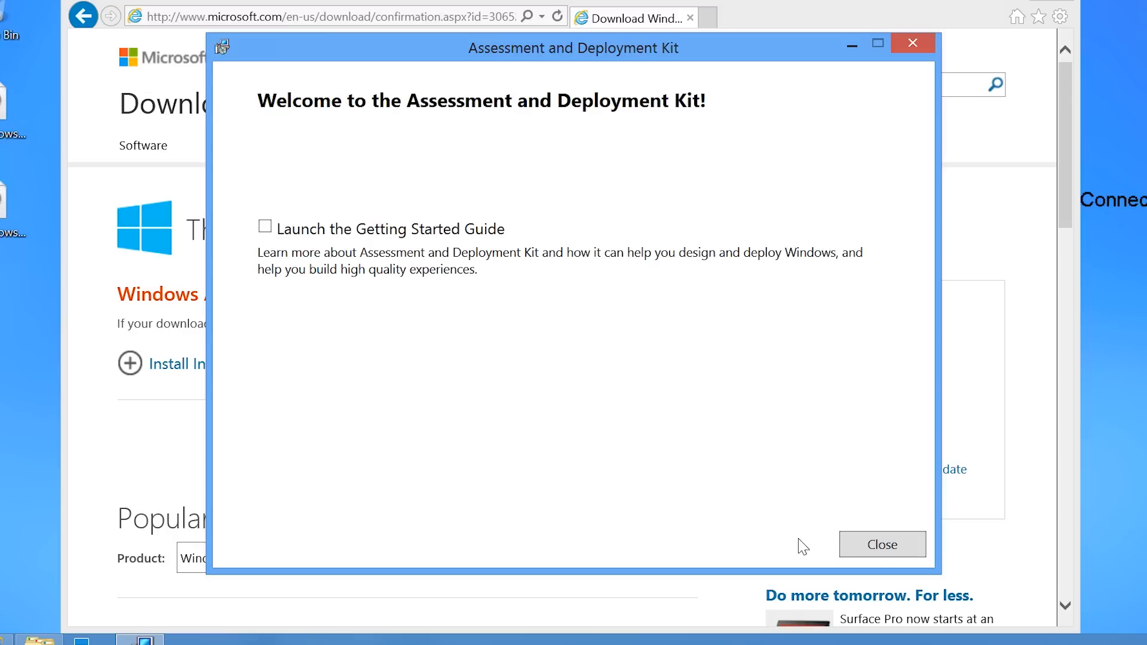
left_click(870, 545)
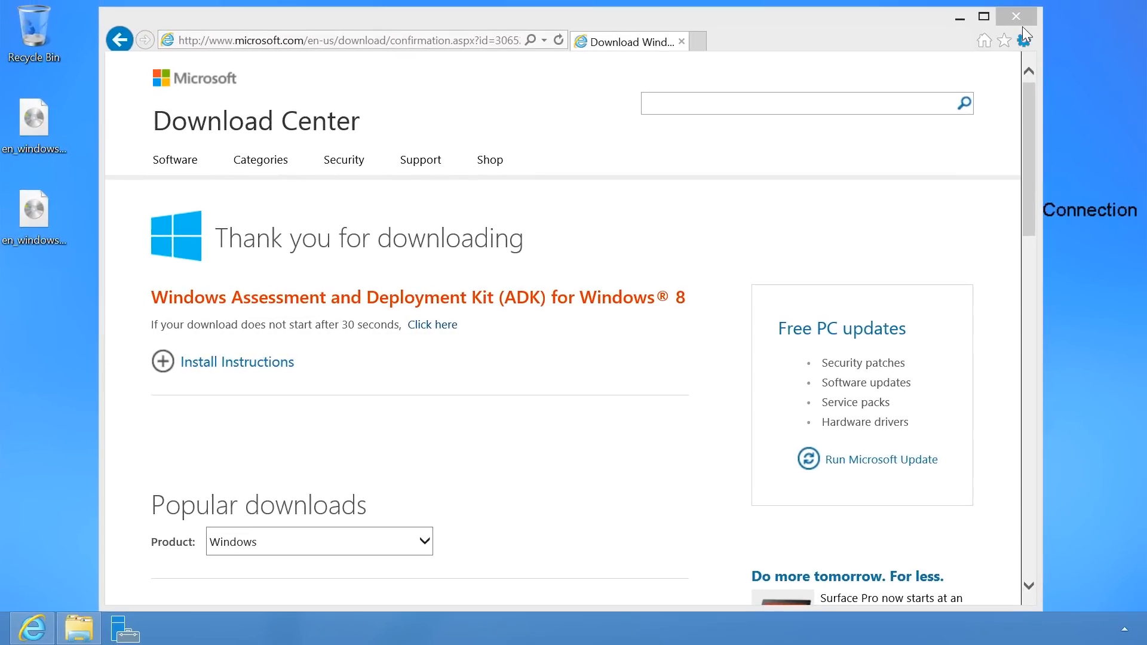
Close Internet Explorer and launch Deployment and Imaging Tools Environment from the Start screen.
left_click(1027, 7)
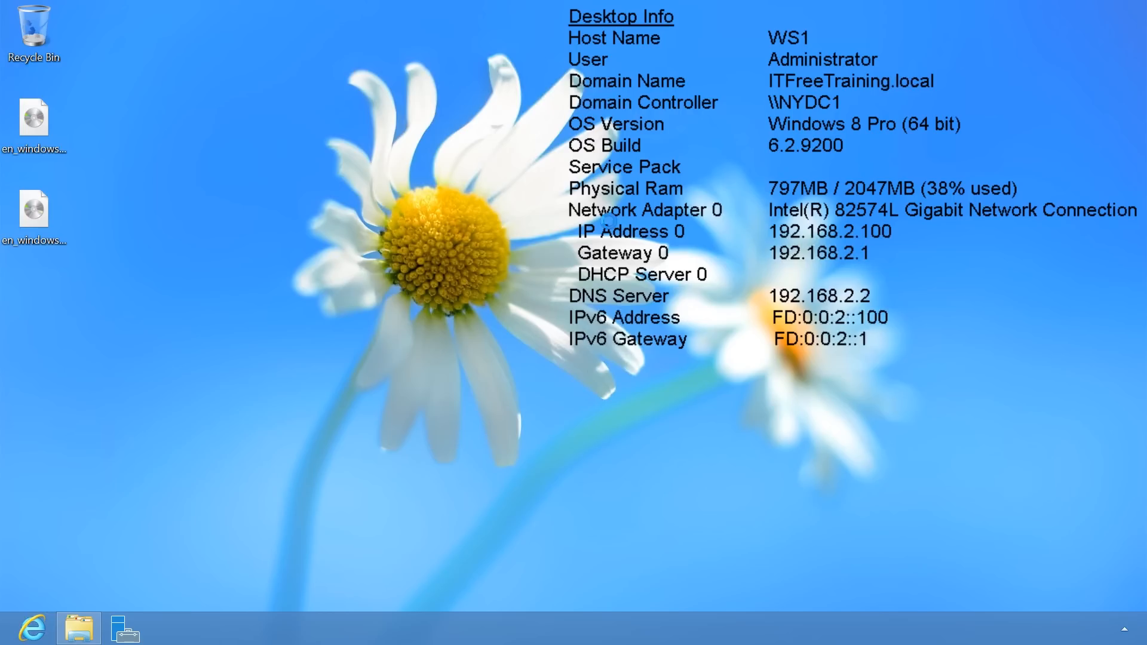
key("super")
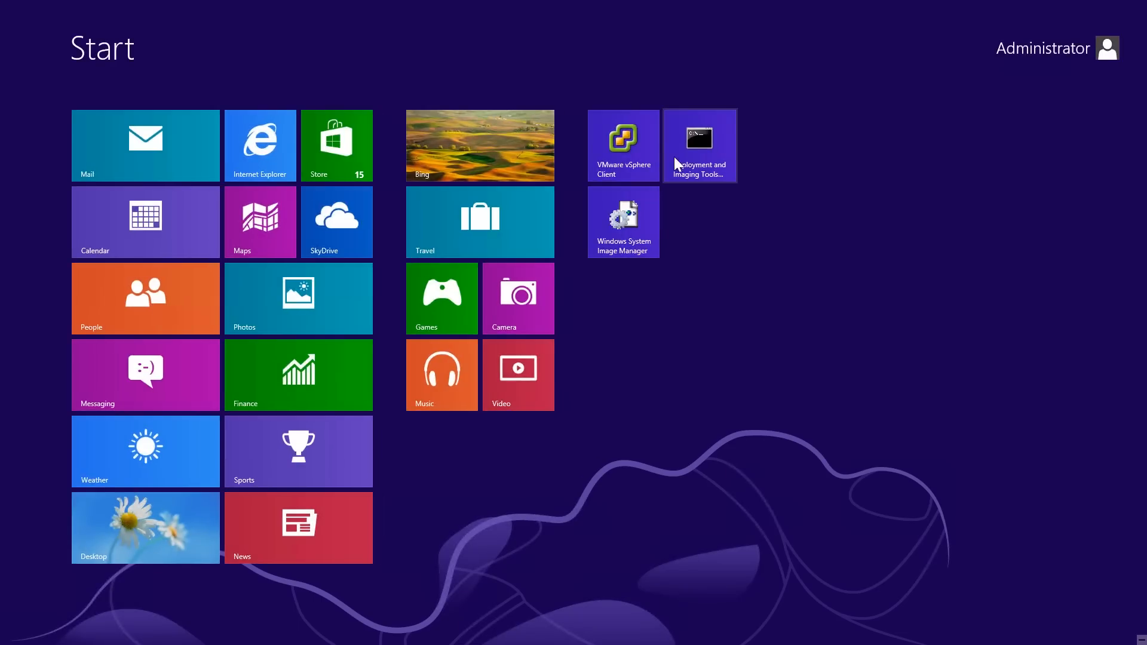
left_click(690, 120)
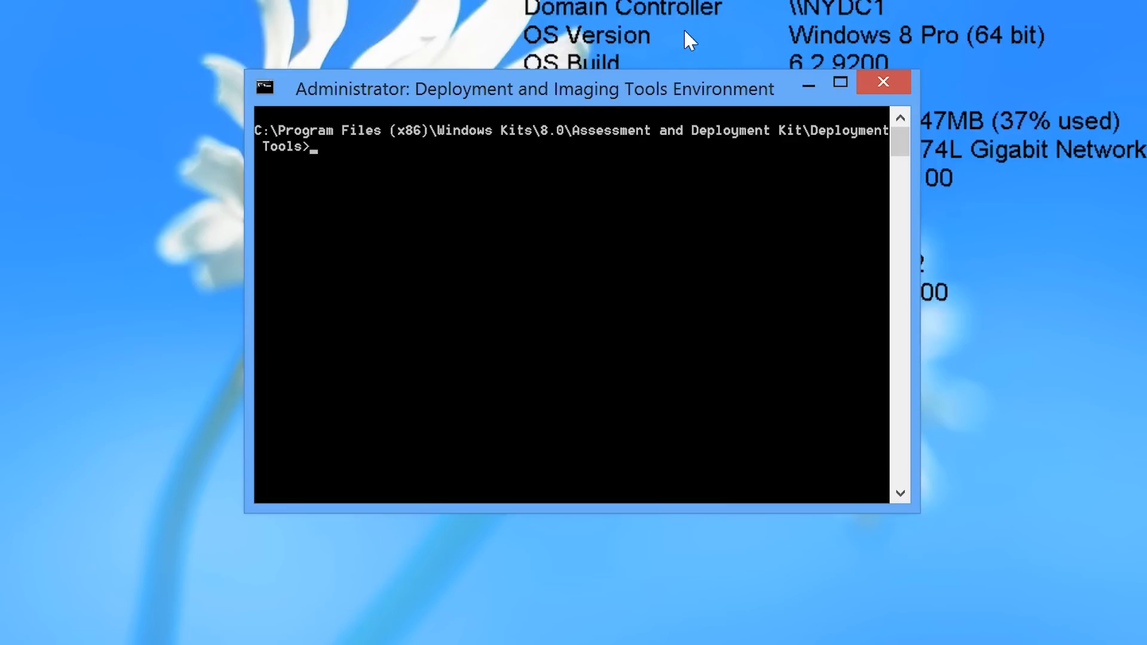
From the C:\ root, run copype x86 to build WinPE files in C:\WinPEx86.
type("cd \\")
key("Return")
type("copype x86 c:")
type("\\WinPEx86")
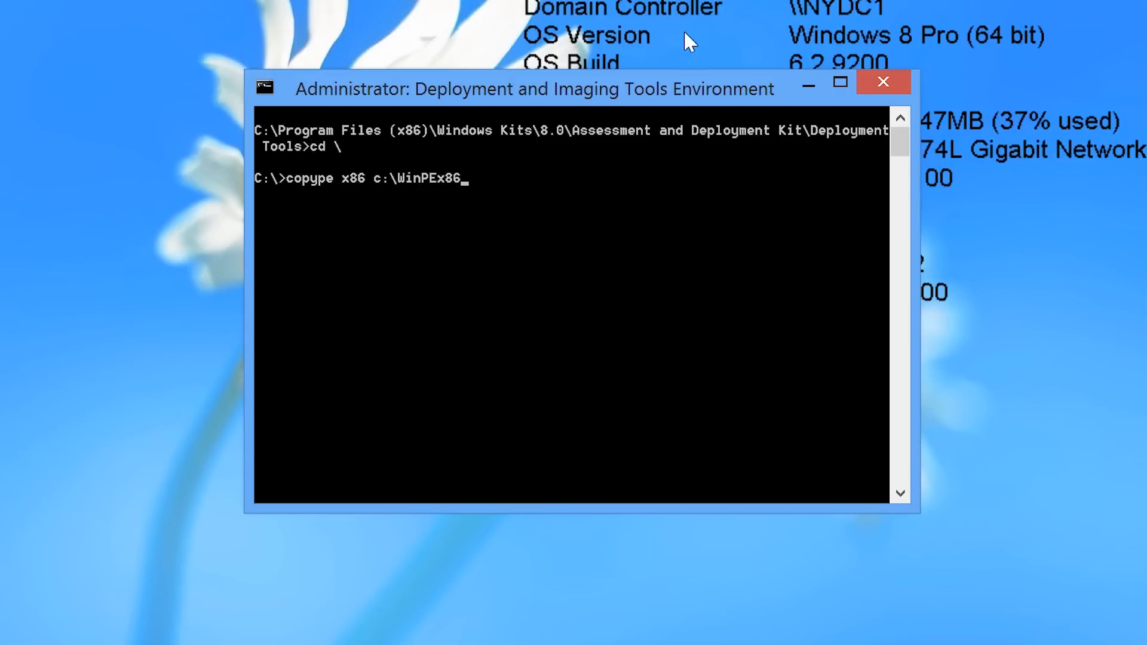
key("Return")
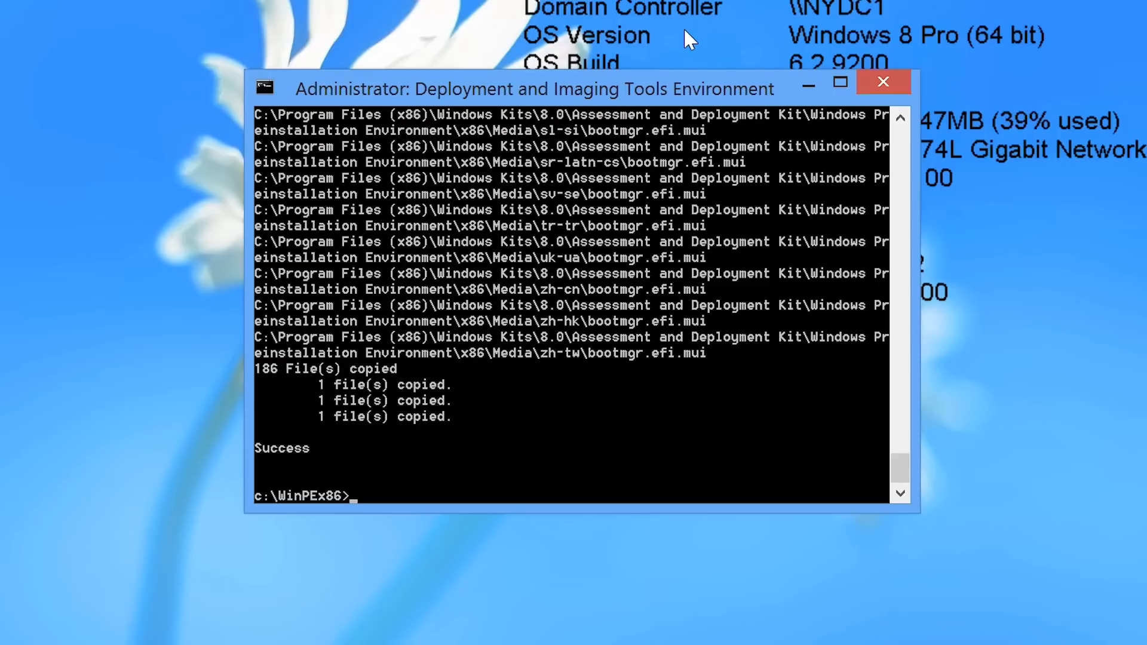
Run MakeWinPEMedia /iso to create WinPEx86.iso on the desktop, then exit the prompt.
type("MakeWinPEMe")
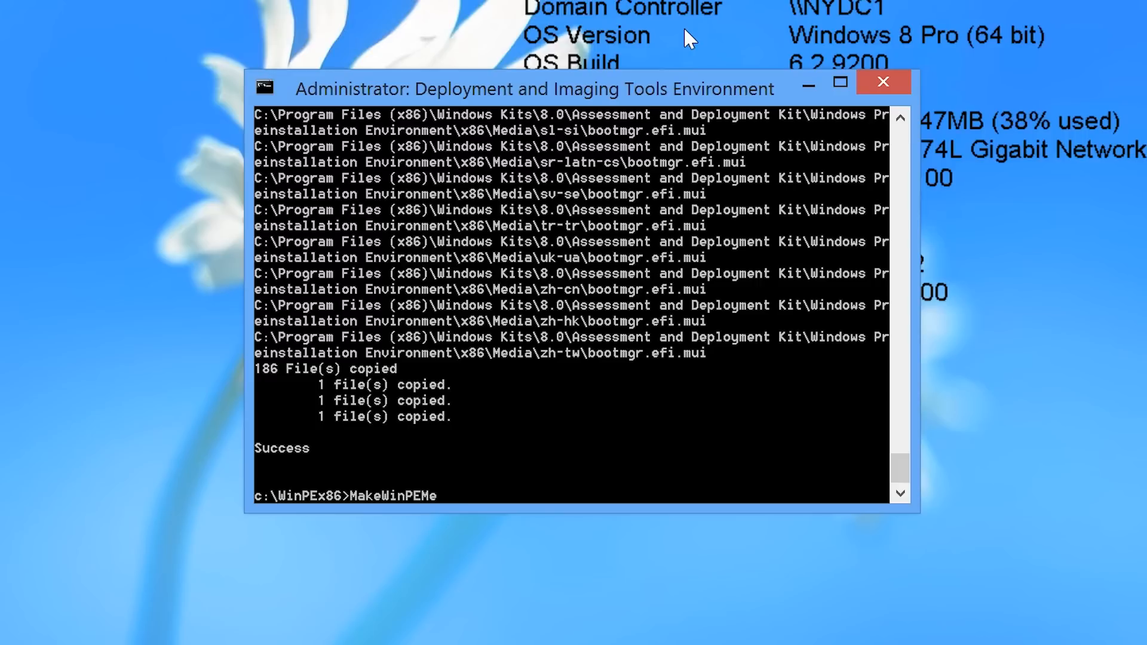
type("dia /iso c:\\WinPEx86 %Hom")
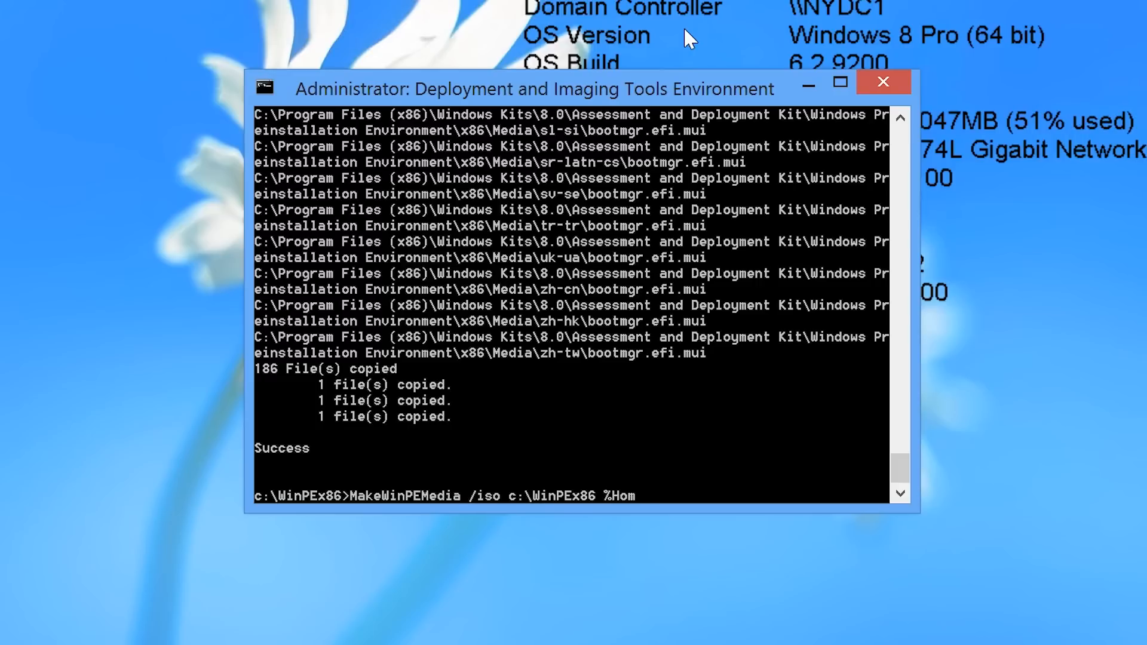
type("ePath%\\desktop\\W")
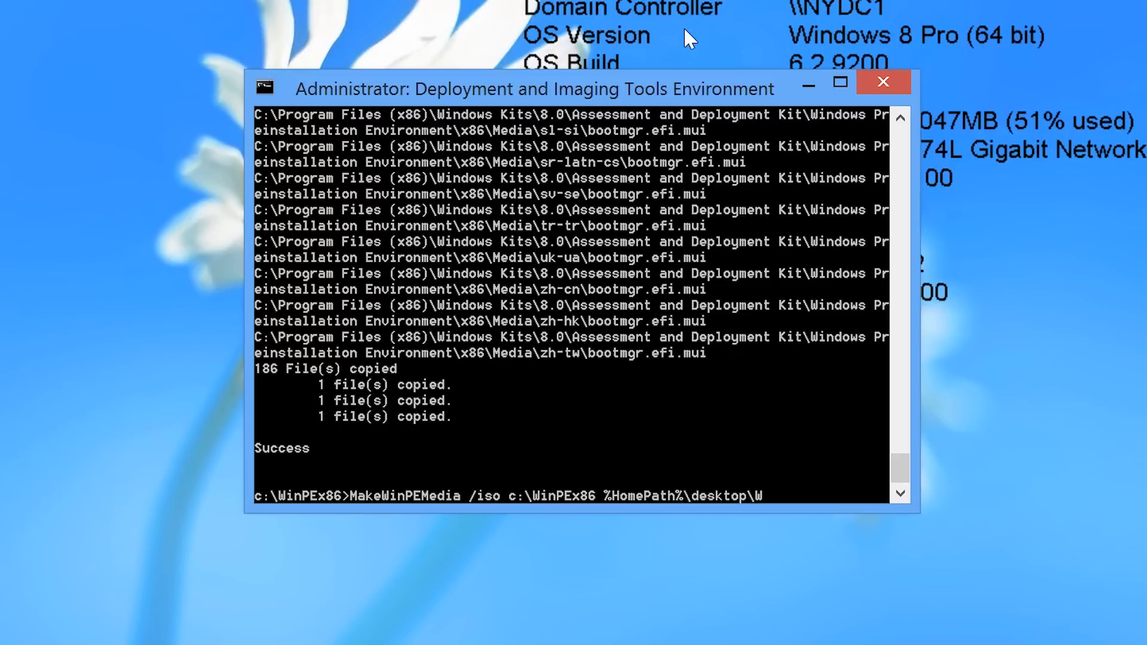
type("inPEx86.iso")
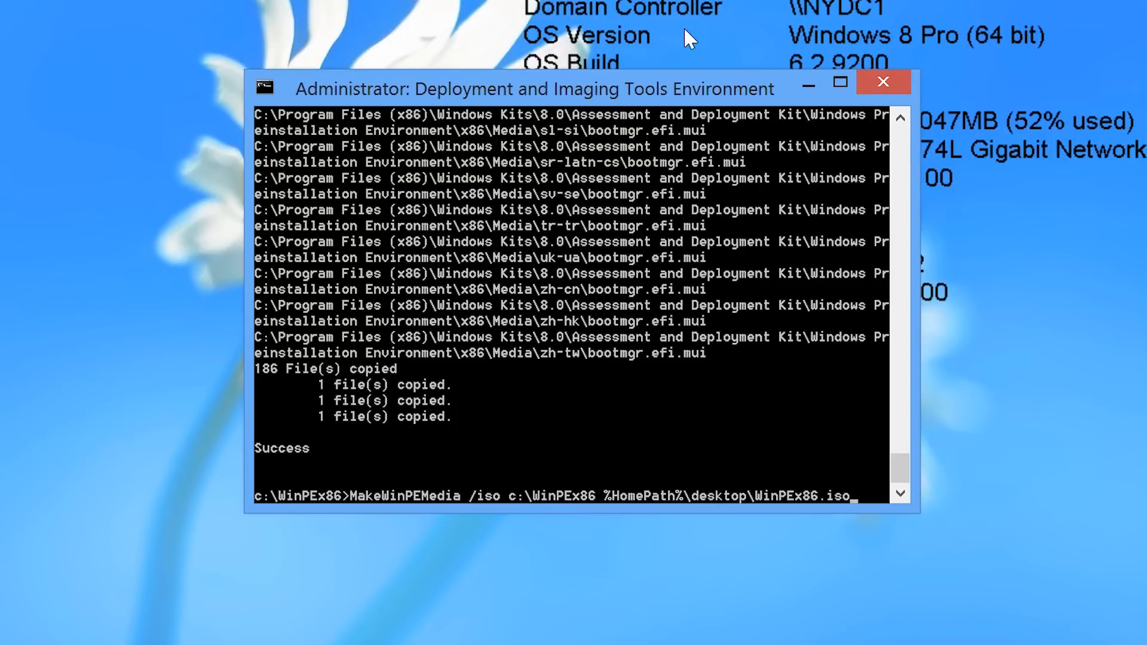
key("Return")
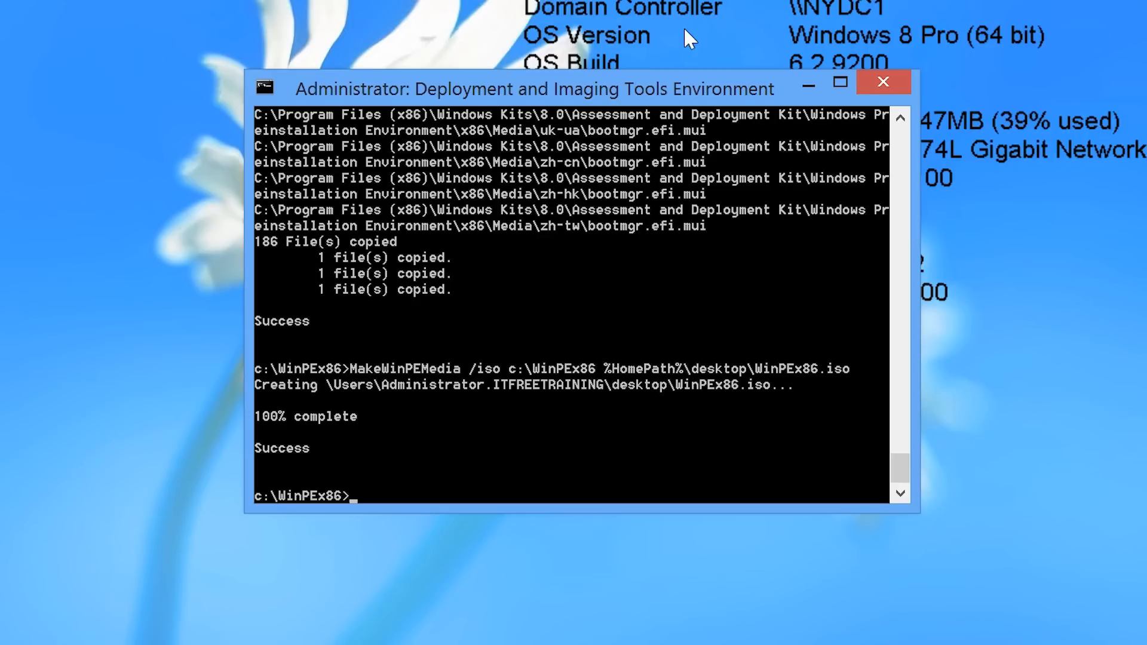
type("exit")
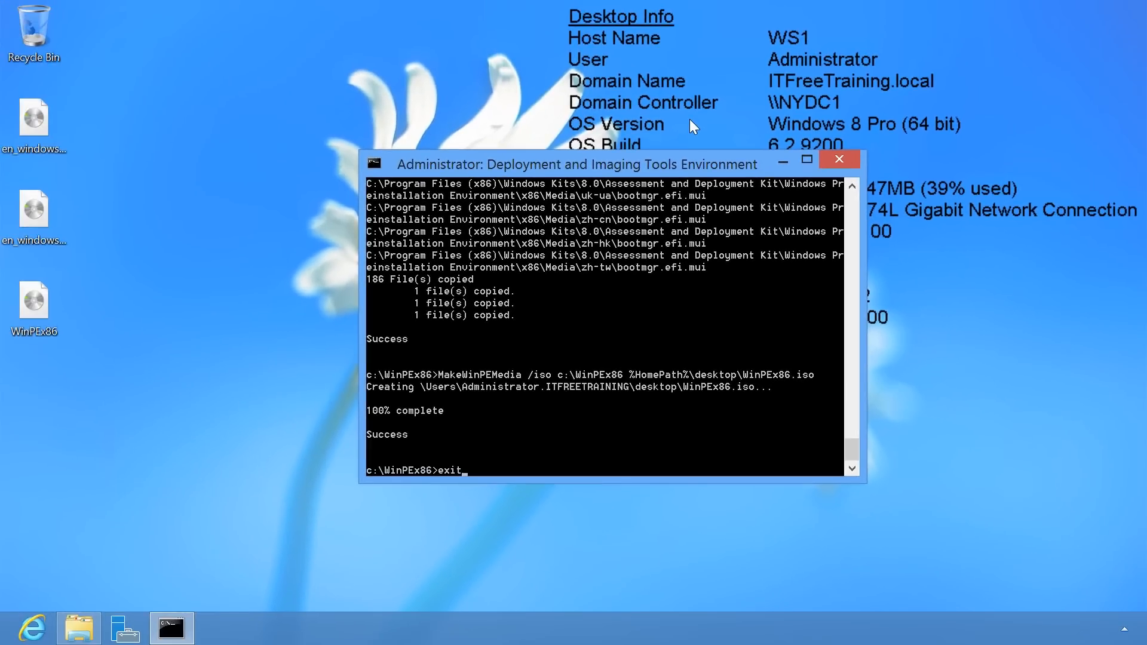
key("Return")
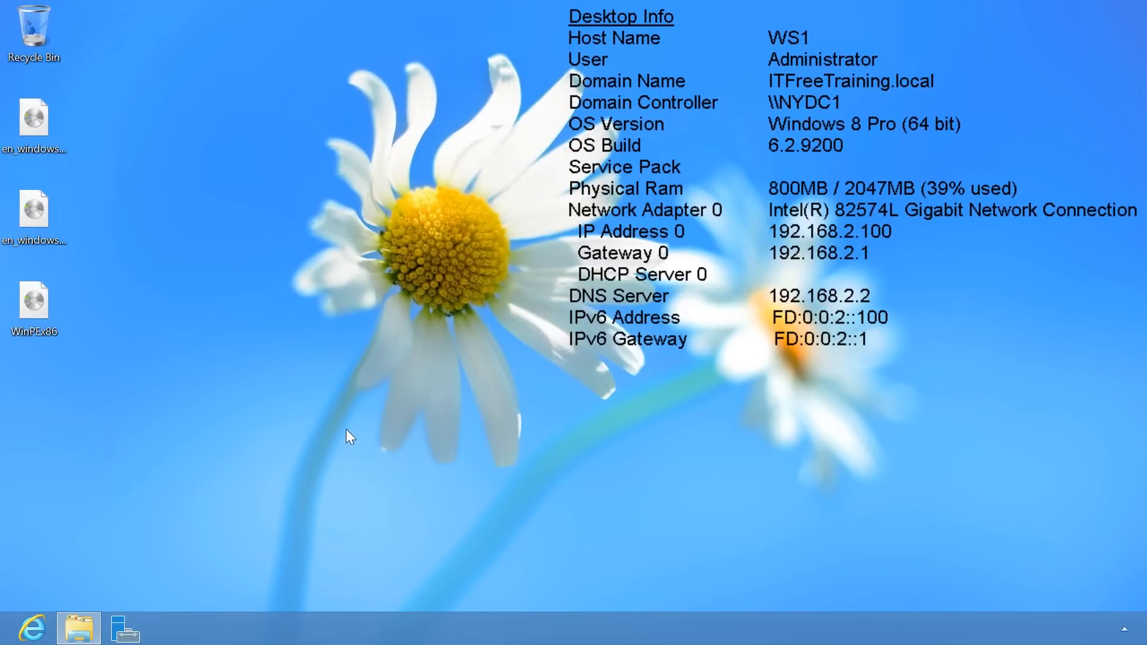
left_click(36, 625)
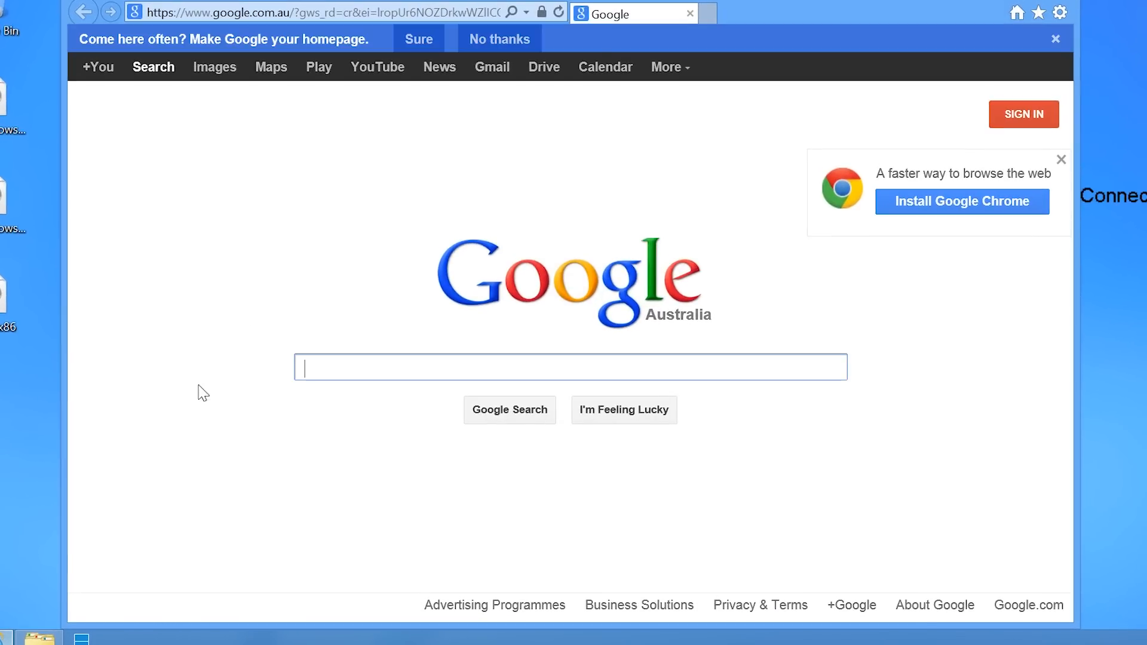
Download and run Universal-USB-Installer-1.9.4.1.exe from pendrivelinux.com's Universal USB Installer page.
left_click(259, 18)
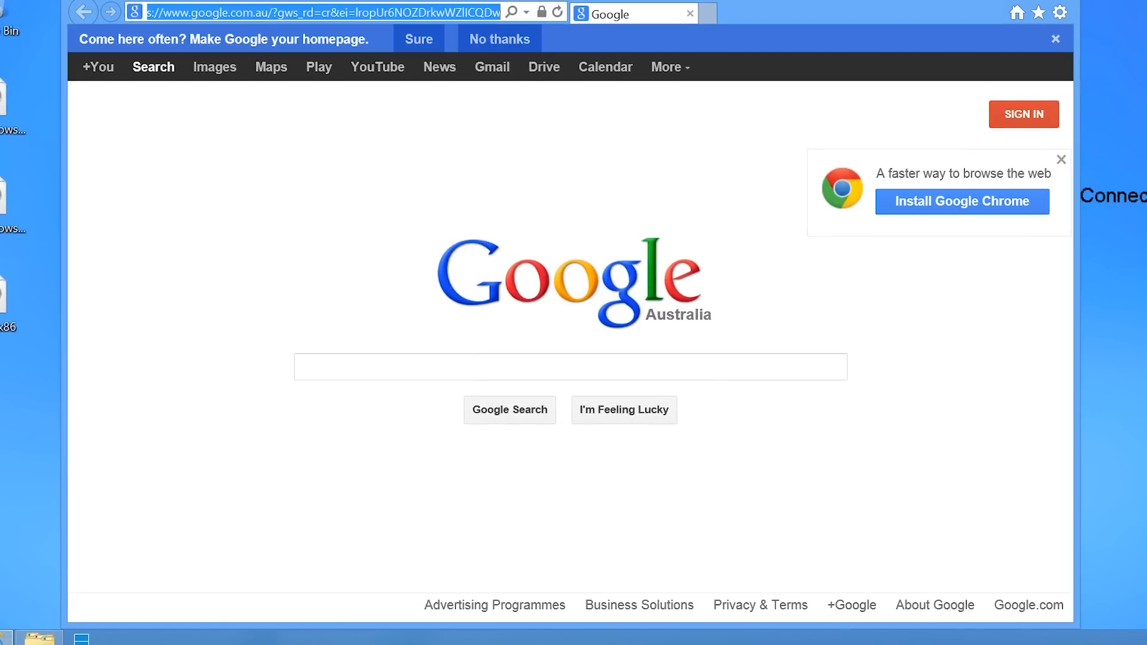
type("www.pendrivelinux.com/")
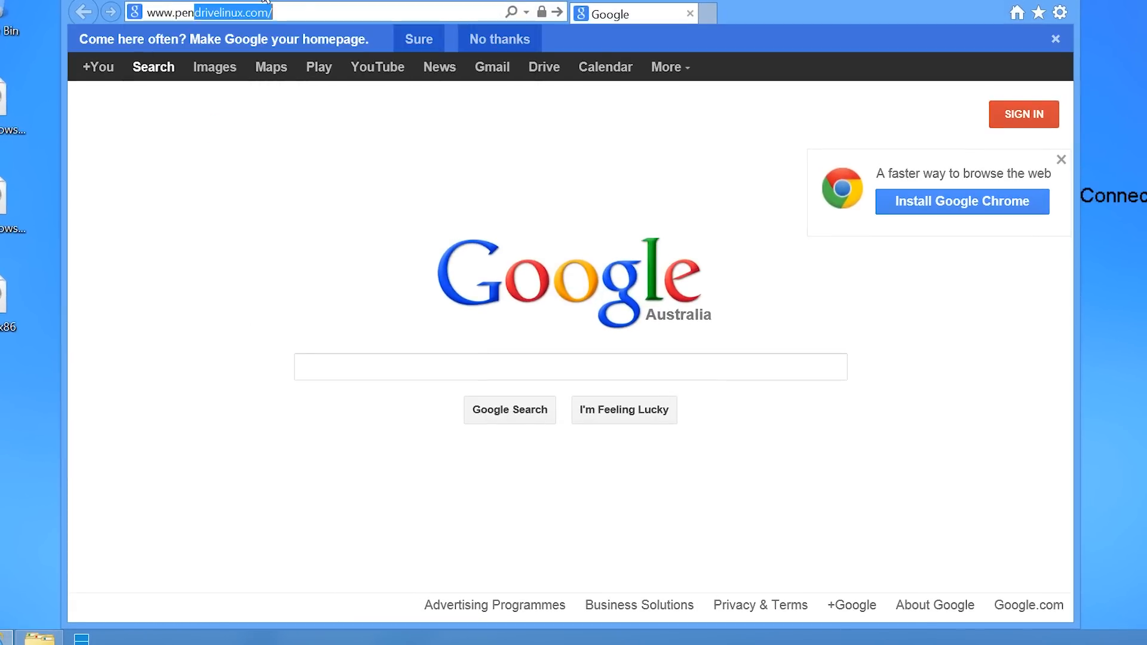
key("Return")
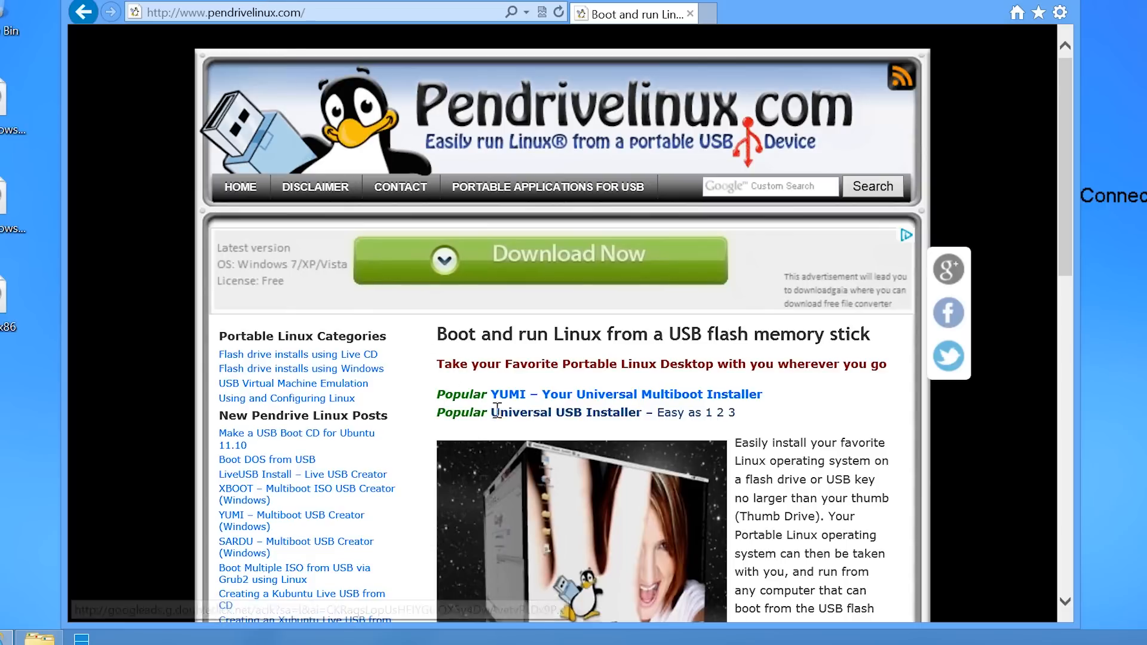
left_click(620, 426)
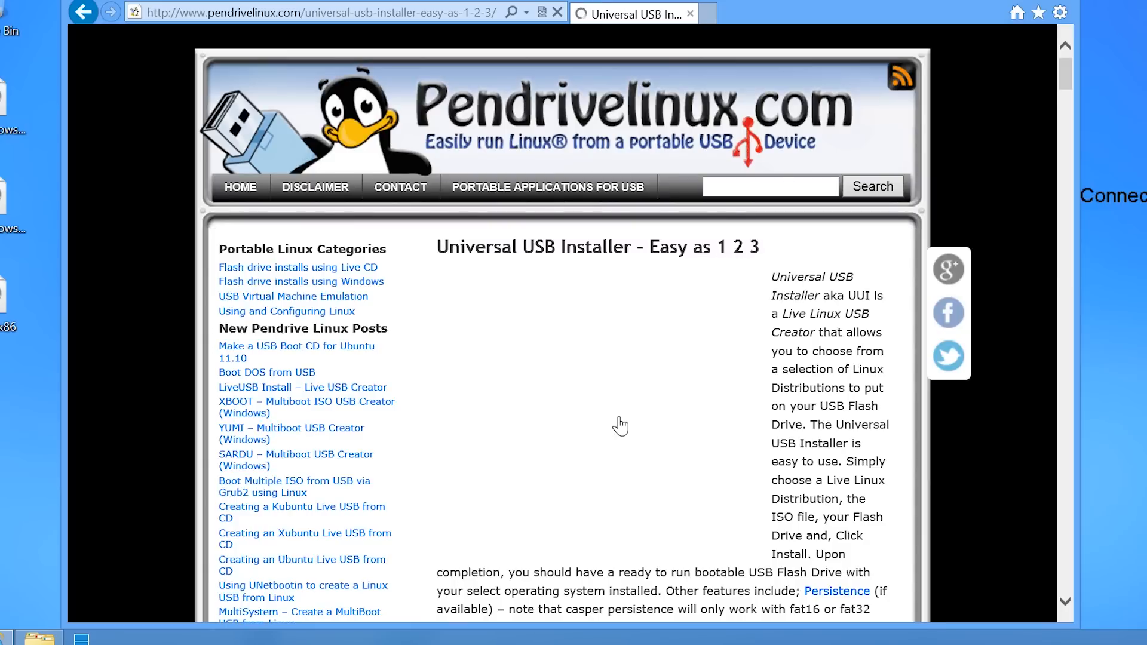
scroll(620, 425, "down", 6)
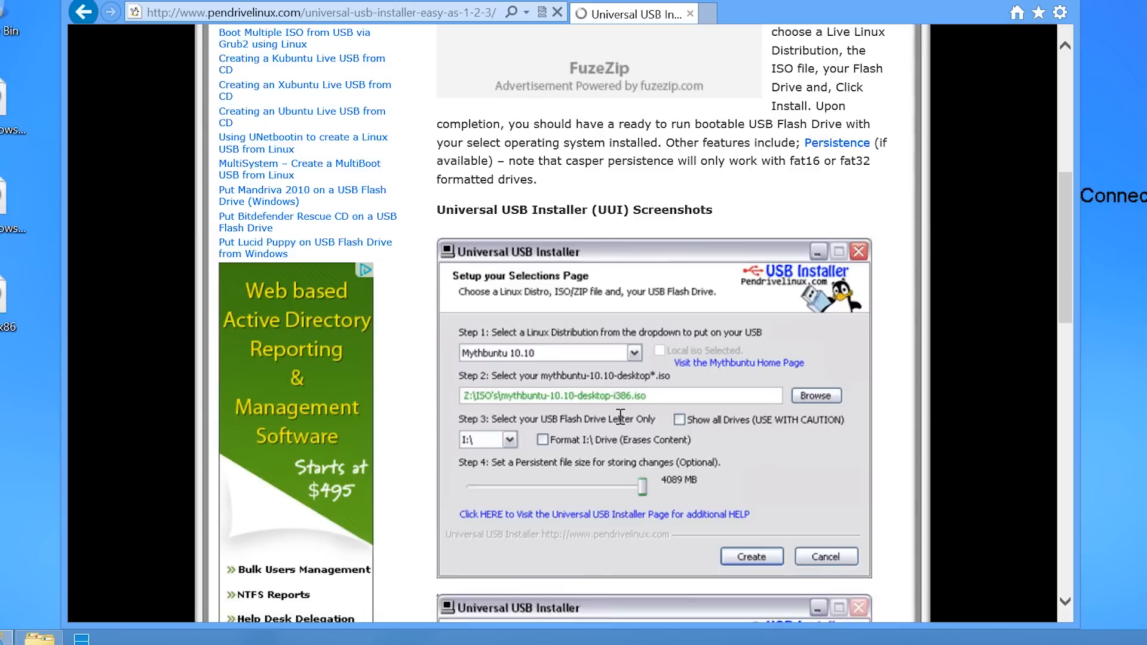
scroll(620, 417, "down", 15)
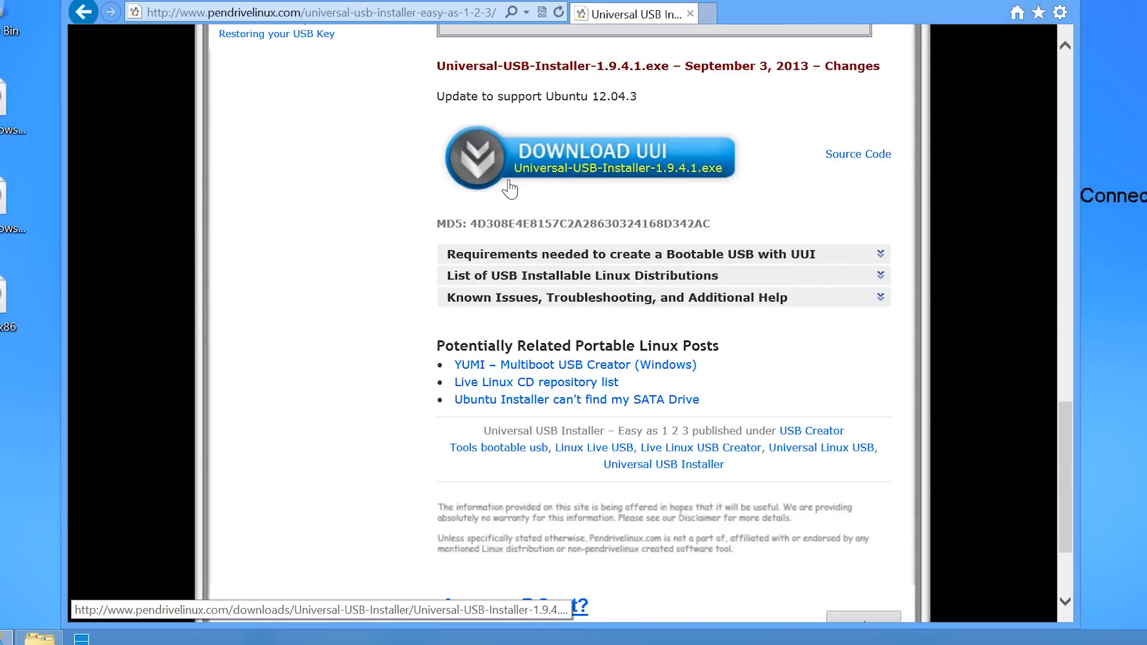
left_click(698, 178)
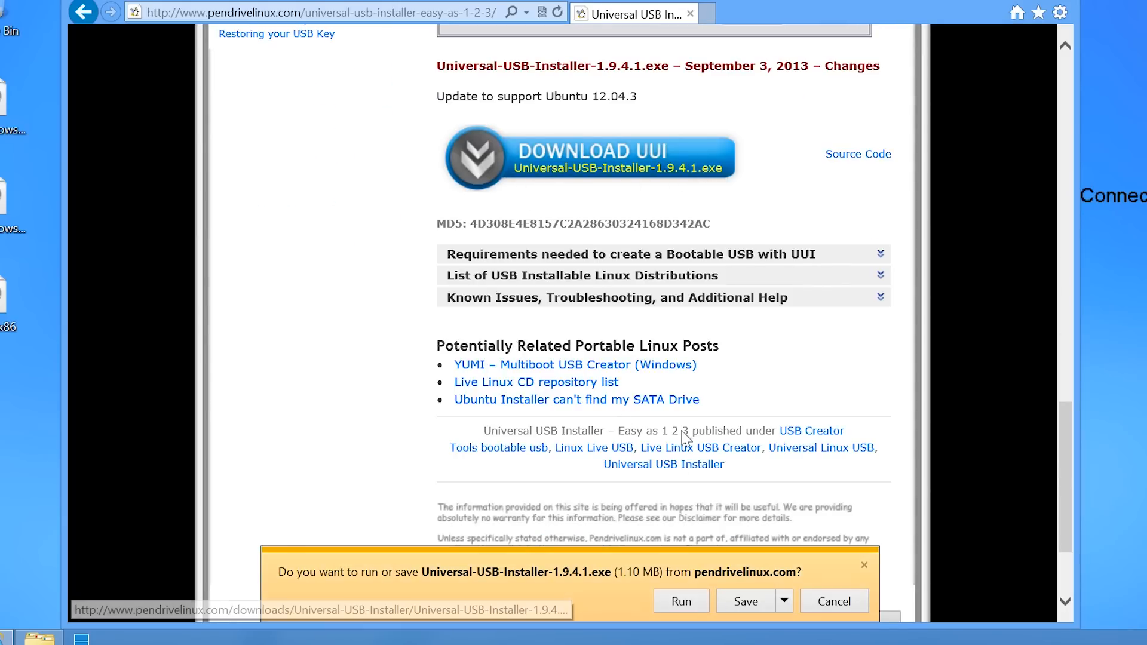
left_click(680, 601)
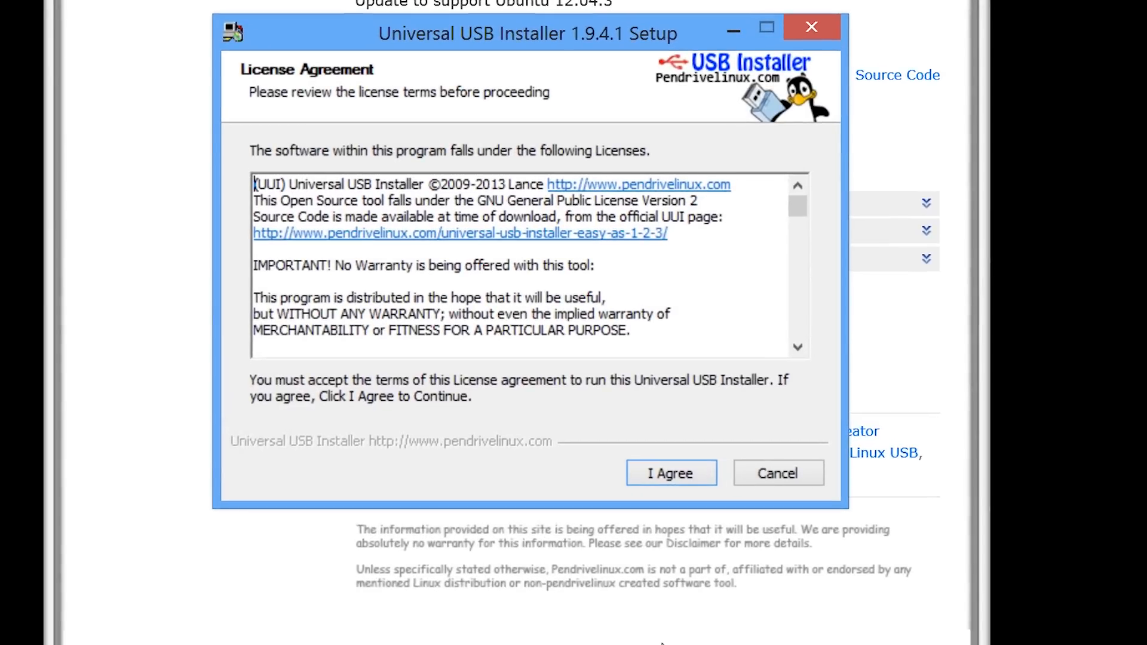
Accept the licence and choose Windows 8 Installer as the distribution.
left_click(687, 476)
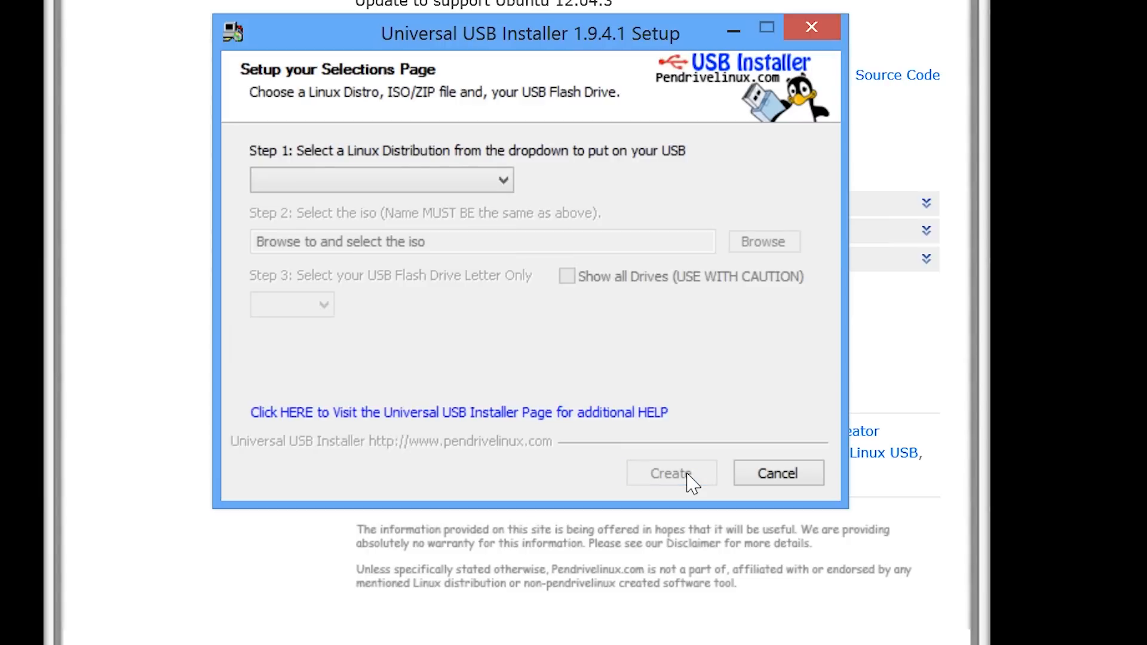
left_click(504, 180)
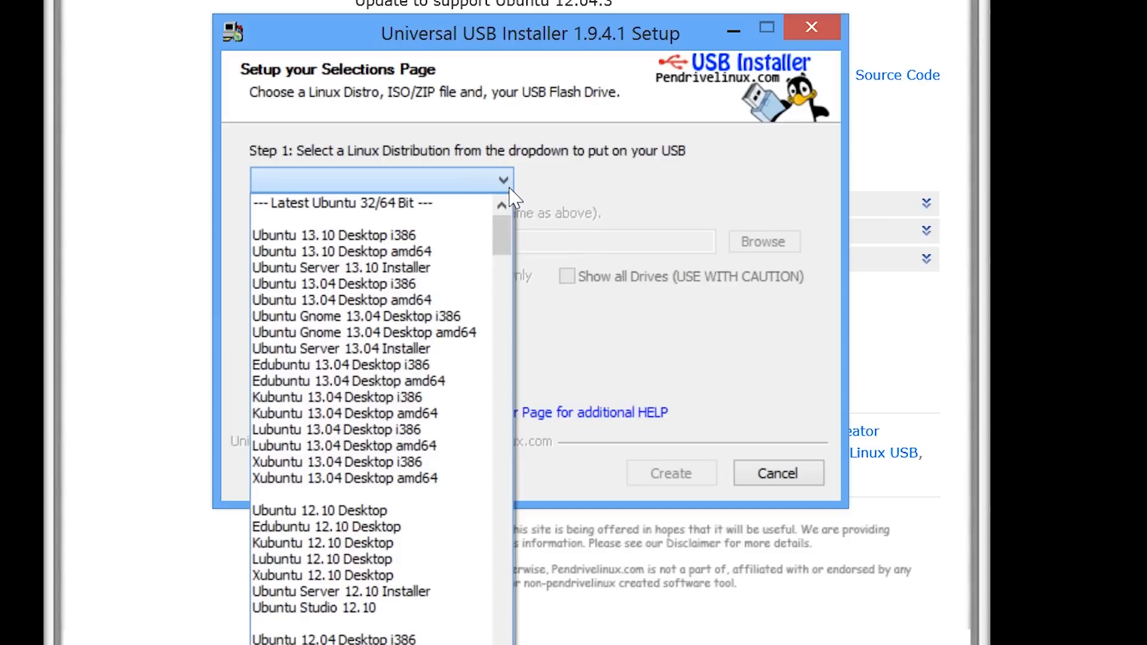
left_click_drag(502, 239, 500, 639)
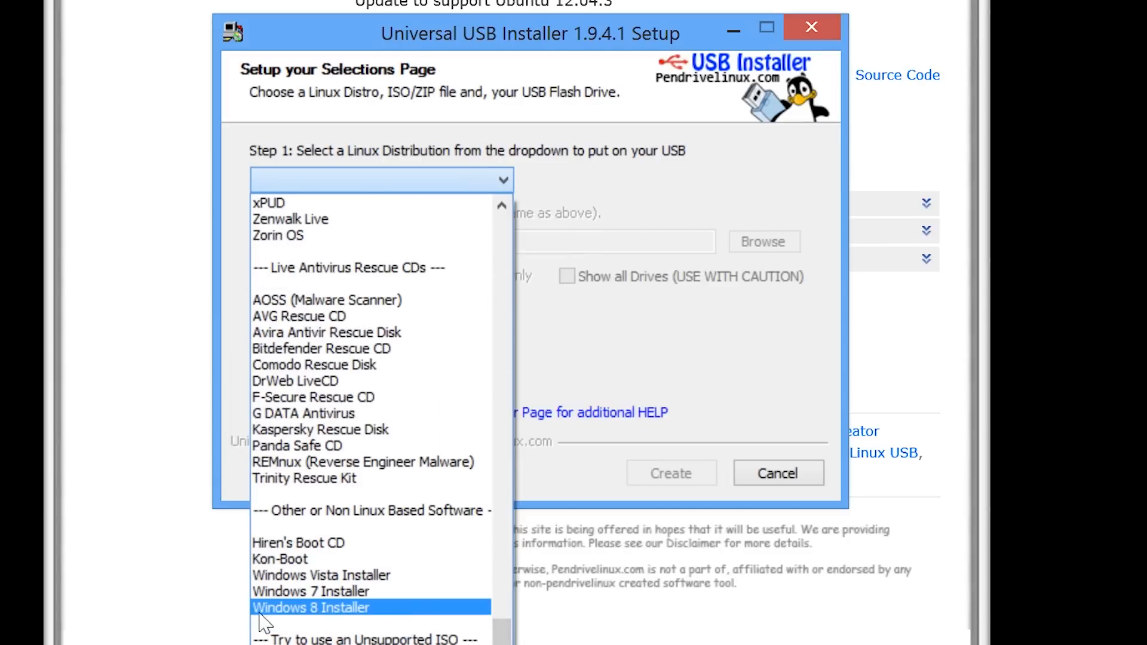
left_click(382, 608)
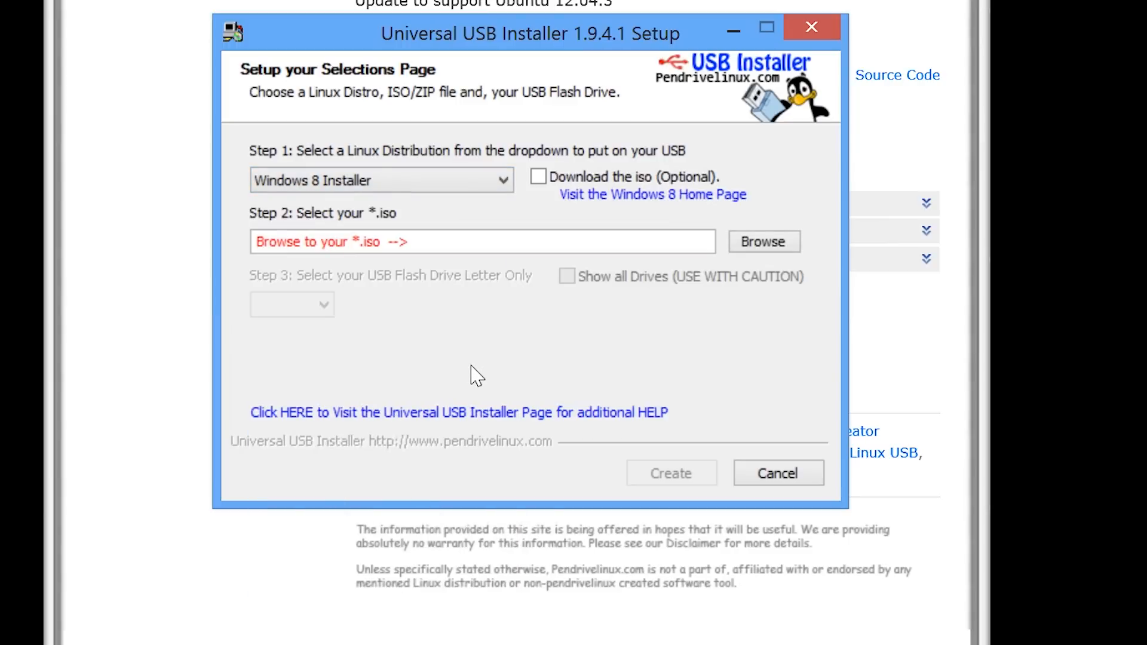
Select WinPEx86.iso from the Desktop as the source image.
left_click(775, 246)
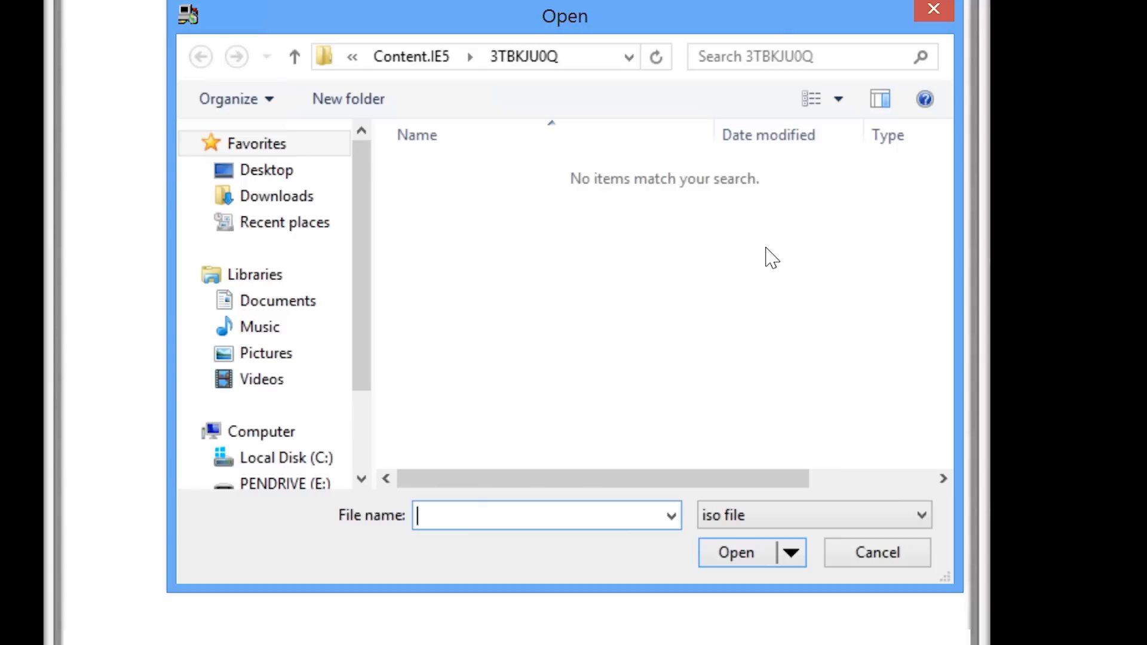
left_click(276, 173)
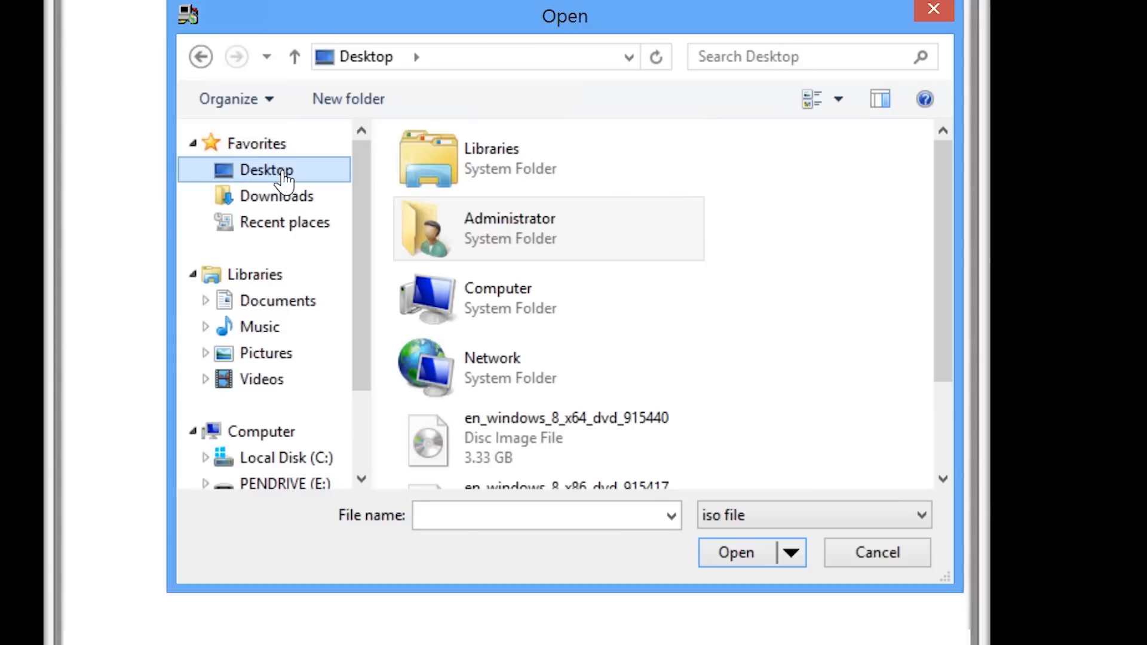
scroll(938, 463, "down", 2)
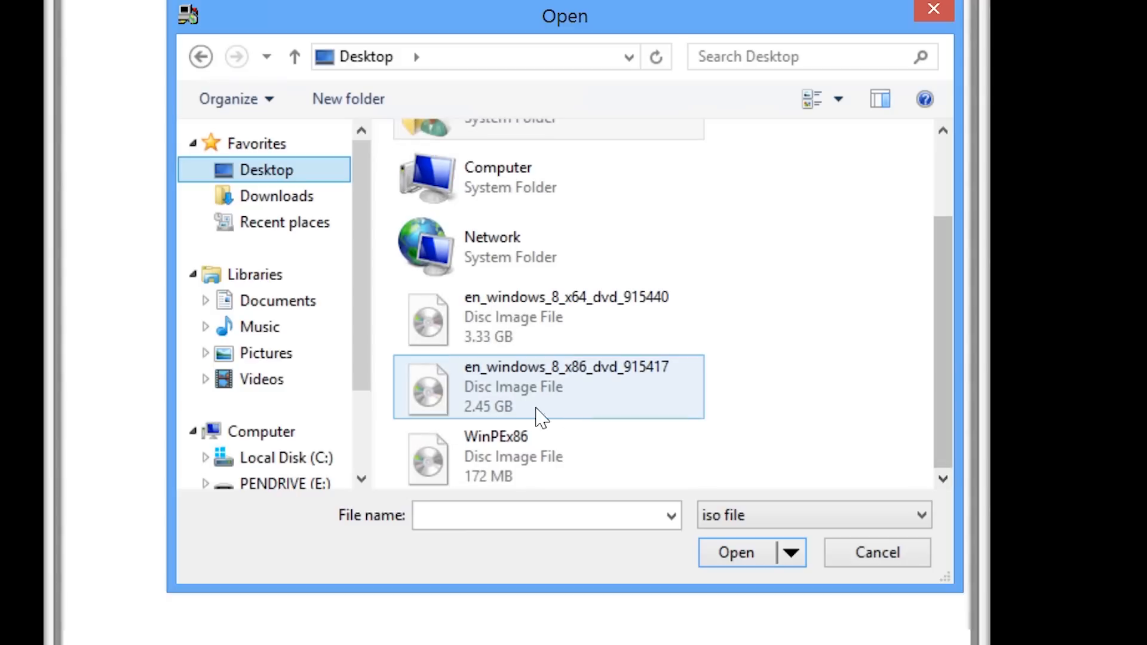
left_click(466, 409)
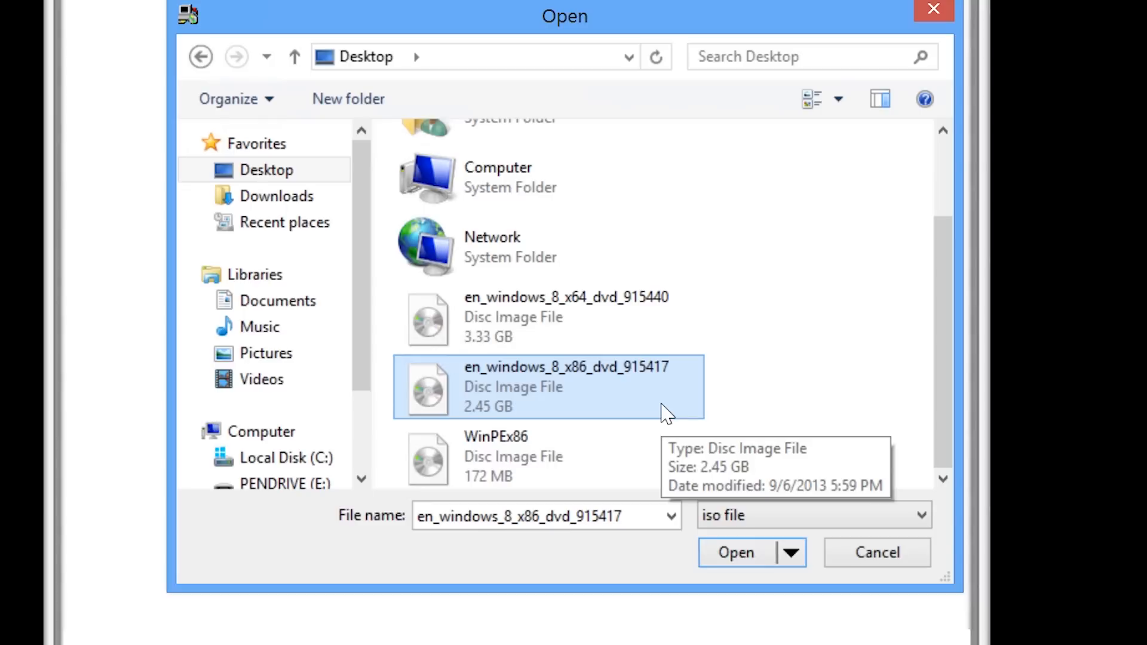
left_click(496, 466)
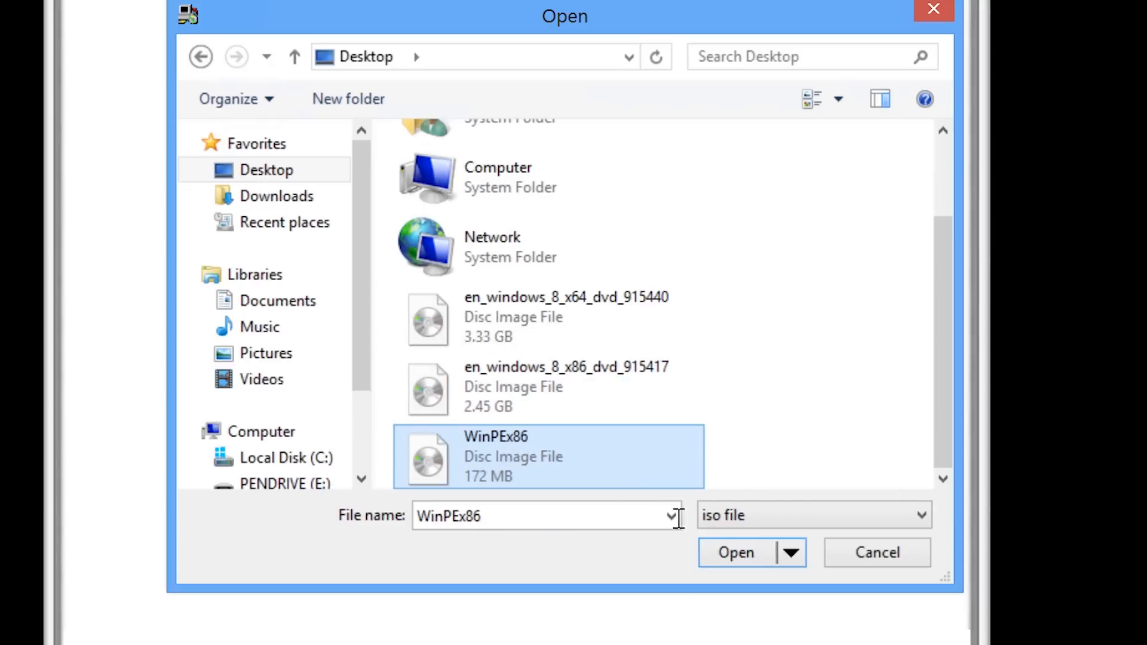
left_click(751, 562)
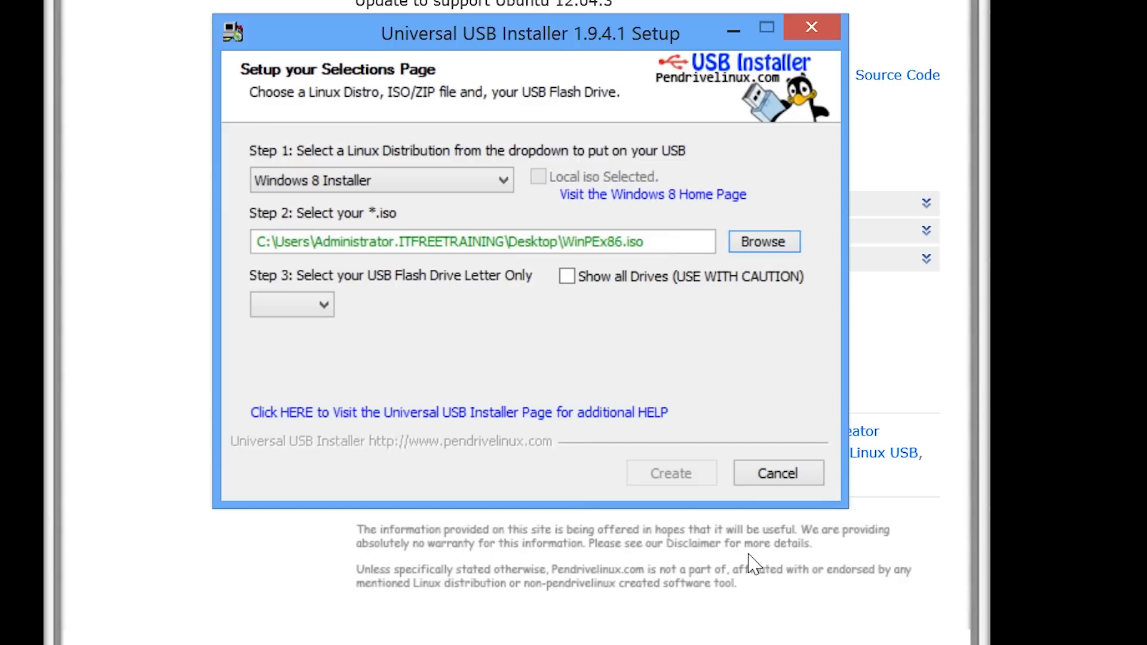
Target drive E: with FAT32 formatting, create the bootable USB, then close installer and browser.
left_click(323, 306)
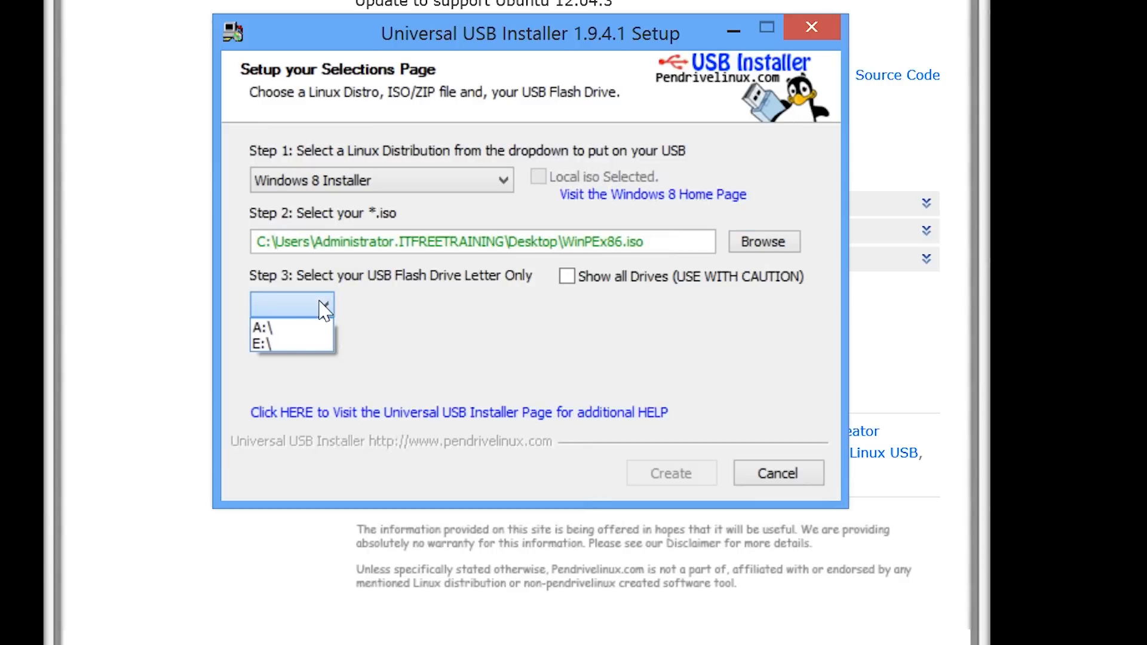
left_click(317, 343)
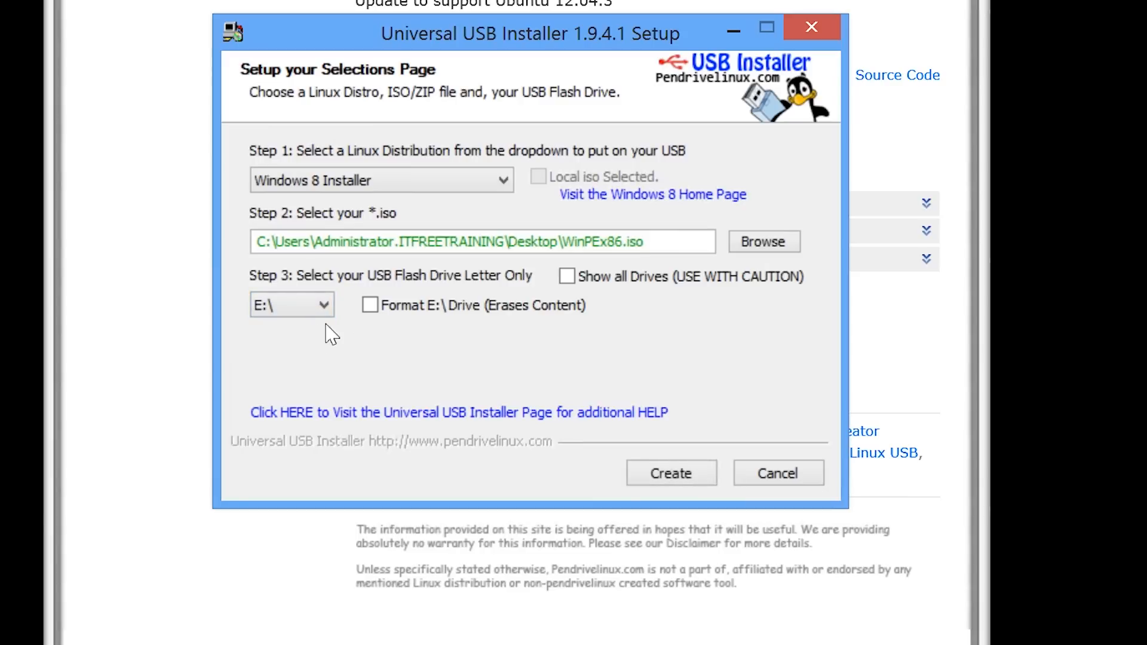
left_click(371, 306)
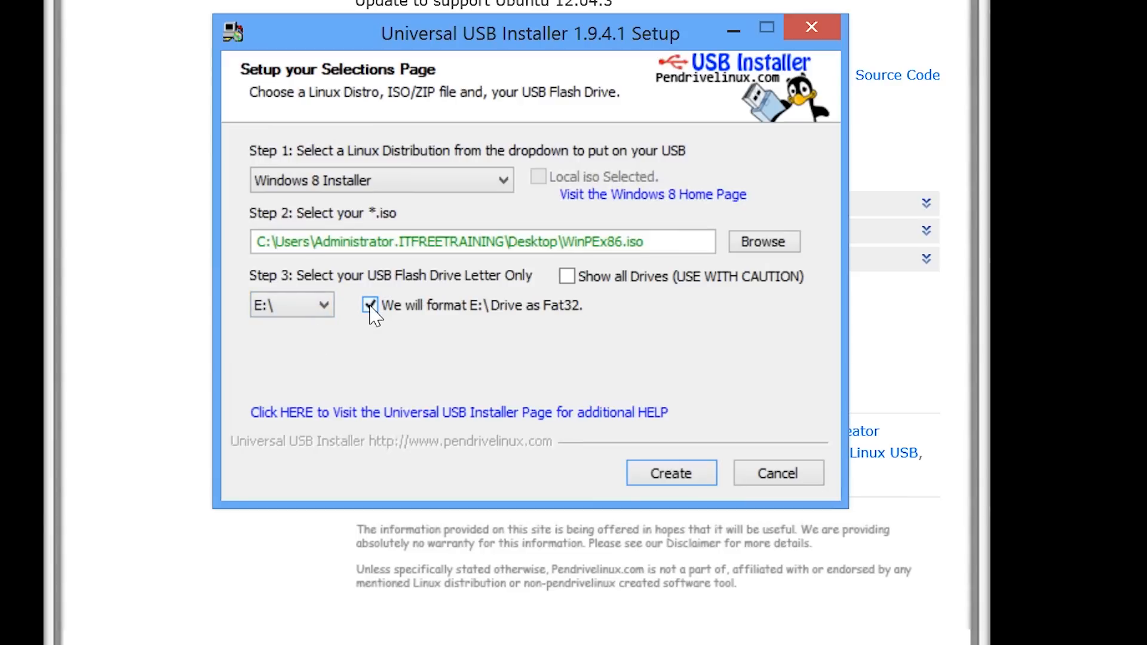
left_click(672, 475)
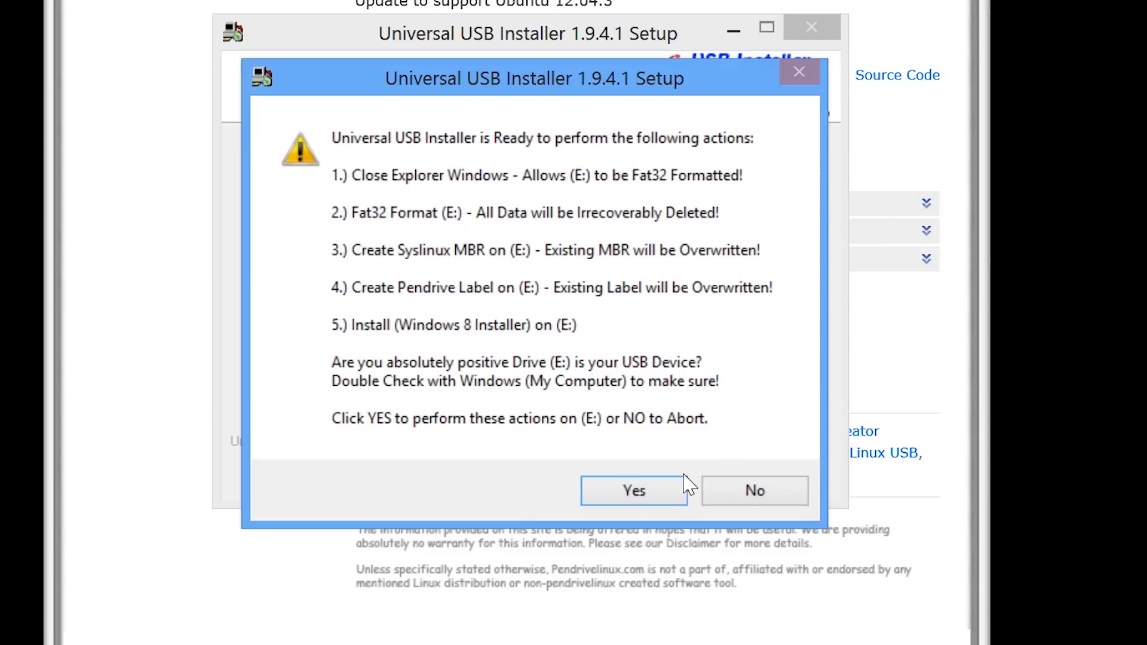
left_click(619, 489)
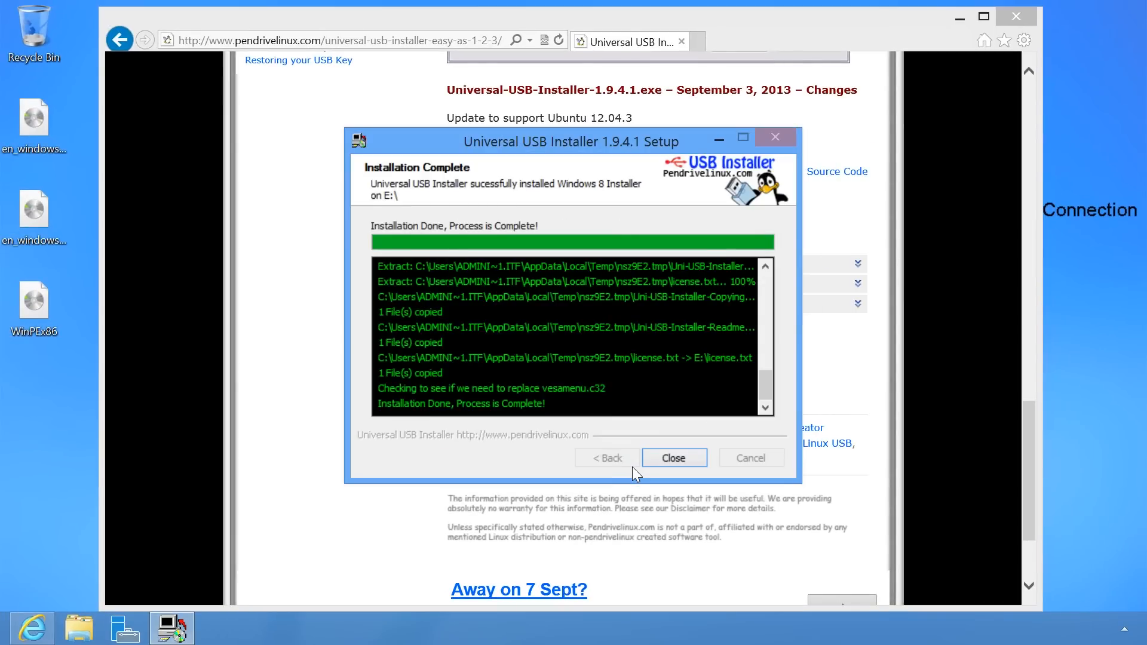
left_click(674, 457)
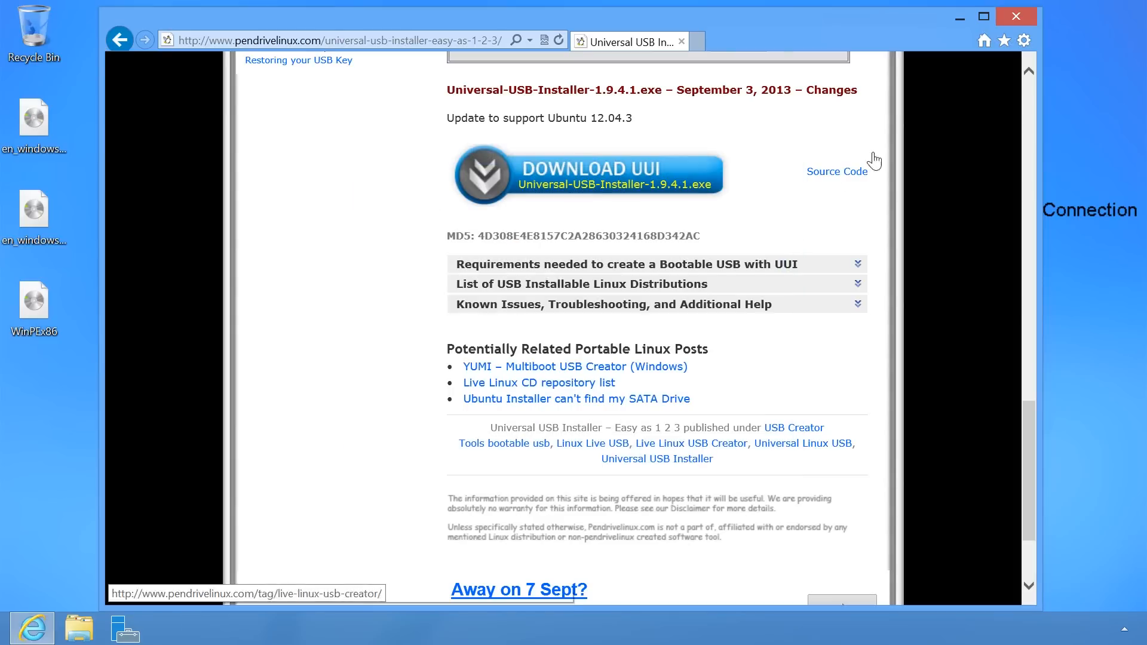
left_click(1016, 17)
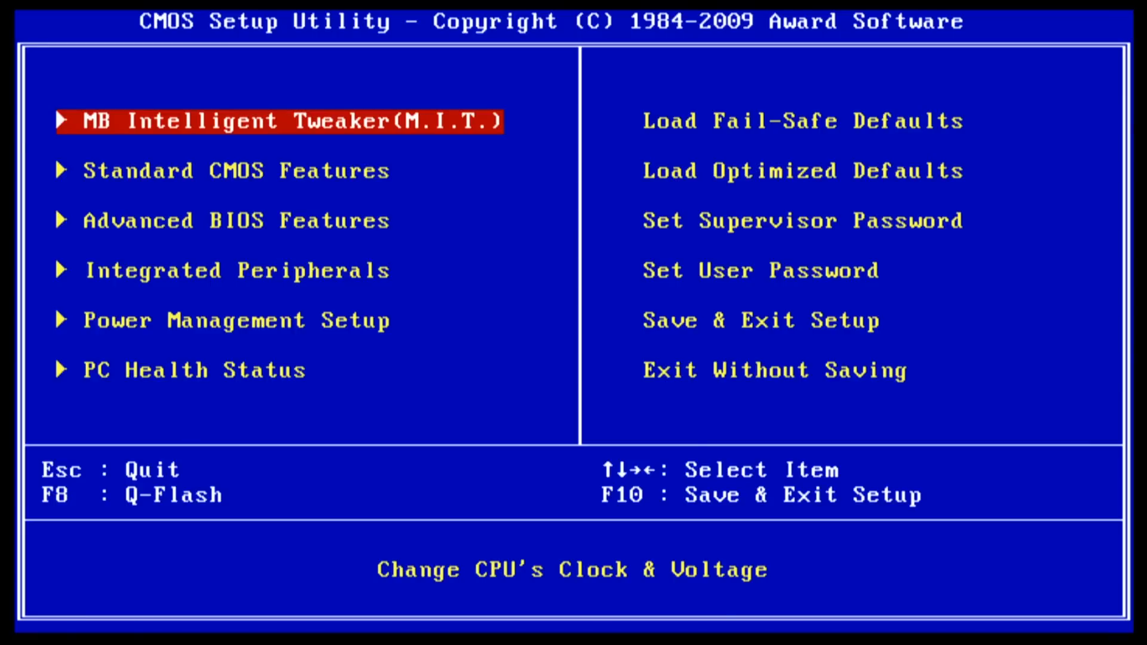
Move the SanDisk Cruzer USB-HDD0 to the top of Hard Disk Boot Priority, then save and exit.
key("Down")
key("Down")
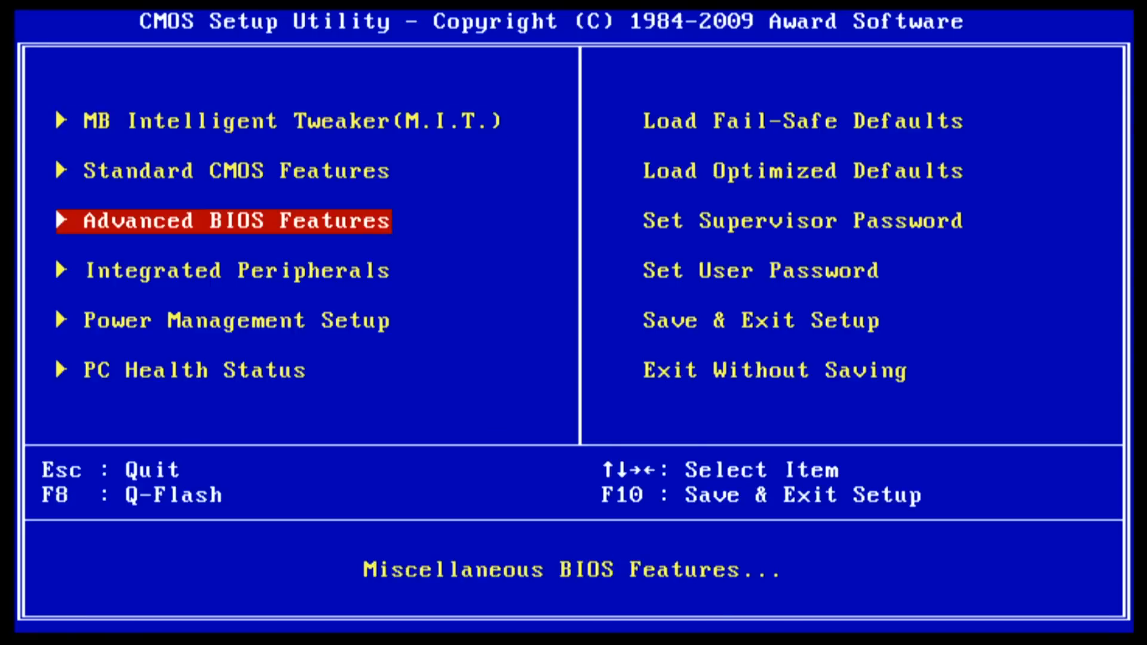
key("Return")
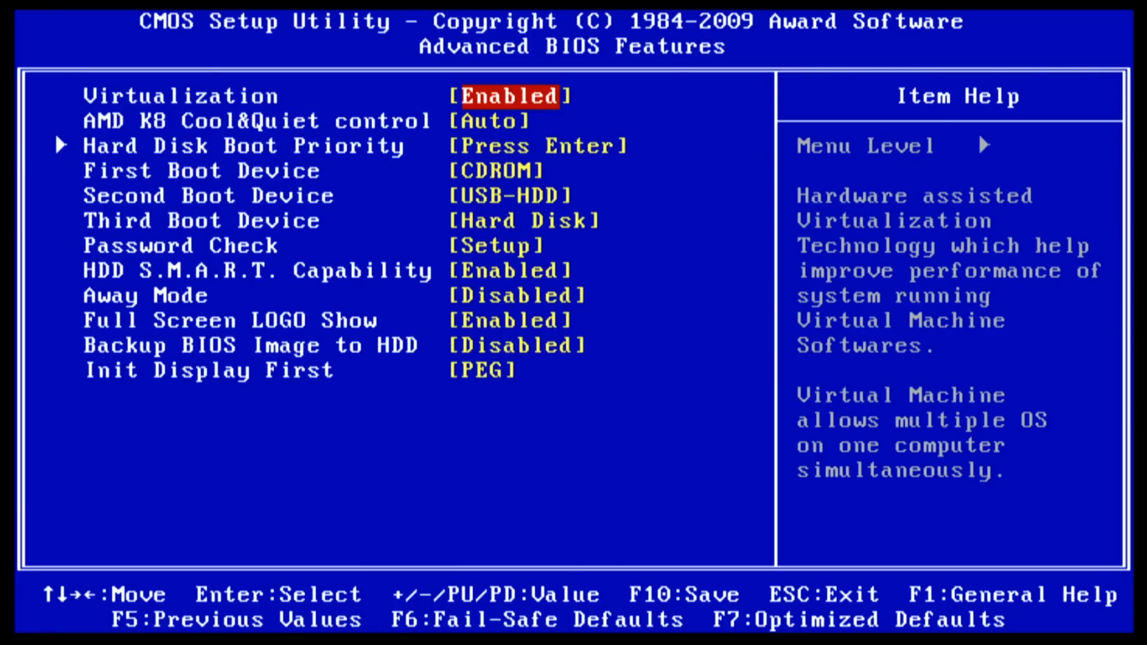
key("Down")
key("Down")
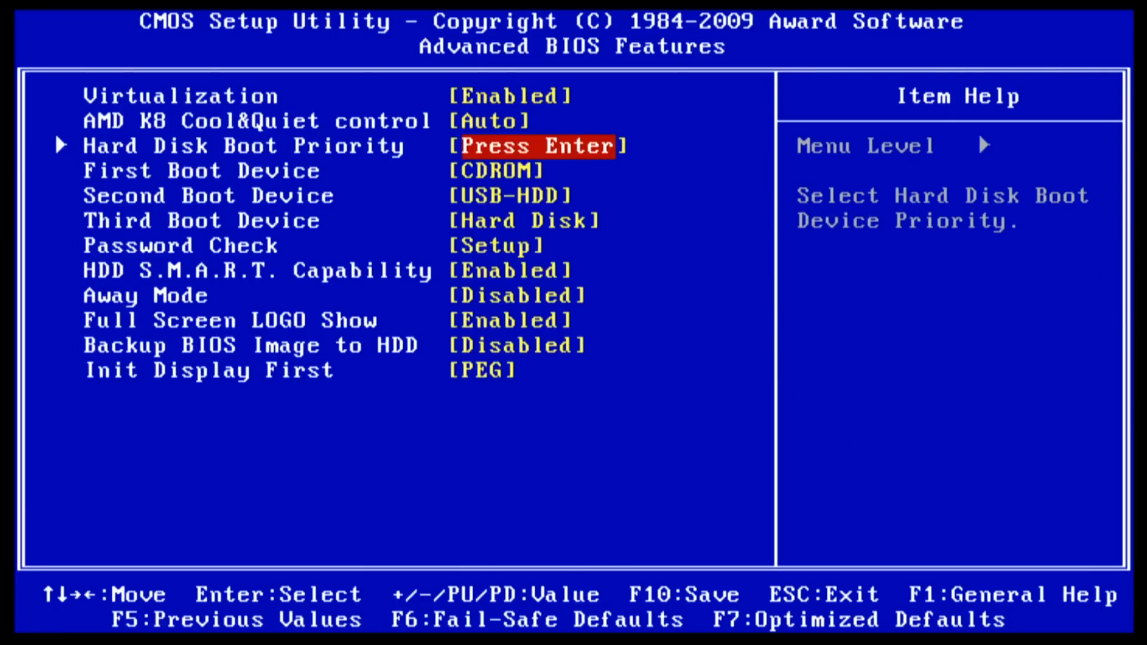
key("Return")
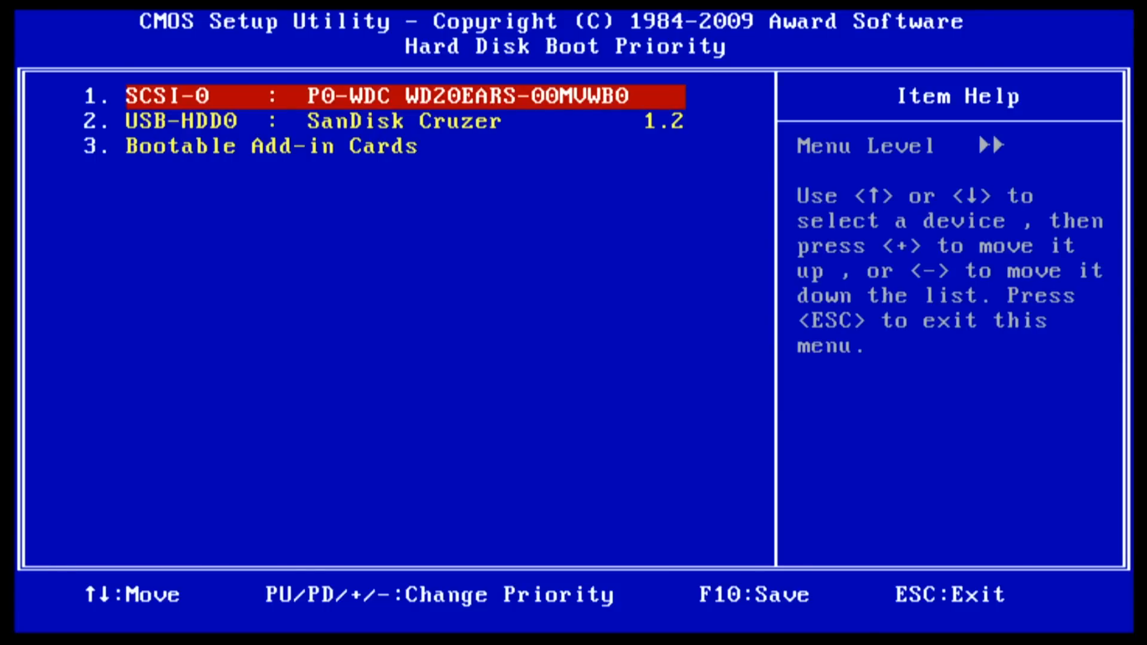
key("Down")
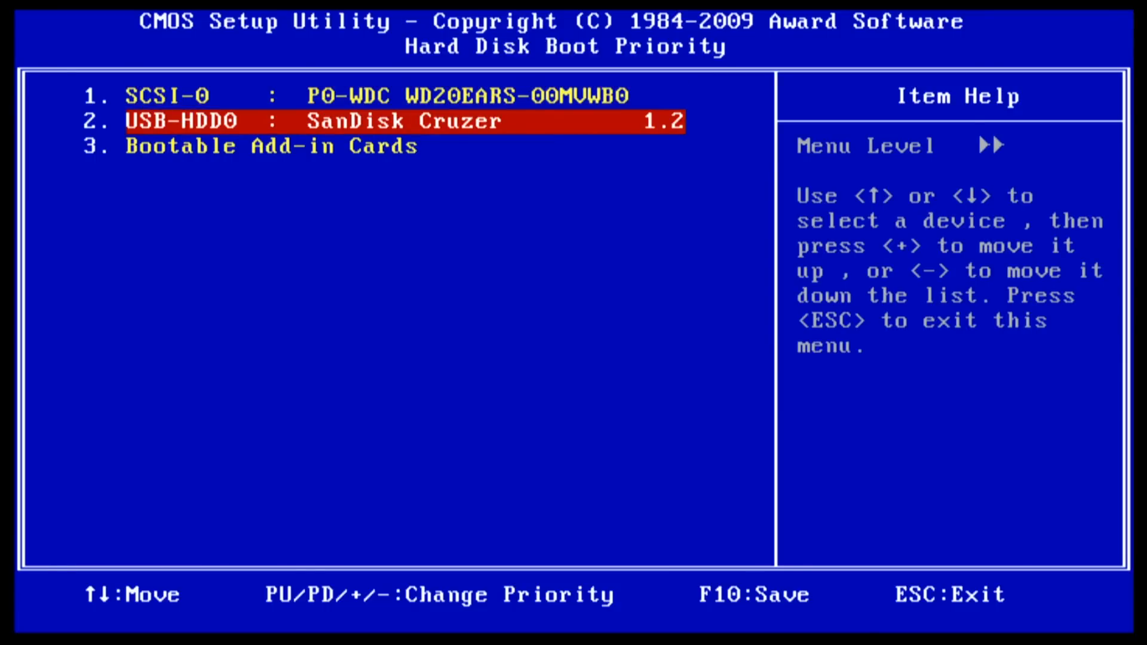
key("plus")
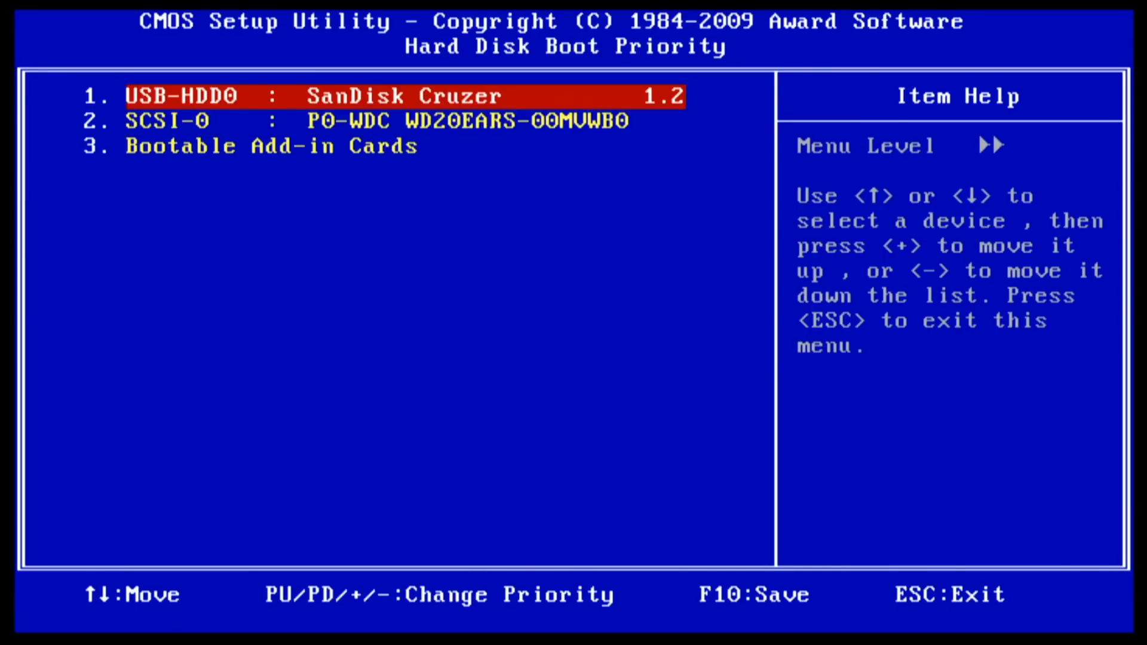
key("Escape")
key("F10")
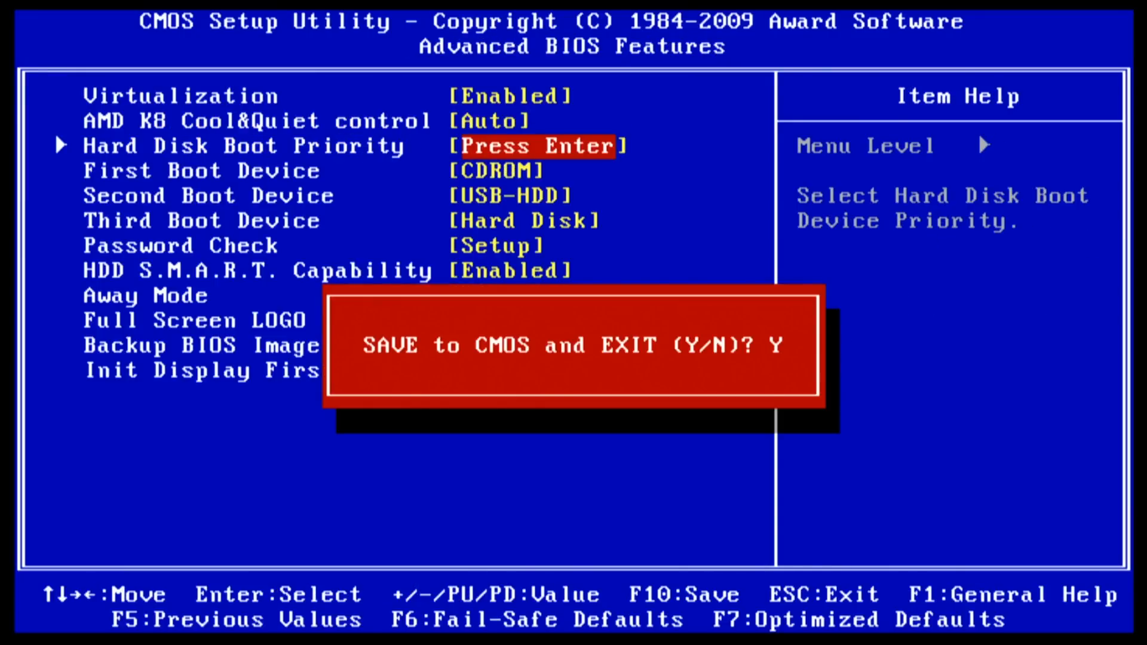
key("Return")
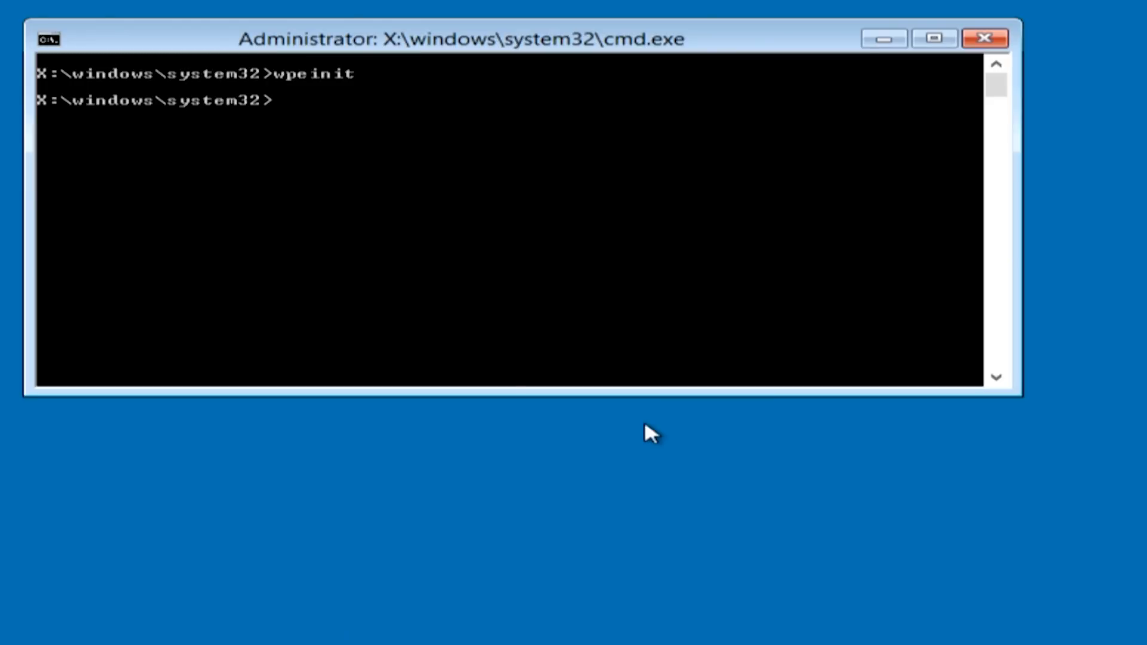
Map \\192.168.2.100\InstallFiles as drive I:, supplying the share's user name and password.
type("net use i: \\\\192.1")
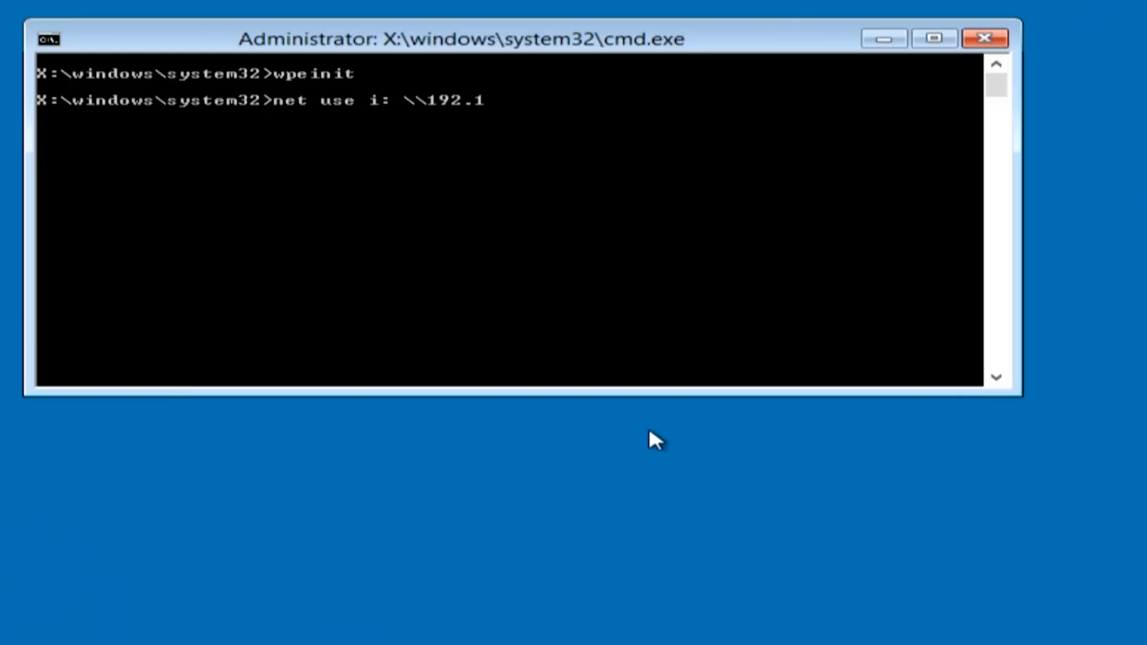
type("68.2.100\\I")
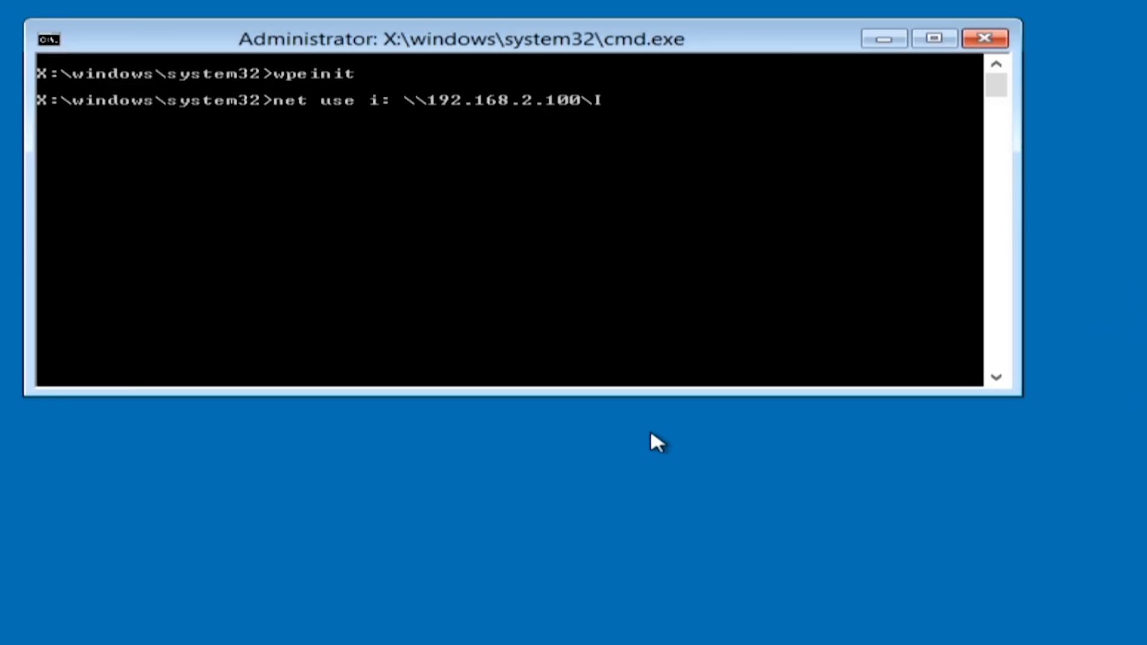
type("nstallFiles")
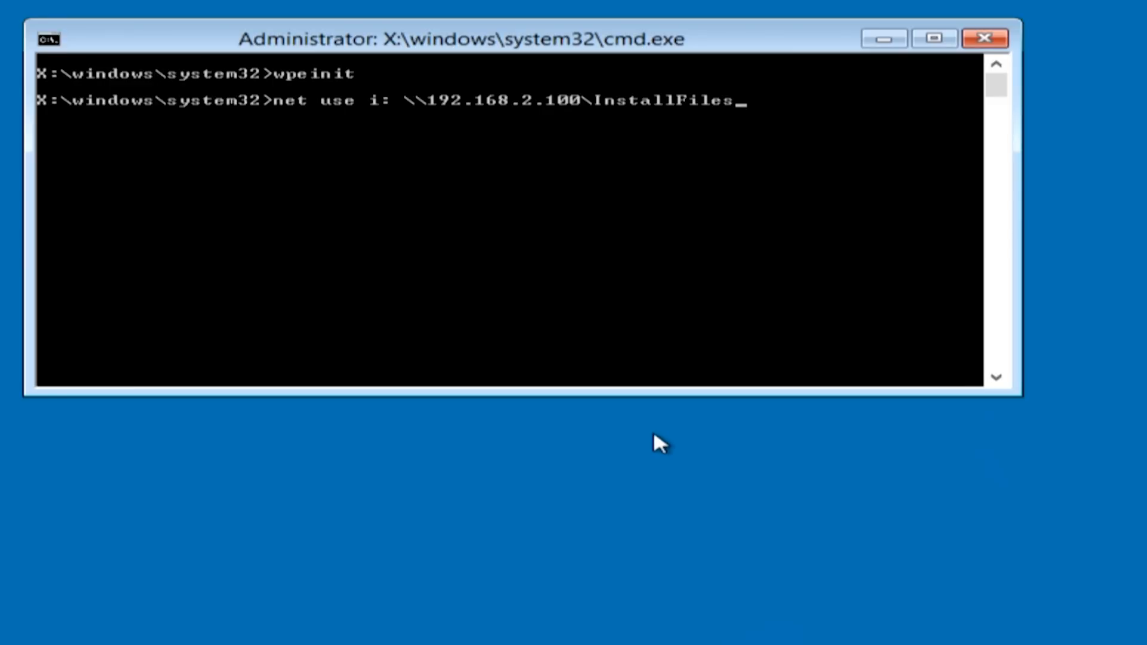
key("Return")
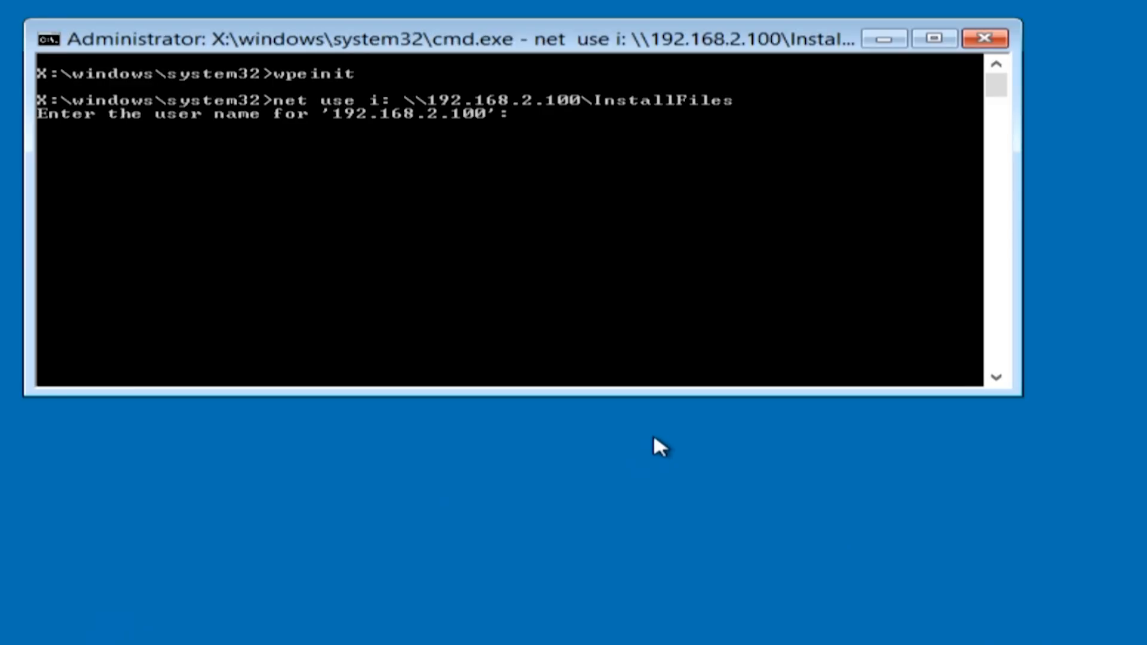
type("admin")
key("Return")
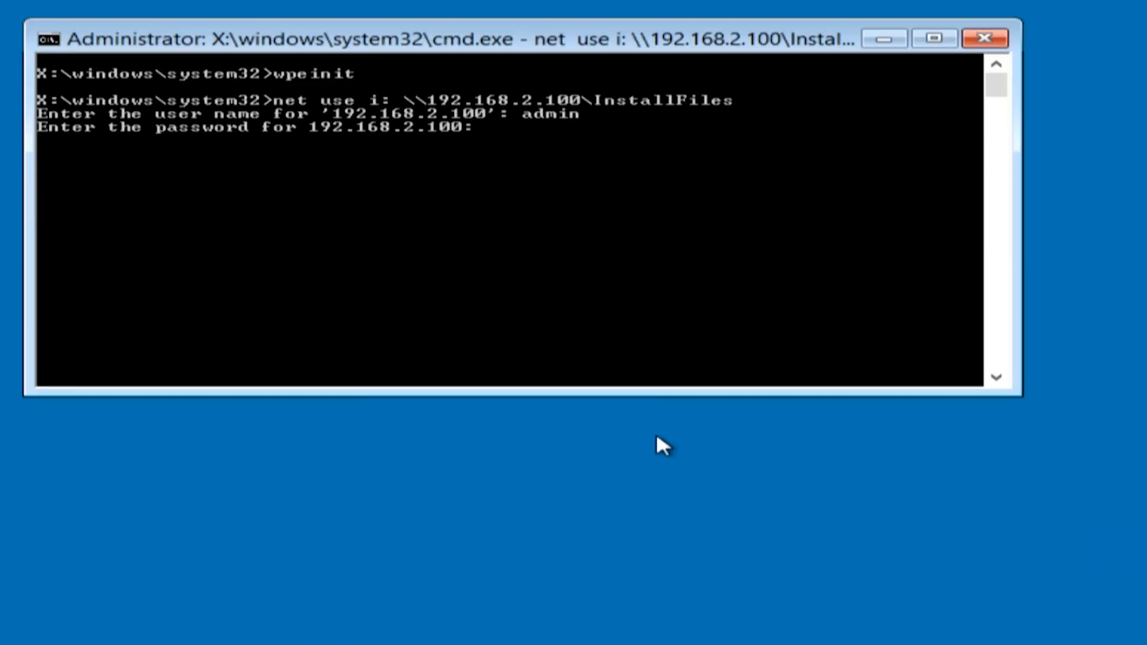
key("Return")
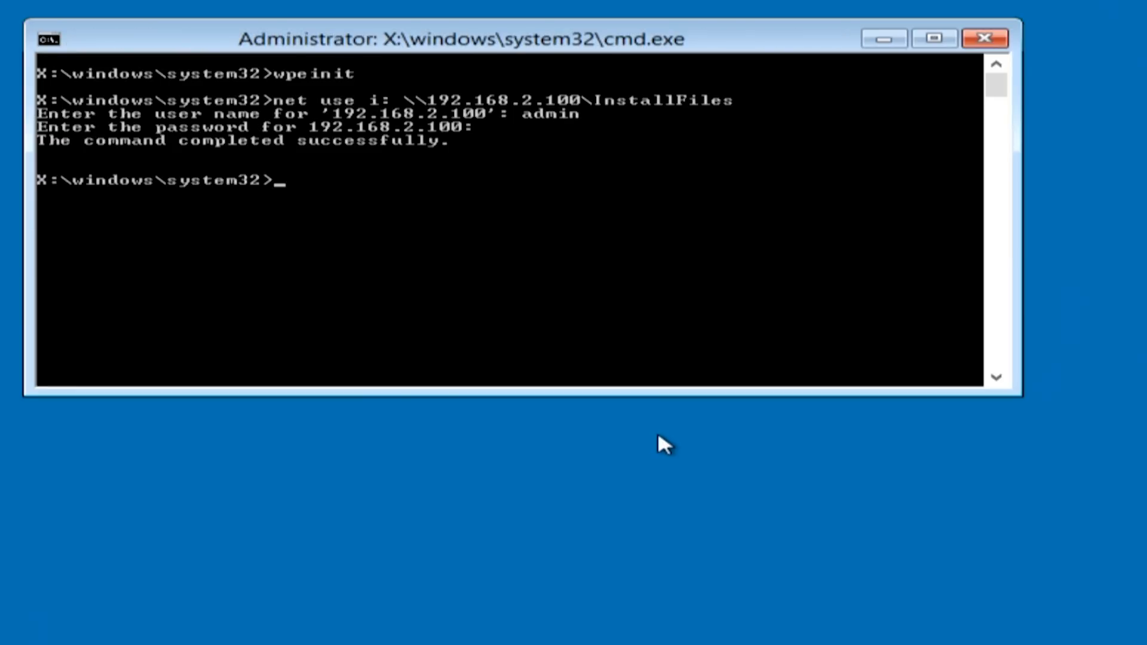
Switch to drive I:, enter the "Windows 8 x86" folder and run setup.
type("i:")
key("Return")
type("cd \"Wi")
key("Tab")
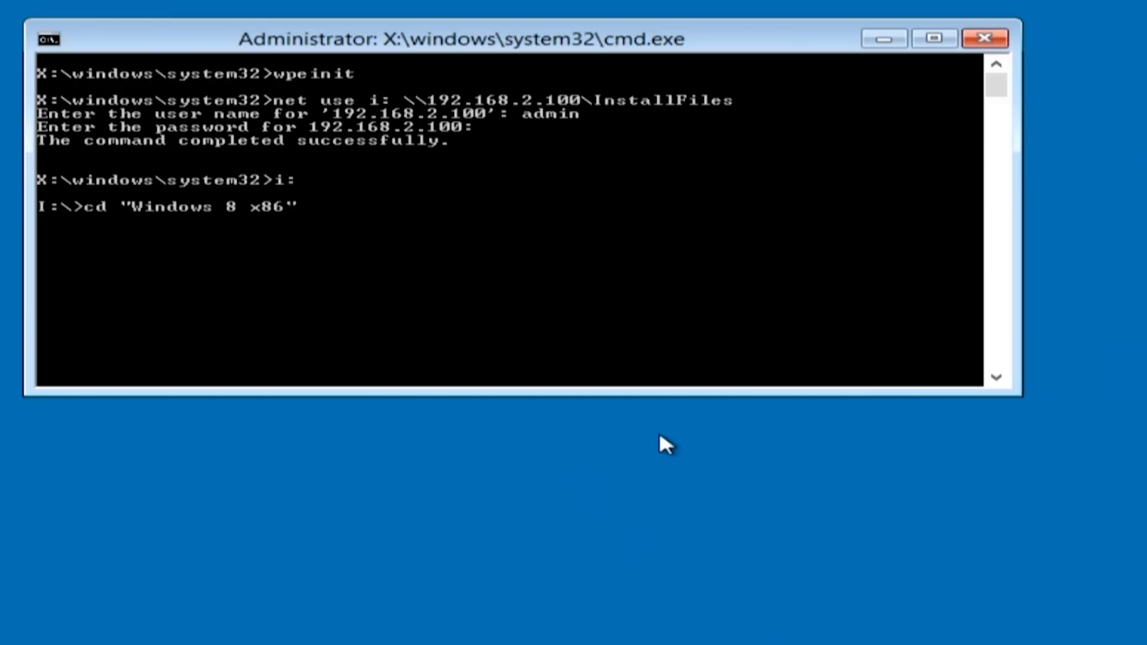
key("Return")
type("setup")
key("Return")
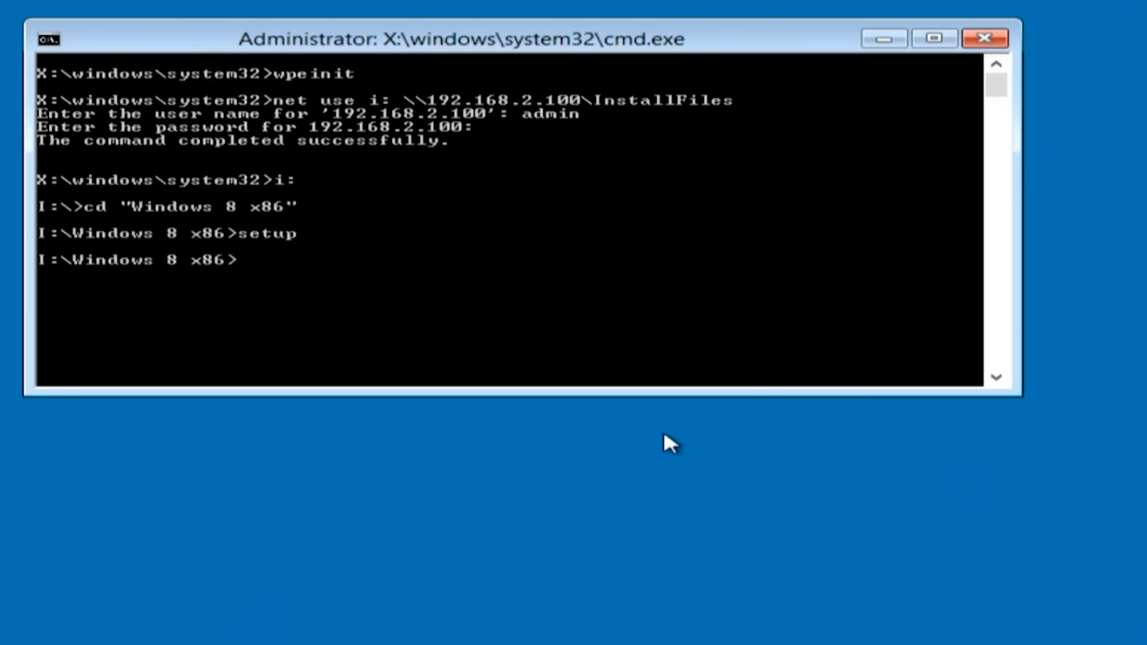
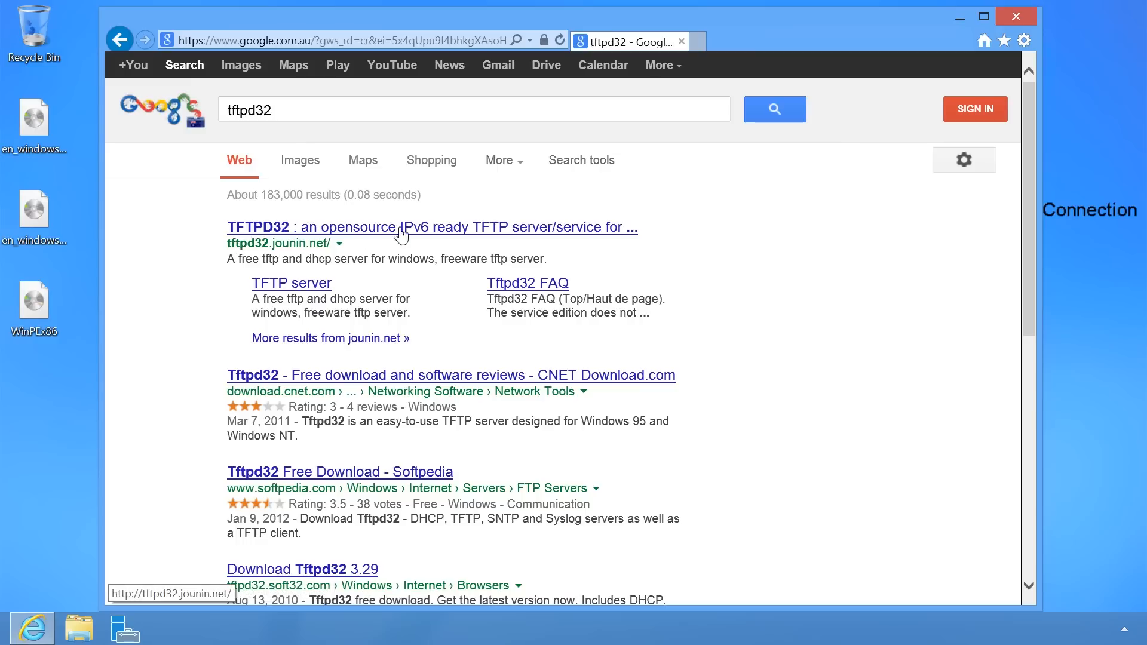
Go from the tftpd32.jounin.net search result to the Tftpd32 download page.
left_click(607, 238)
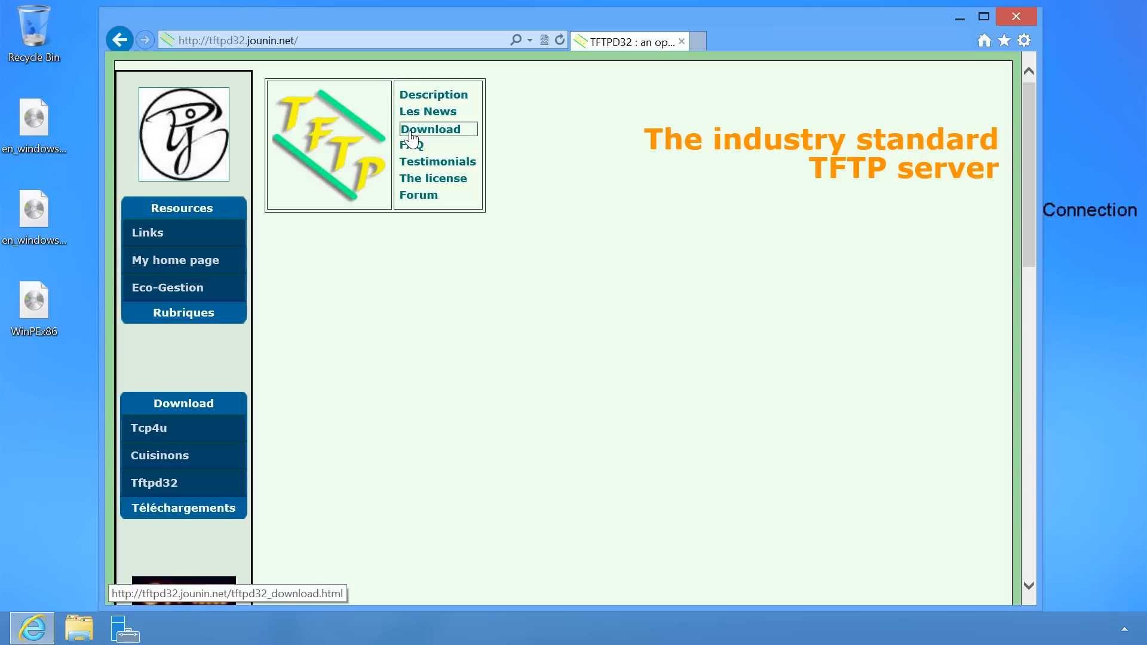
left_click(465, 135)
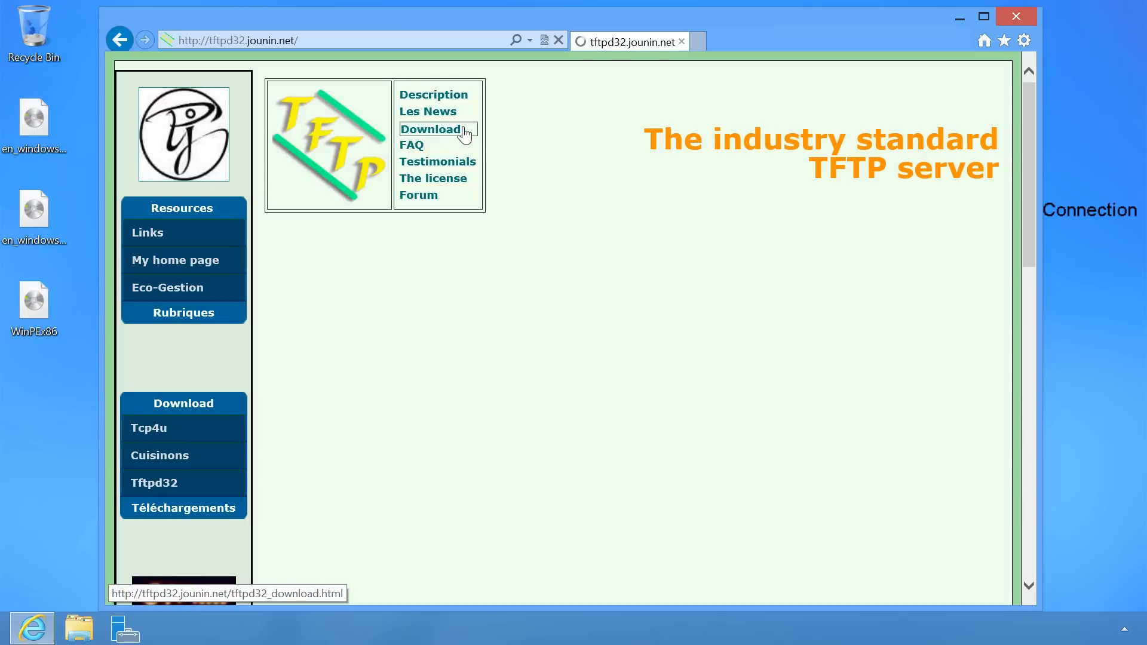
scroll(465, 141, "down", 5)
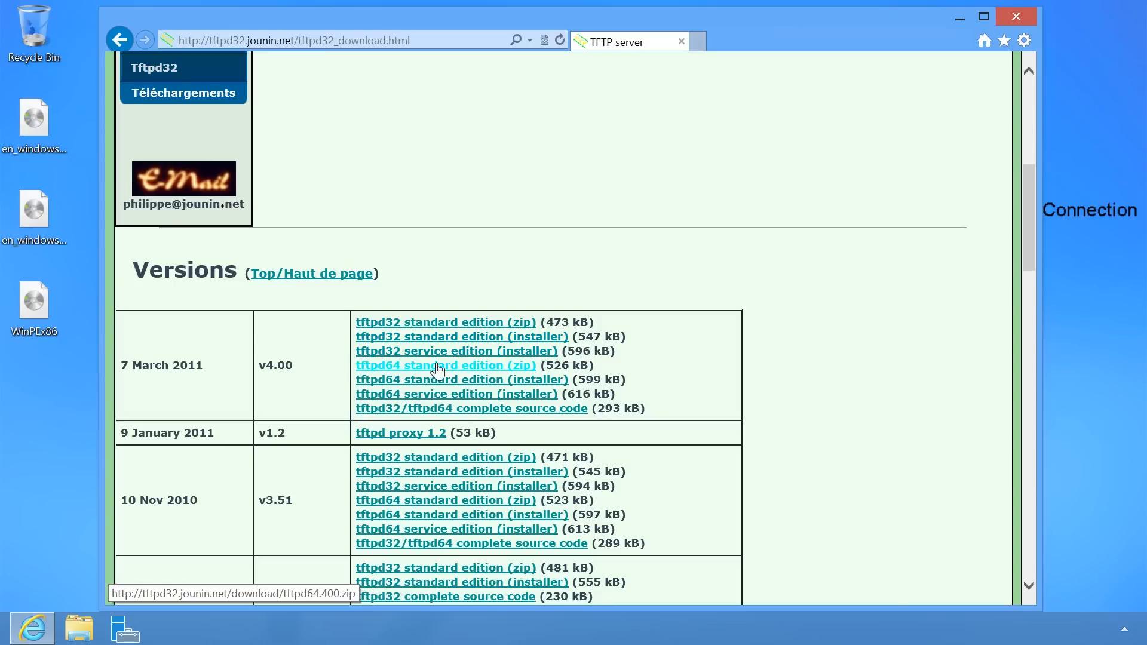
Save the tftpd64 standard edition zip (tftpd64.400.zip) to the Desktop and close Internet Explorer.
left_click(526, 369)
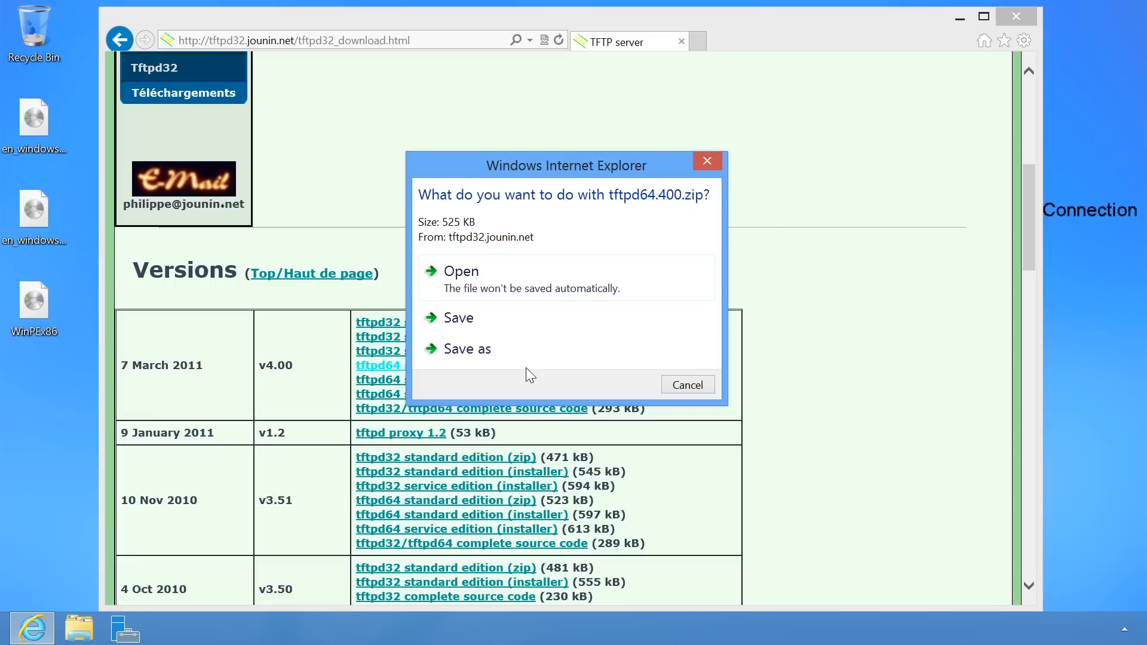
left_click(500, 347)
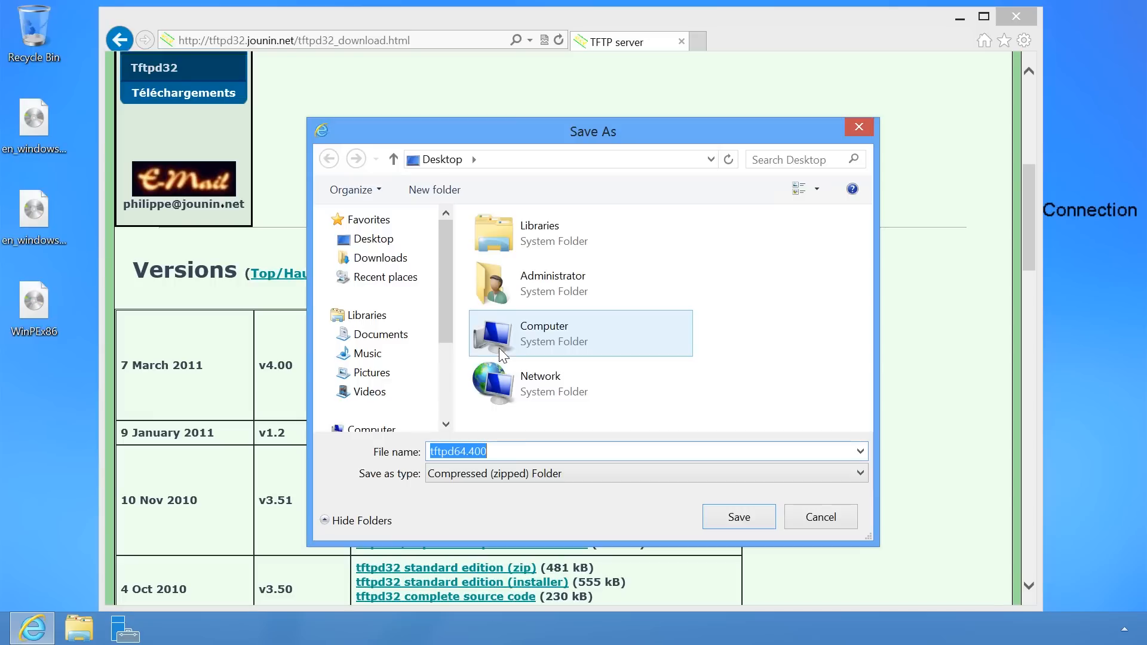
left_click(739, 517)
scroll(756, 502, "down", 1)
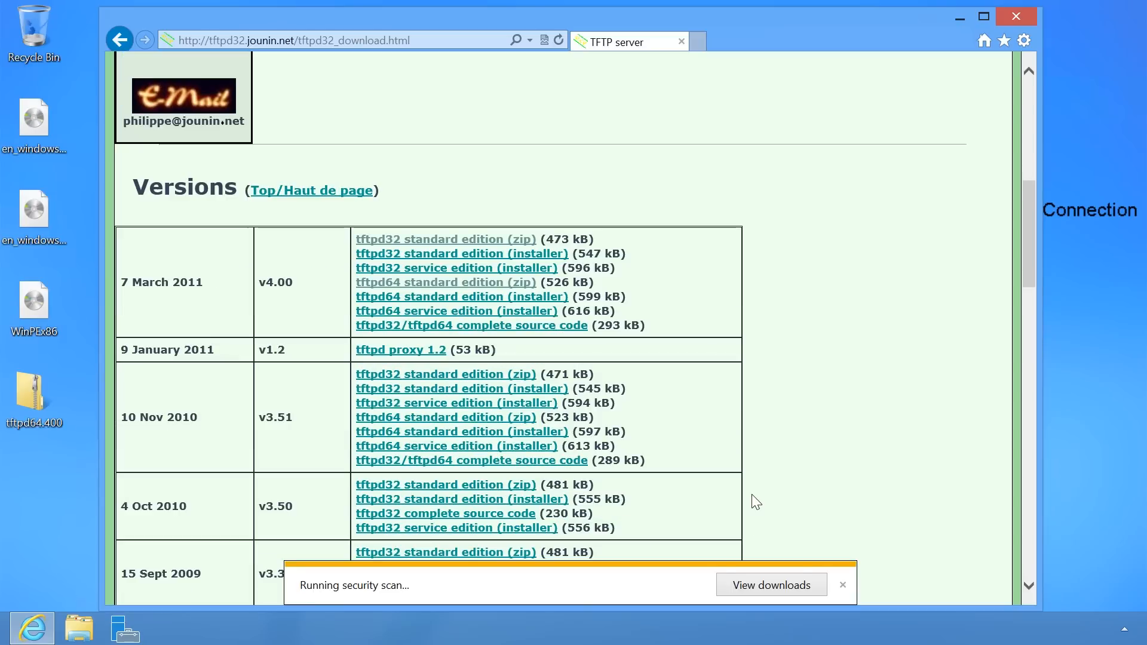
left_click(841, 585)
left_click(1022, 16)
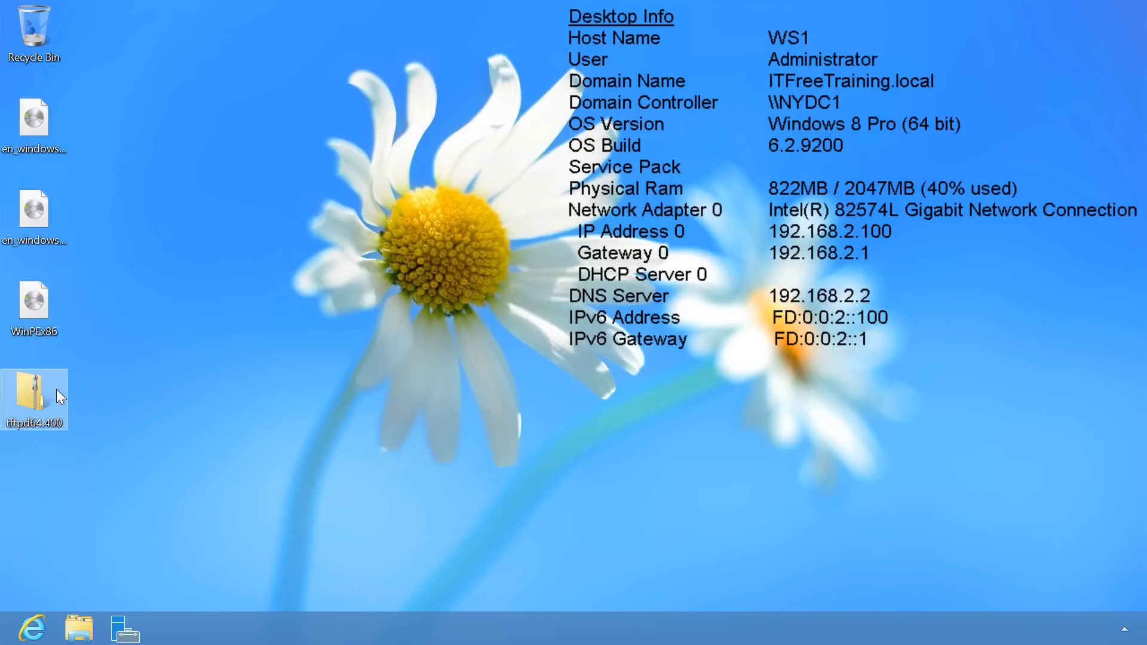
Extract tftpd64.400.zip into a tftpd64.400 Desktop folder and launch tftpd64 from it.
right_click(30, 388)
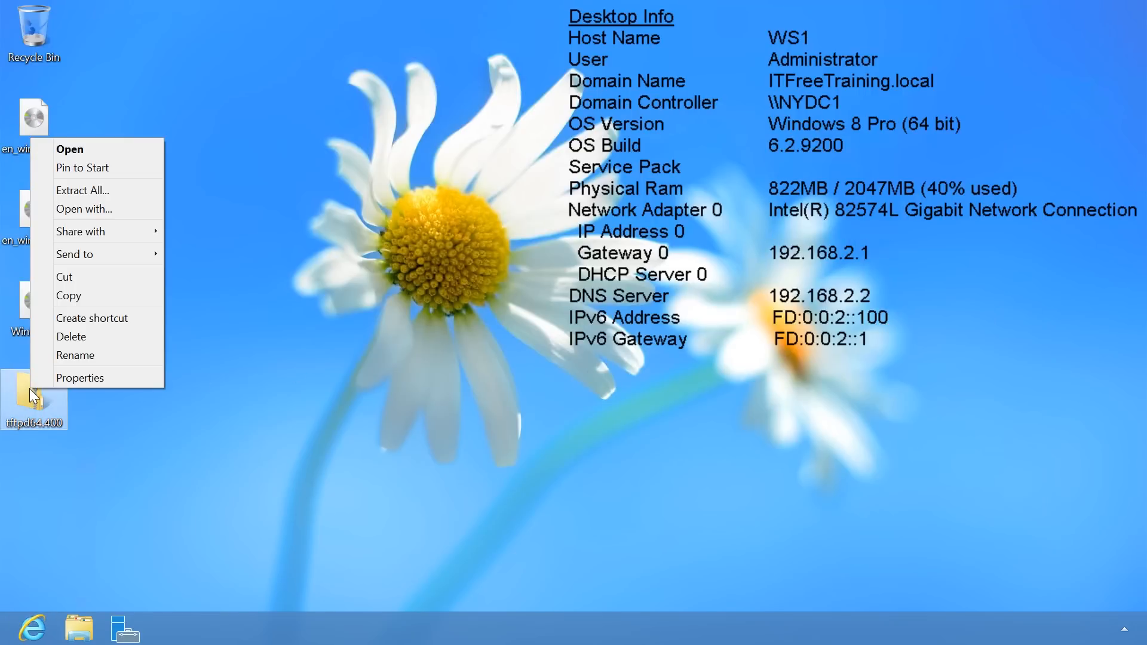
left_click(120, 192)
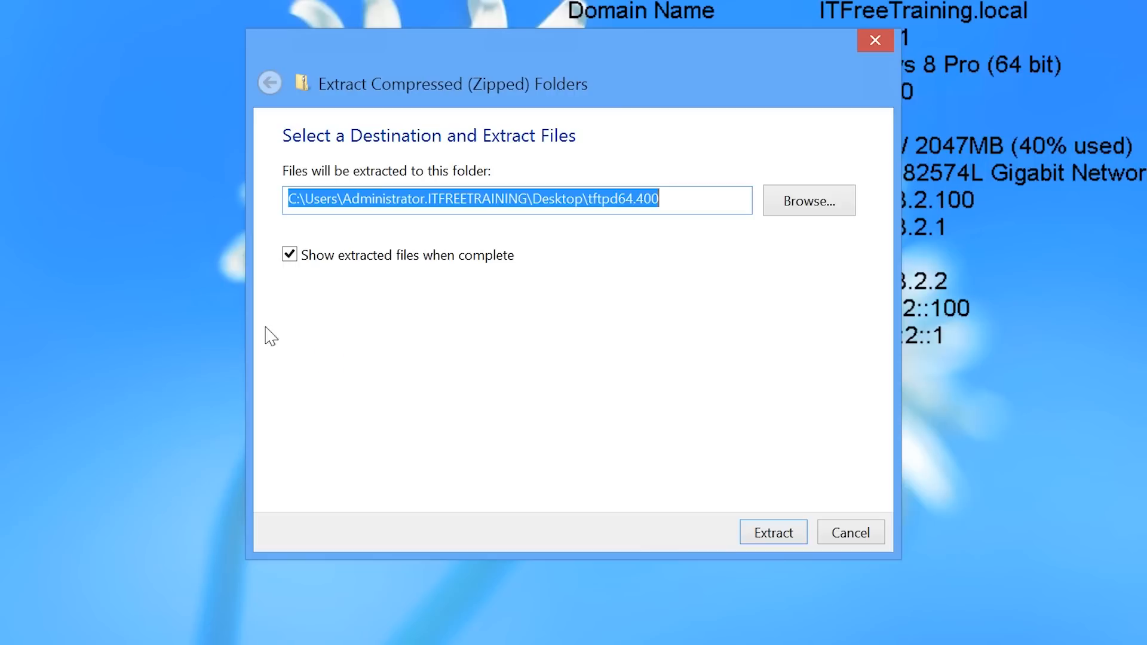
left_click(757, 536)
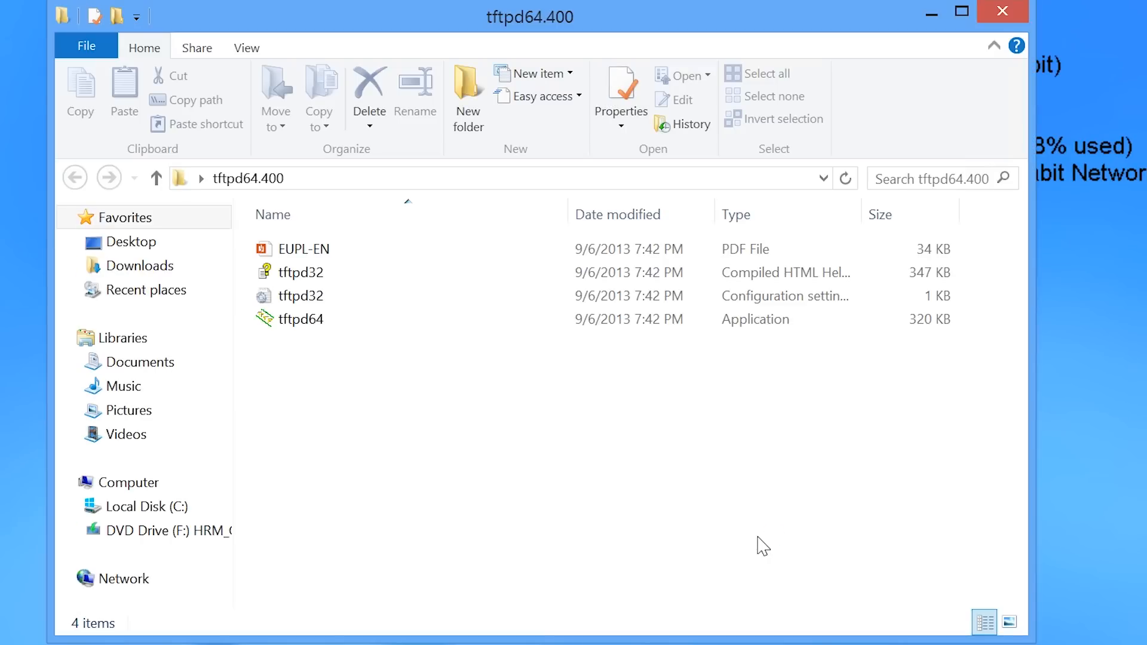
double_click(306, 326)
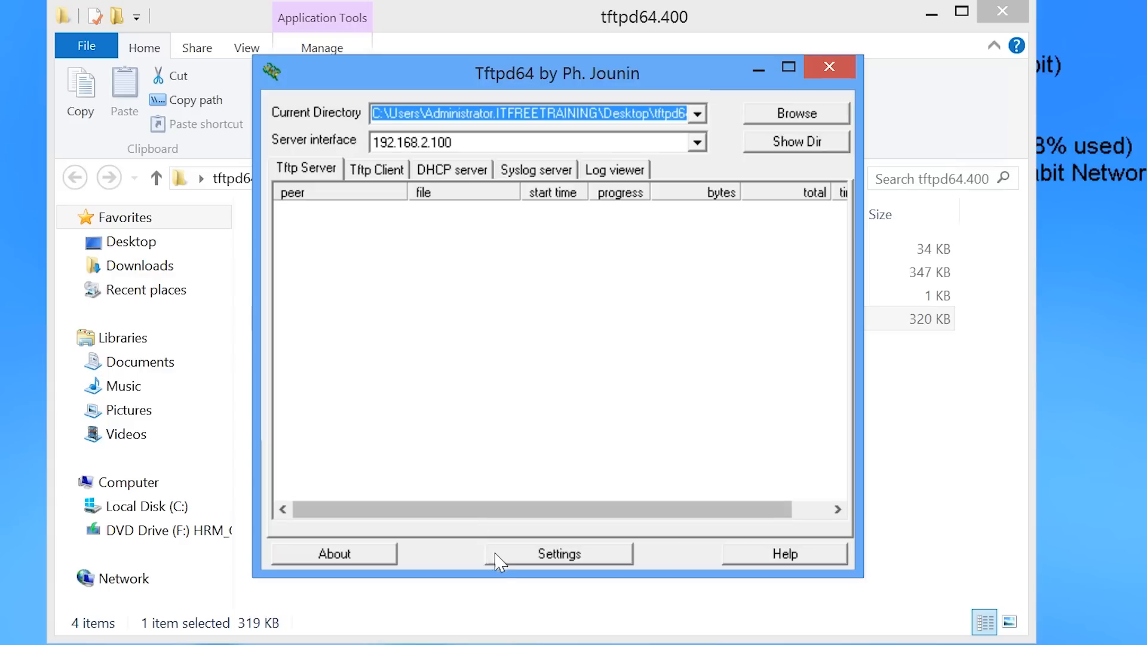
Create C:\TFTP as the Tftpd64 base directory, enable PXE Compatibility, then view DHCP settings.
left_click(591, 557)
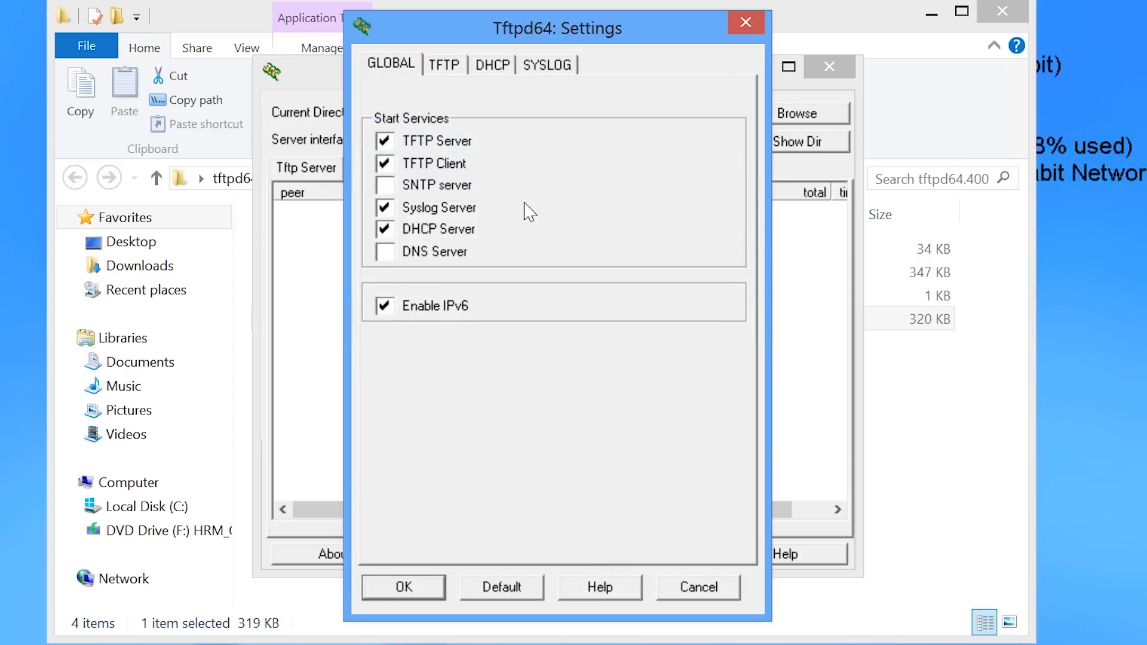
left_click(460, 80)
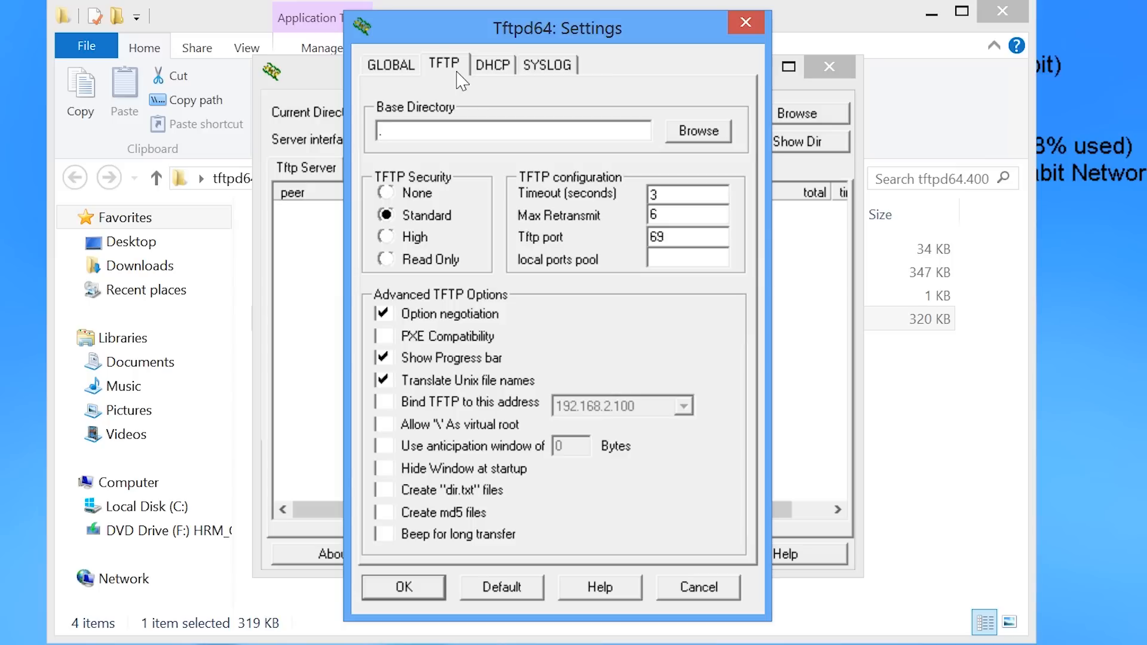
left_click(681, 131)
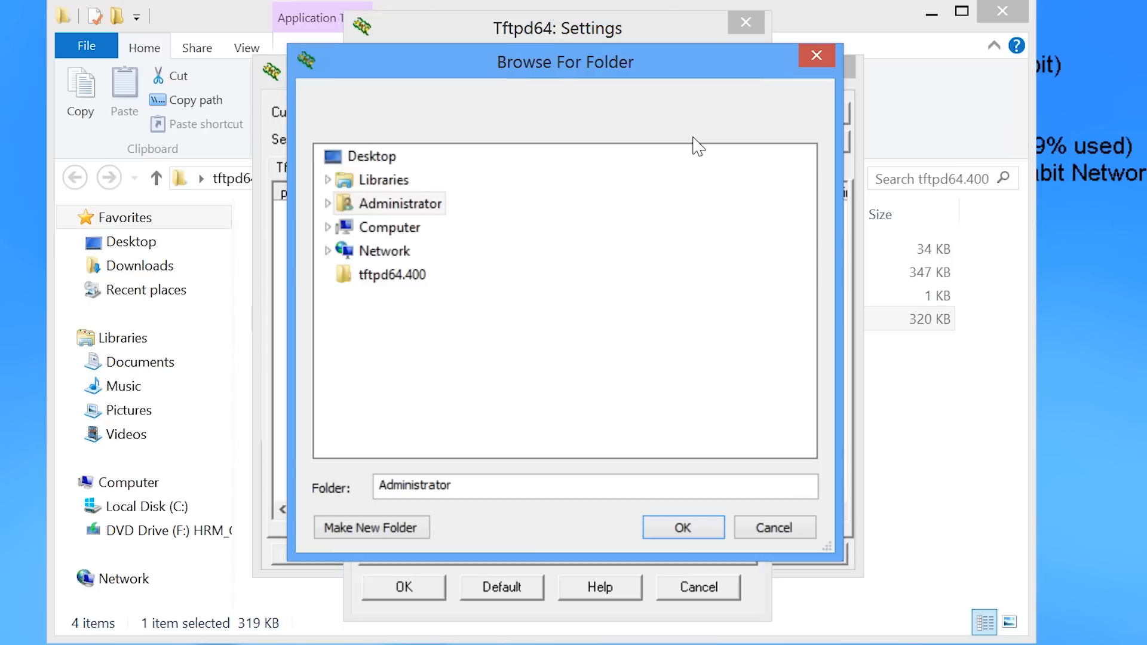
left_click(378, 227)
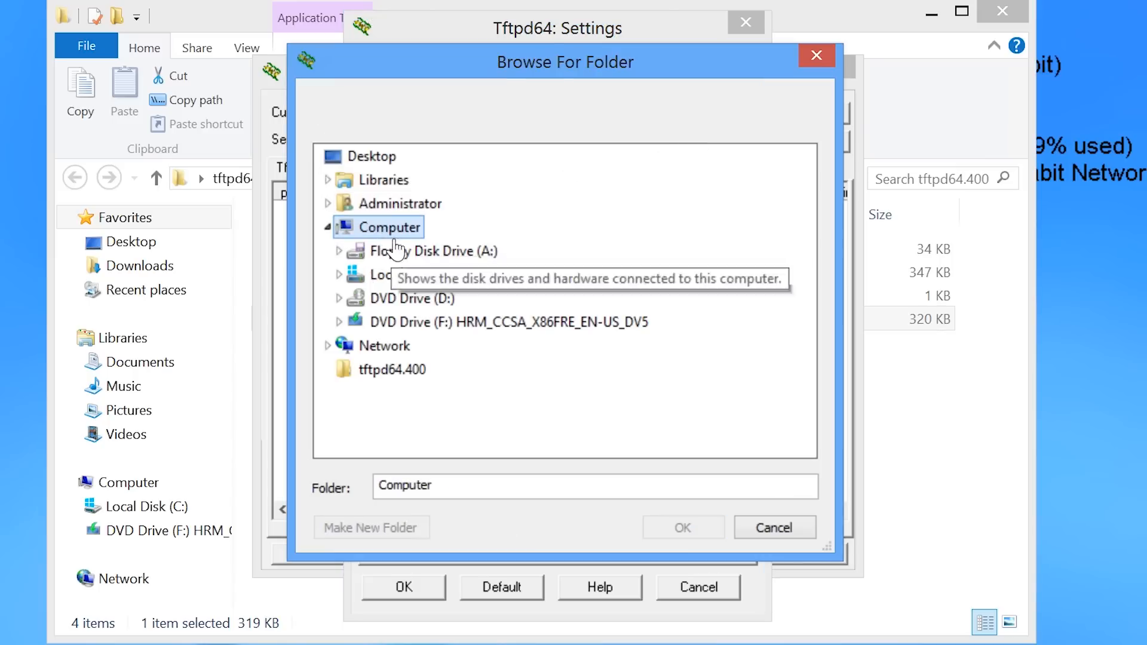
double_click(411, 275)
left_click(358, 528)
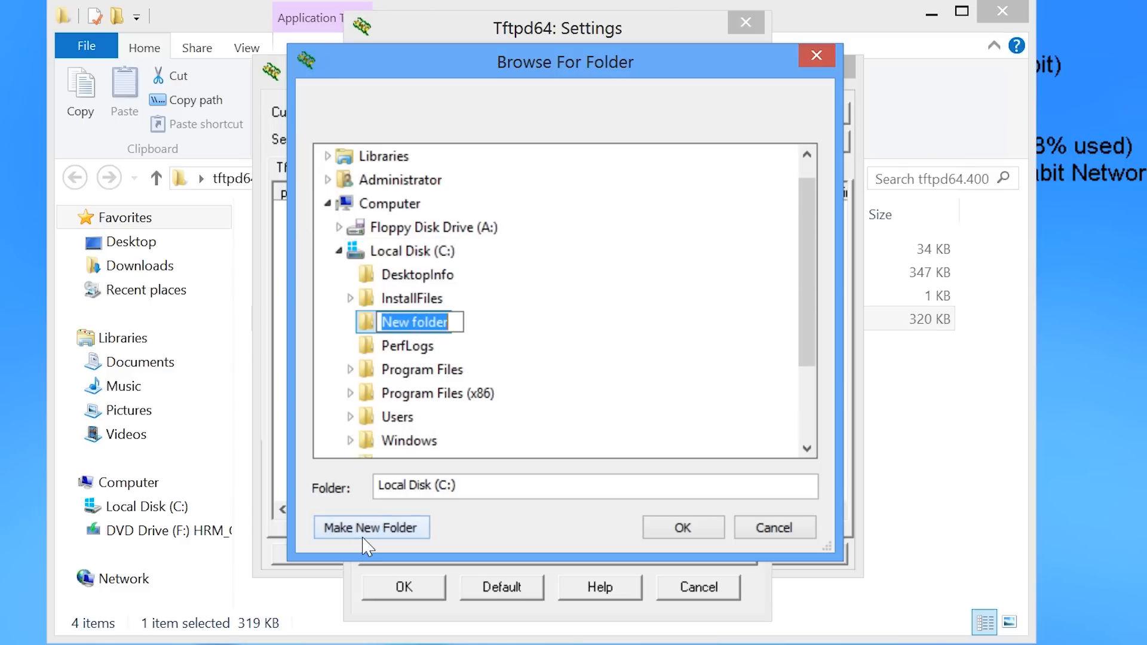
type("TFTP")
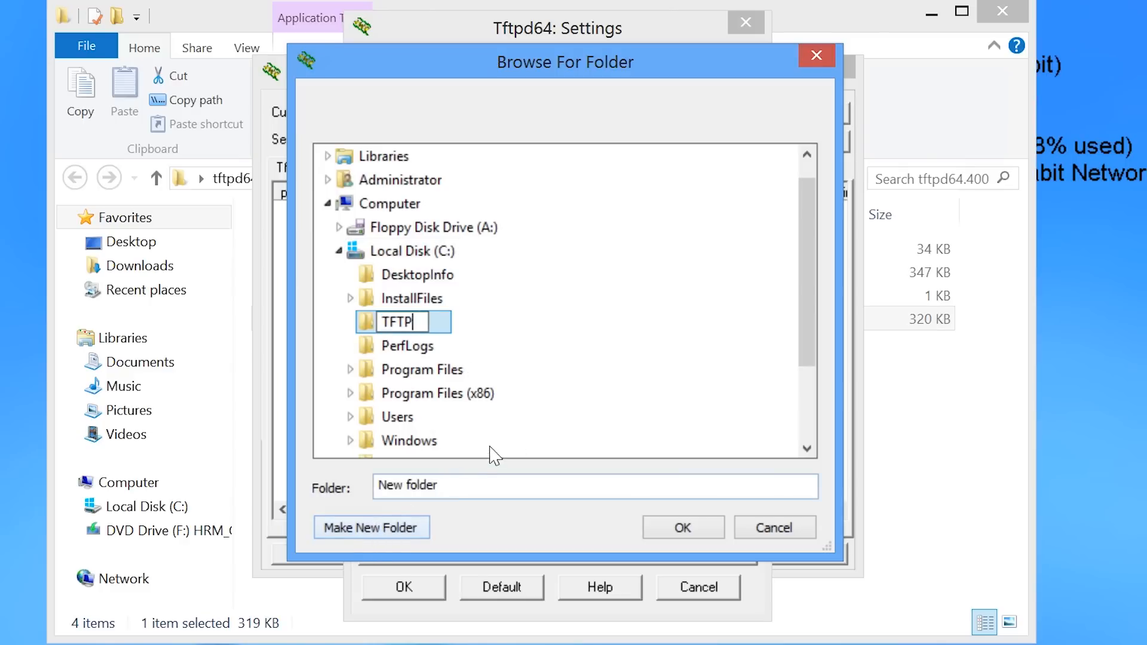
left_click(552, 408)
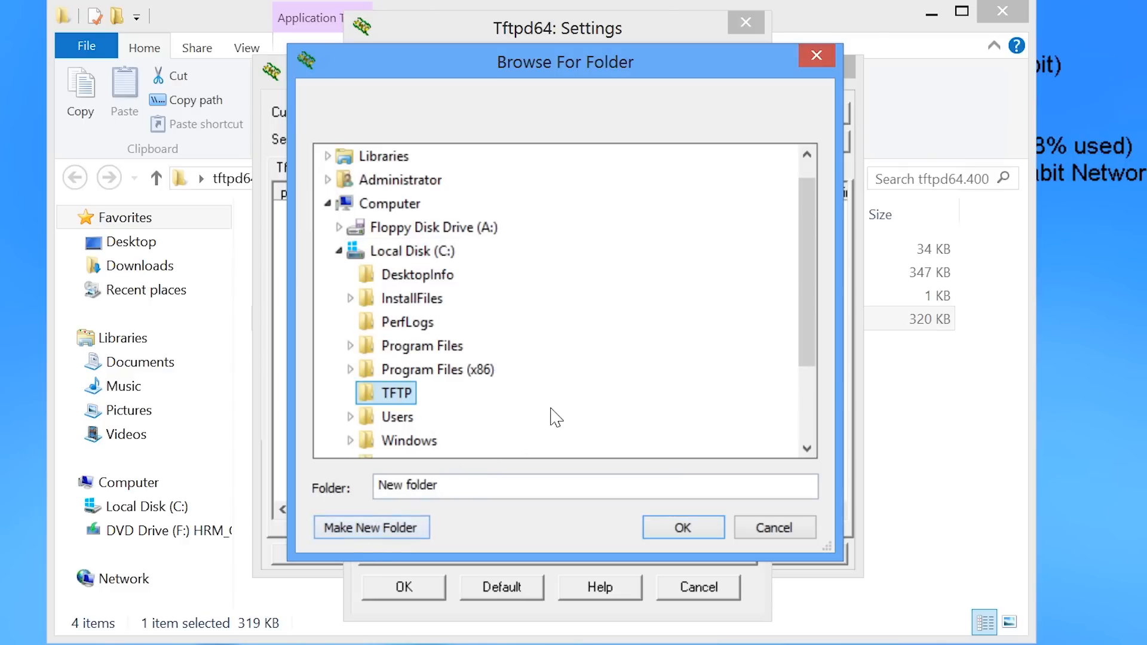
left_click(694, 530)
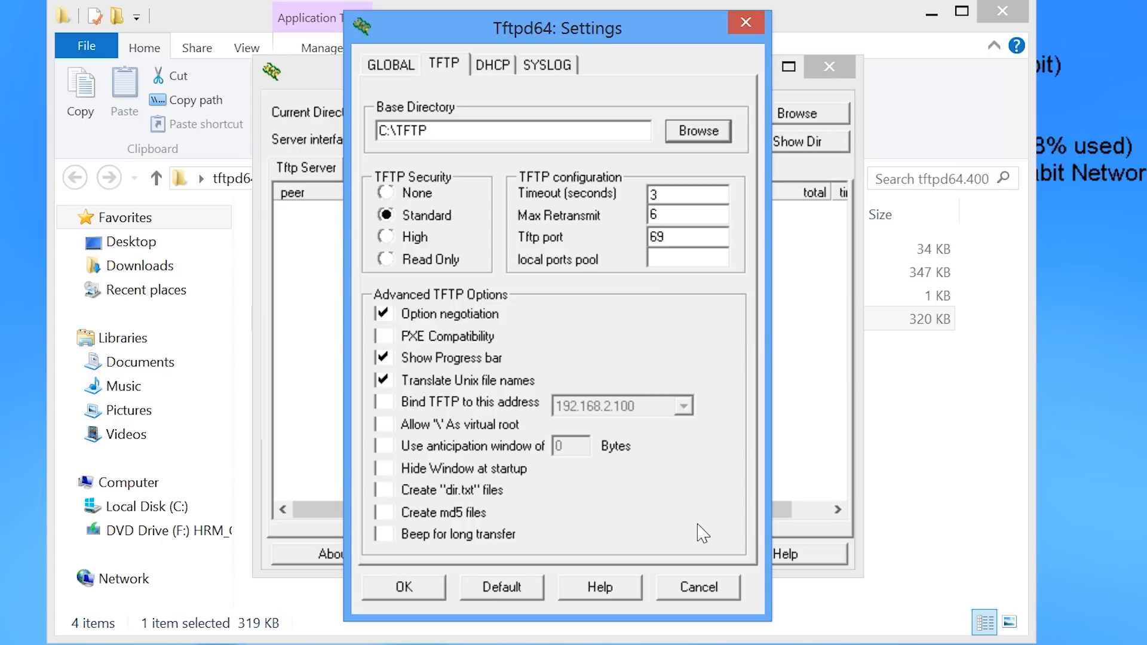
left_click(384, 339)
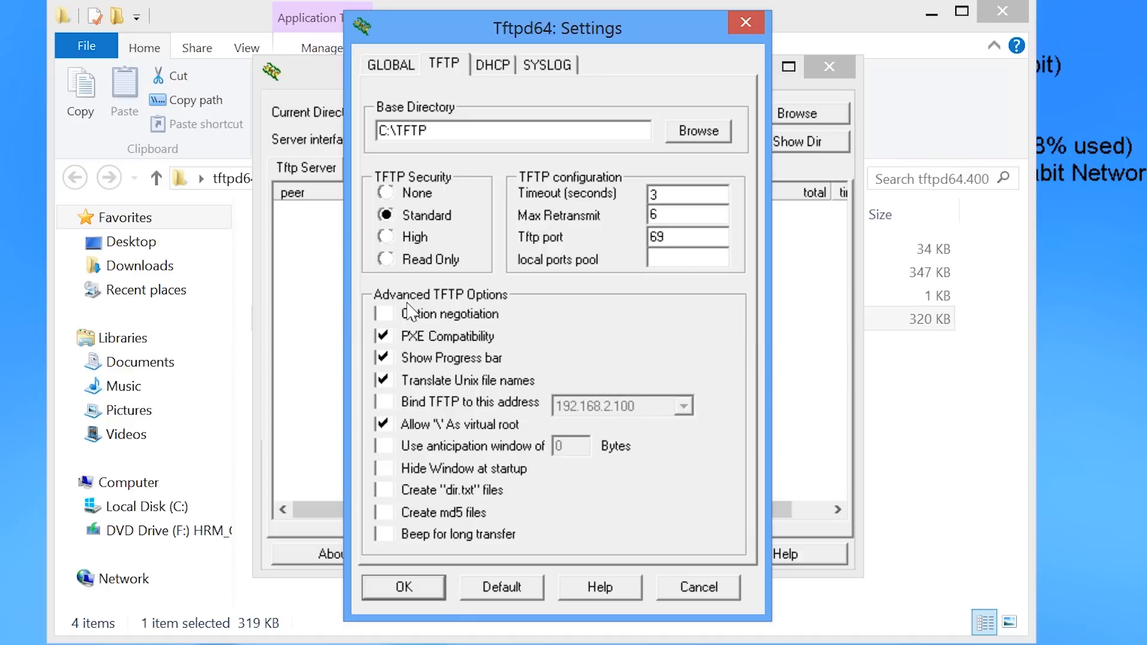
left_click(489, 66)
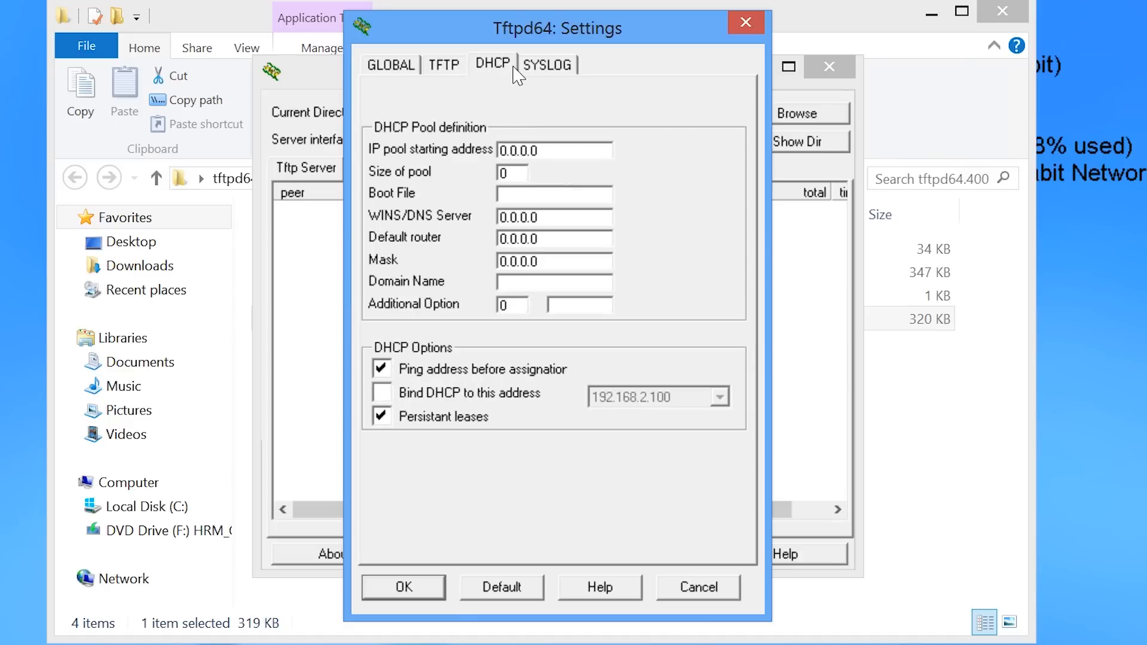
Set the DHCP pool to start at 192.168.2.50, 50 addresses, boot file pxelinux.0.
double_click(498, 150)
type("192.168.2.50")
key("Tab")
type("50")
left_click(504, 195)
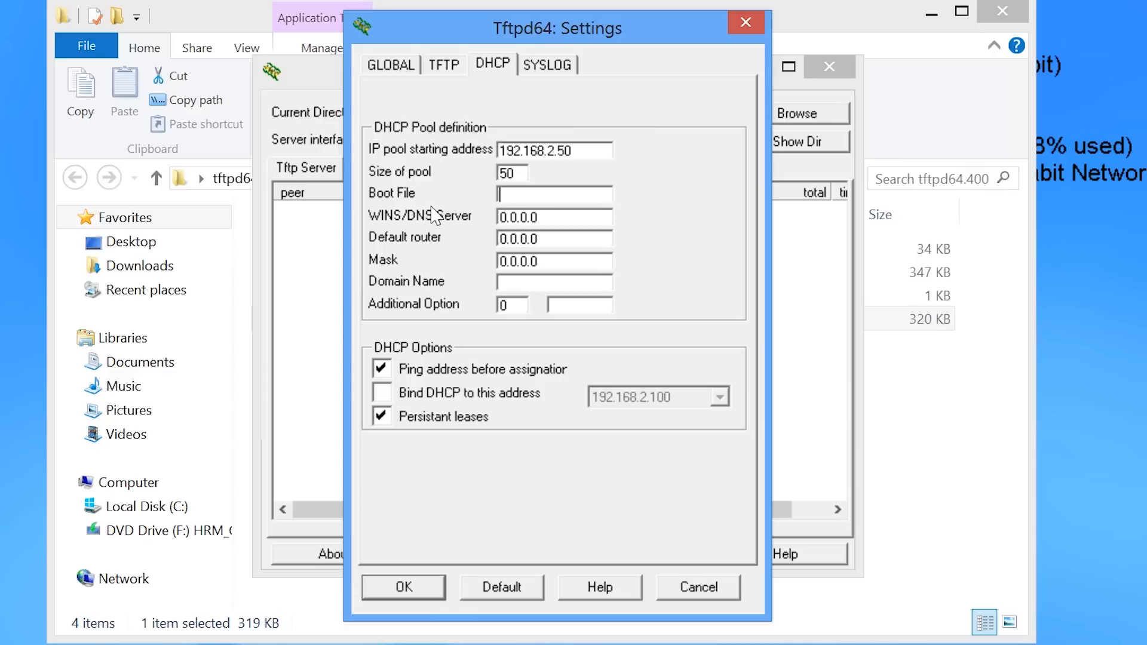
type("pxelinux.0")
Set router 192.168.2.1, mask 255.255.255.0 and DNS 192.168.2.2, then save the settings.
left_click_drag(551, 239, 456, 240)
type("192.168.2.1")
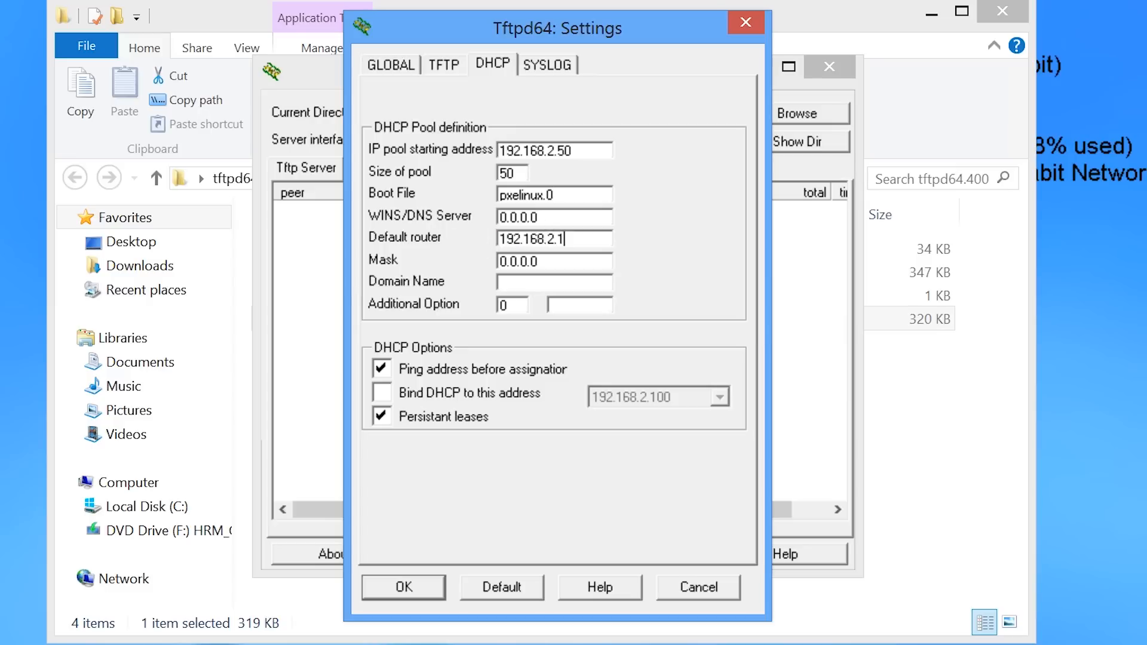
key("Tab")
type("255.255.255.0")
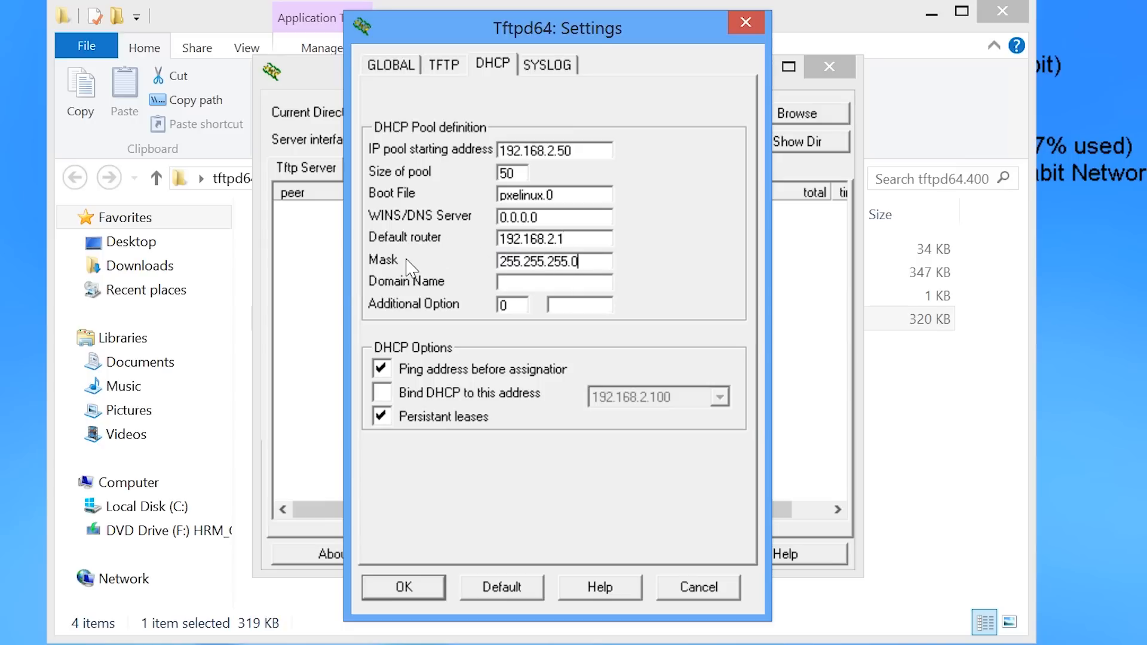
left_click_drag(539, 217, 518, 217)
left_click_drag(439, 207, 439, 209)
type("192.168.2.2")
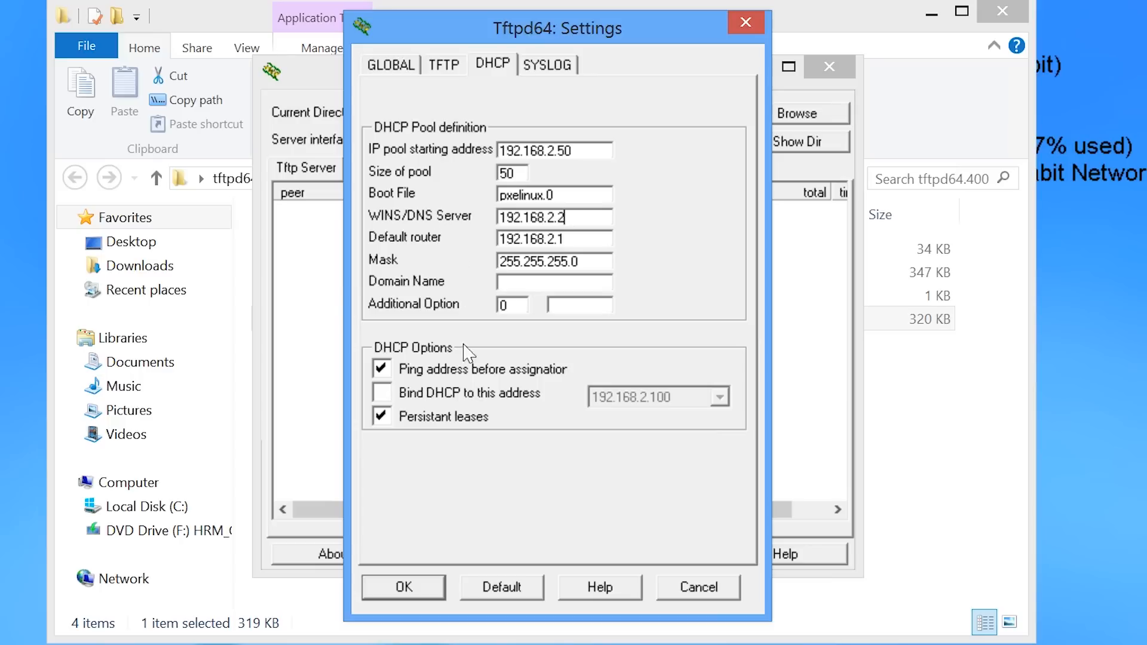
left_click(404, 588)
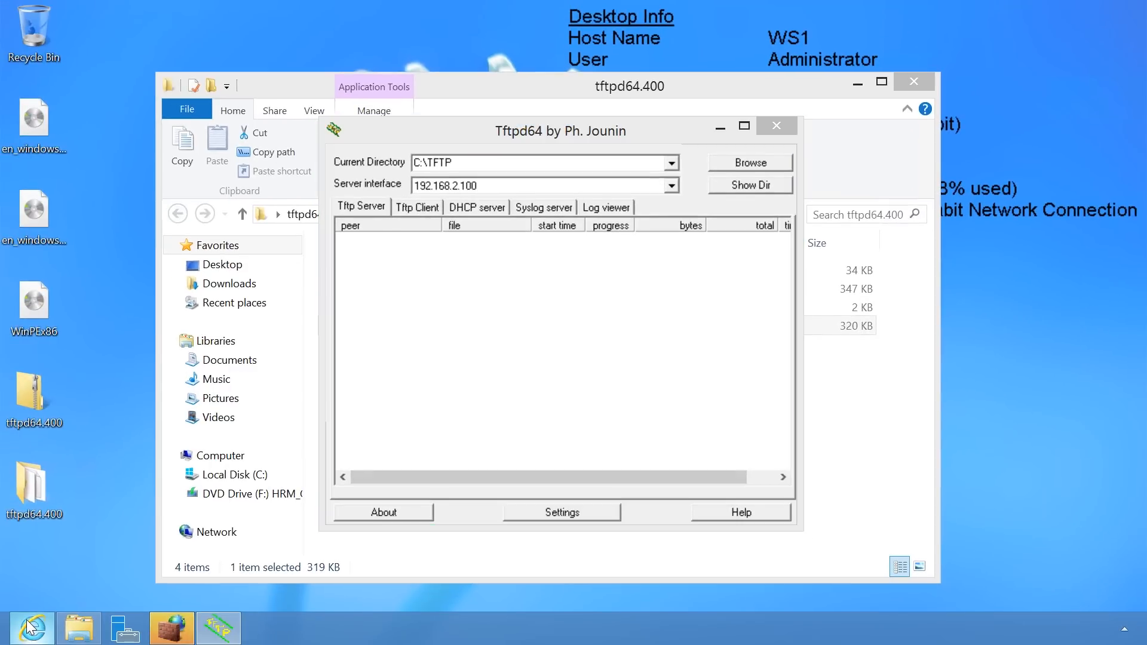
Google 'PXELinux' in Internet Explorer and open the 'PXELINUX - Syslinux Wiki' result.
left_click(30, 627)
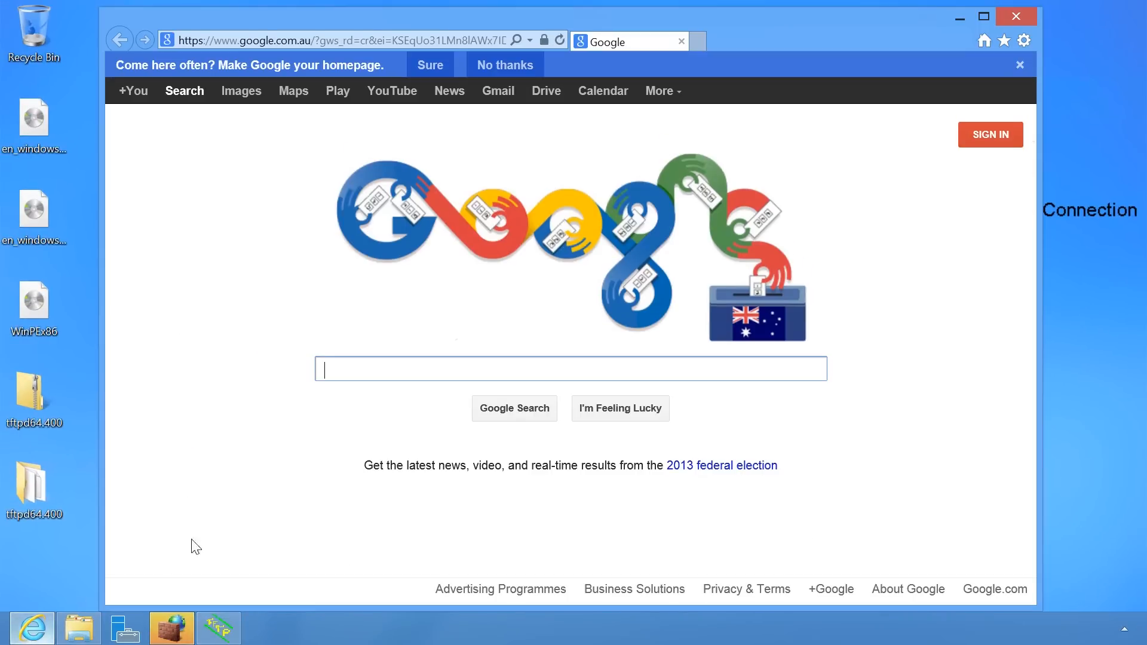
type("PXELinux")
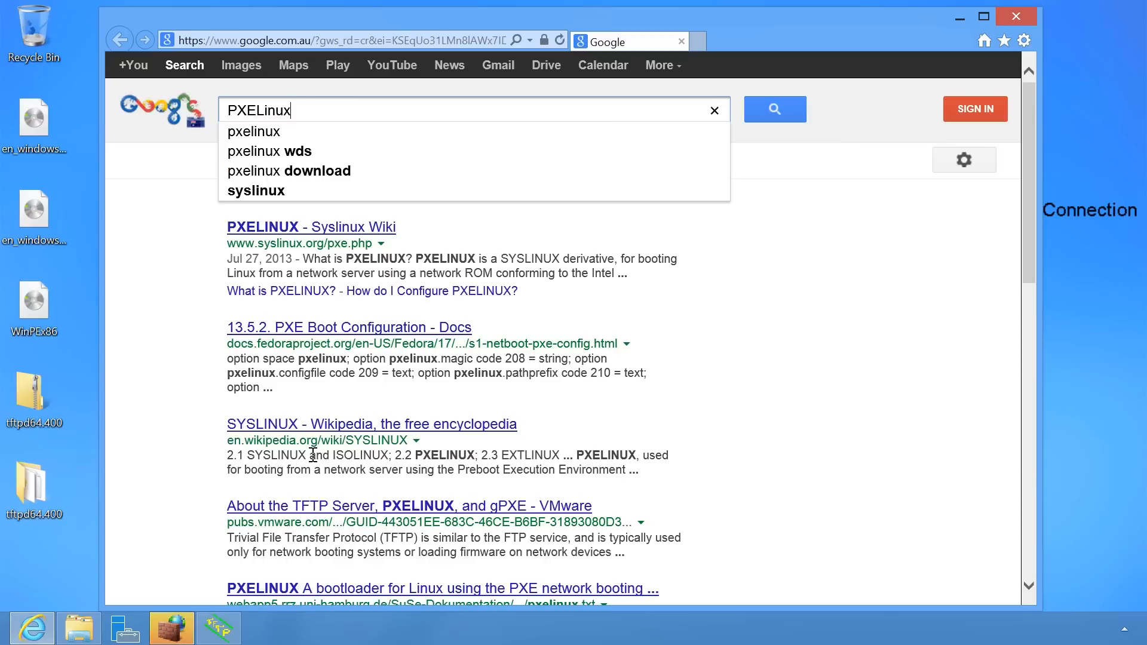
key("Return")
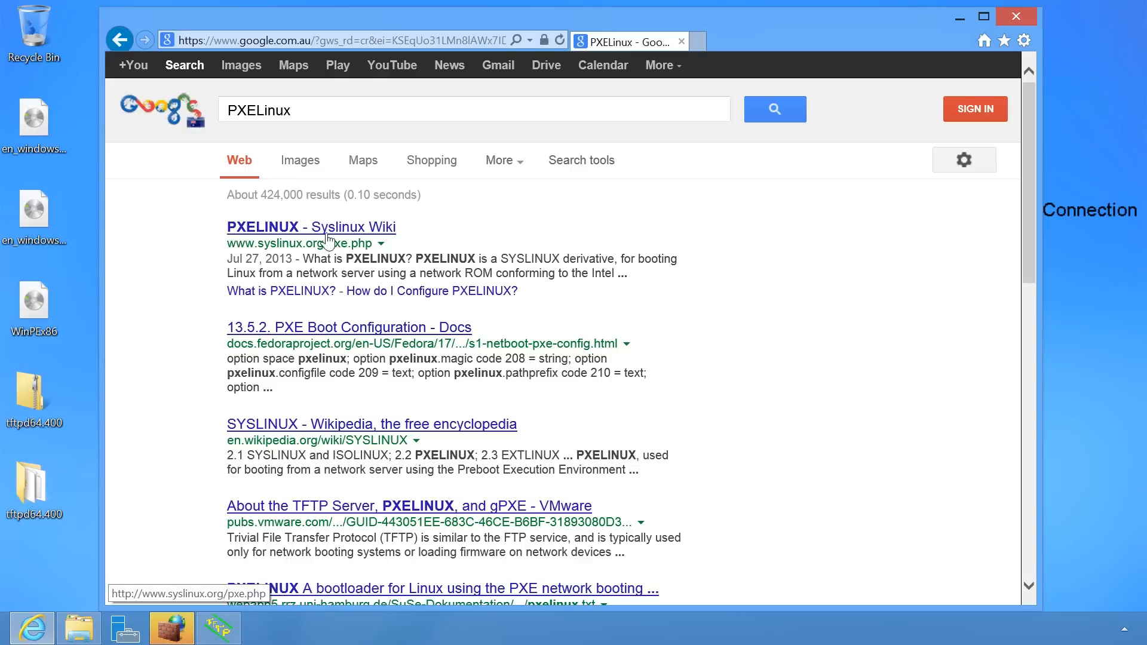
left_click(383, 231)
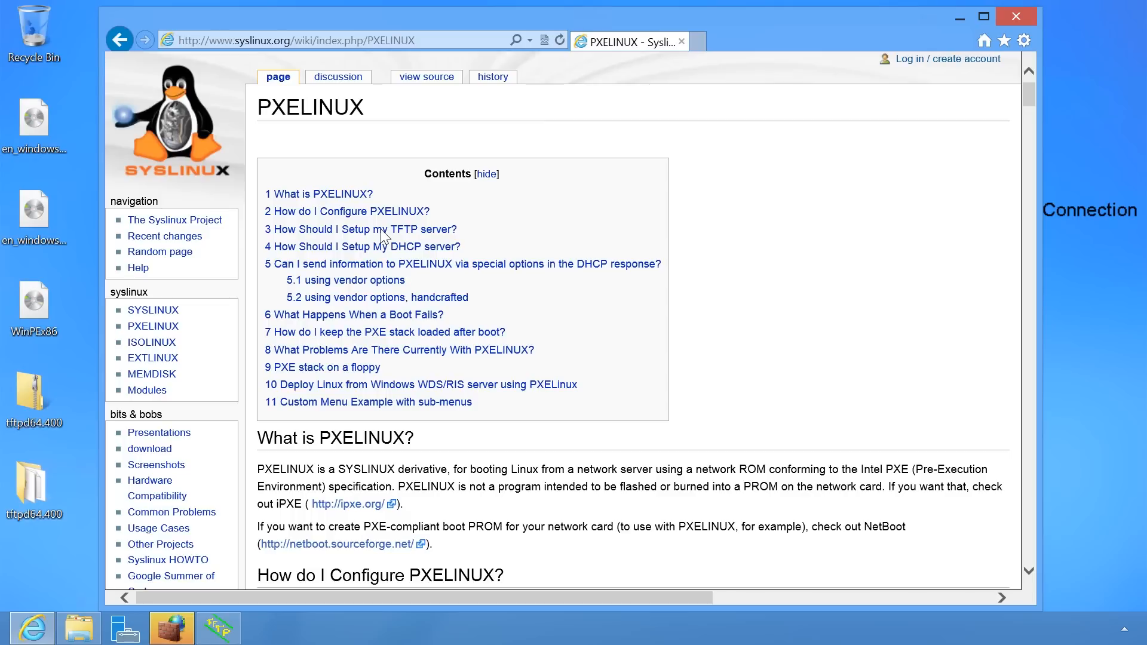
Allow the TFTP server through the firewall, then find 'Download' on the PXELINUX wiki page.
left_click(174, 631)
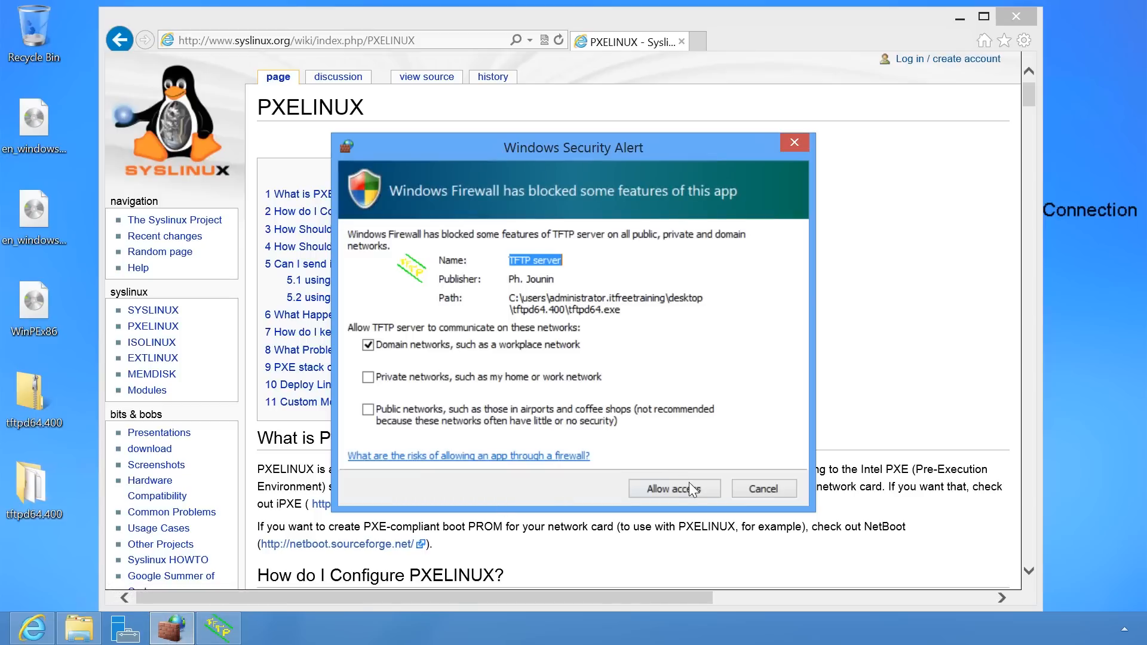
left_click(698, 485)
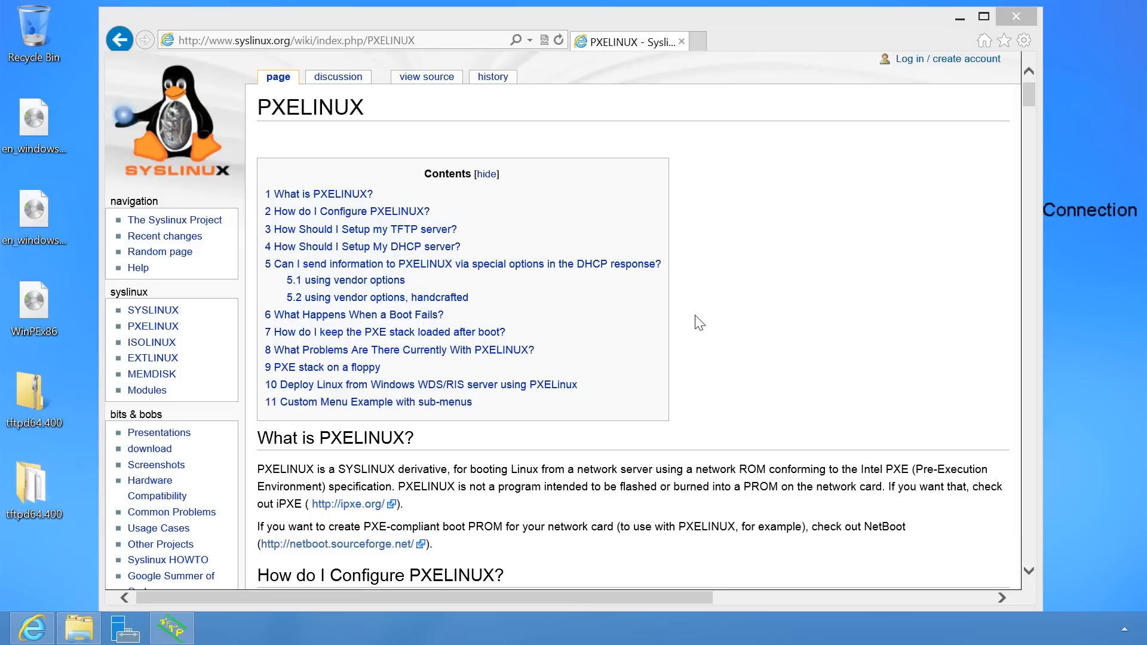
left_click(699, 334)
key("ctrl+f")
type("Download")
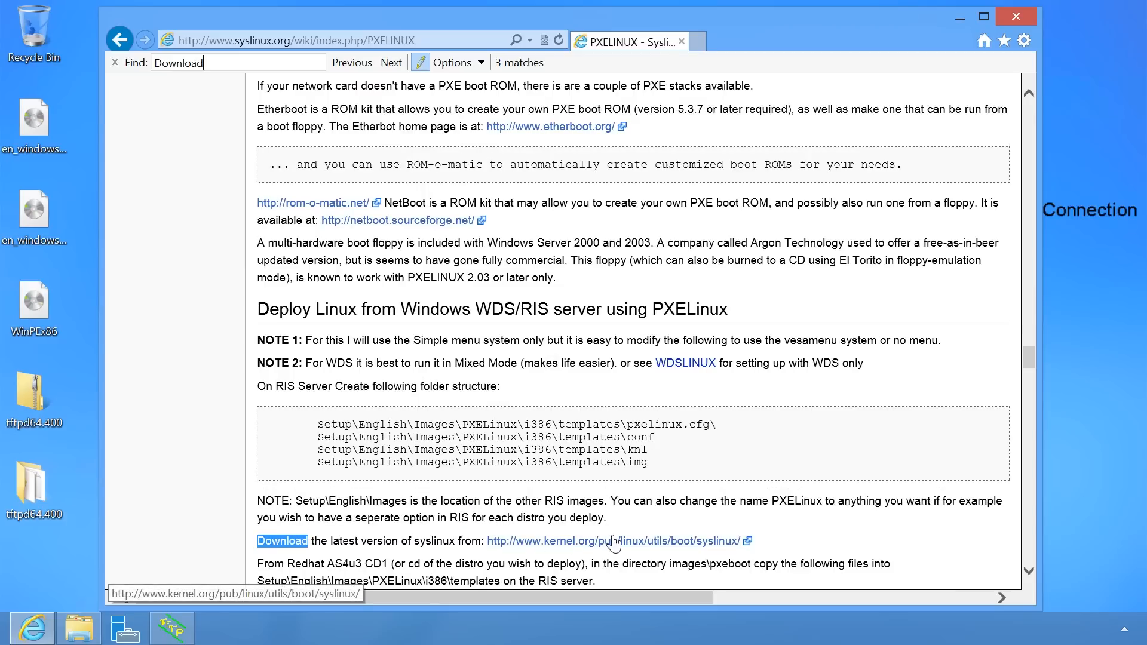
Save syslinux-6.01.zip from kernel.org to the Desktop, then close IE and the tftpd64.400 folder.
left_click(732, 543)
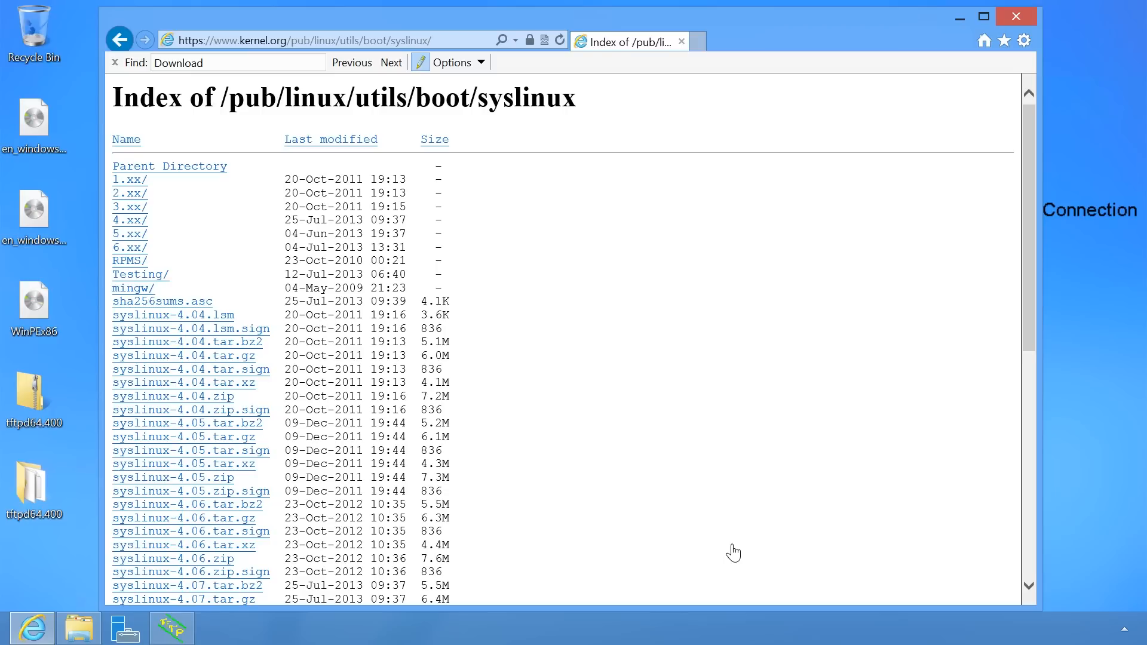
scroll(733, 553, "down", 8)
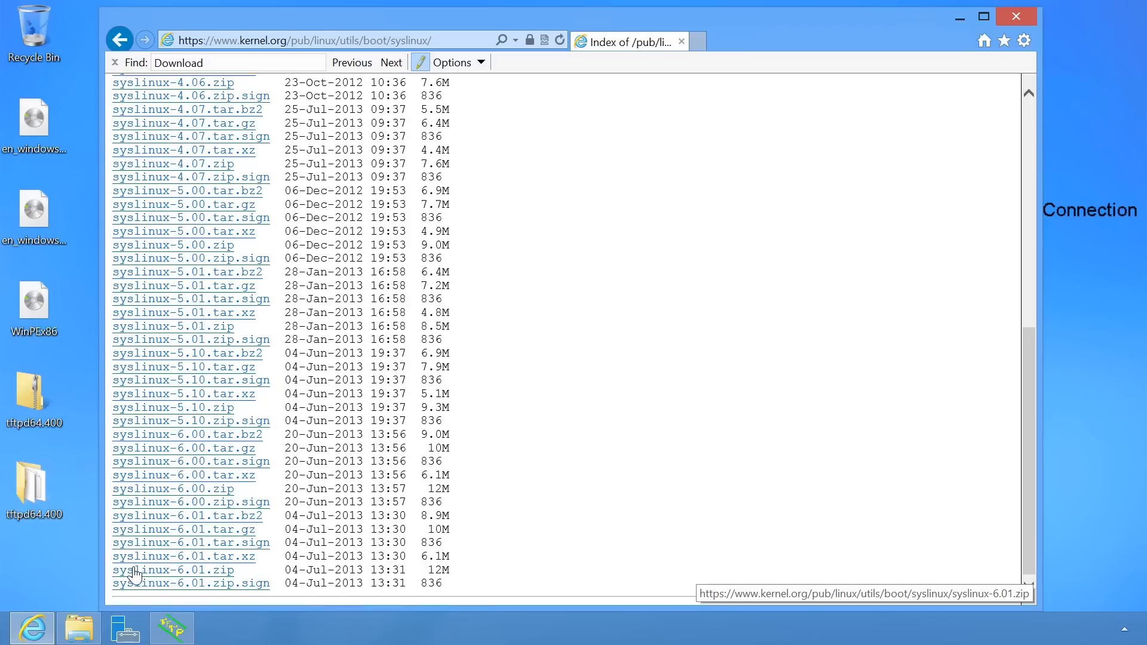
left_click(225, 573)
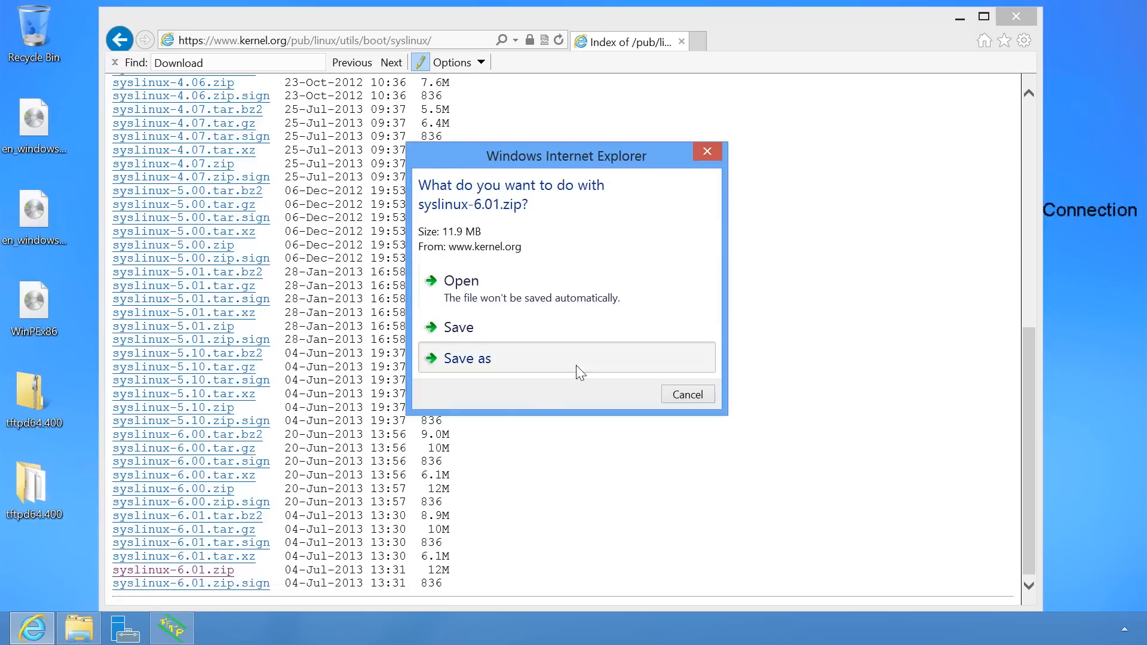
left_click(576, 365)
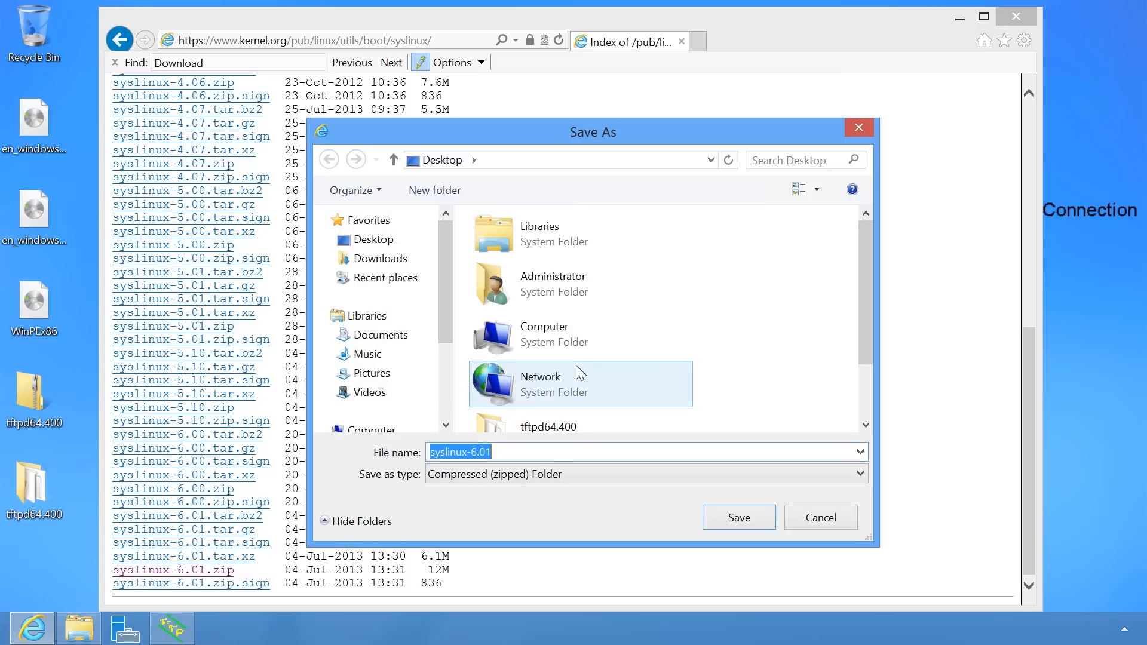
left_click(747, 524)
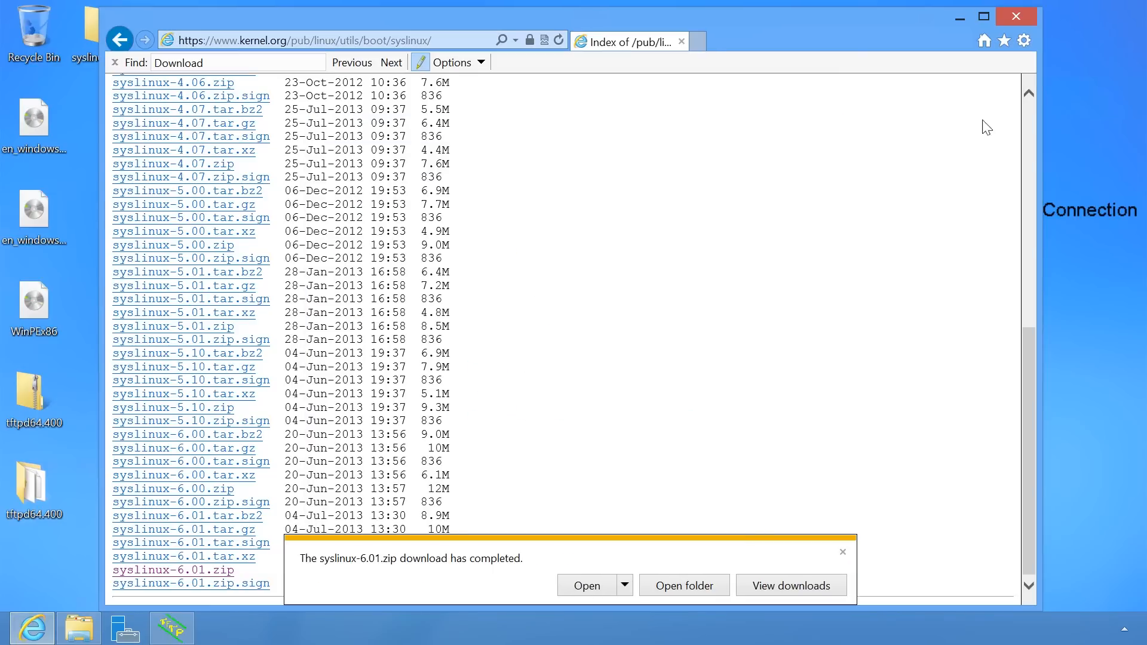
left_click(1020, 16)
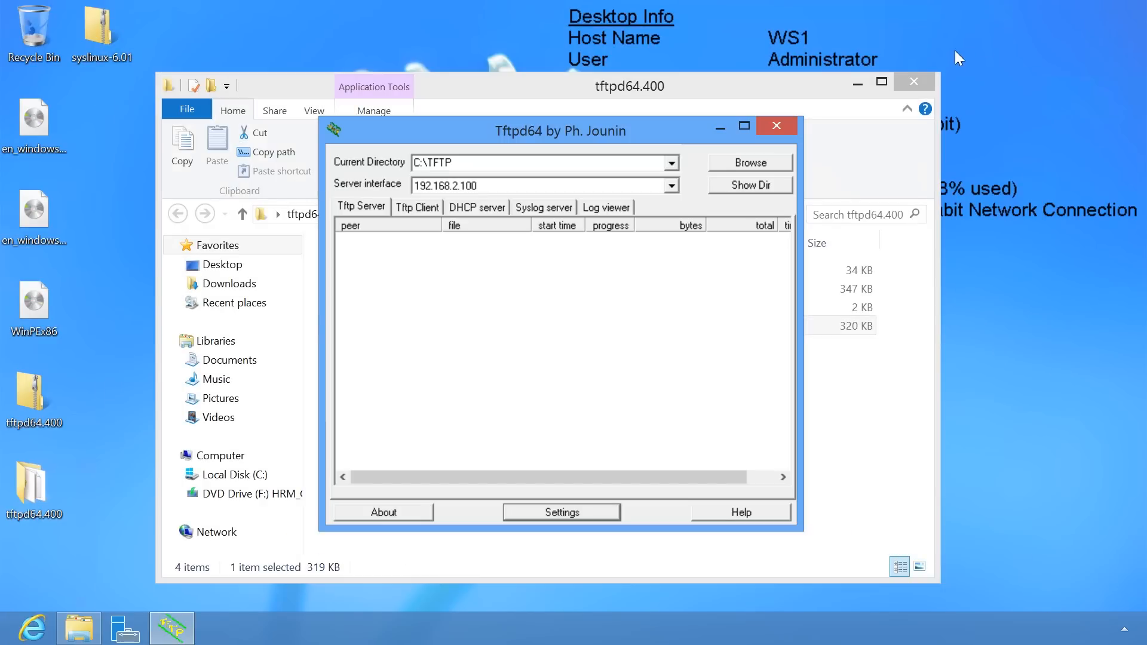
left_click(925, 76)
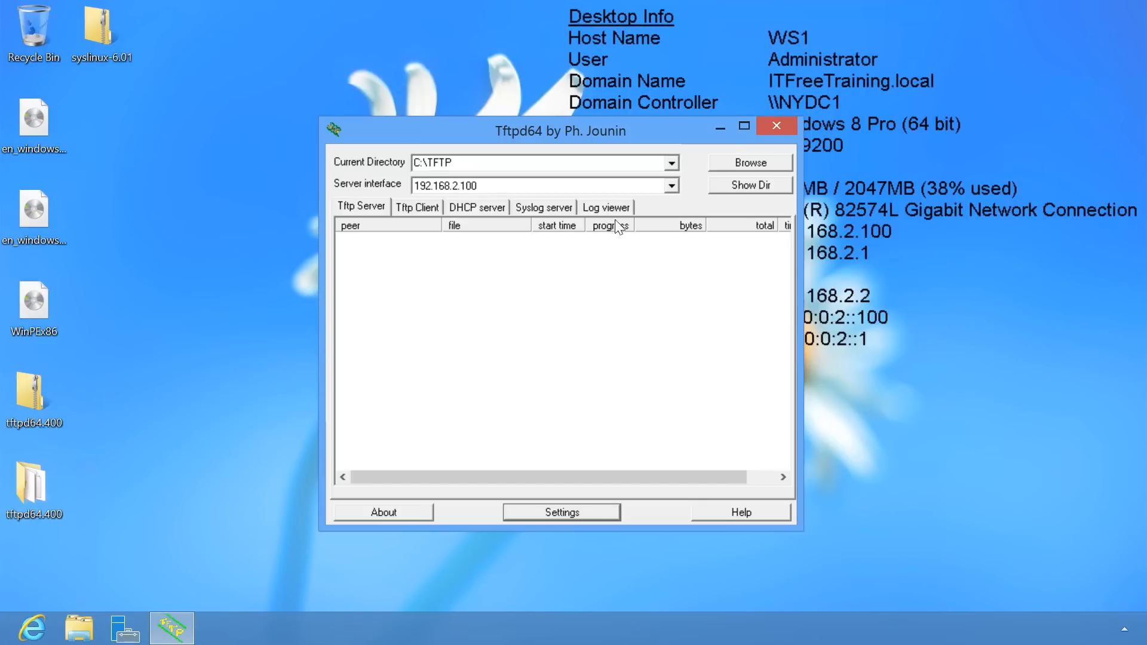
left_click(96, 24)
Extract syslinux-6.01.zip into a syslinux-6.01 folder on the Desktop.
right_click(96, 24)
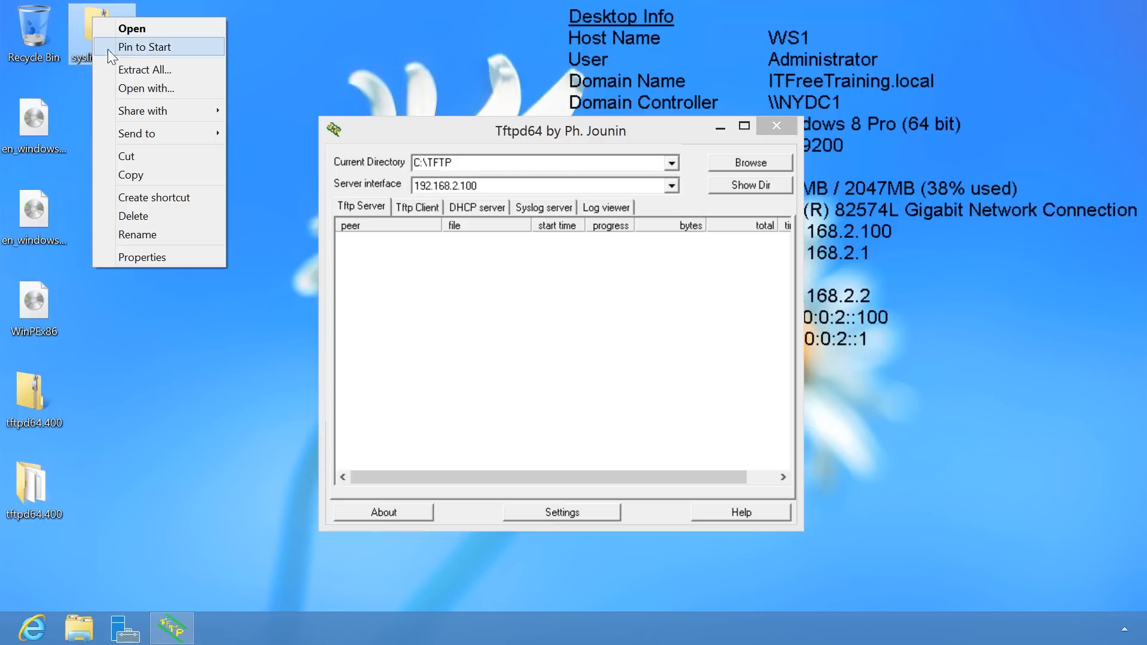
left_click(218, 73)
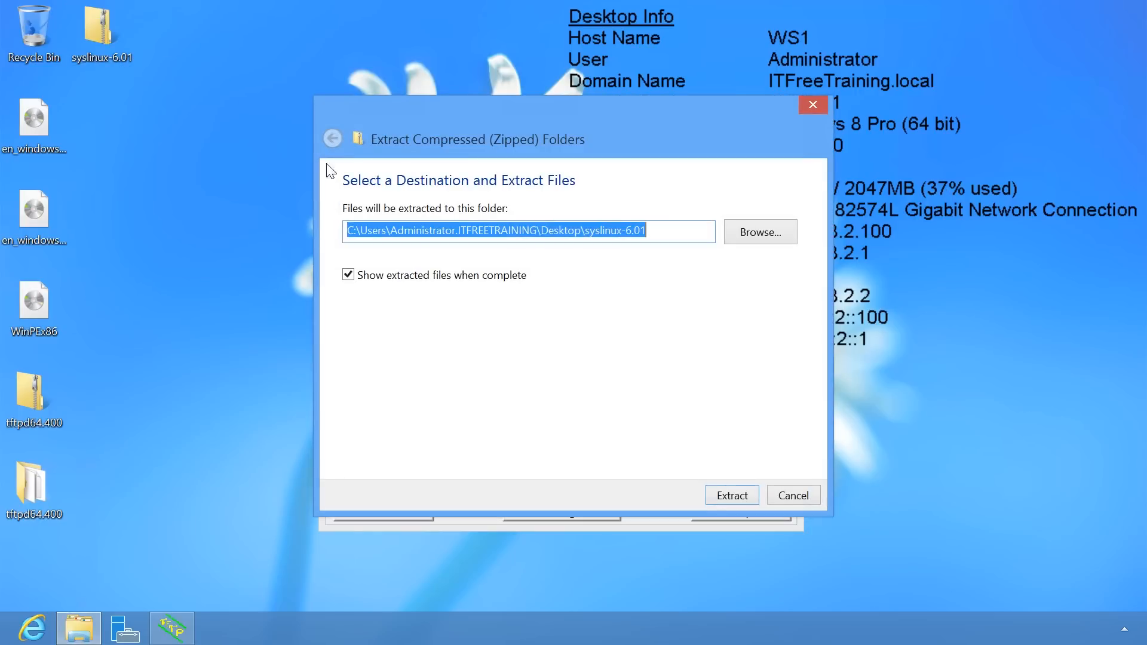
left_click(715, 491)
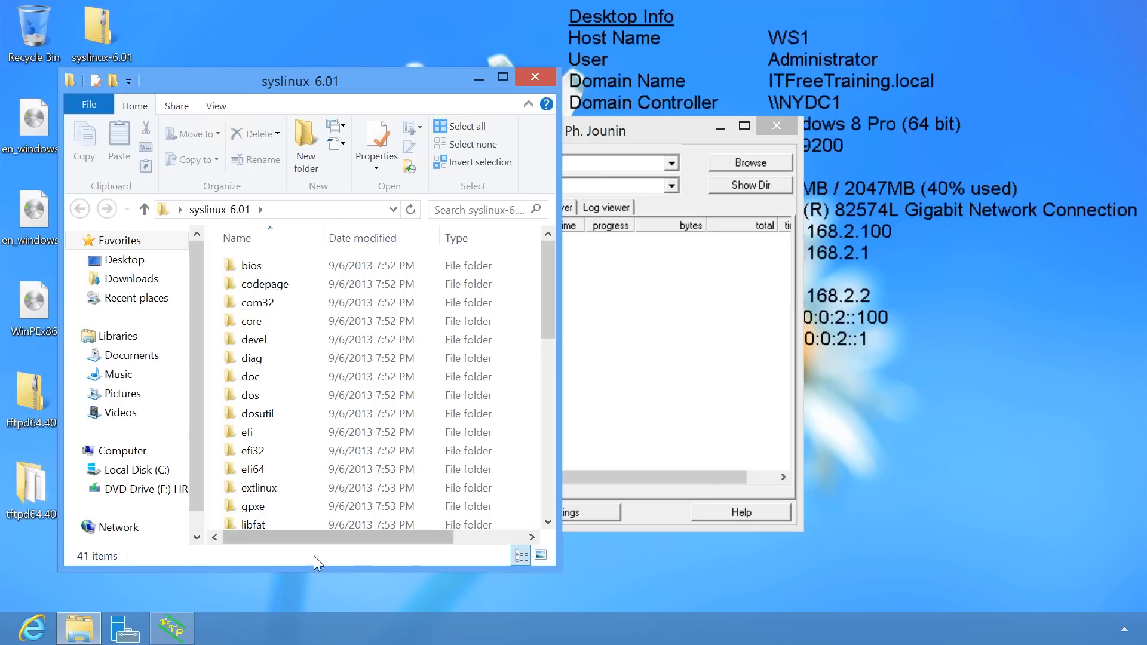
Open a second File Explorer window showing Local Disk (C:).
right_click(88, 621)
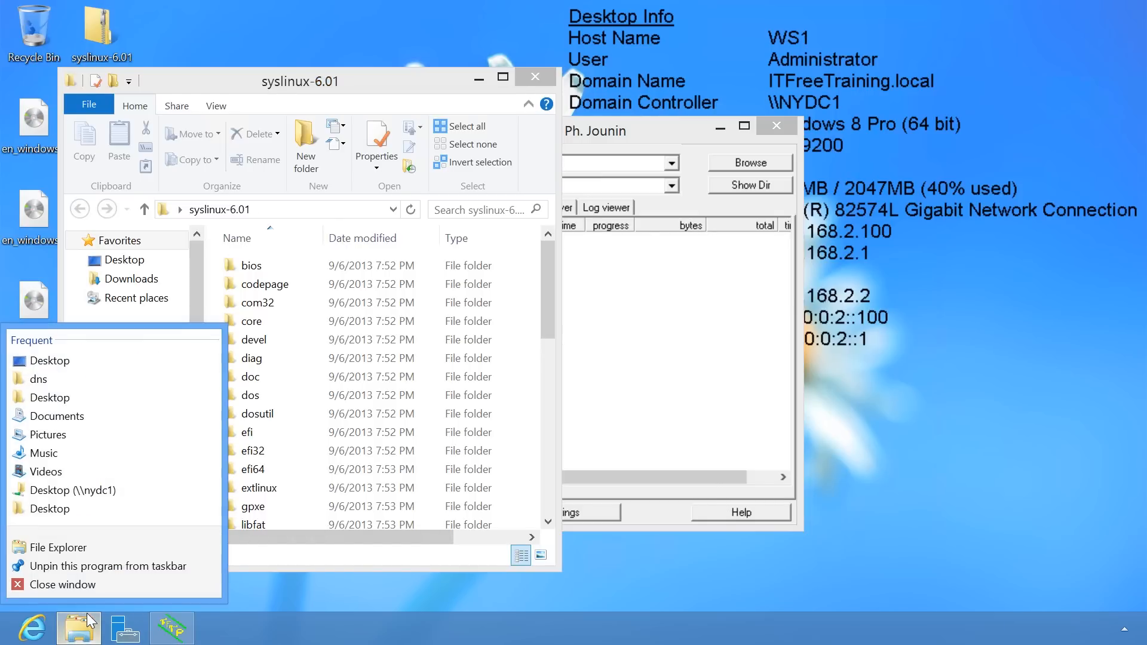
left_click(142, 551)
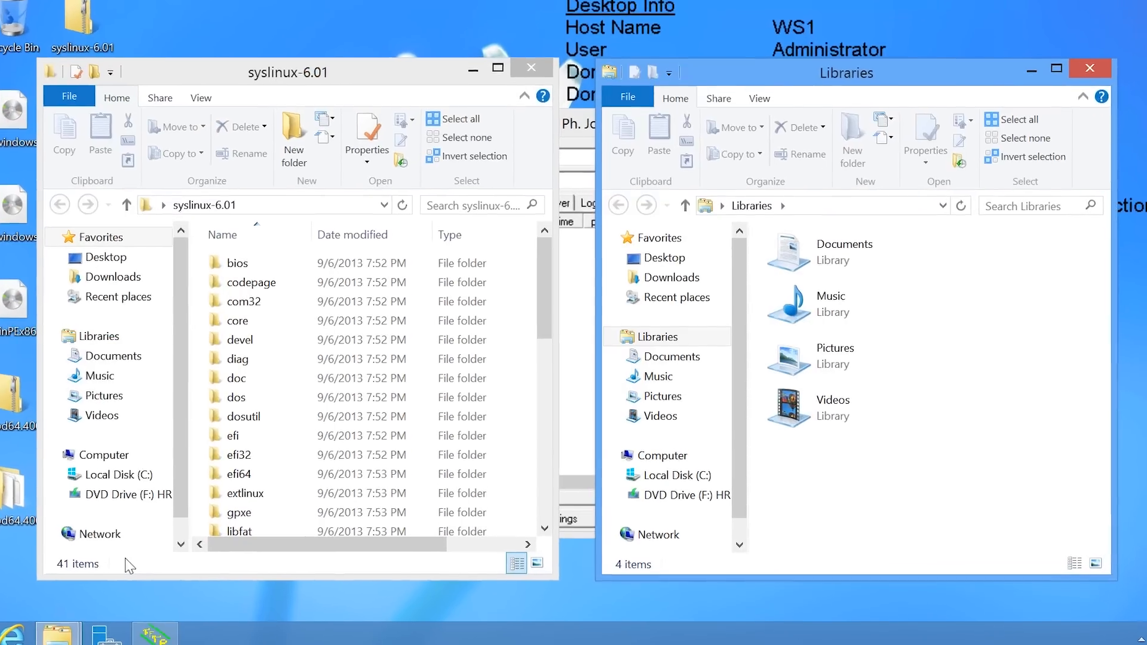
left_click(657, 486)
Copy pxelinux.0 from syslinux-6.01\bios\core into the C:\TFTP folder.
double_click(807, 360)
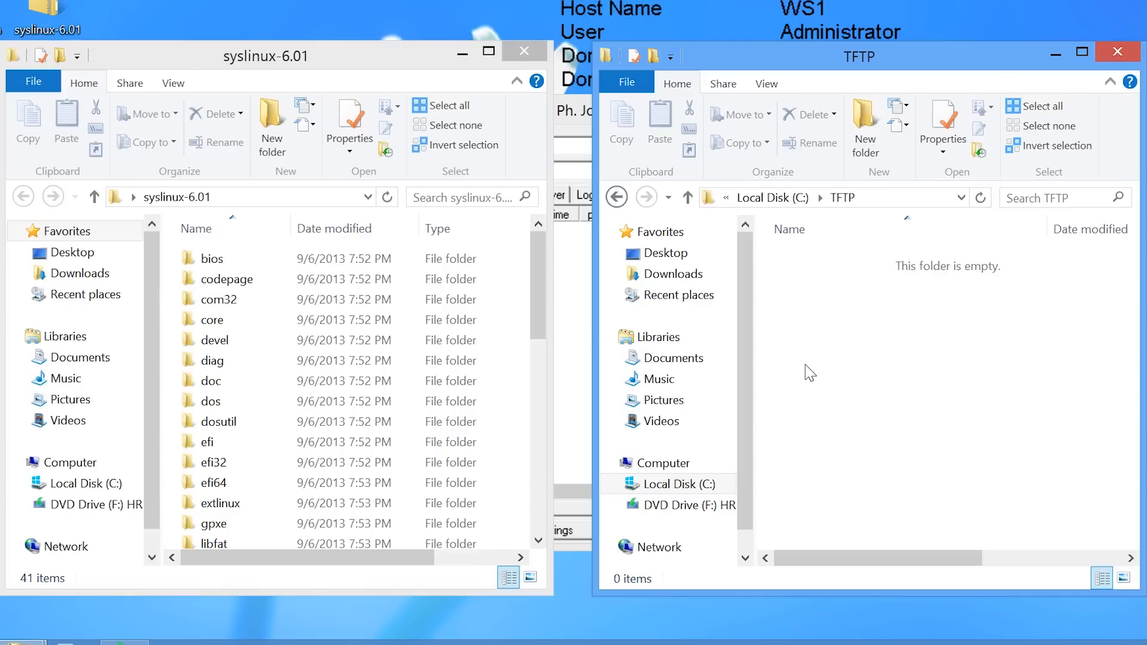
double_click(233, 257)
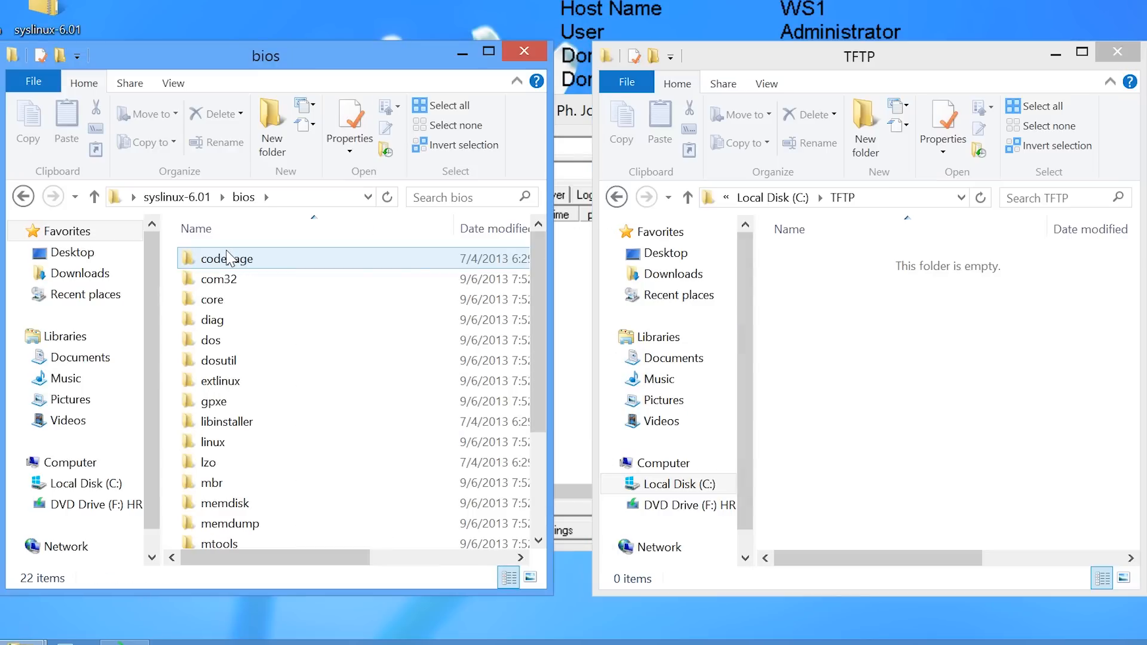
double_click(213, 299)
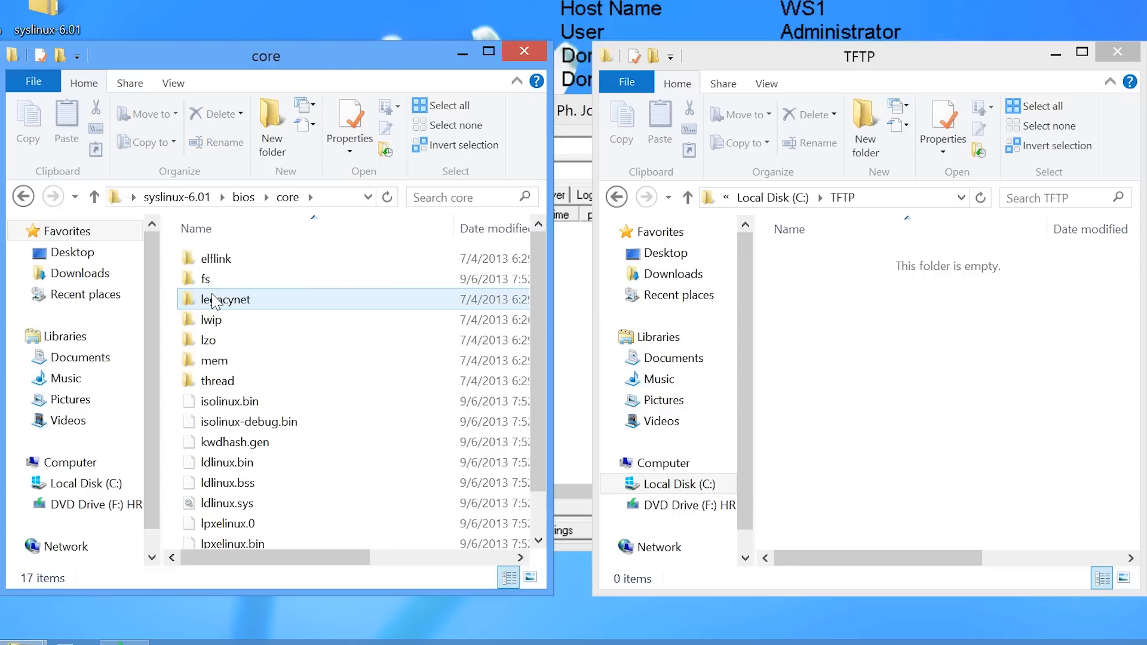
scroll(211, 375, "down", 1)
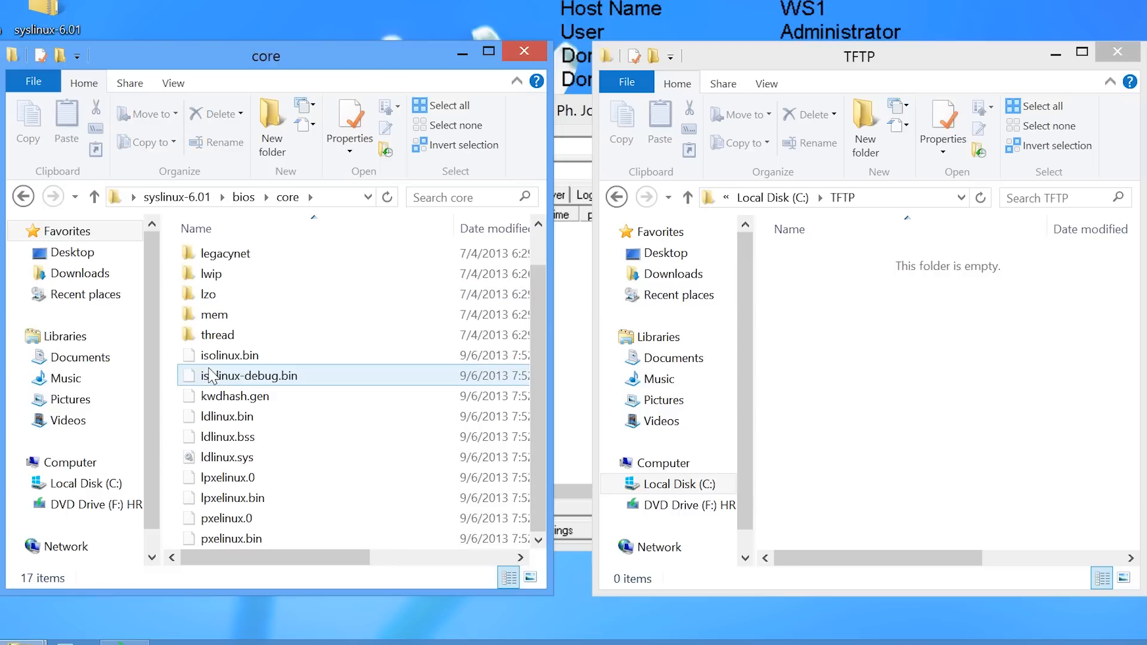
left_click(211, 521)
right_click(210, 520)
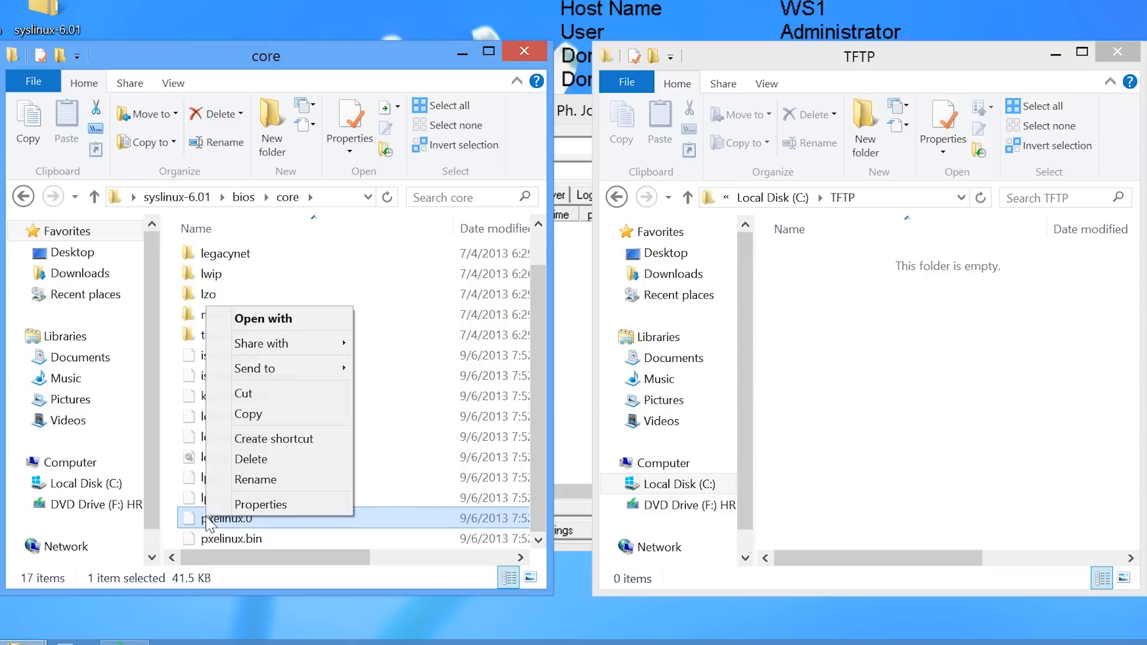
left_click(276, 411)
right_click(808, 311)
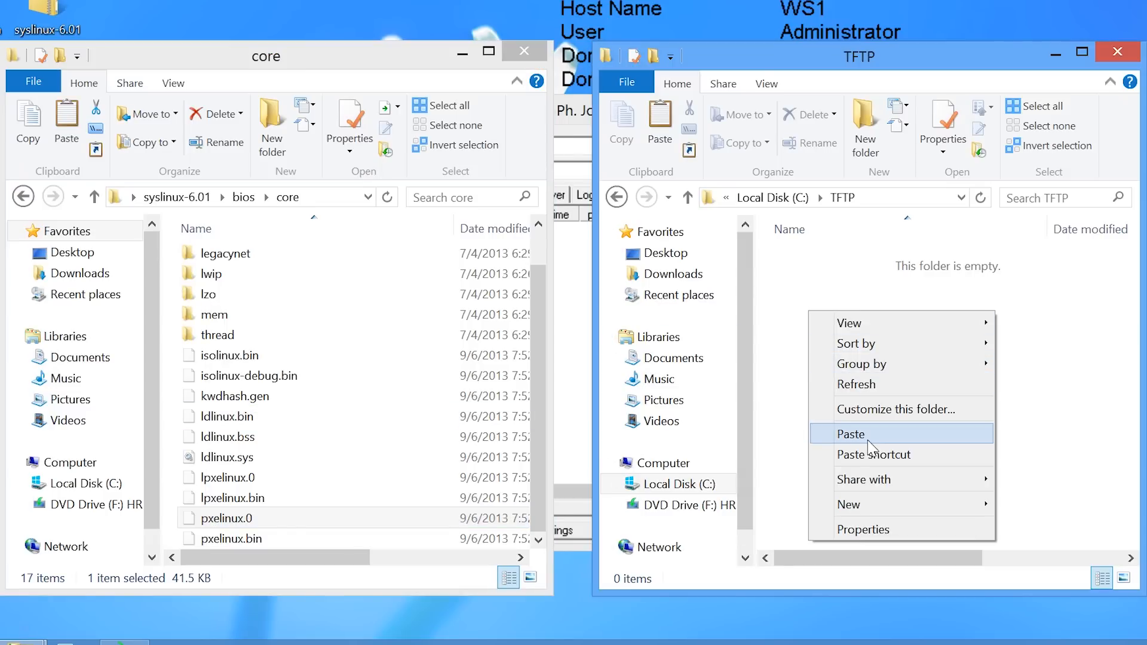
left_click(874, 448)
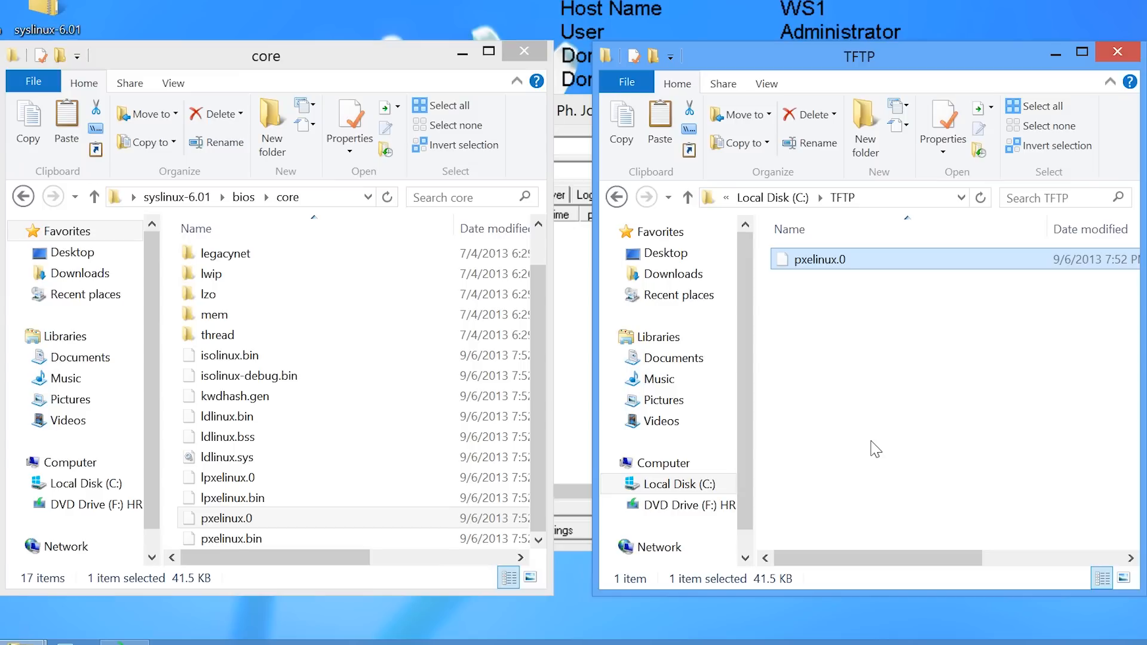
left_click(243, 198)
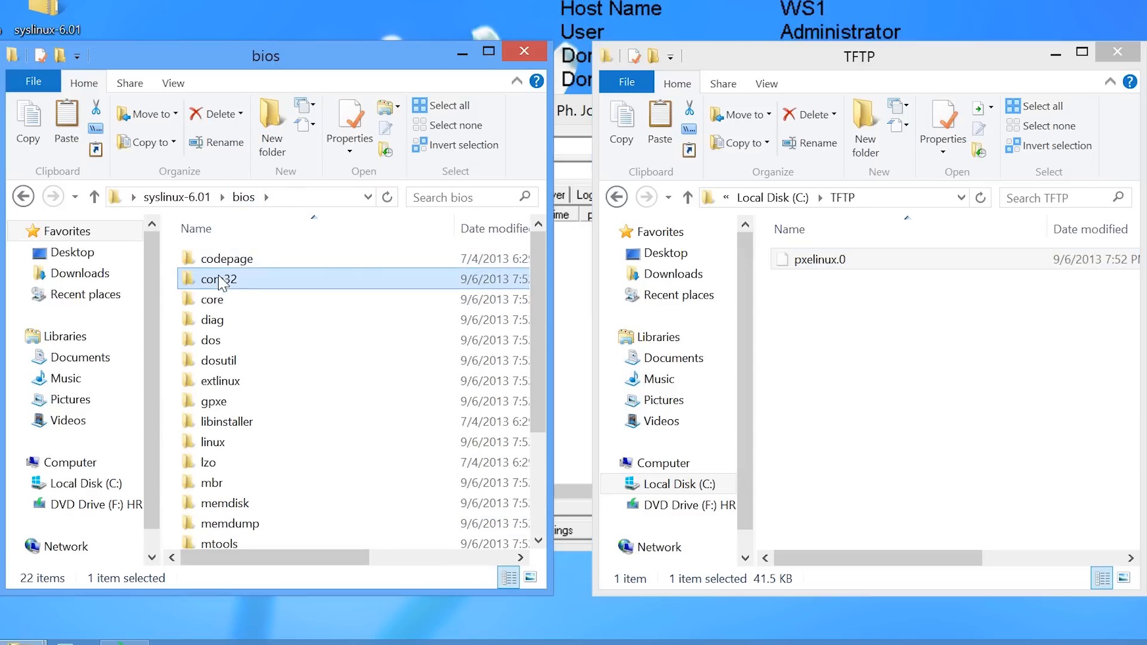
Copy ldlinux.c32 from bios\com32\elflink\ldlinux into C:\TFTP.
double_click(221, 281)
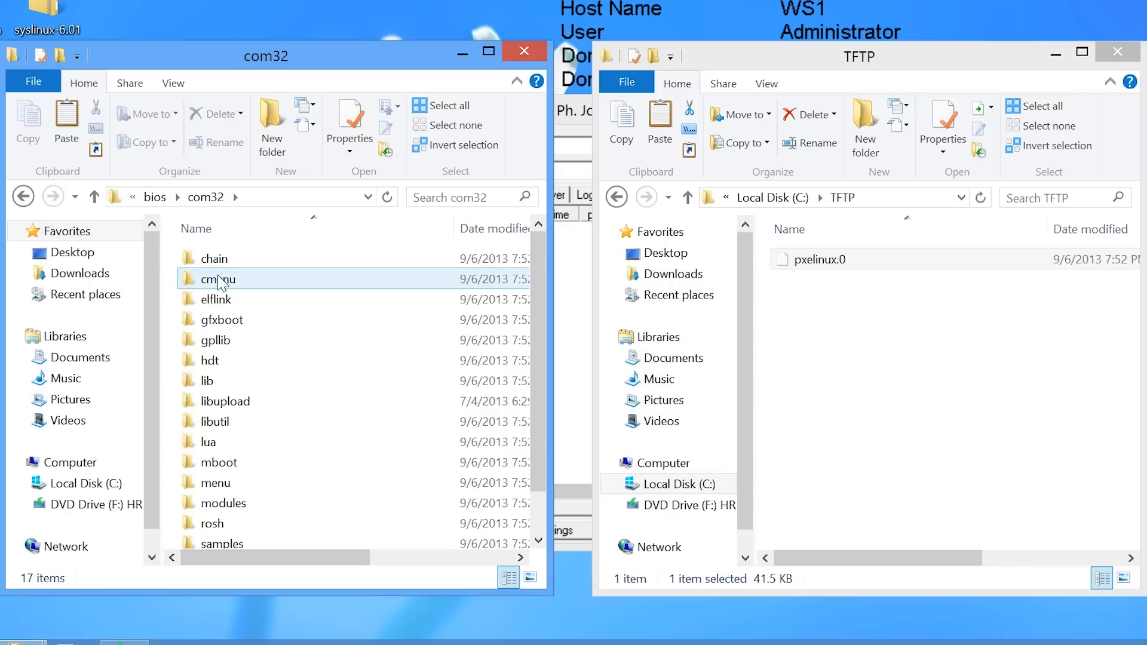
double_click(222, 299)
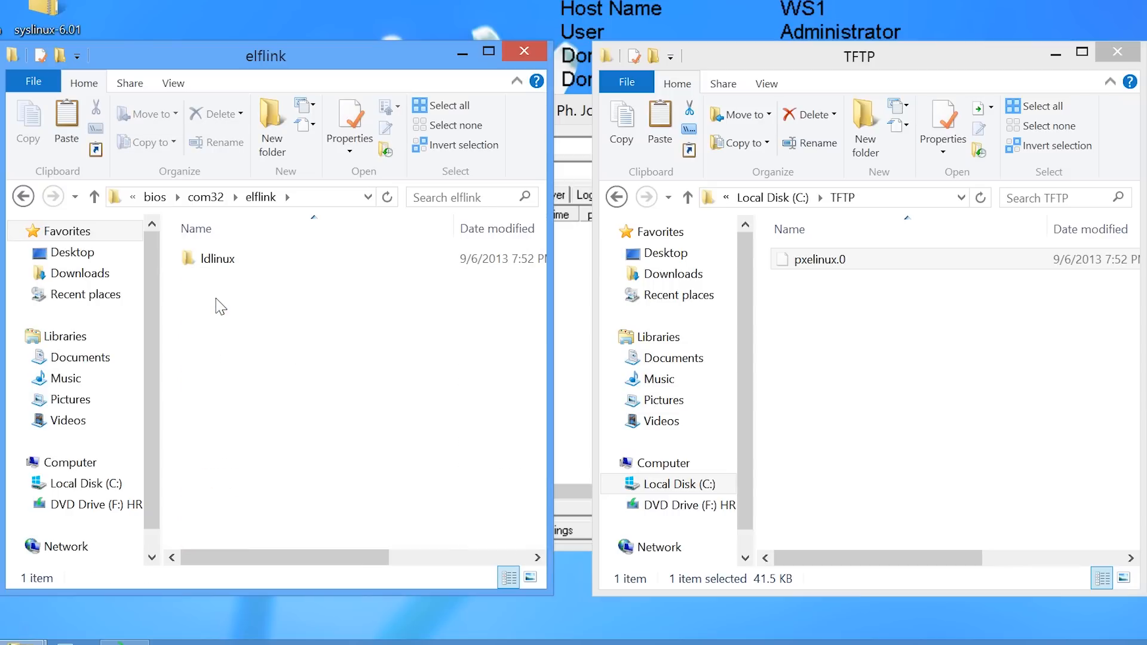
double_click(217, 258)
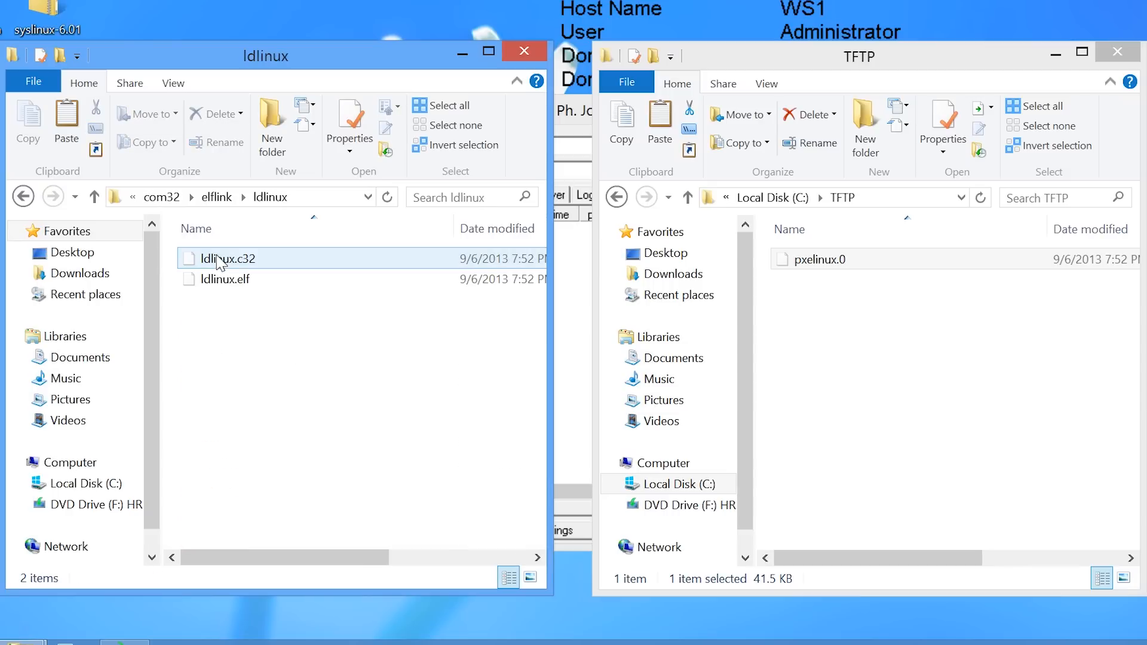
left_click(210, 261)
right_click(209, 257)
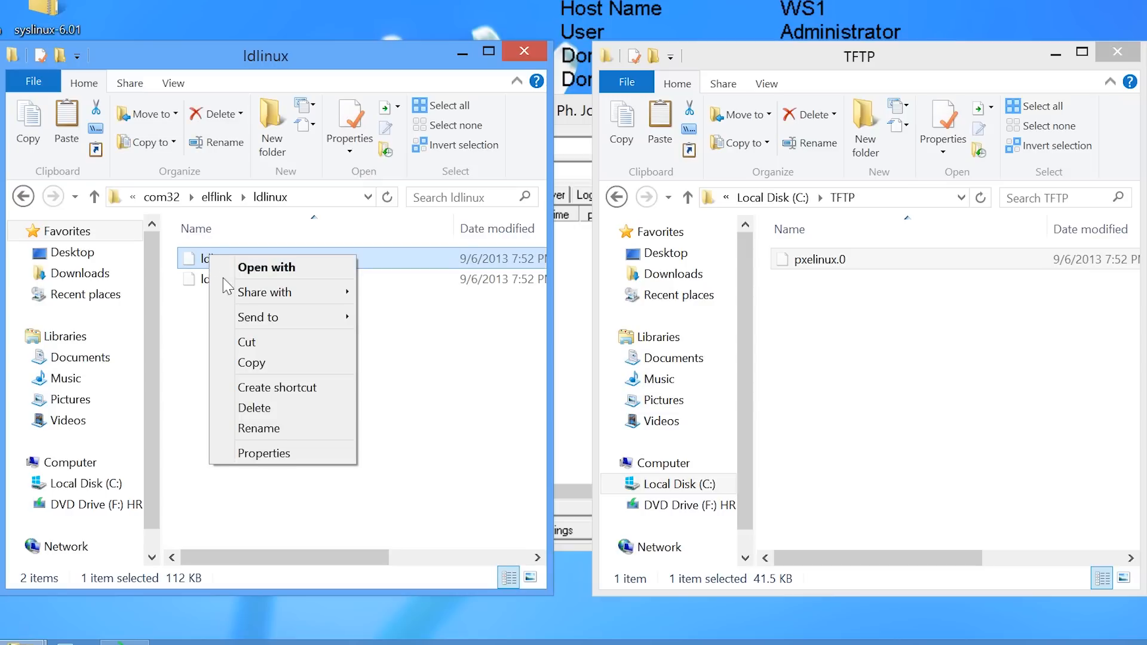
left_click(263, 365)
right_click(795, 302)
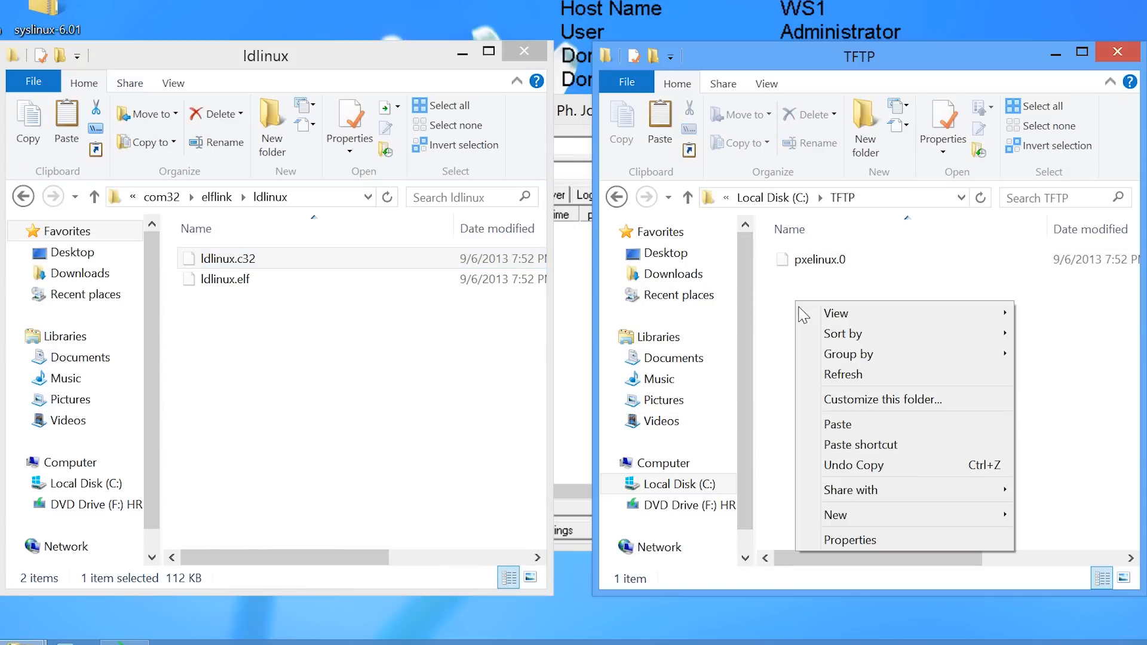
left_click(911, 425)
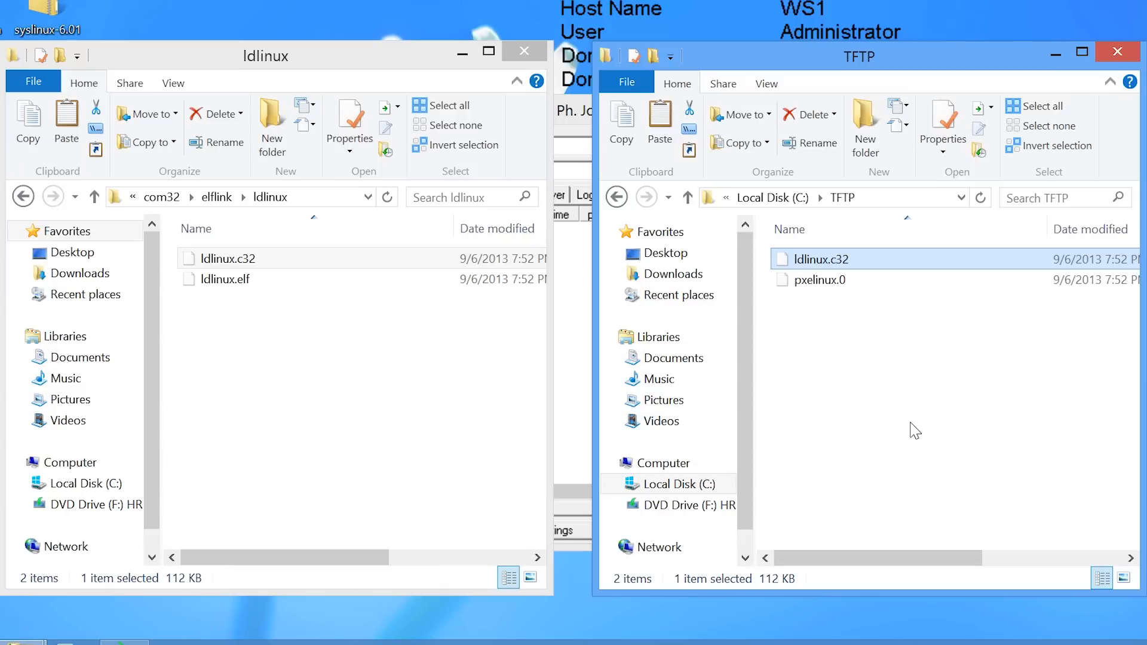
Copy libutil.c32 from bios\com32\libutil into C:\TFTP.
left_click(222, 197)
left_click(206, 197)
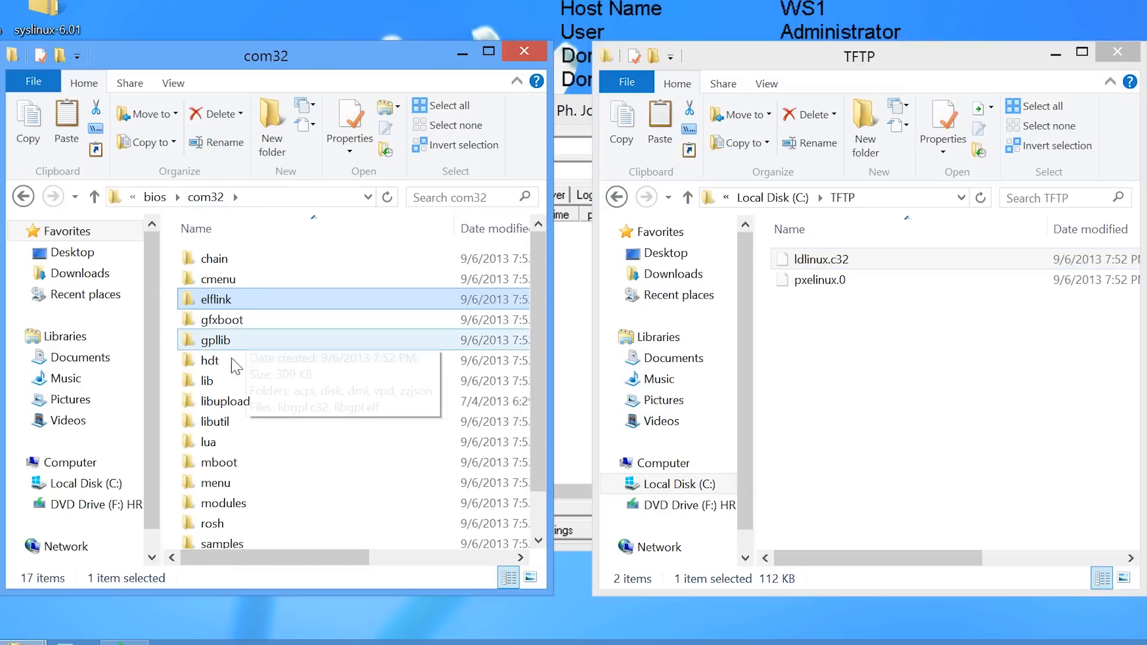
double_click(204, 423)
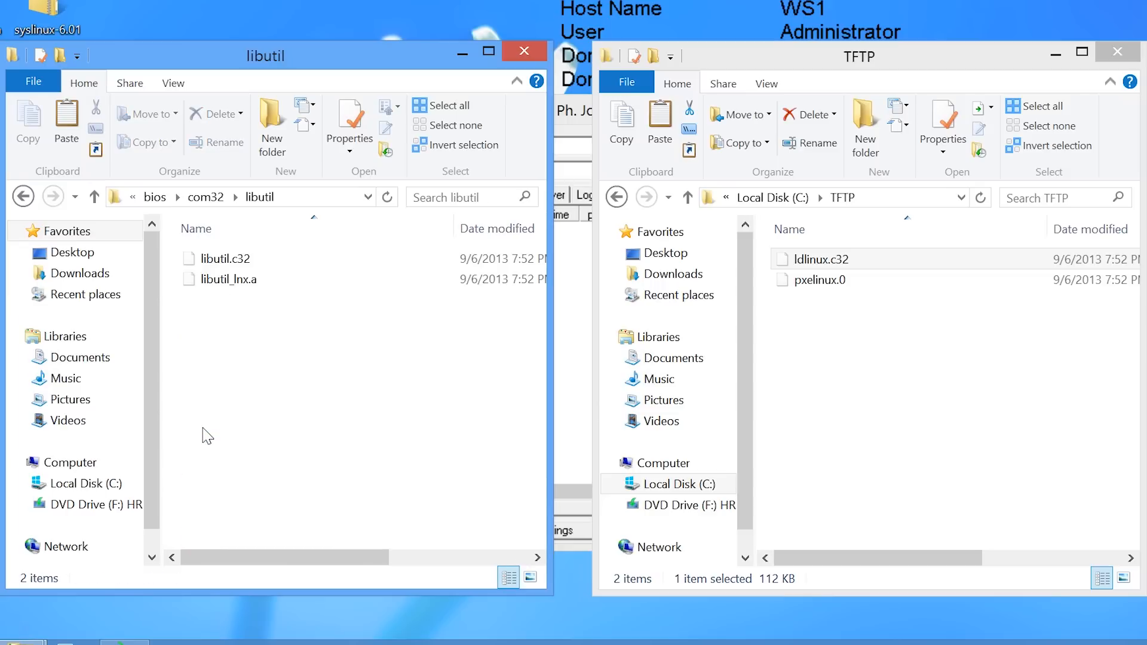
right_click(207, 261)
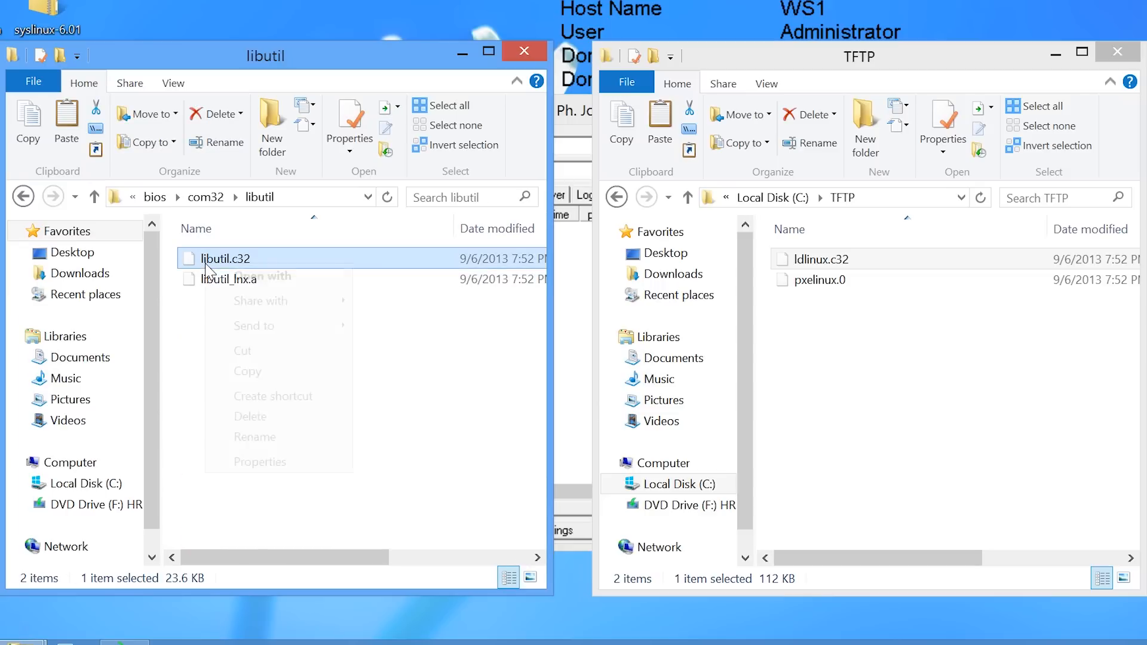
left_click(245, 370)
right_click(792, 327)
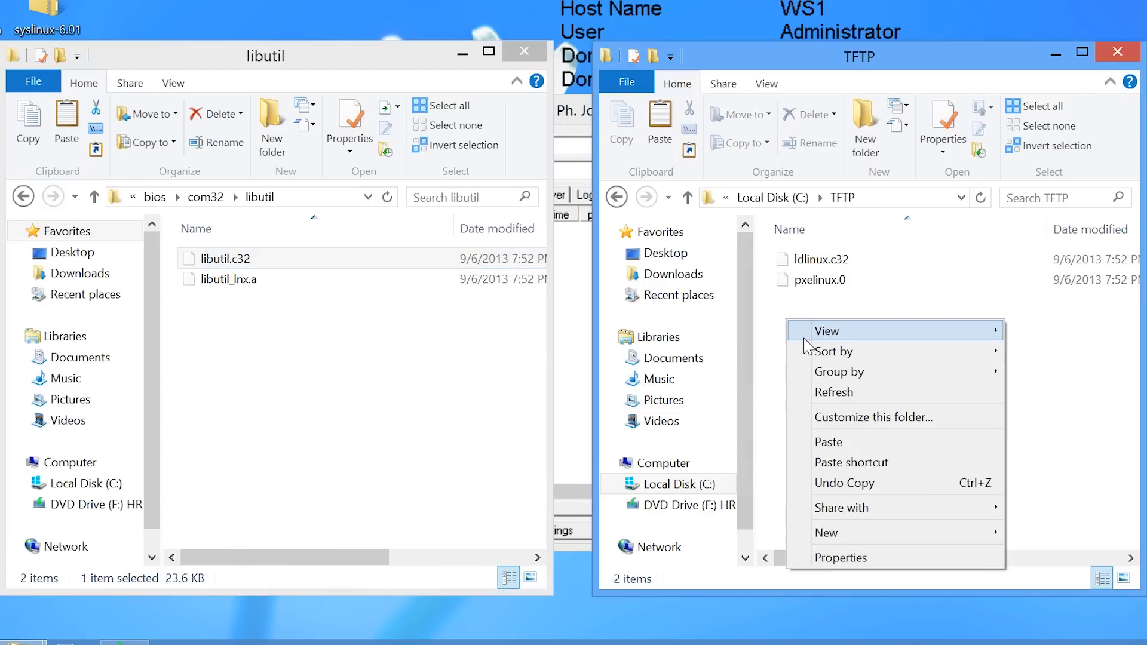
left_click(854, 443)
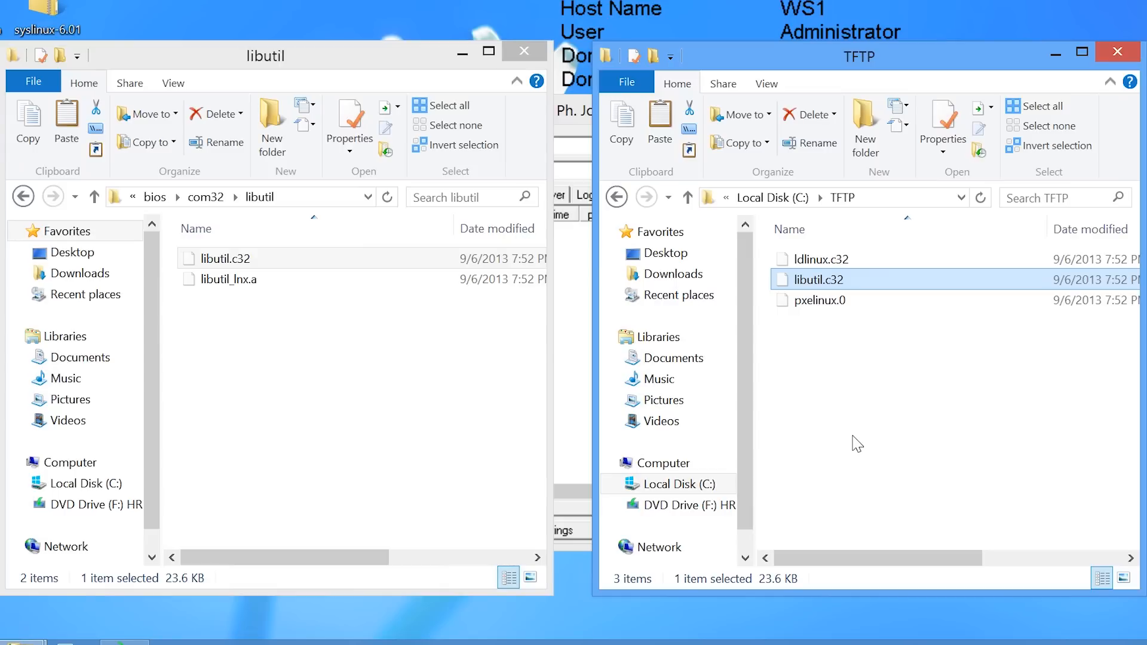
left_click(155, 197)
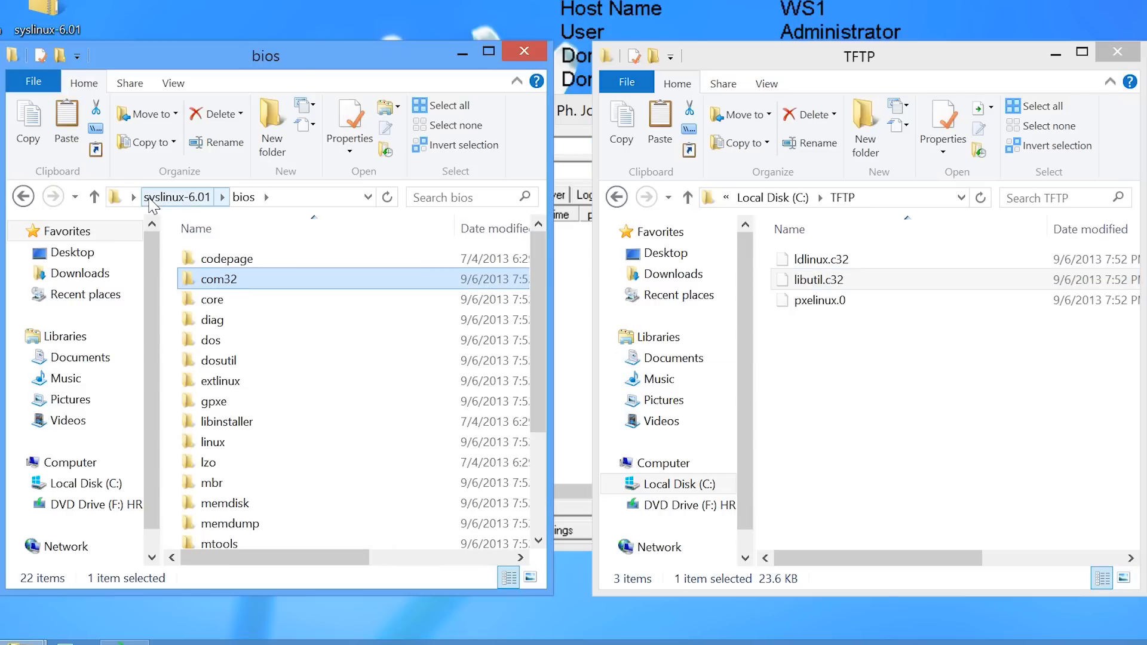
Copy the memdisk file from the bios\memdisk folder into the TFTP folder.
left_click(232, 505)
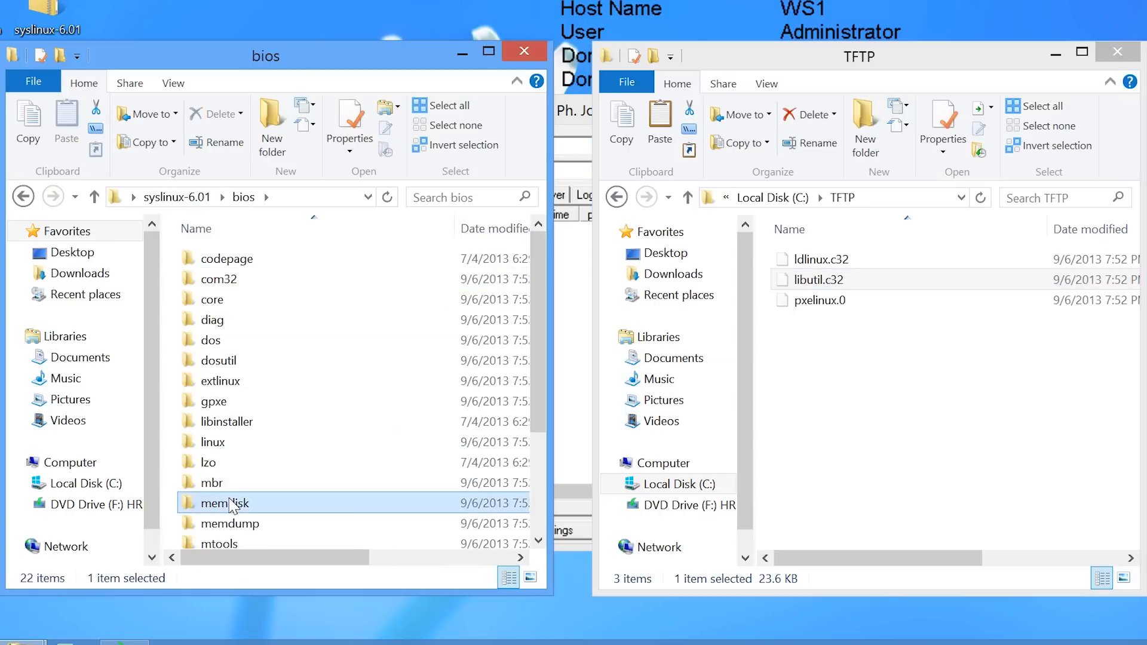
double_click(232, 505)
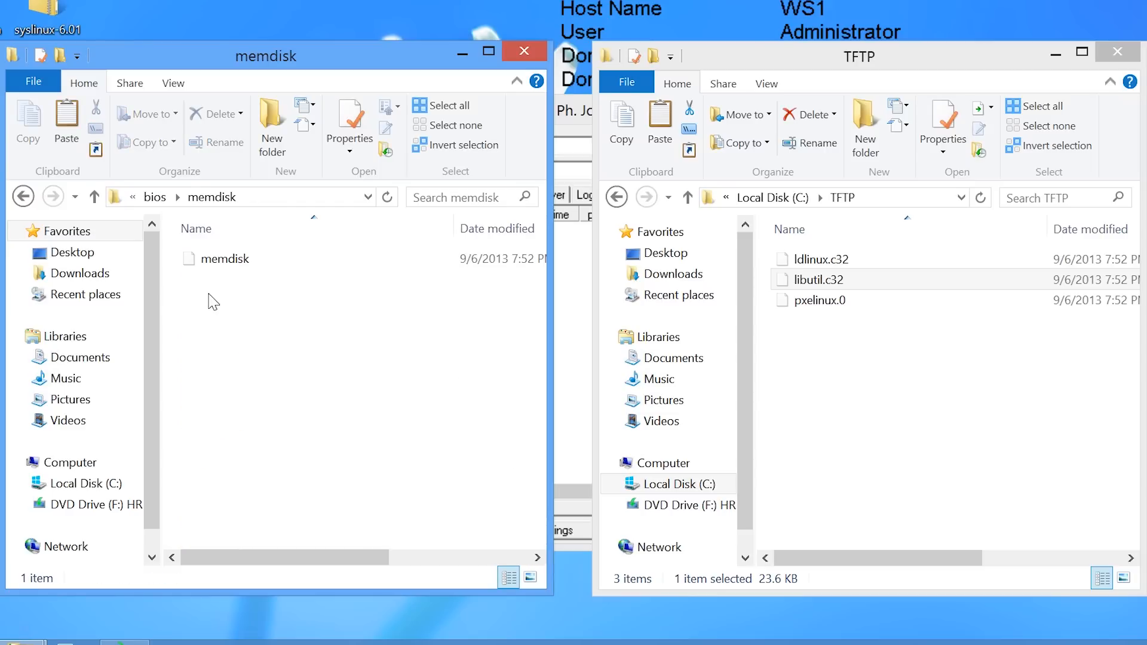
right_click(214, 270)
left_click(254, 369)
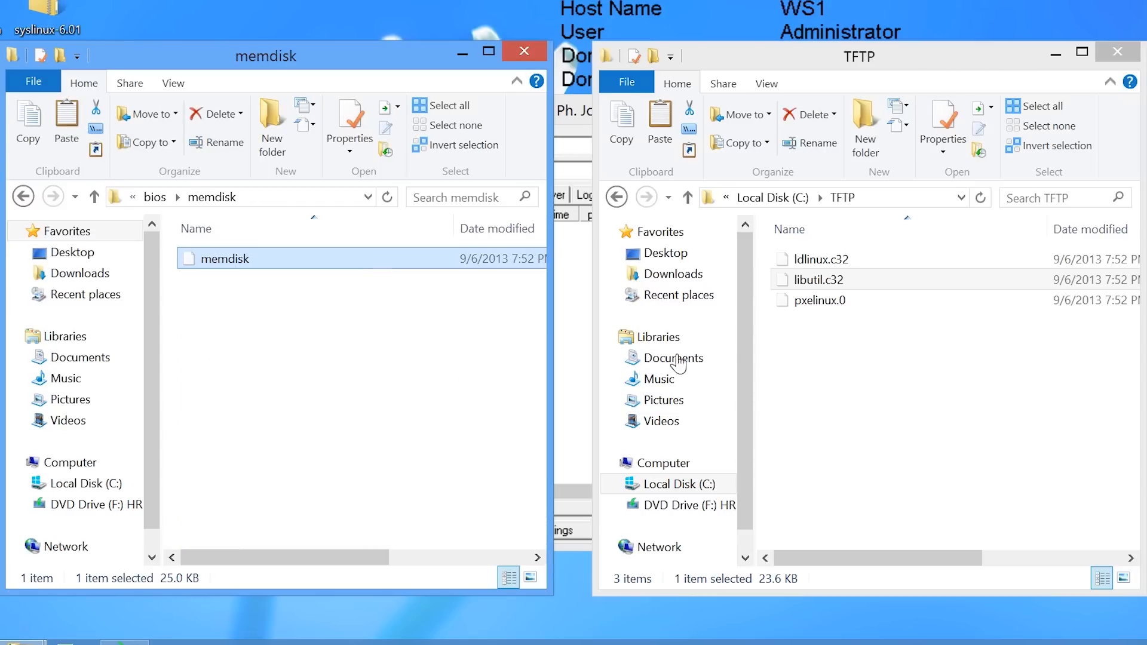
right_click(792, 358)
left_click(829, 471)
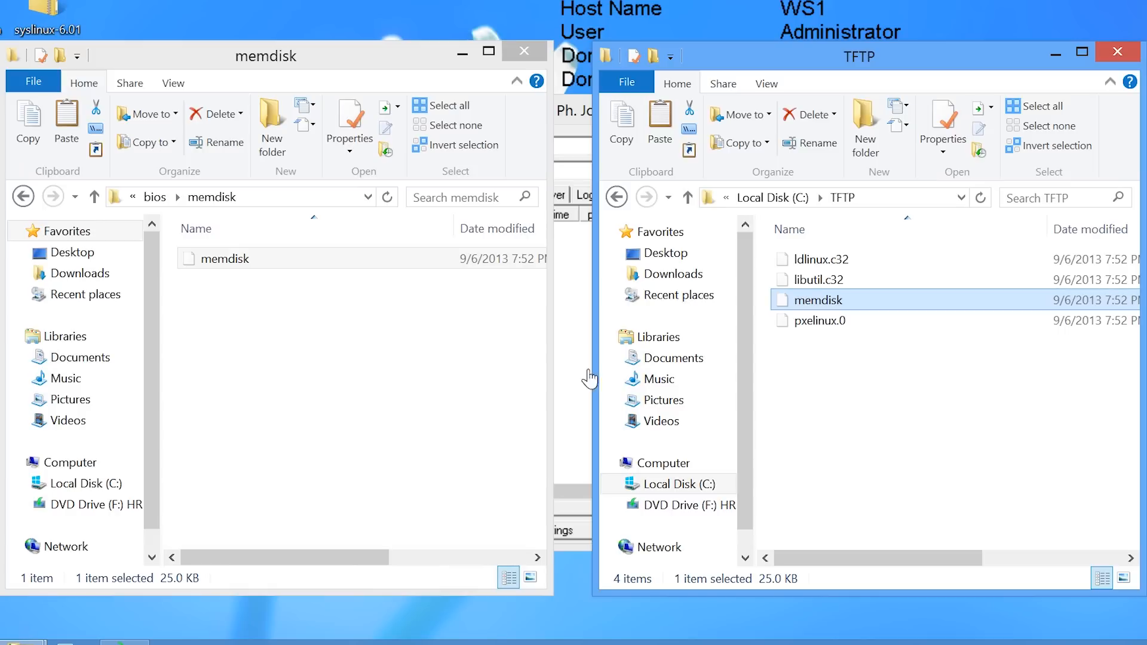
Copy menu.c32 from bios\com32\menu into the TFTP folder.
left_click(155, 199)
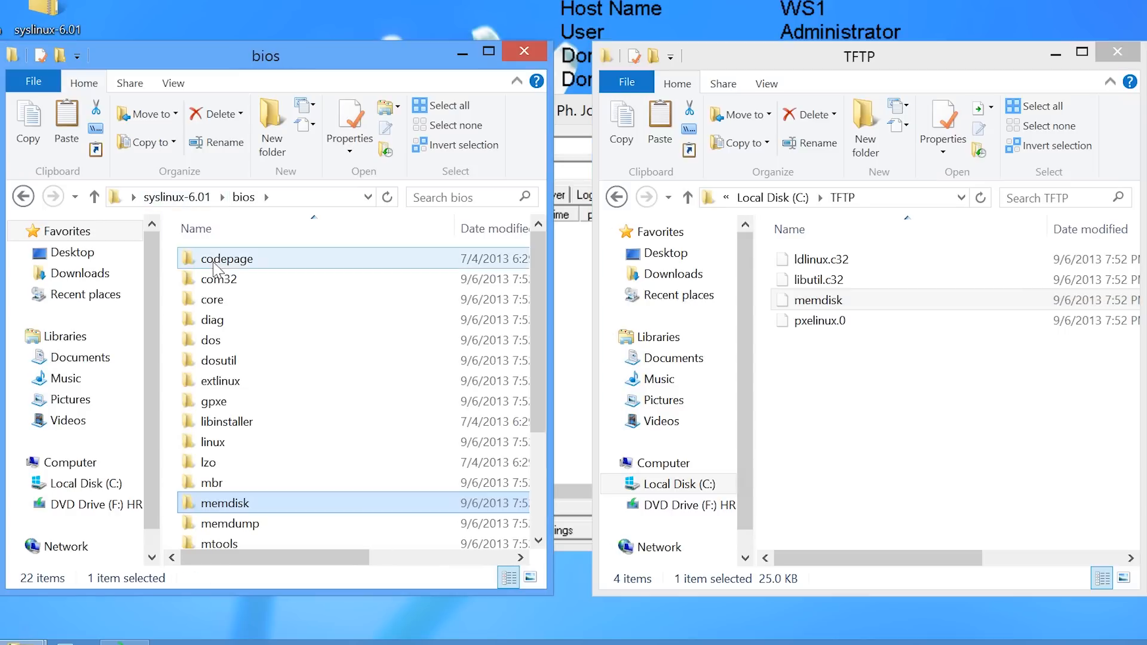
double_click(222, 279)
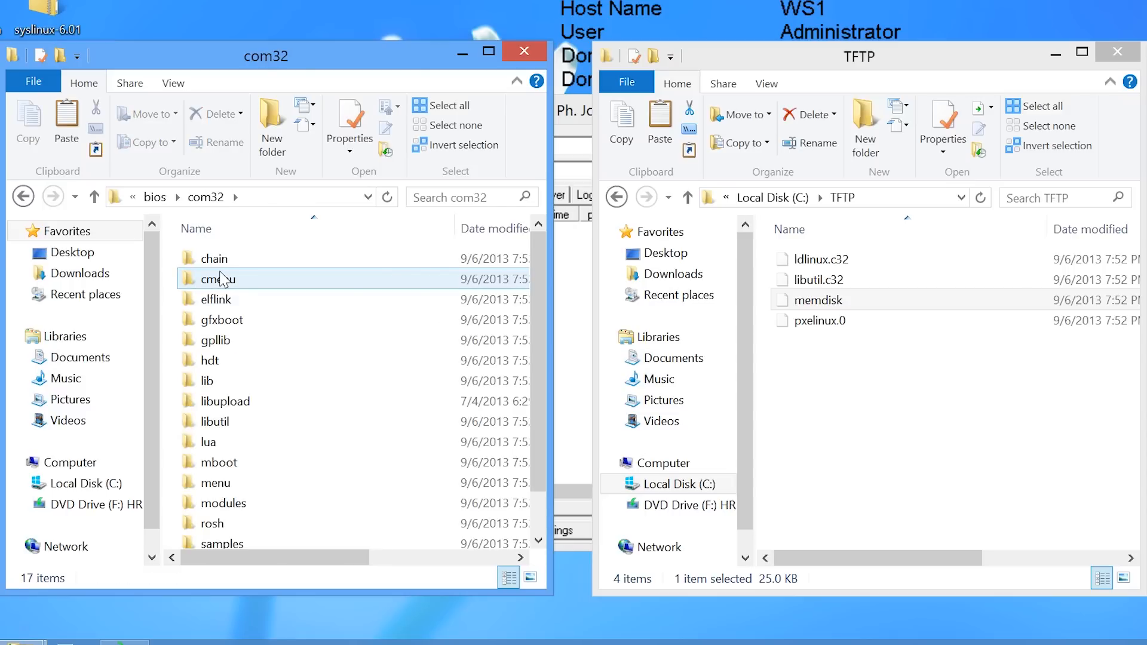
double_click(210, 483)
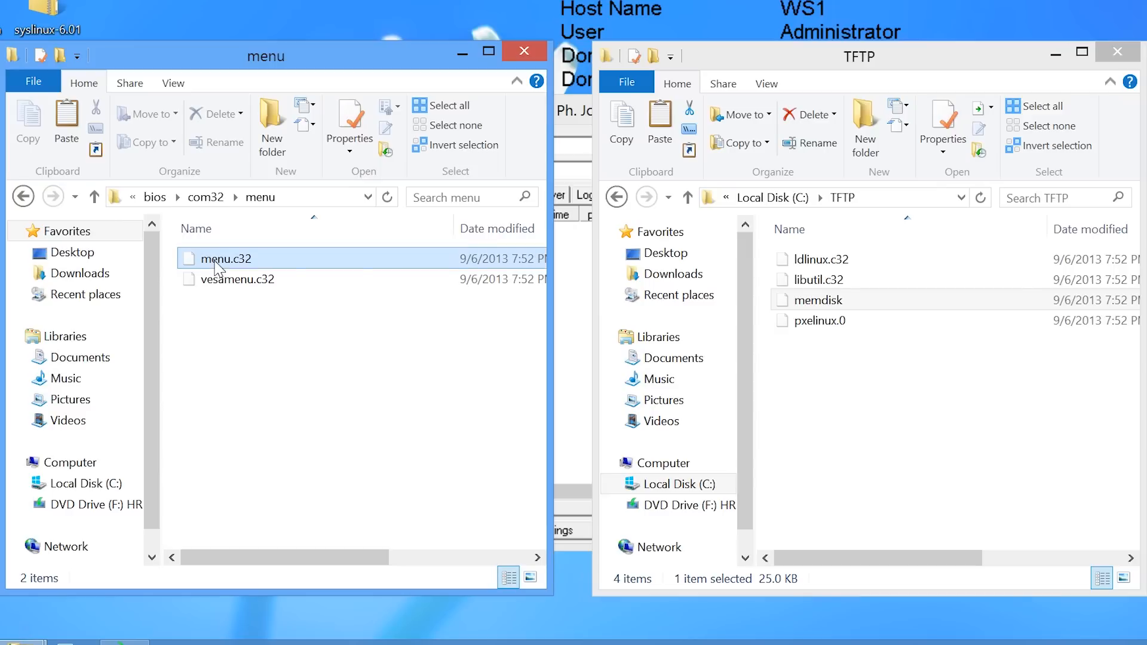
right_click(217, 266)
left_click(251, 367)
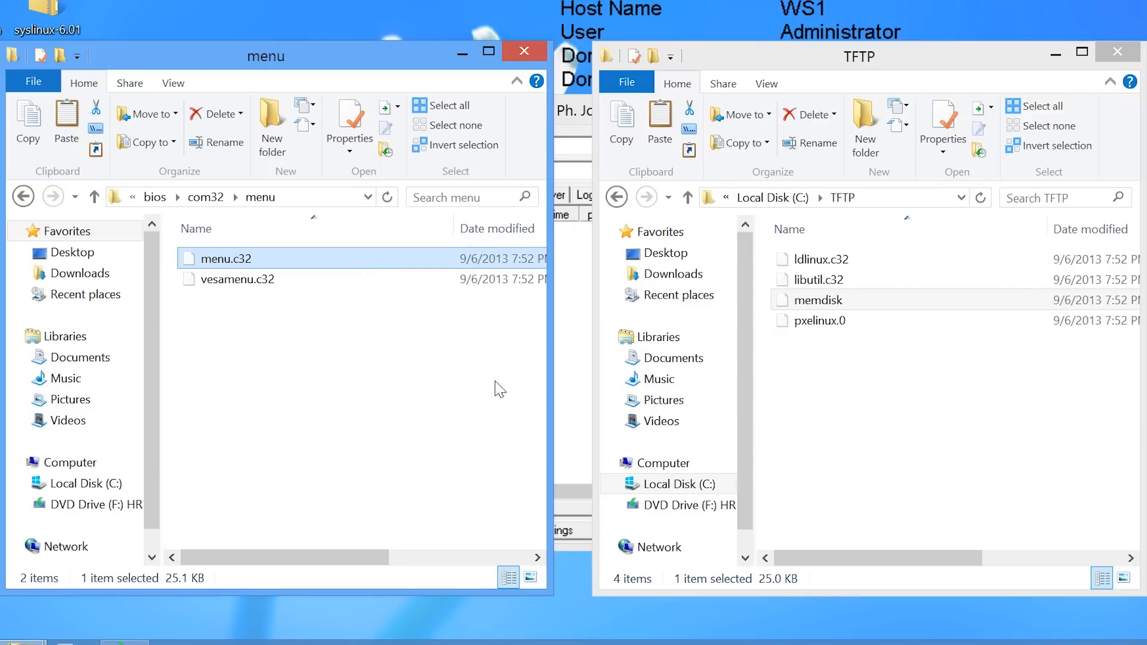
right_click(804, 377)
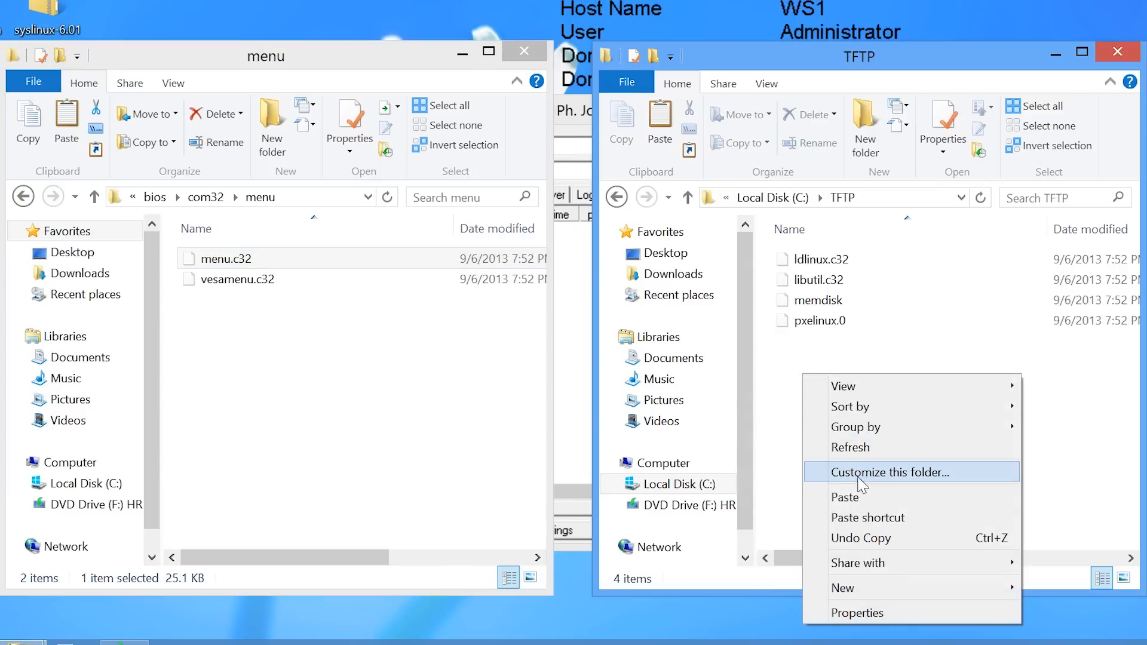
left_click(851, 497)
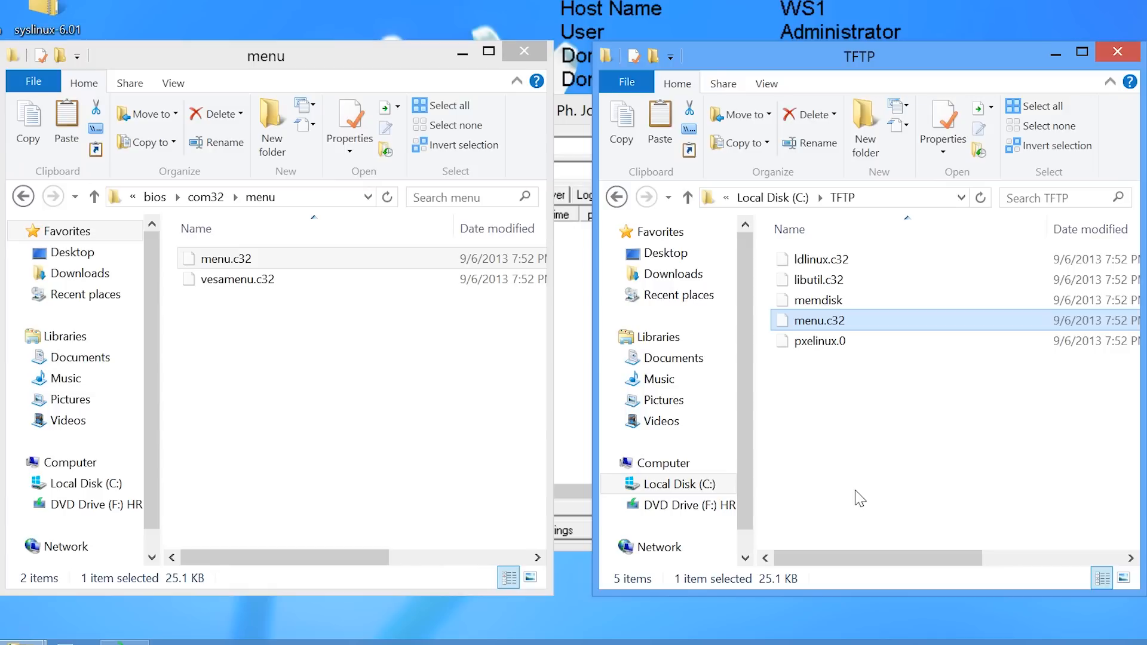
right_click(813, 412)
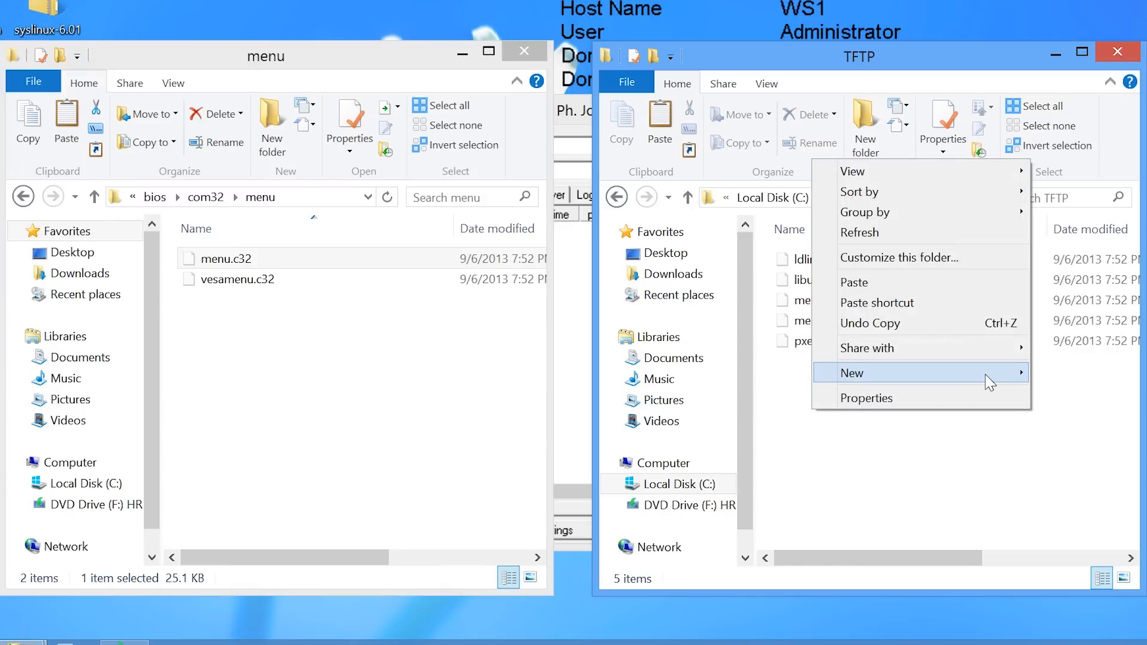
Create a new folder named pxelinux.cfg inside the TFTP folder.
mouse_move(917, 379)
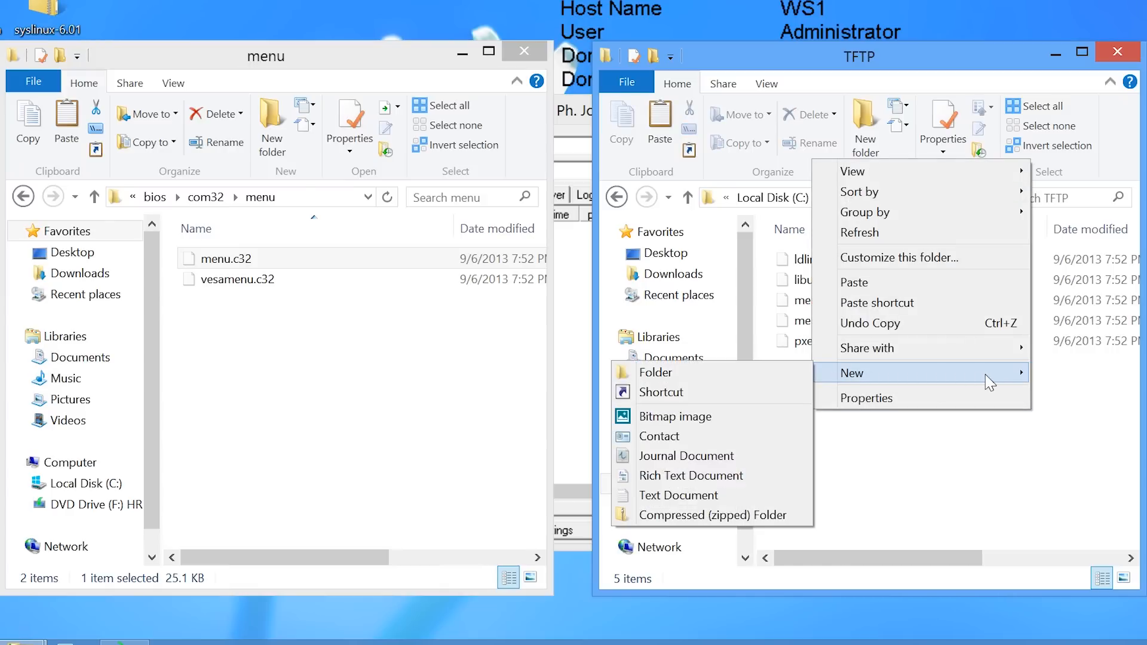
left_click(752, 376)
type("pxe")
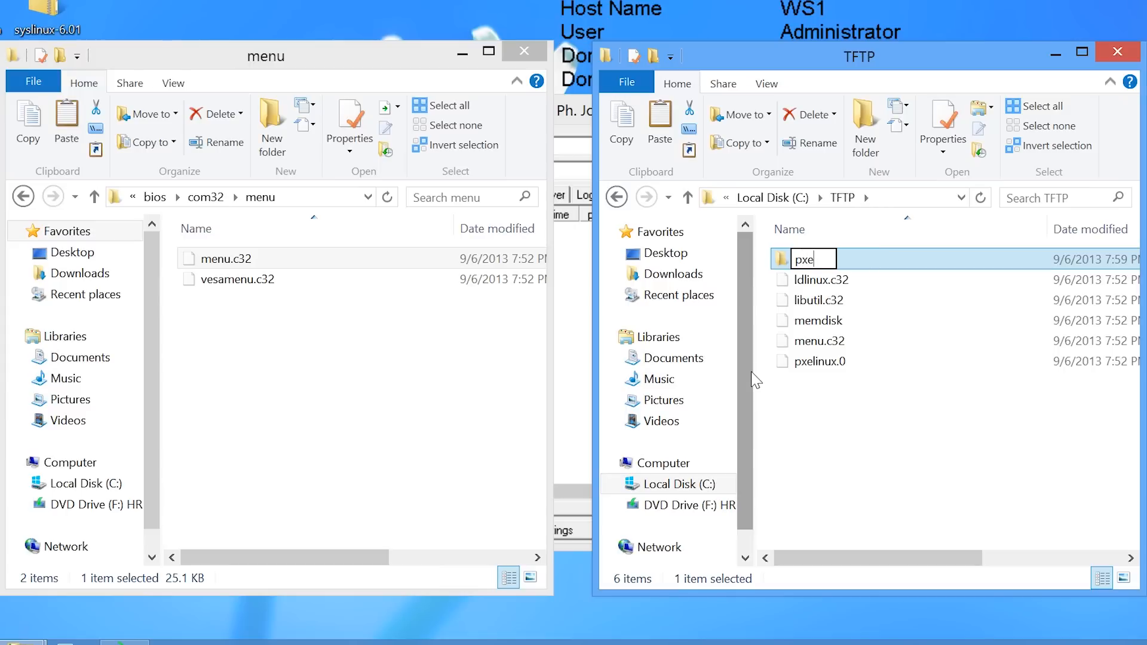
type("linux.cfg")
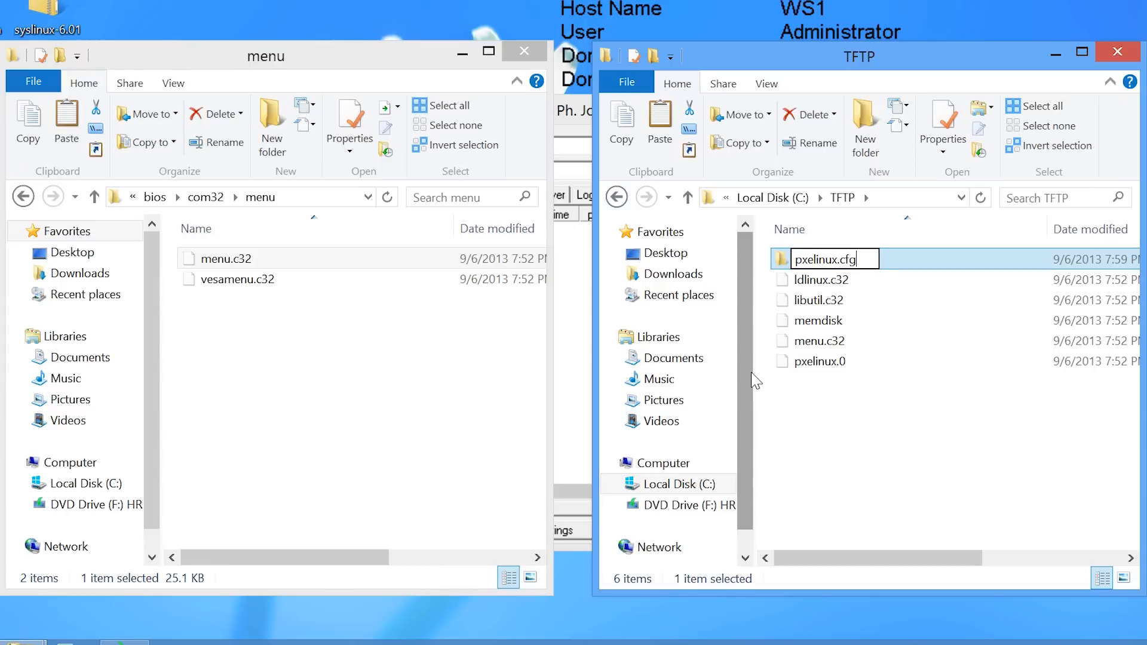
key("Return")
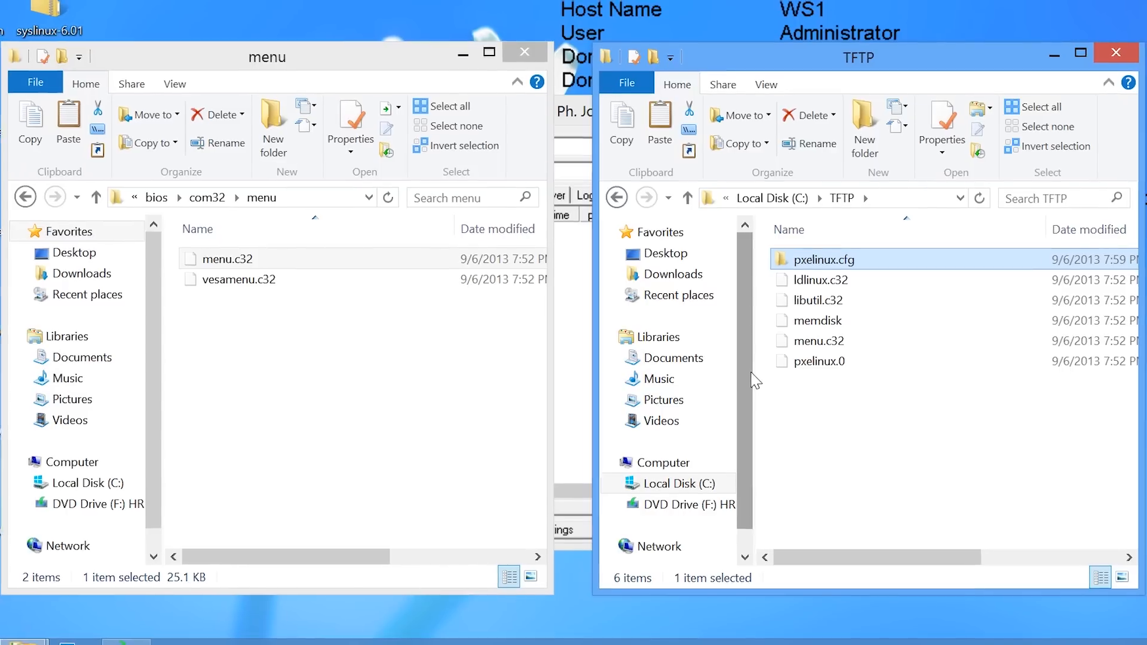
Search the Windows apps for cmd.
mouse_move(1144, 11)
left_click(1119, 201)
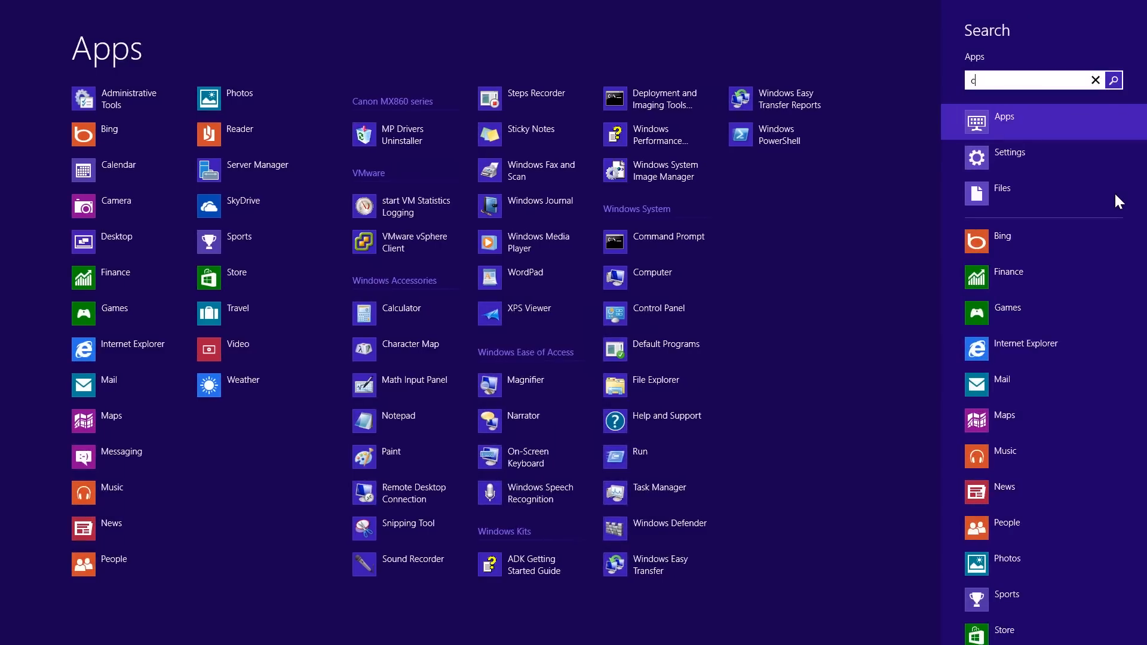
type("cmd")
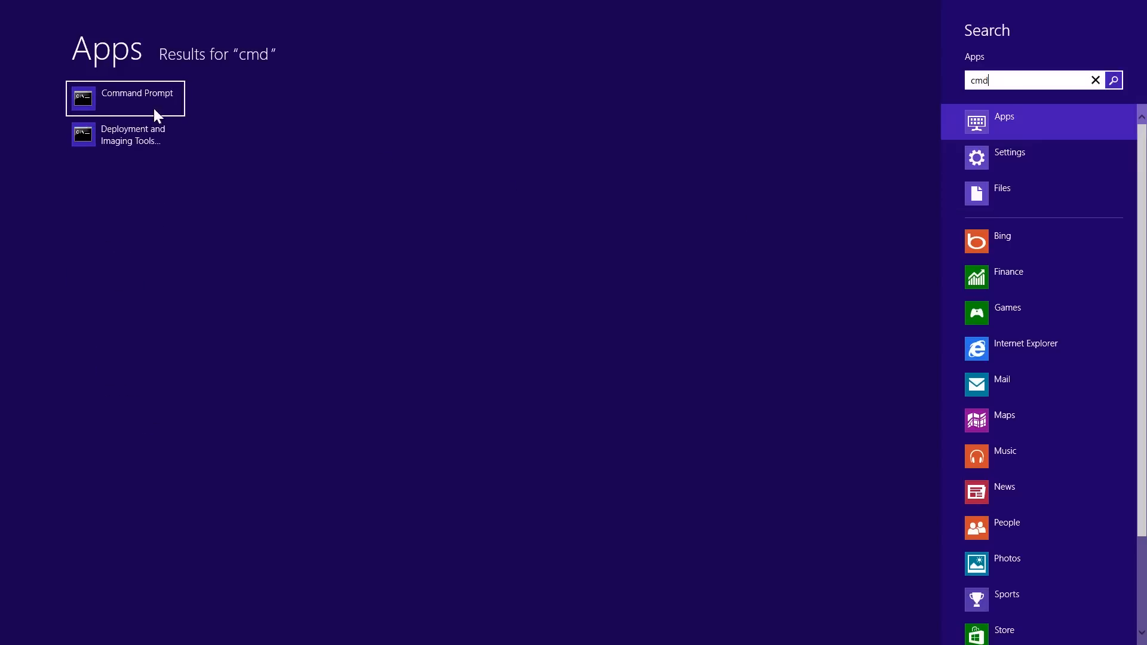
Launch Command Prompt and create an empty file c:\tftp\pxelinux.cfg\default with echo.
left_click(161, 102)
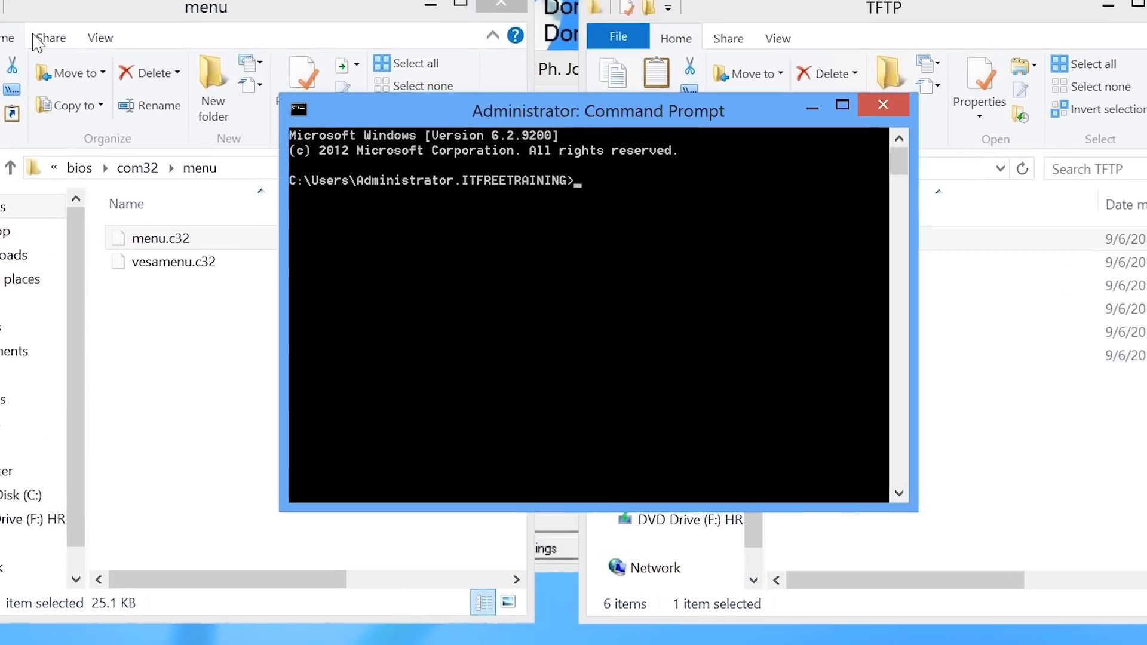
type("cd \\")
key("Return")
type("echo.>c:\\tftp\\")
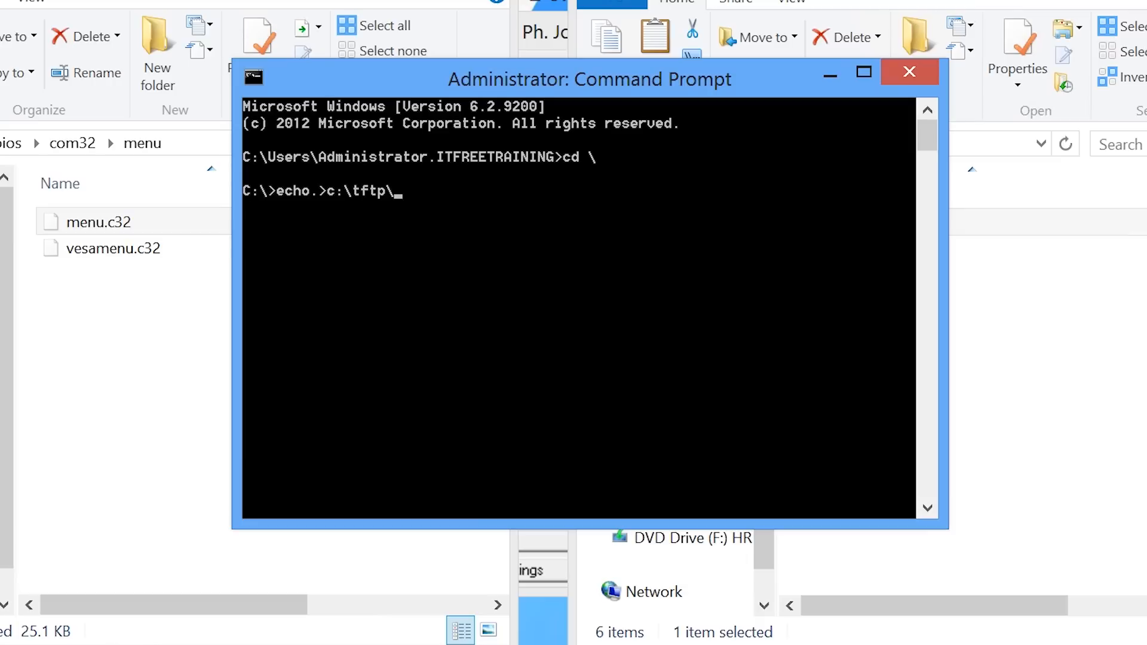
type("pxelinux.cfg\\default")
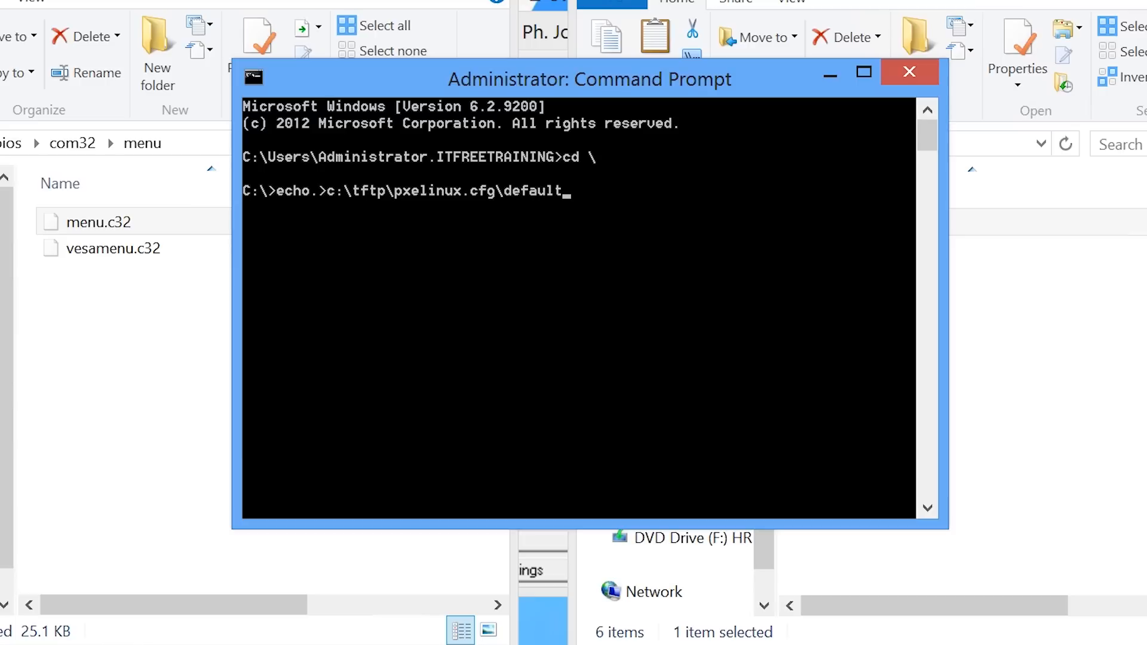
key("Return")
Enter the command to open c:\TFTP\pxelinux.cfg\default in Notepad.
type("notepad c:\\tf")
key("Tab")
type("\\pxelinux.")
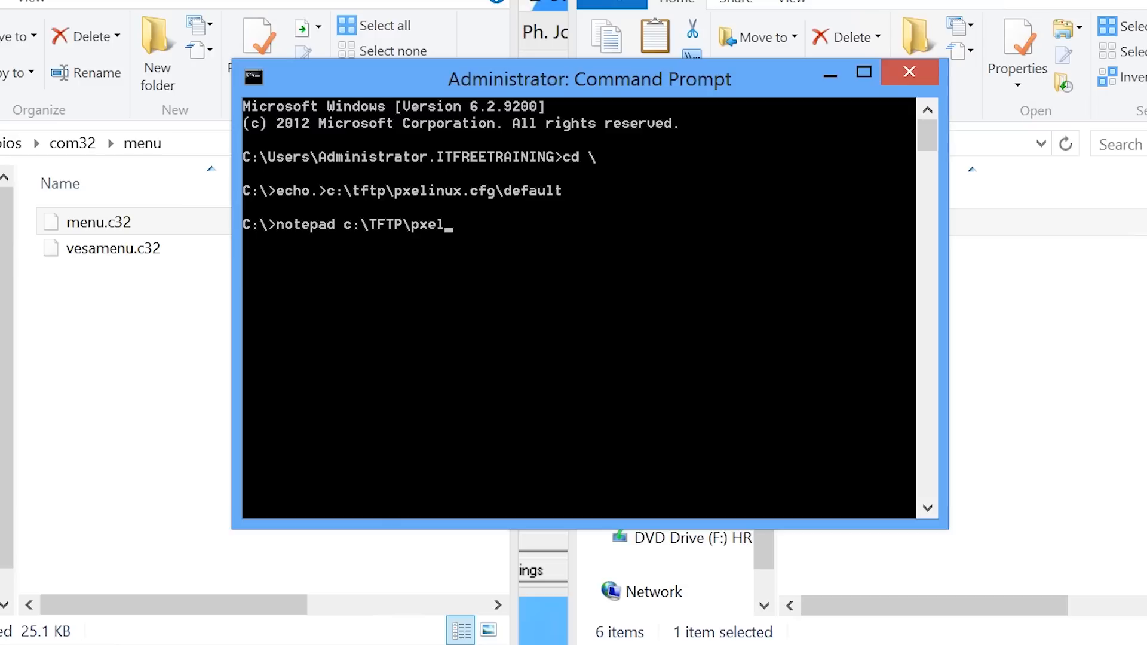
type("cfg\\d")
key("Tab")
Open default in Notepad and enter DEFAULT menu.c32, PROMPT 0, menu title Network Windows 8 Installer, timeout 600.
key("Return")
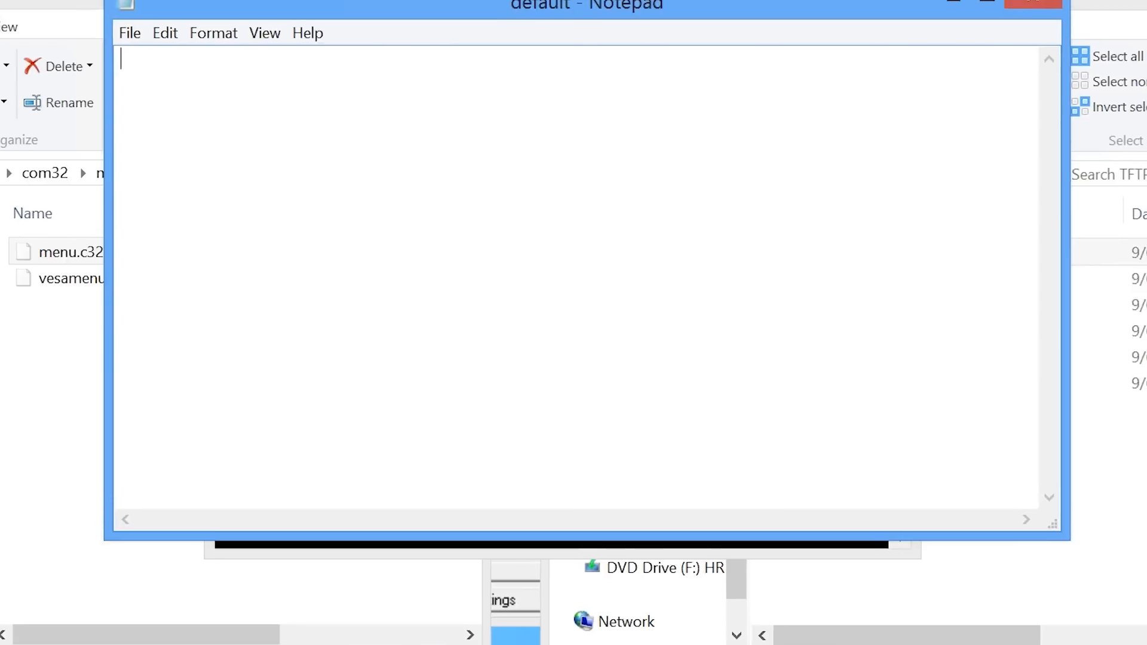
type("DEFAU")
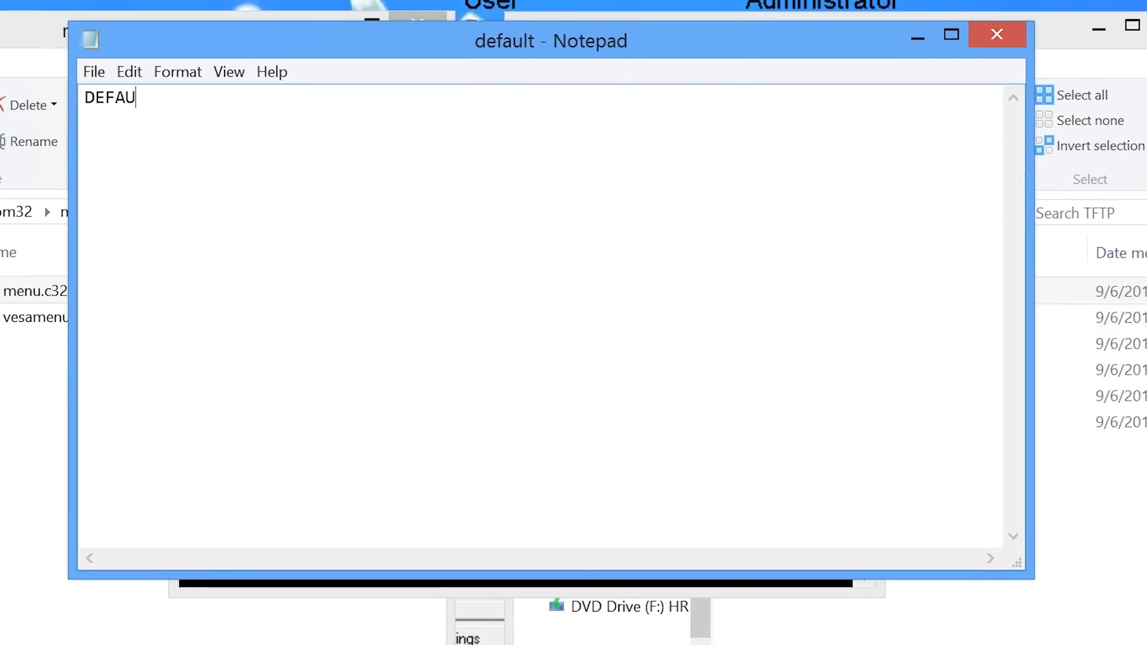
type("LT menu.c32")
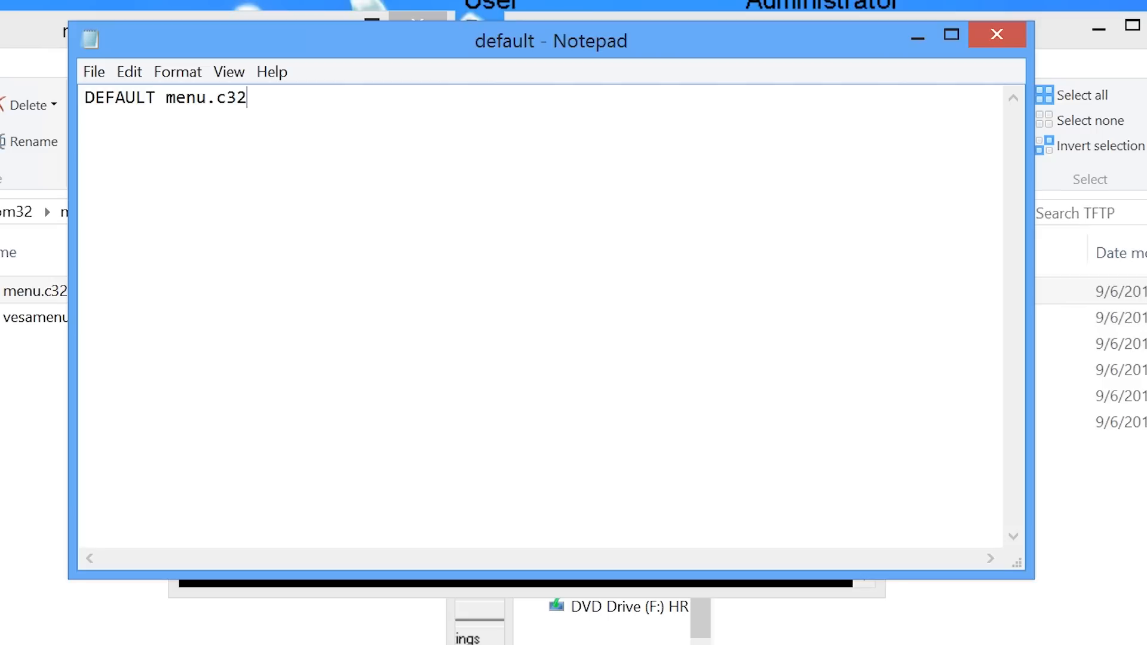
key("Return")
type("PROMPT 0")
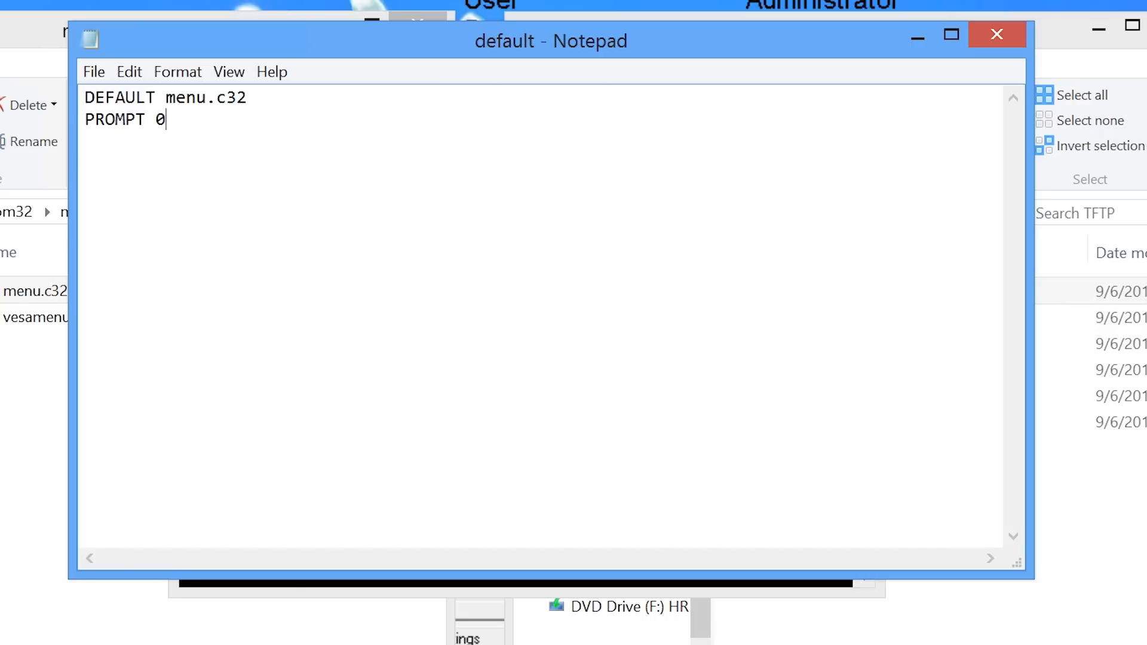
key("Return")
type("menu title Network ")
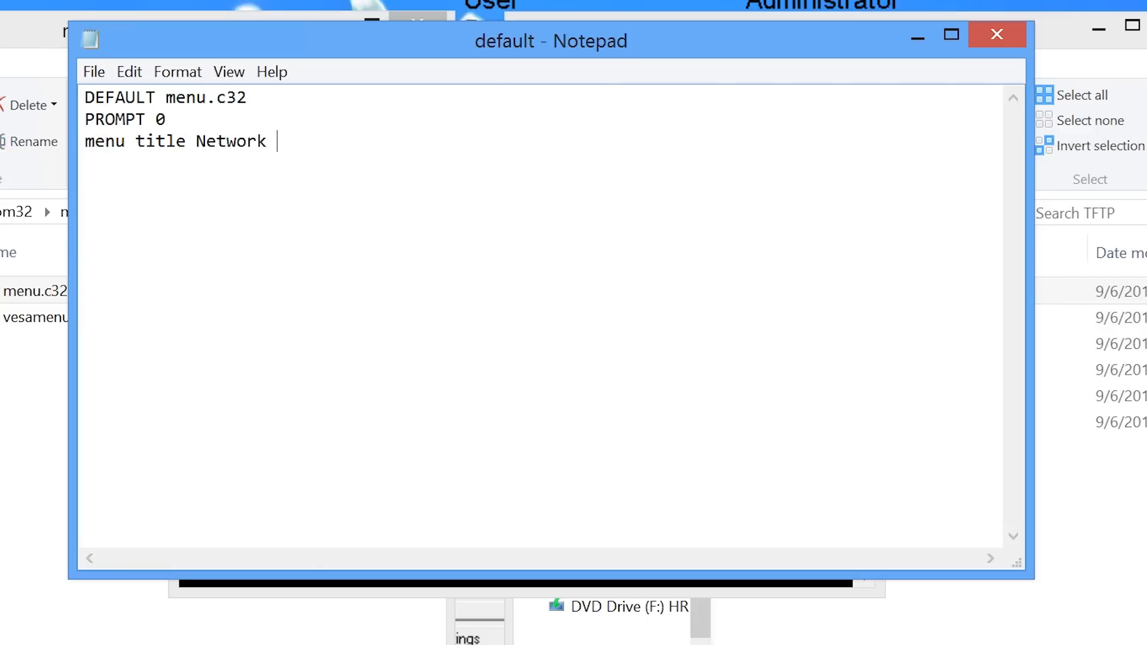
type("Windows 8 Installer")
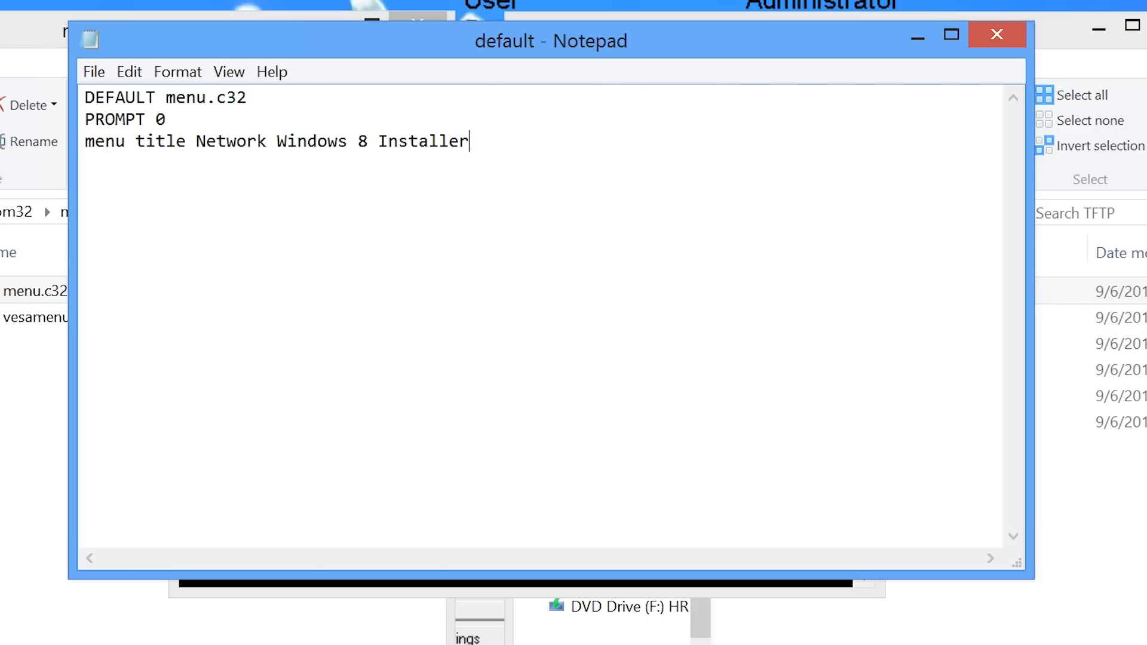
key("Return")
key("Return")
type("timeout 600")
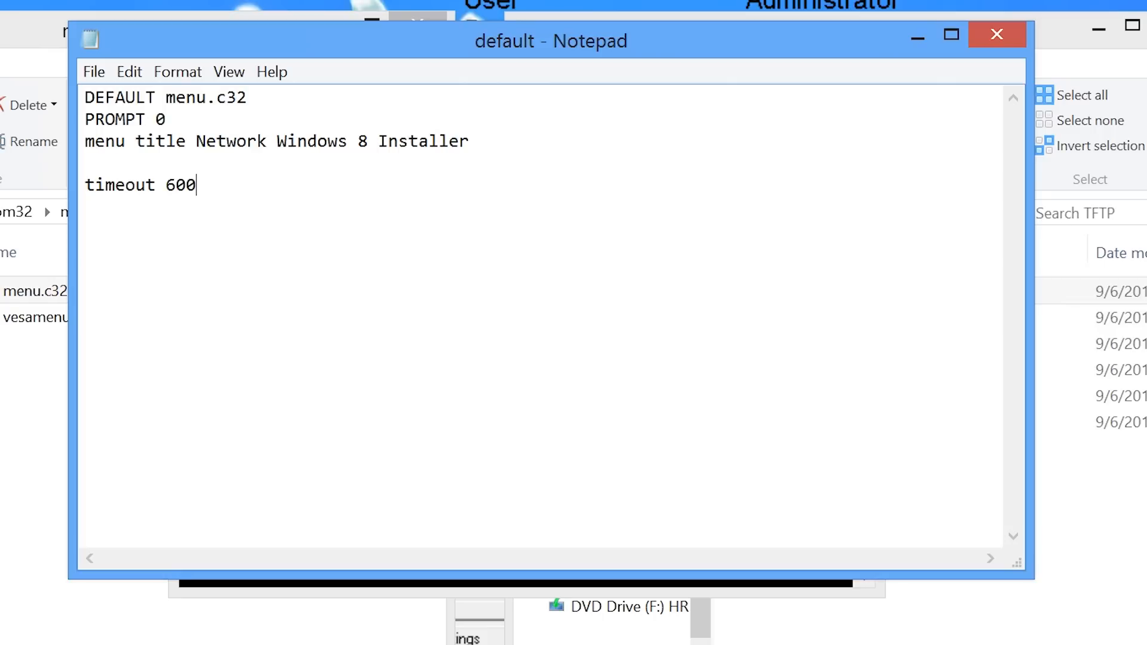
Add a 'Windows 8 32bit' entry: LINUX /memdisk, INITRD /WinPEx86.iso, APPEND iso raw.
key("Return")
key("Return")
type("LABEL Windows 8 ")
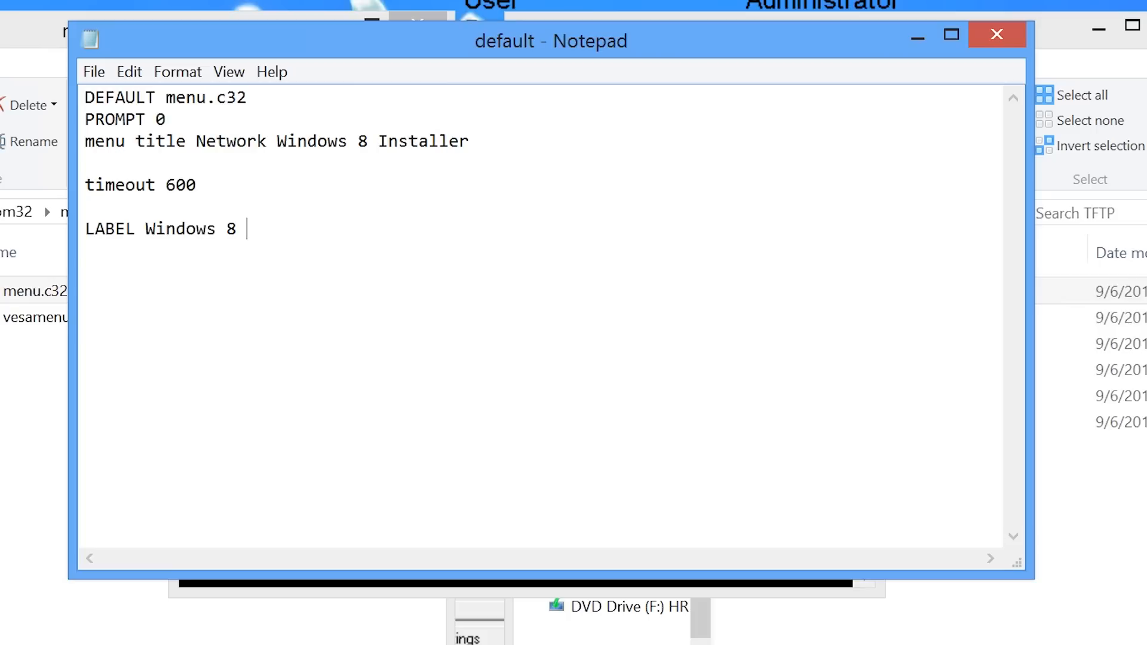
type("32bit")
key("Return")
key("Tab")
type("LINUX ")
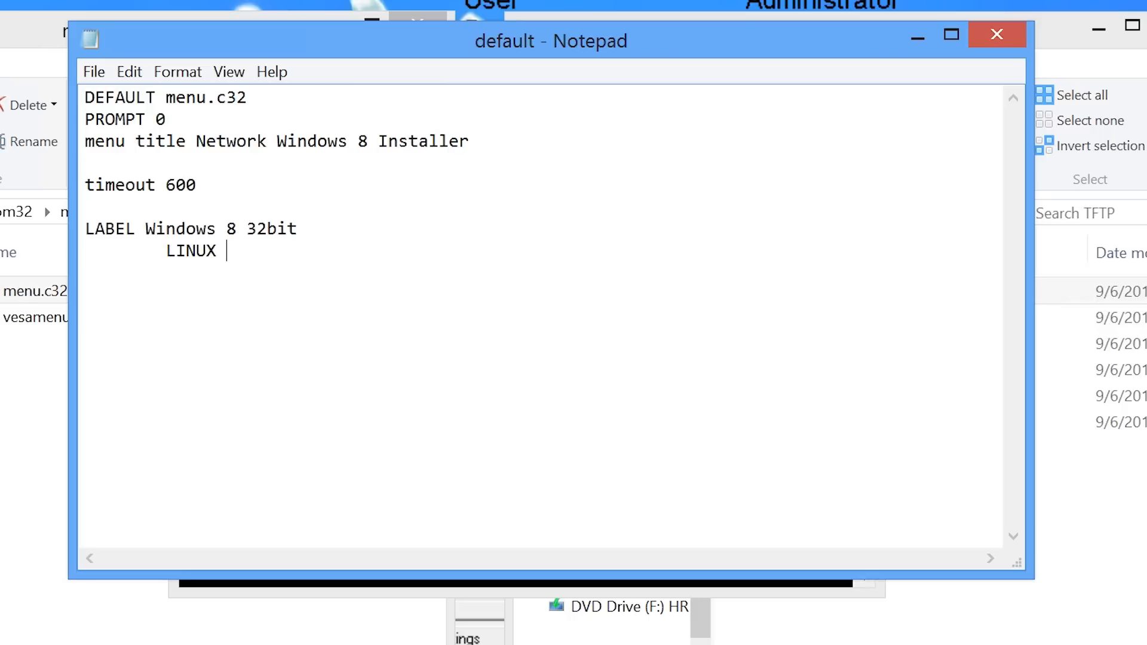
type("/memdisk")
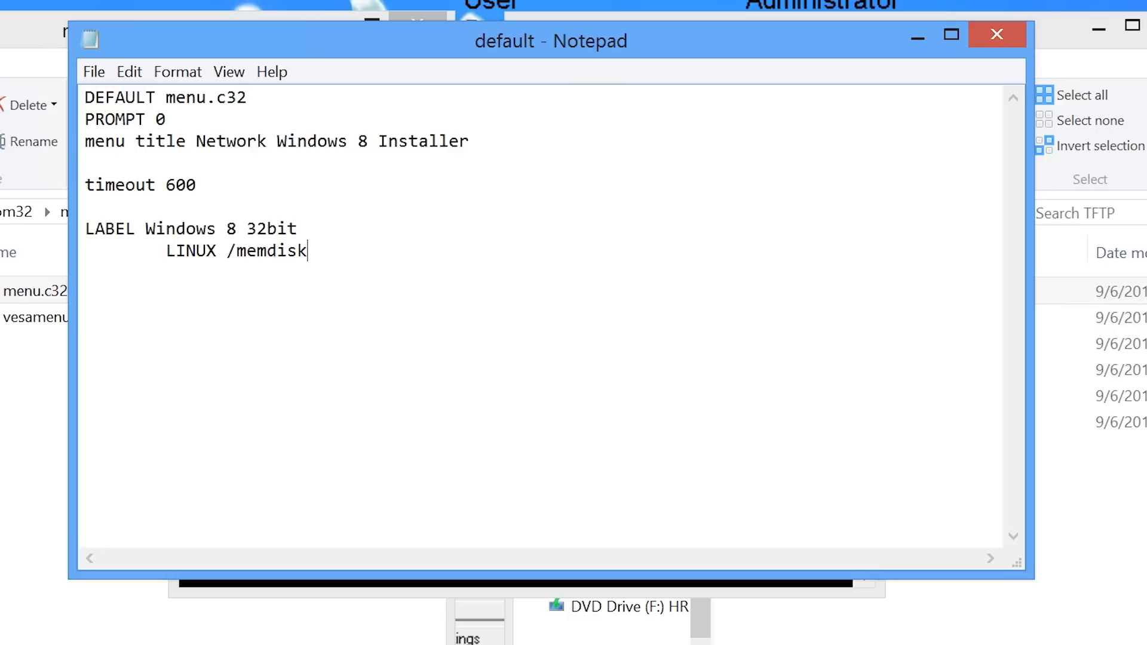
key("Return")
key("Tab")
type("INITRD /WinPEx86.iso")
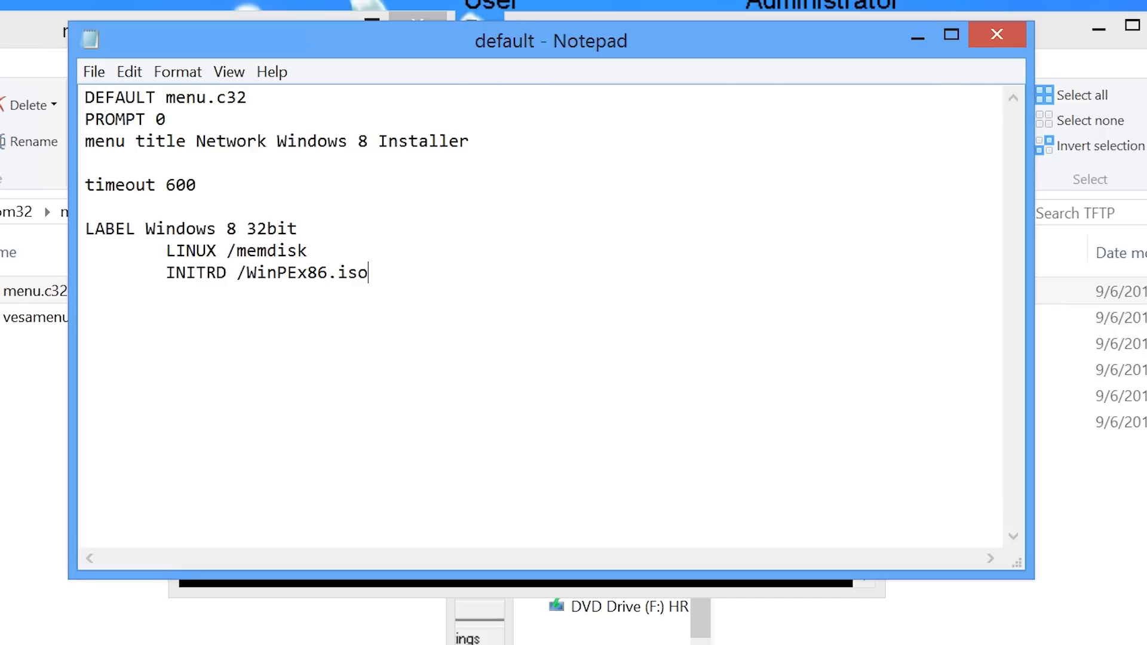
key("Return")
key("Tab")
type("APPEND")
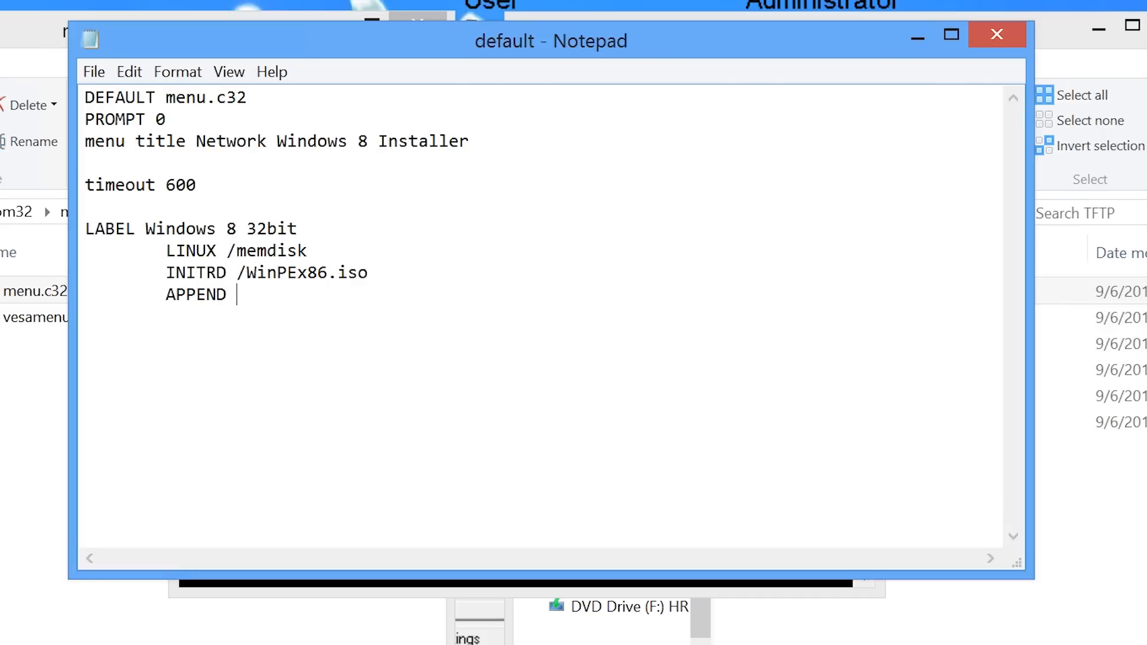
type(" iso raw")
Add a 'Windows 8 x64' entry booting /WinPEx64.iso via memdisk, then save and close the file.
key("Return")
key("Return")
type("LABEL Windows 8 x64")
key("Return")
key("Tab")
type("LINUX /memdisk")
key("Return")
key("Tab")
type("INITRD /WinPEx64.iso")
key("Return")
key("Tab")
type("APPEND iso raw")
key("Return")
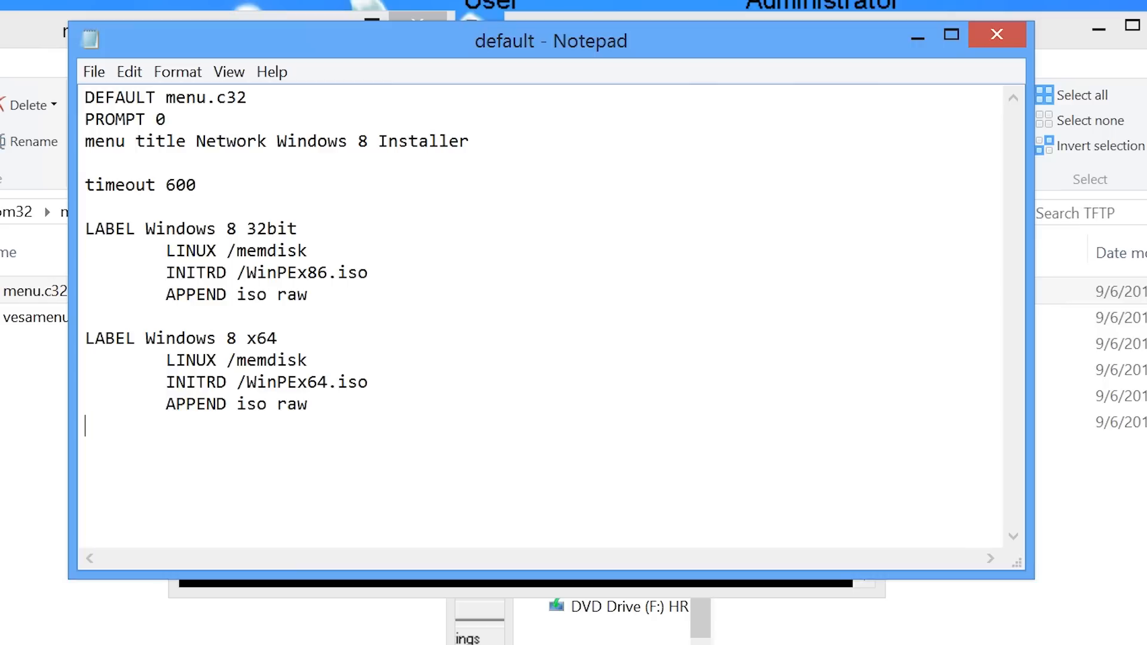
key("Return")
left_click(1008, 42)
left_click(418, 375)
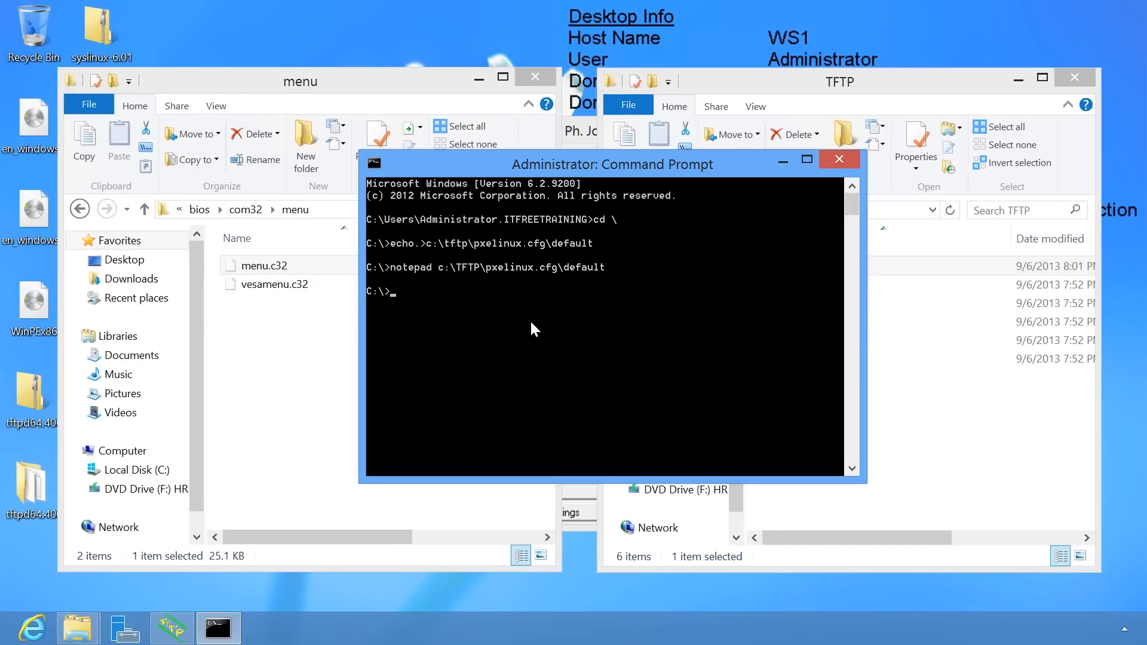
Run Deployment and Imaging Tools Environment as administrator from the Start screen.
key("super")
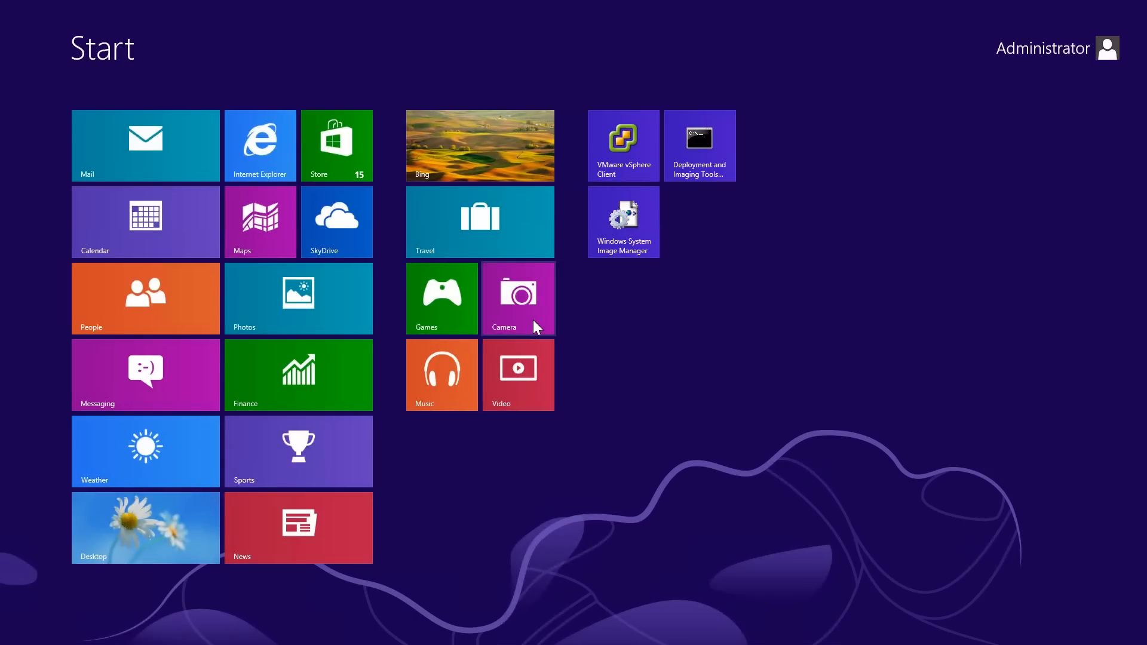
right_click(716, 167)
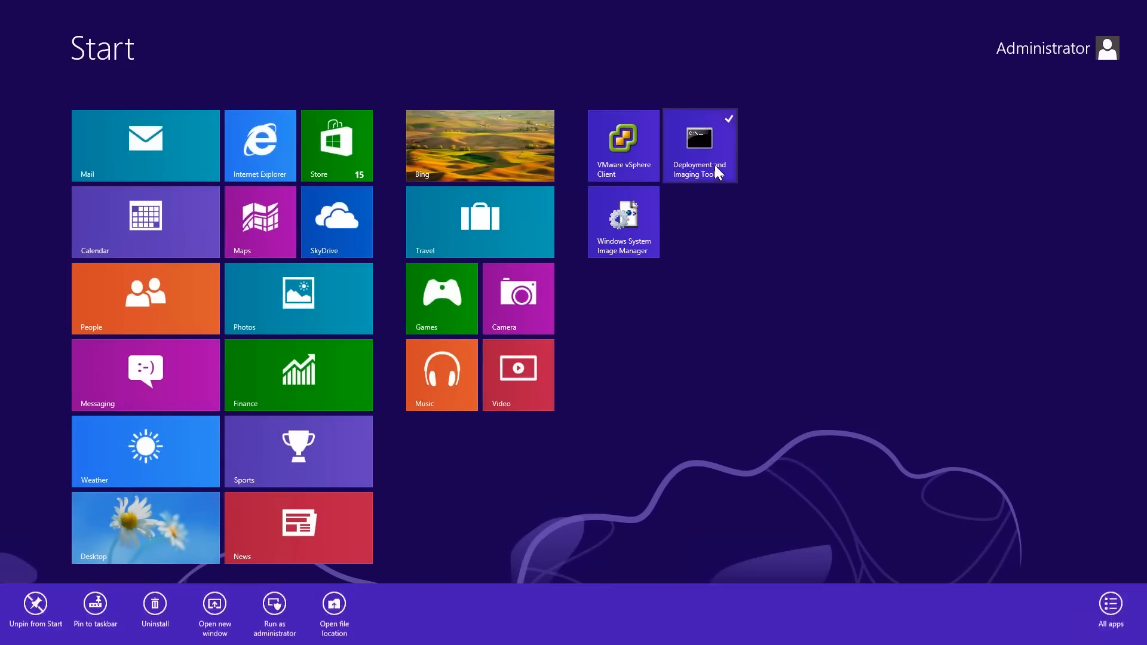
left_click(273, 605)
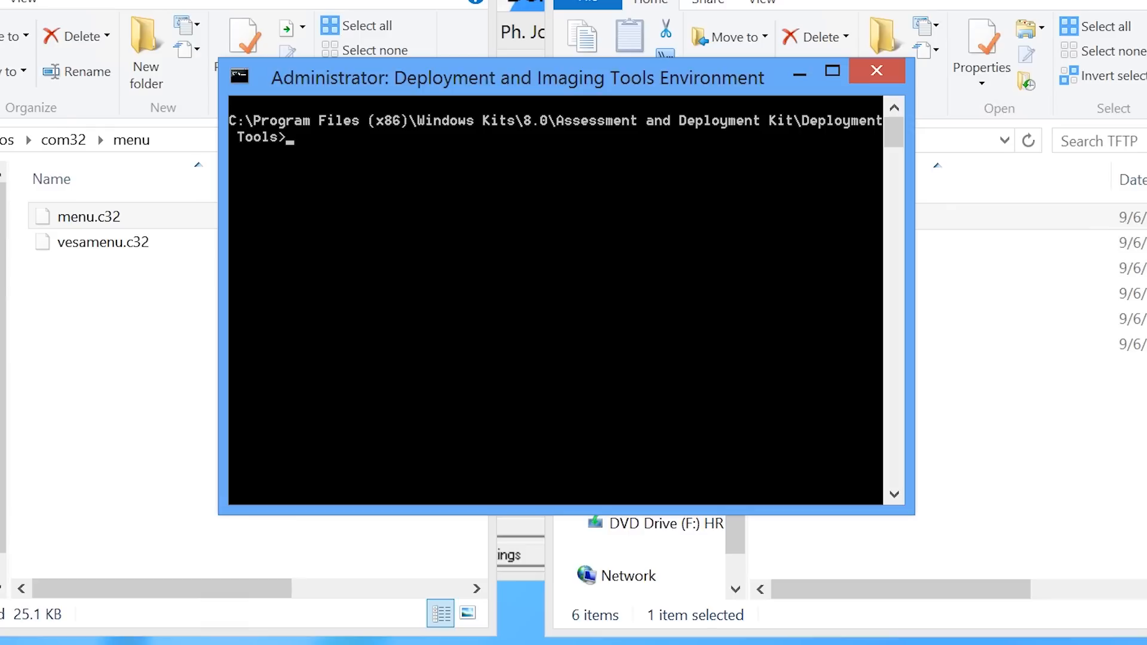
From C:\, run copype amd64 c:\WinPEx64, then type the imagex /mountrw command for boot.wim.
type("cd \\")
key("Return")
type("copype ")
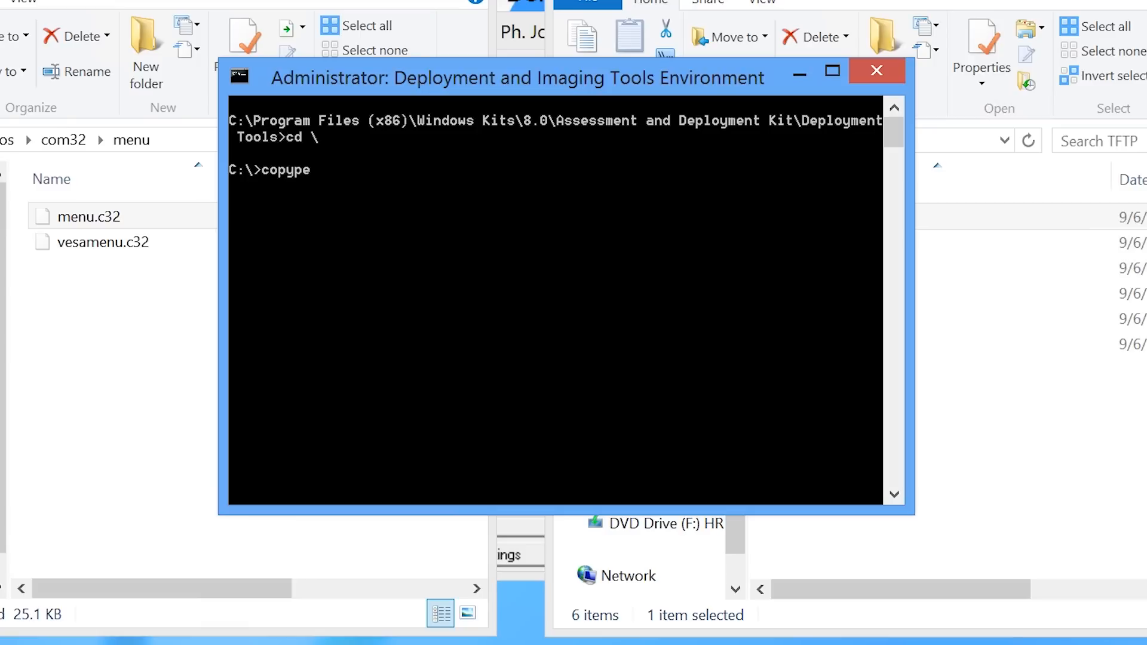
type("amd64 c:\\WinPEx64")
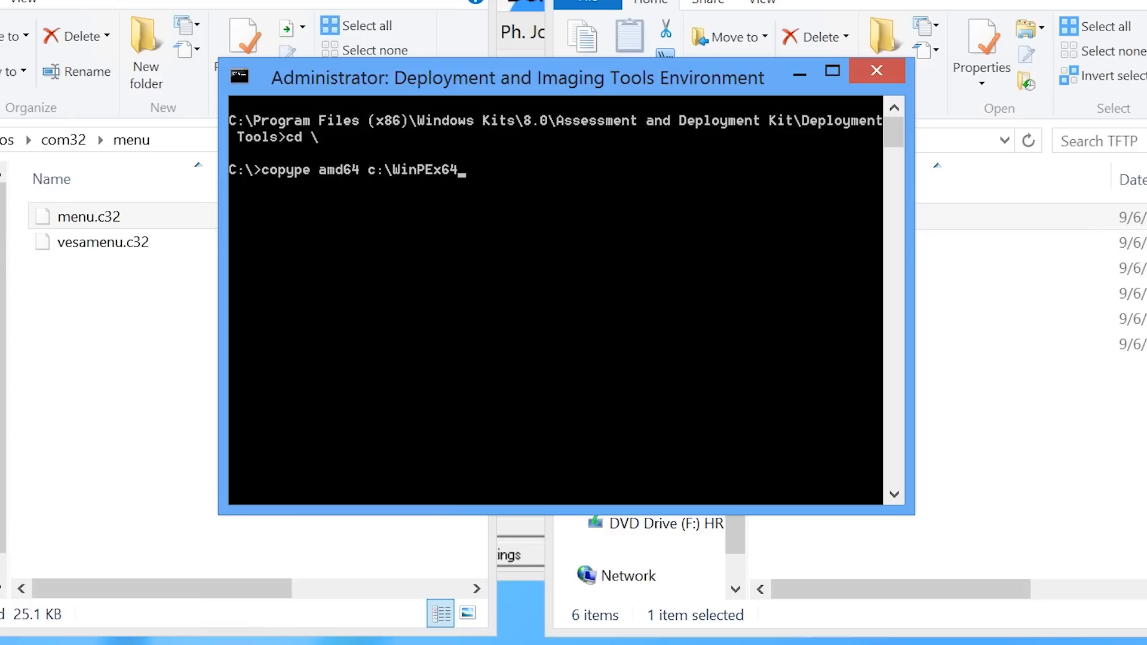
key("Return")
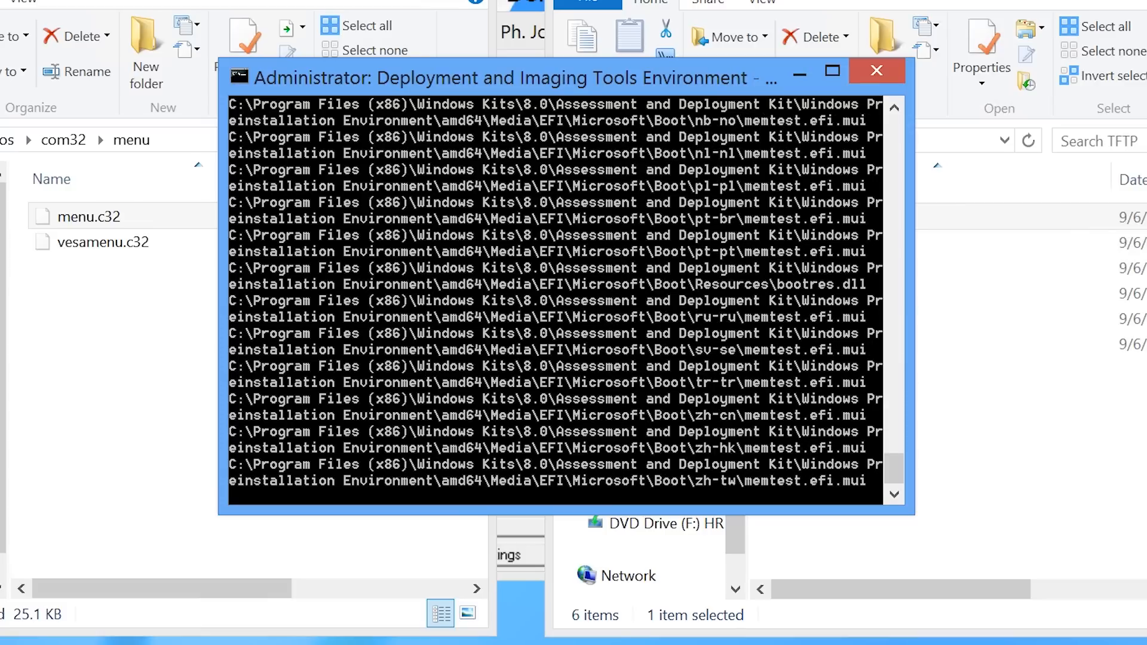
type("imagex /mountrw c:\\WinPEx64\\media\\sources\\boot.wim 1 c:\\WinPEx64\\mount")
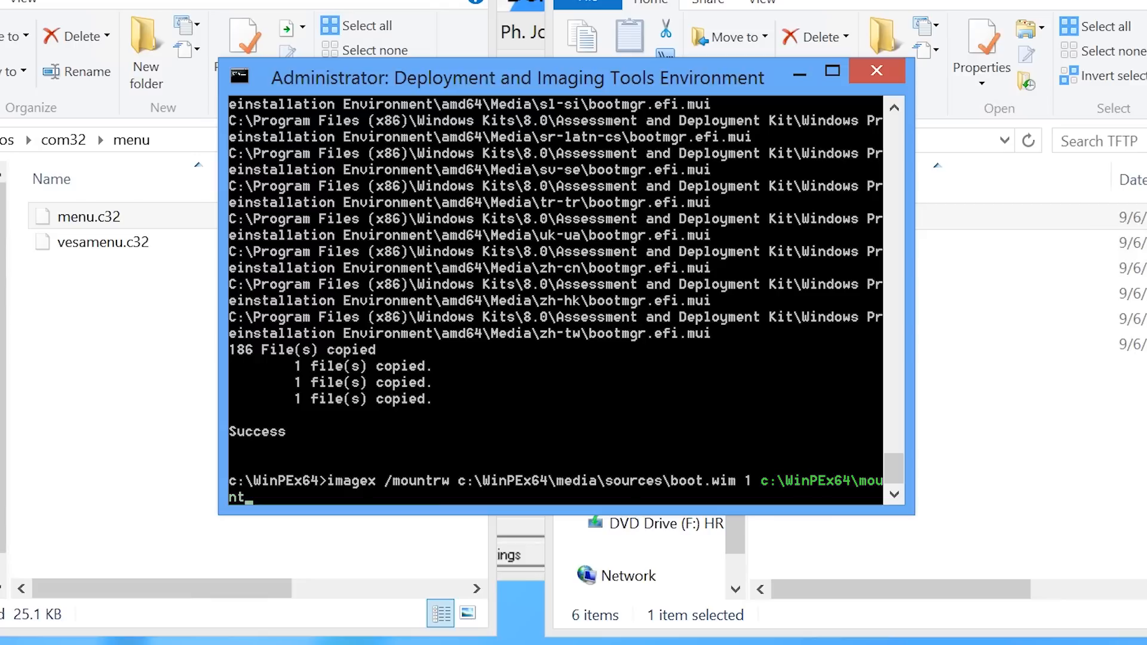
Mount boot.wim at C:\WinPEx64\mount and move into its Windows\System32 folder.
key("Return")
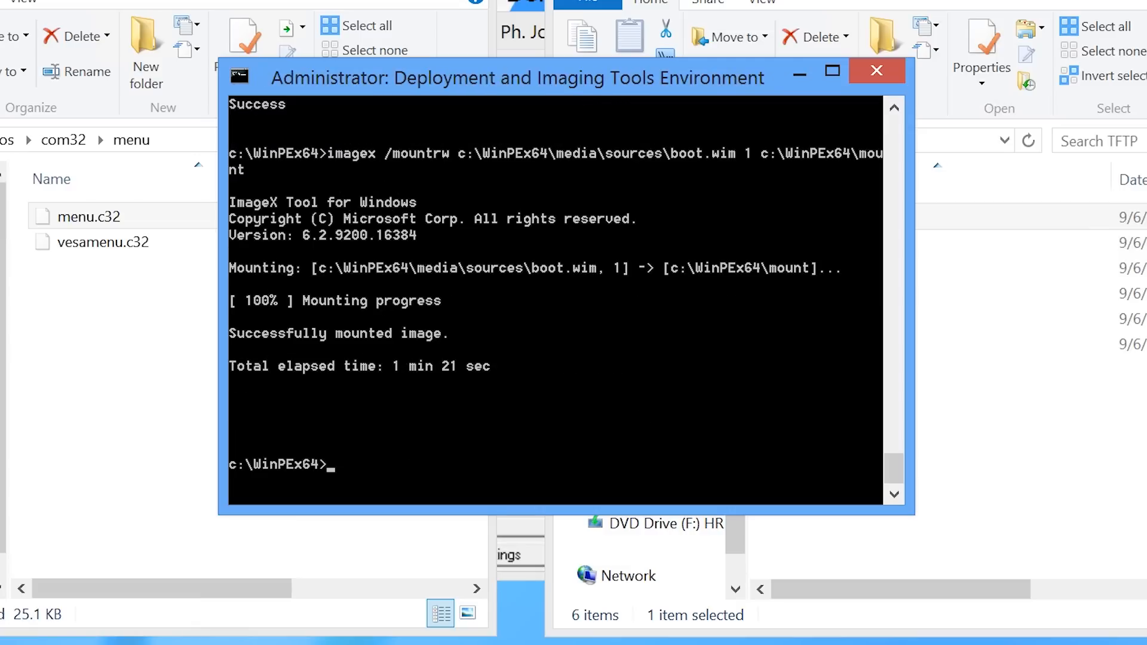
type("cd mount\\WI")
key("Tab")
type("\\SY")
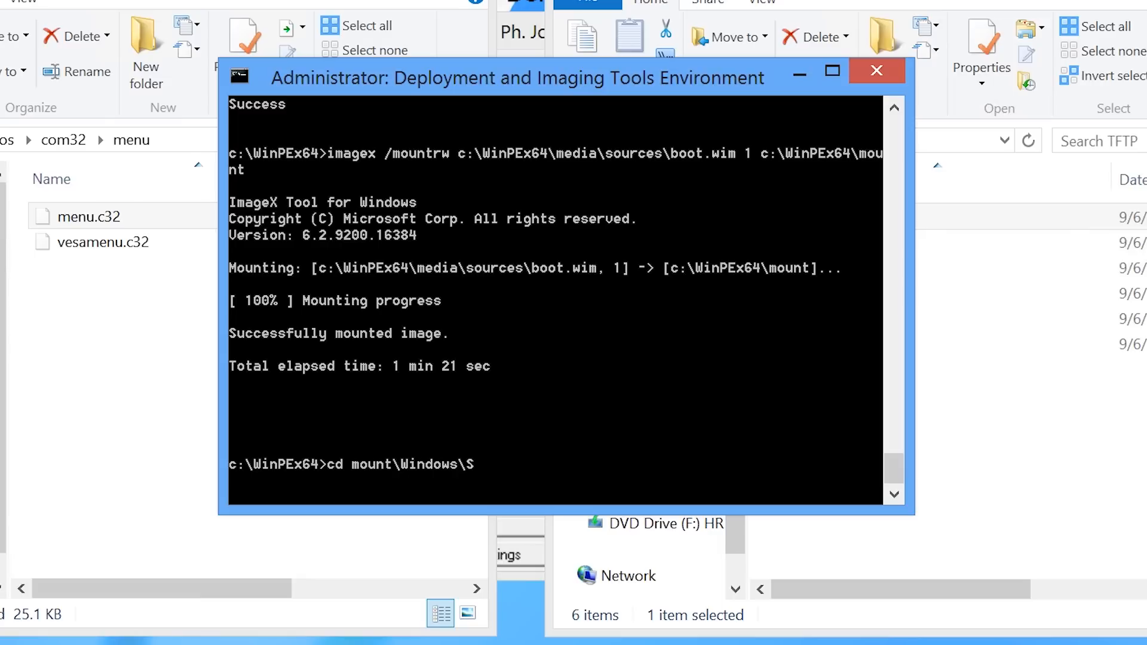
key("Tab")
key("Return")
Create an empty startnet.cmd there and open it in Notepad.
type("echo")
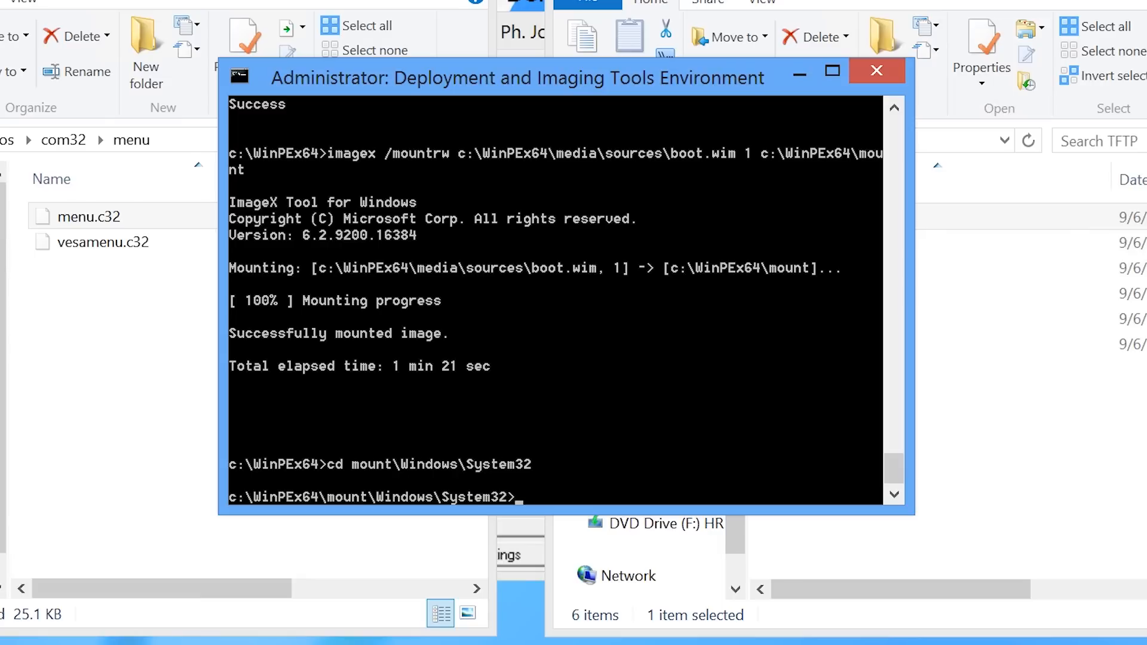
type(".>startnet.cmd")
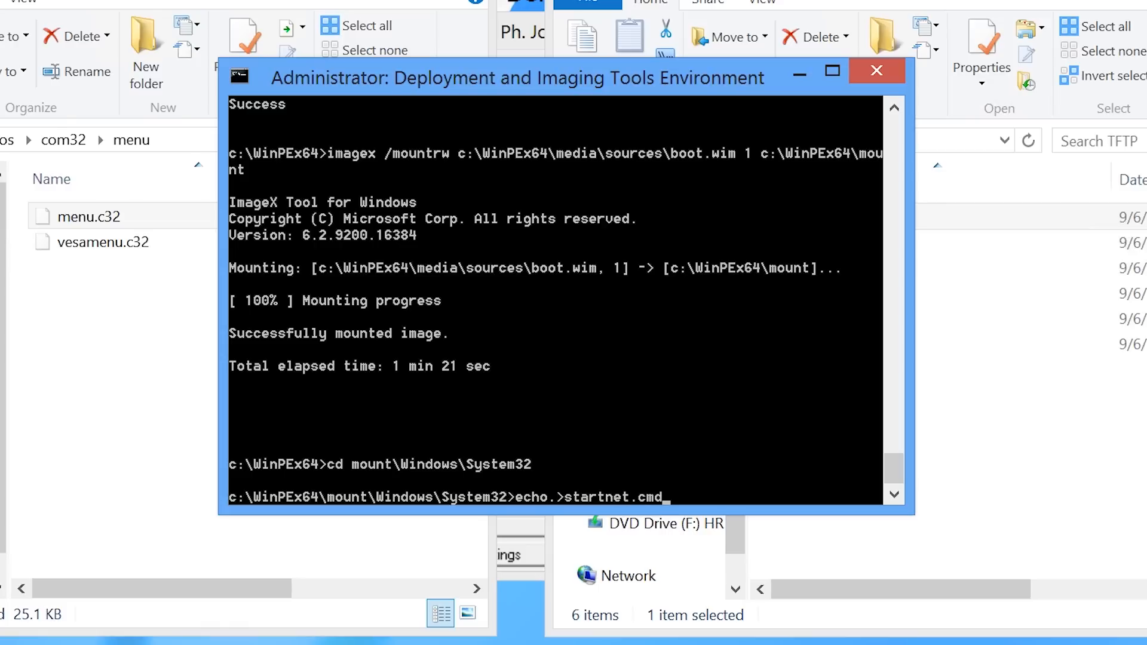
key("Return")
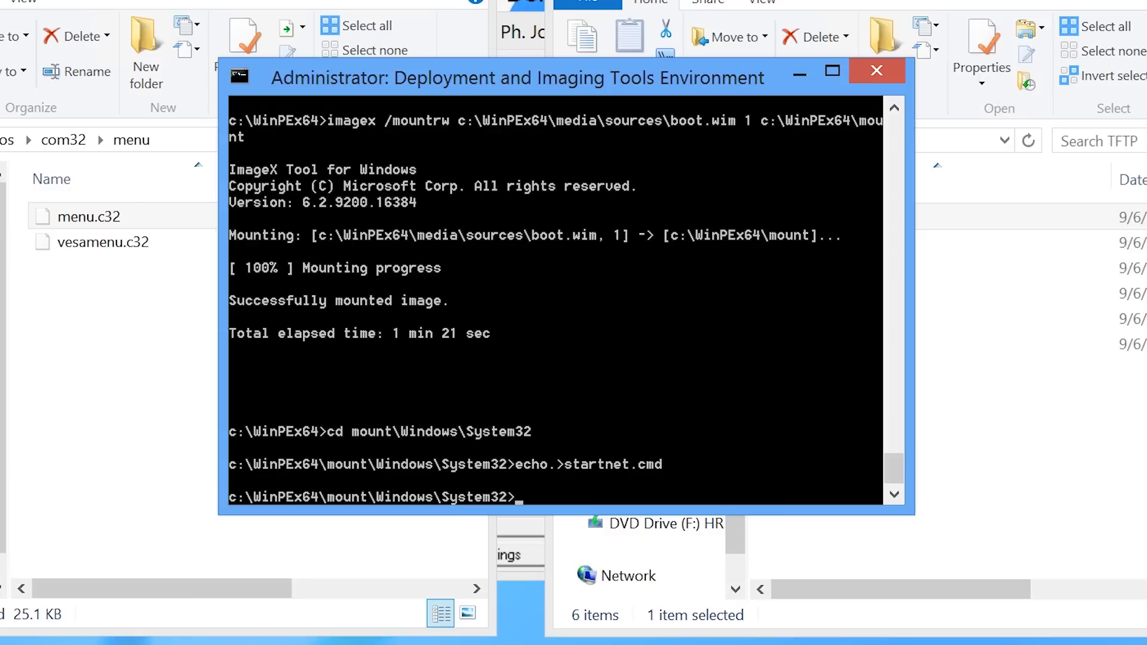
type("notepad.exe startnet.cmd")
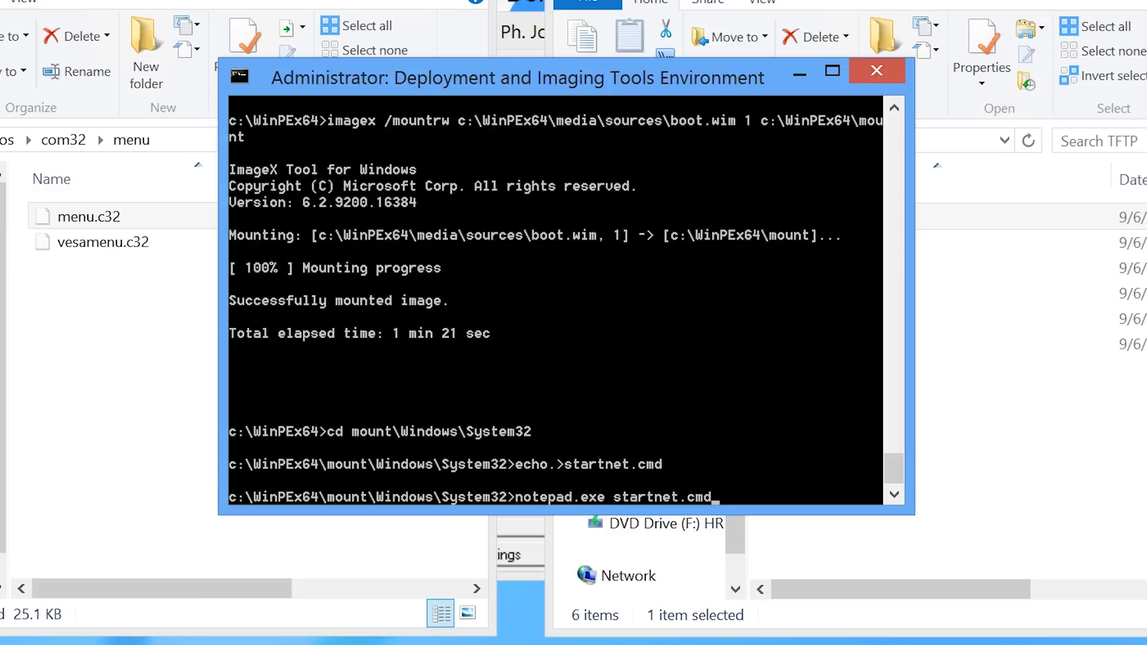
key("Return")
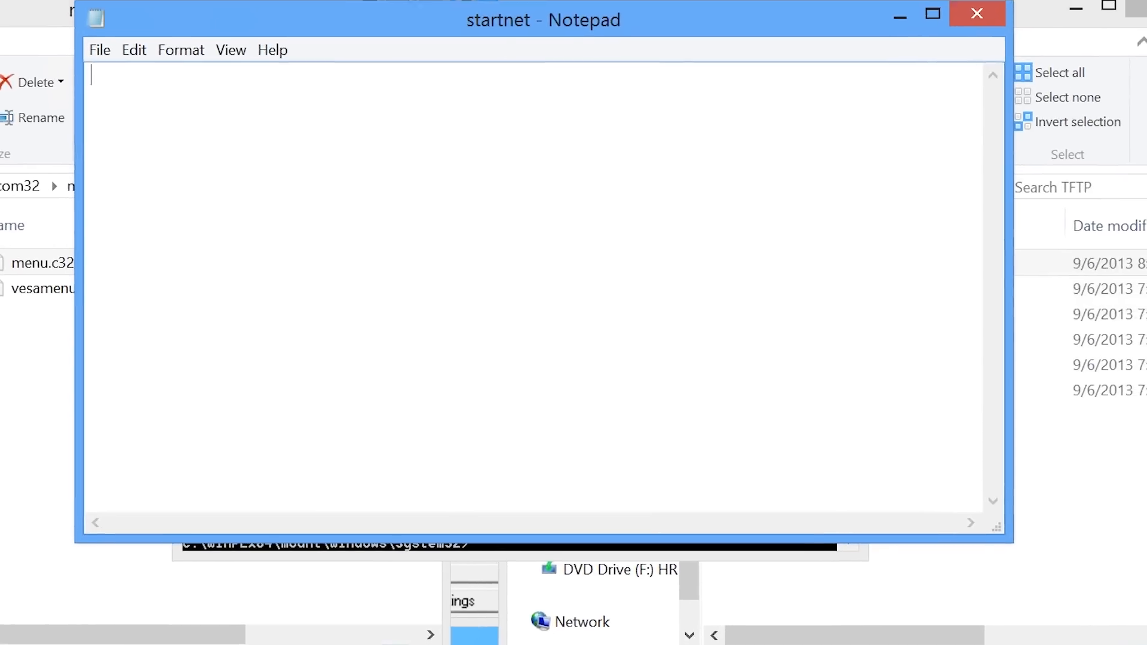
type("@echo off")
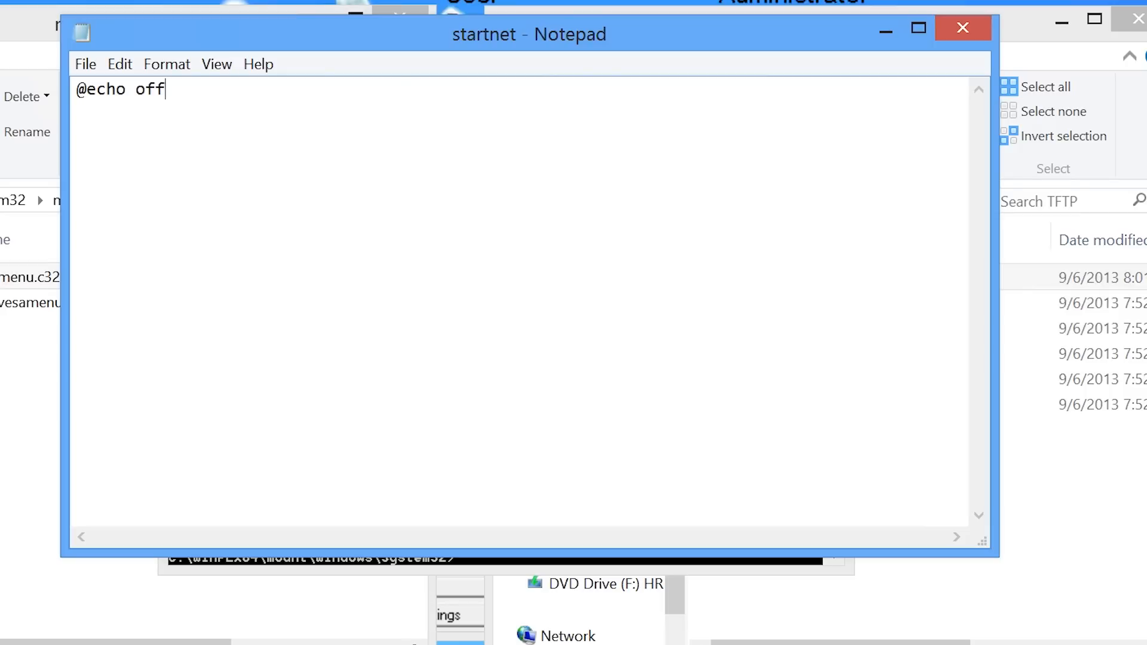
key("Return")
type("wpeinit")
key("Return")
type("%system")
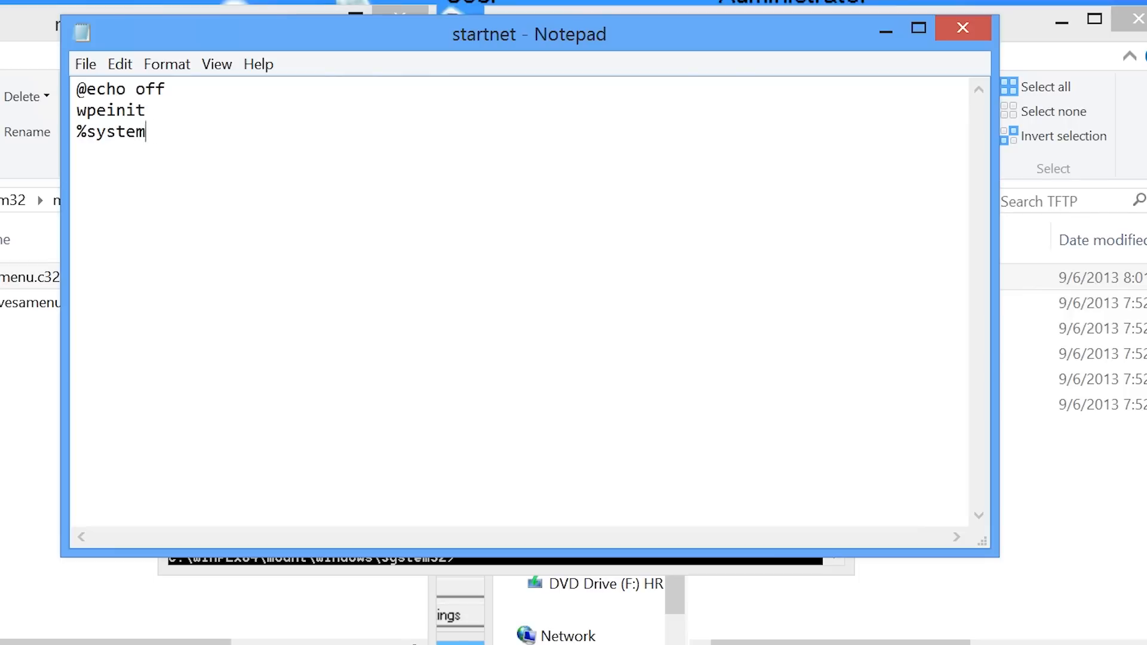
type("root%\\system32\\t")
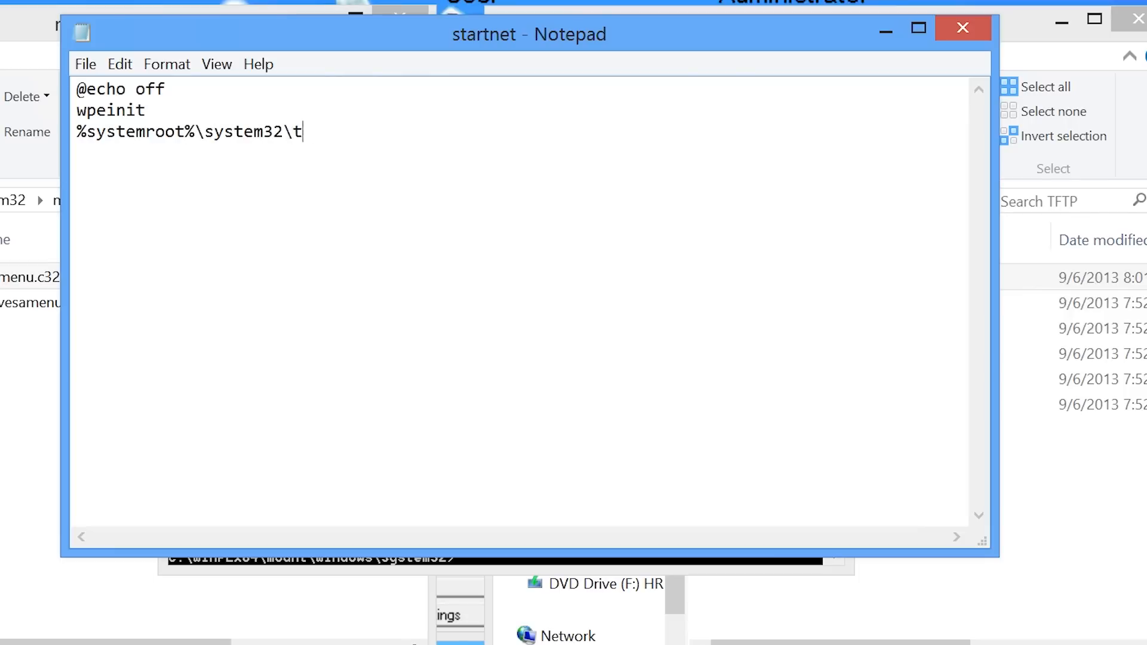
type("imeout 20")
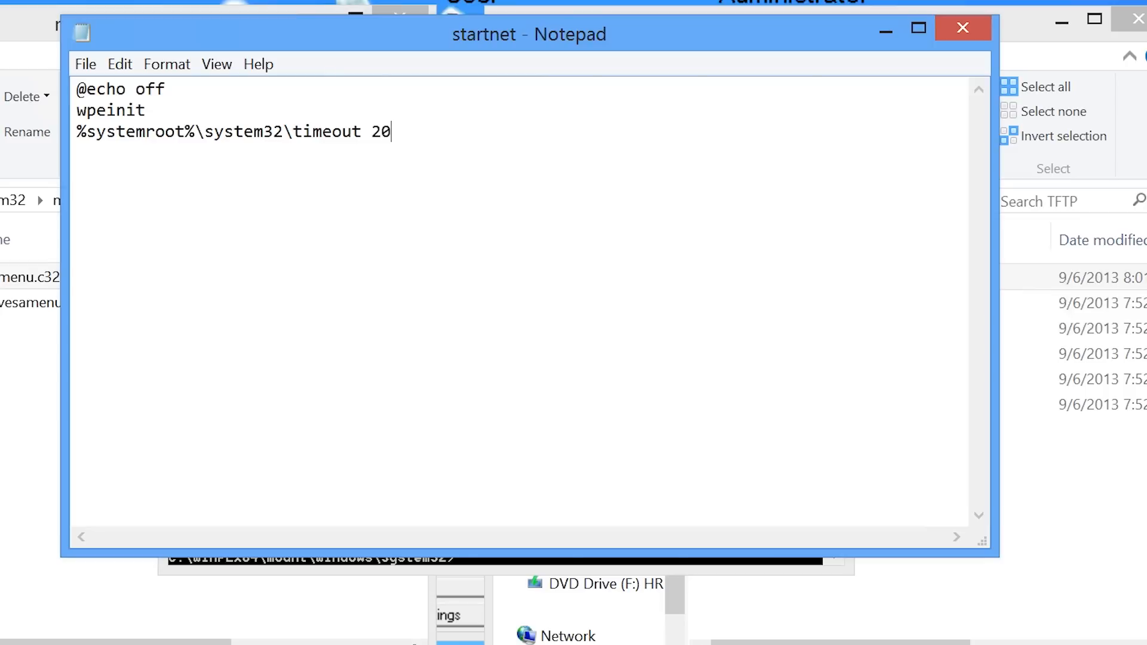
Map I: to \\192.168.2.100\InstallFiles with the share credentials, launch "i:\Windows 8 x64\setup", and save.
key("Return")
type("net use I: ")
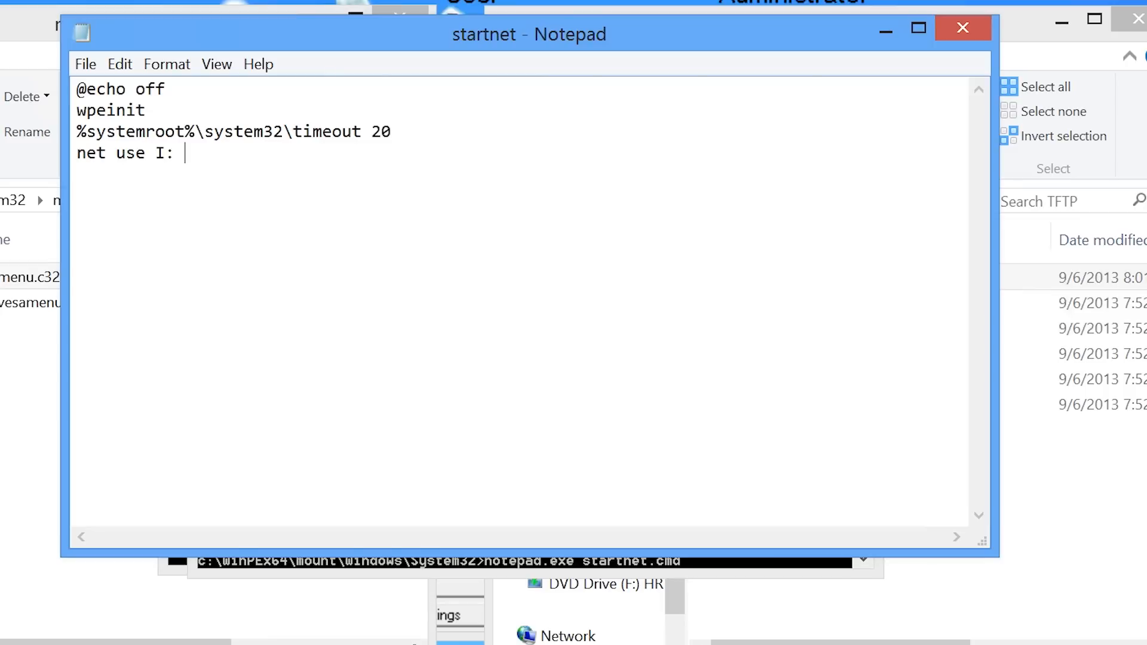
type("\\\\192.168.2.1")
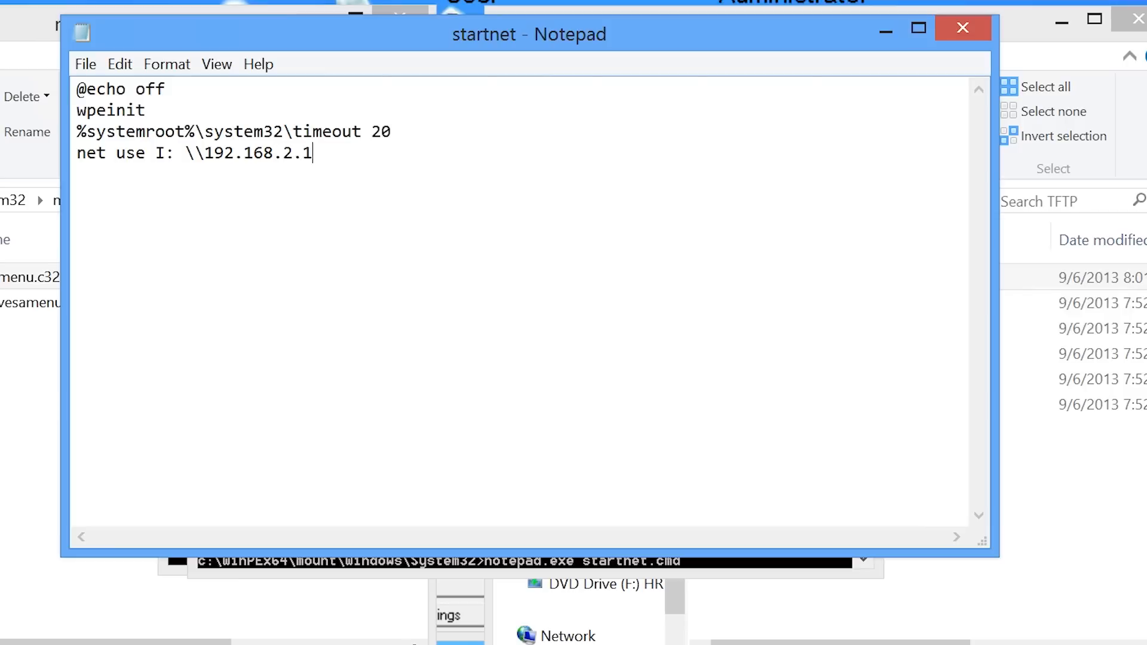
type("00\\InstallFiles /user:admin Pa$$word")
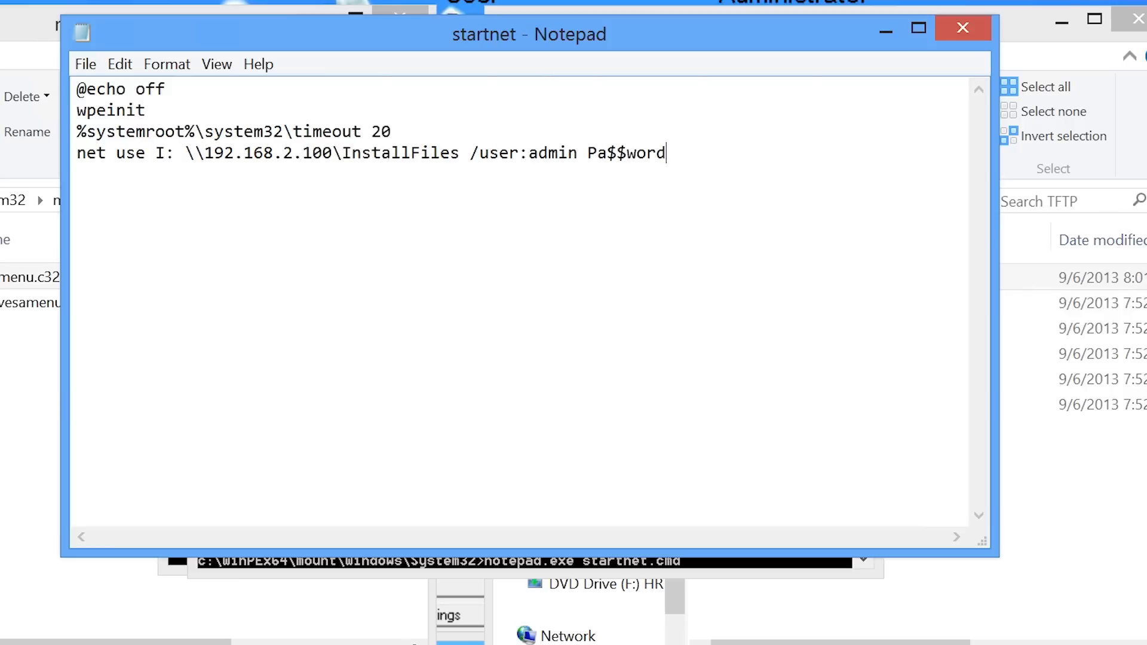
key("Return")
type("\"i:\\Windows 8 x64\\setup")
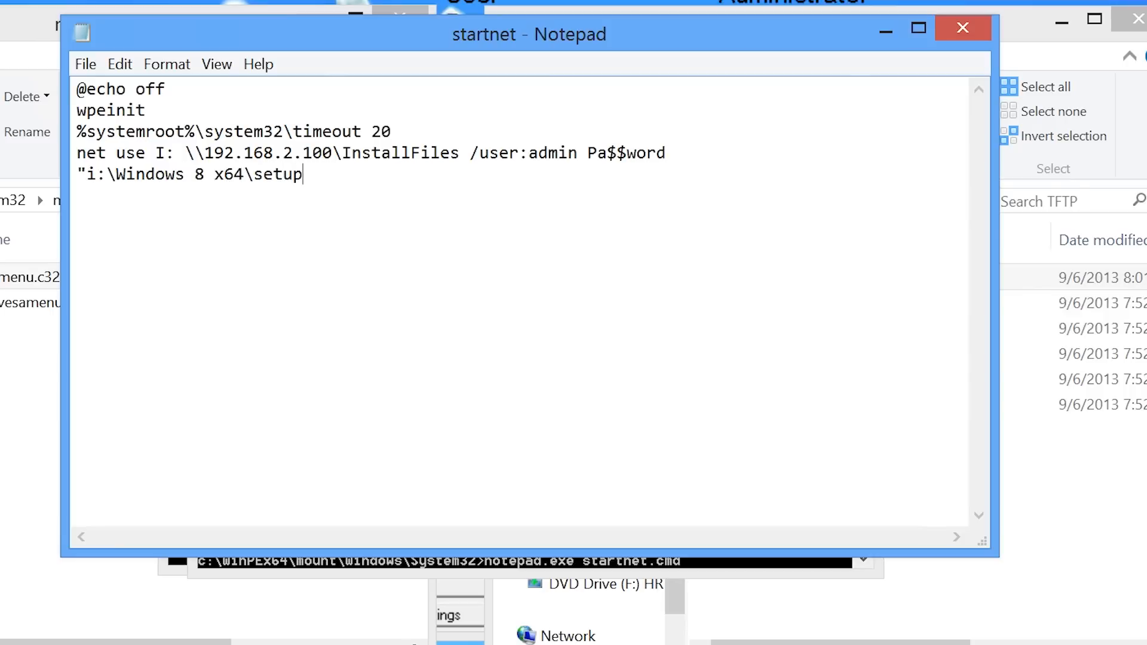
type("\"")
left_click(963, 27)
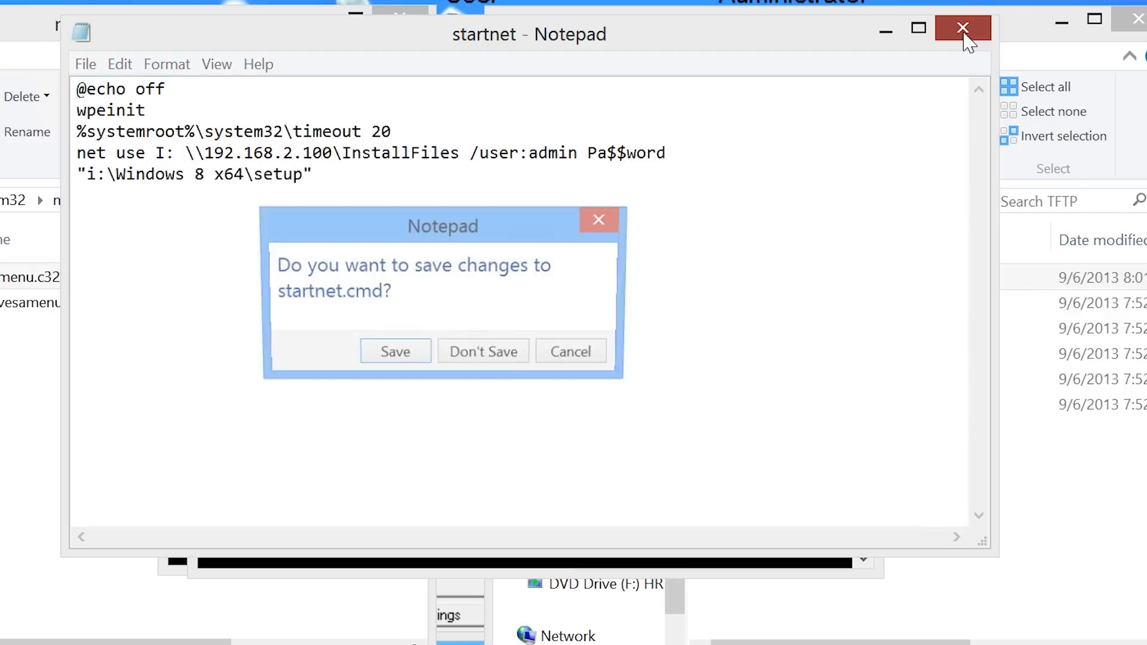
left_click(410, 355)
Copy timeout.exe into the mounted image's system32, then commit and unmount C:\WinPEx64\mount.
type("co")
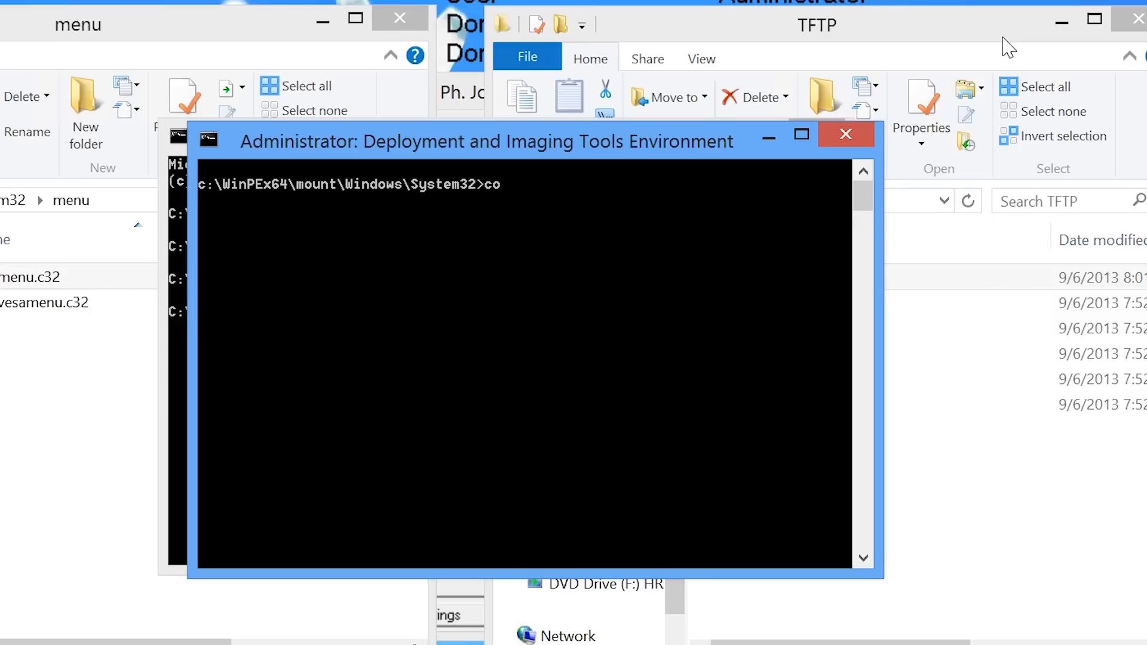
type("py c:\\Windows\\System32\\timeout.")
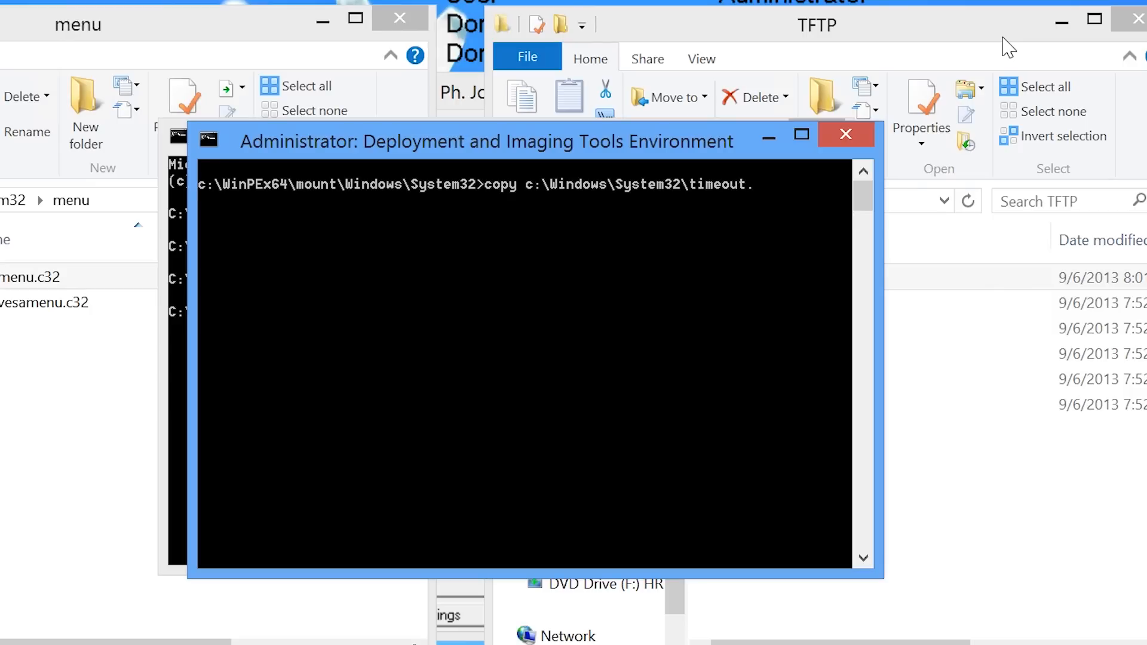
type("exe c:\\WinPEx64\\mount\\Windows")
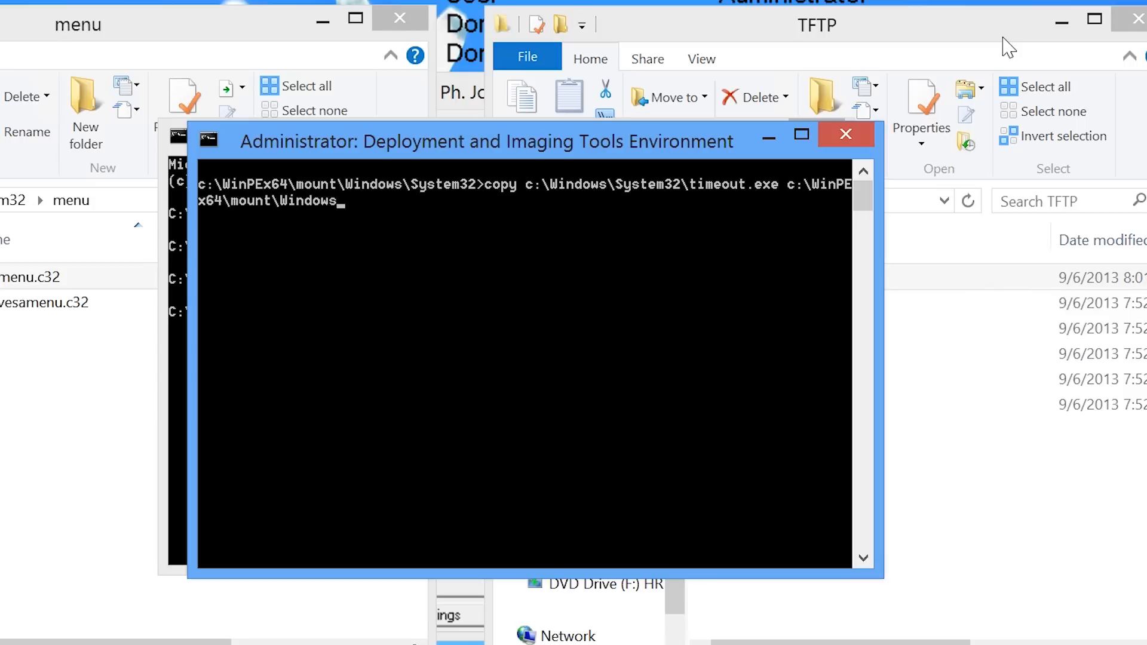
type("\\system32")
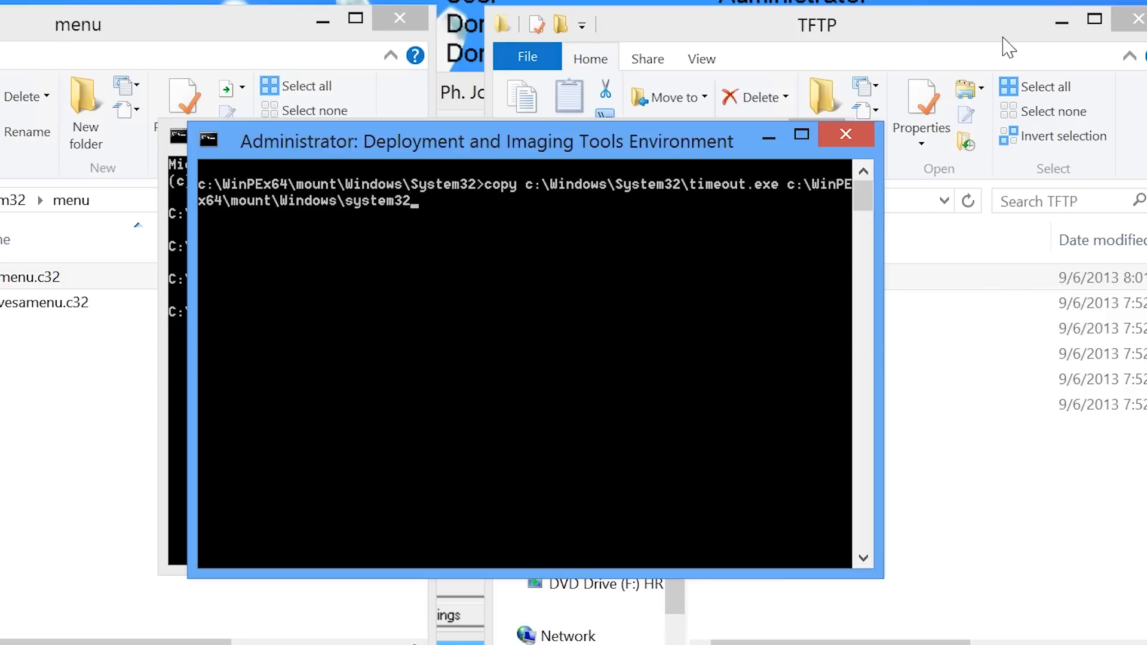
key("Return")
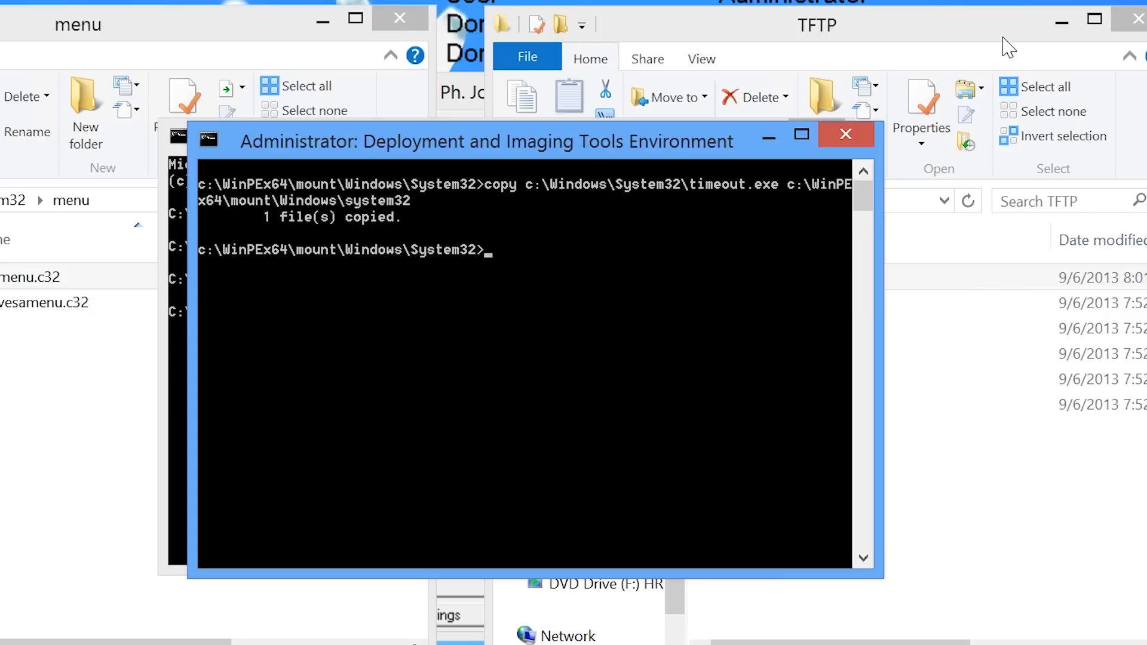
type("imagex /unmount c:\\WinPEx64\\mount /commit")
key("Return")
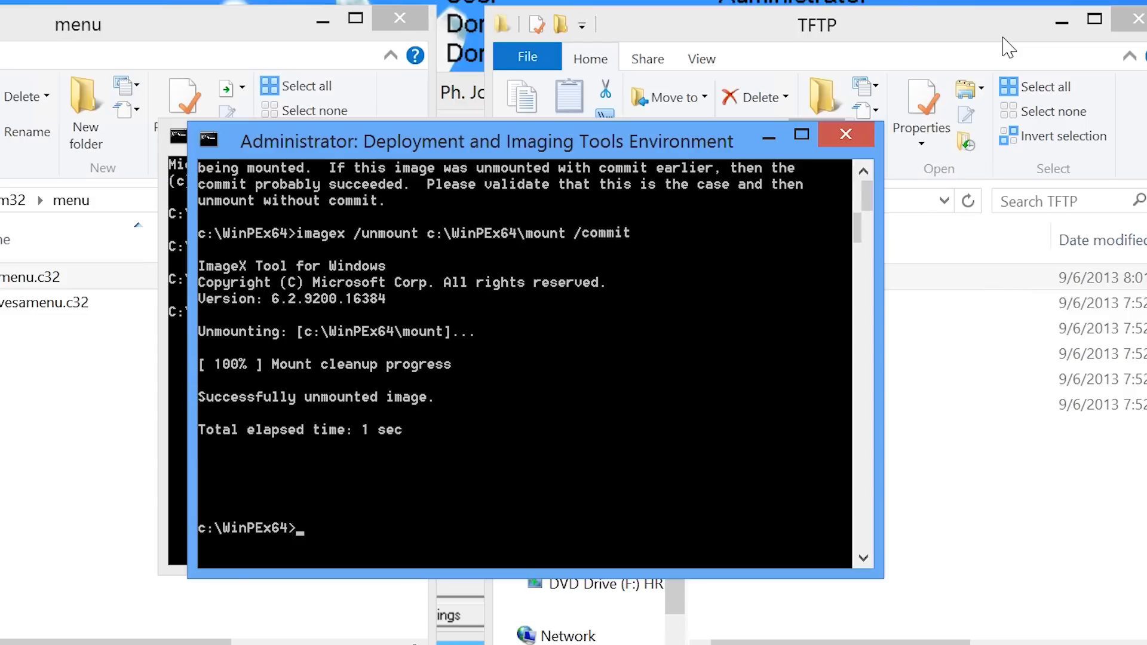
Build WinPEx64.iso on the desktop from c:\WinPEx64 with MakeWinPEMedia, then close the console.
type("MakeWinPEMedia /iso c:\\Win")
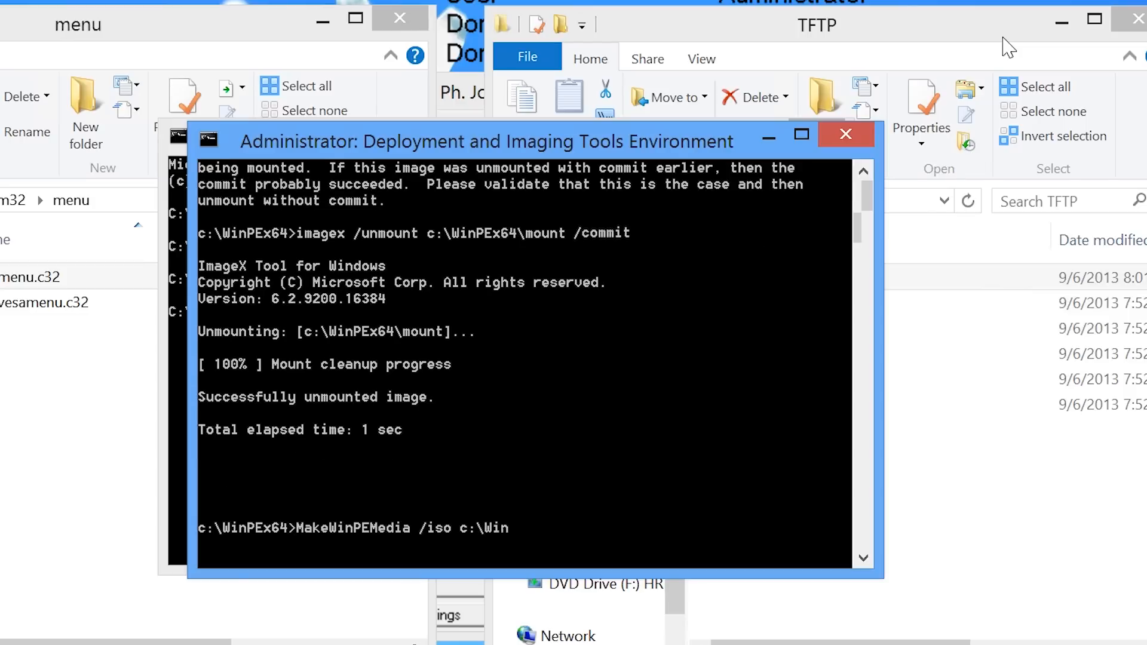
type("PEx64 %HomePath%\\desktop\\WinPEx64.iso")
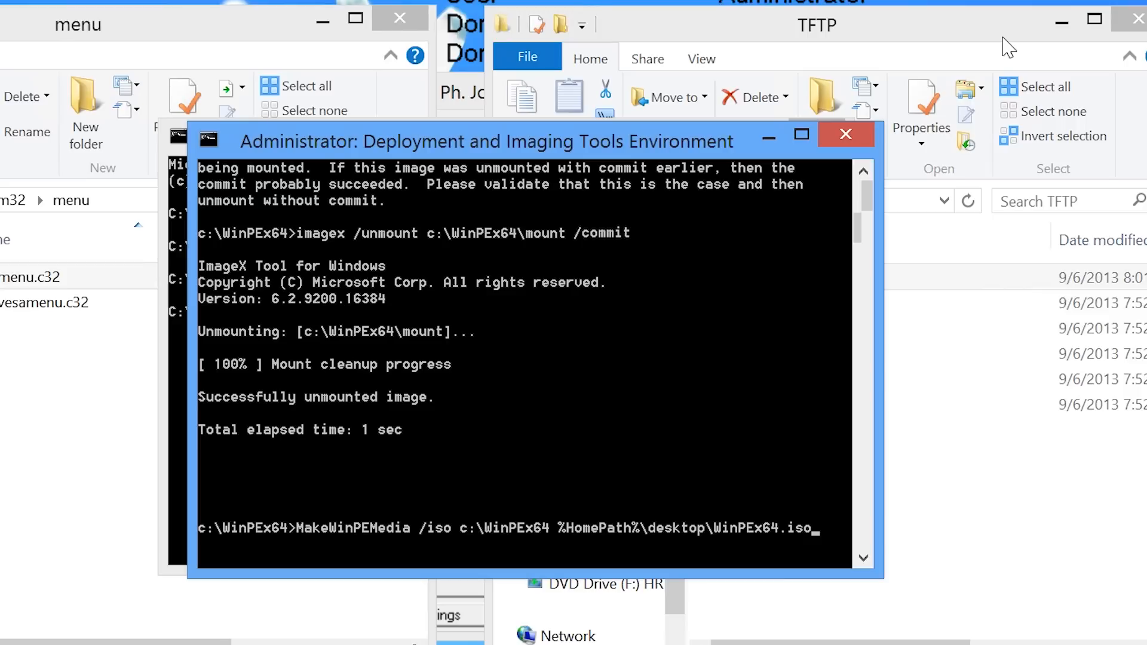
key("Return")
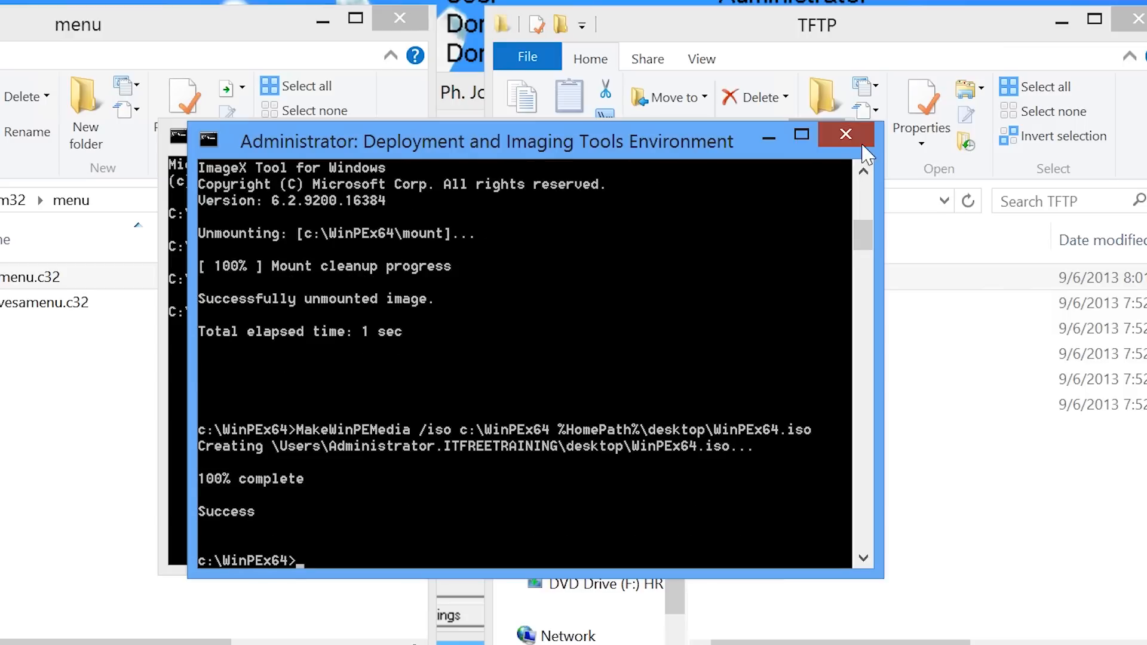
left_click(845, 134)
Copy the WinPEx64 and WinPEx86 ISOs from the desktop into C:\TFTP.
left_click(814, 133)
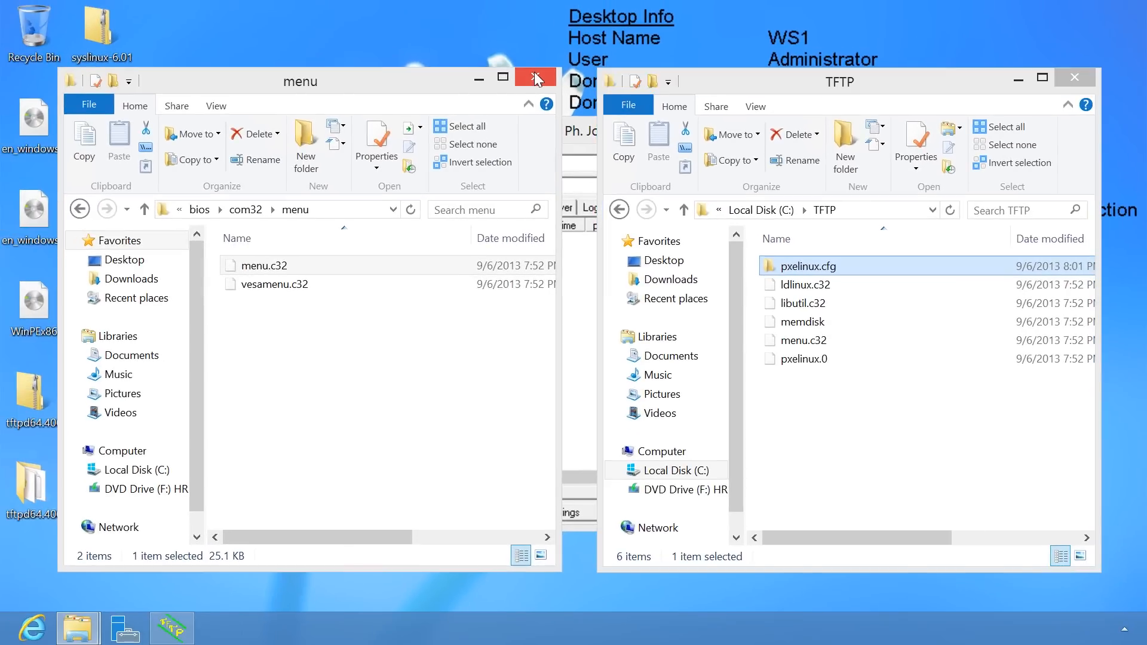
left_click(474, 50)
left_click(99, 214)
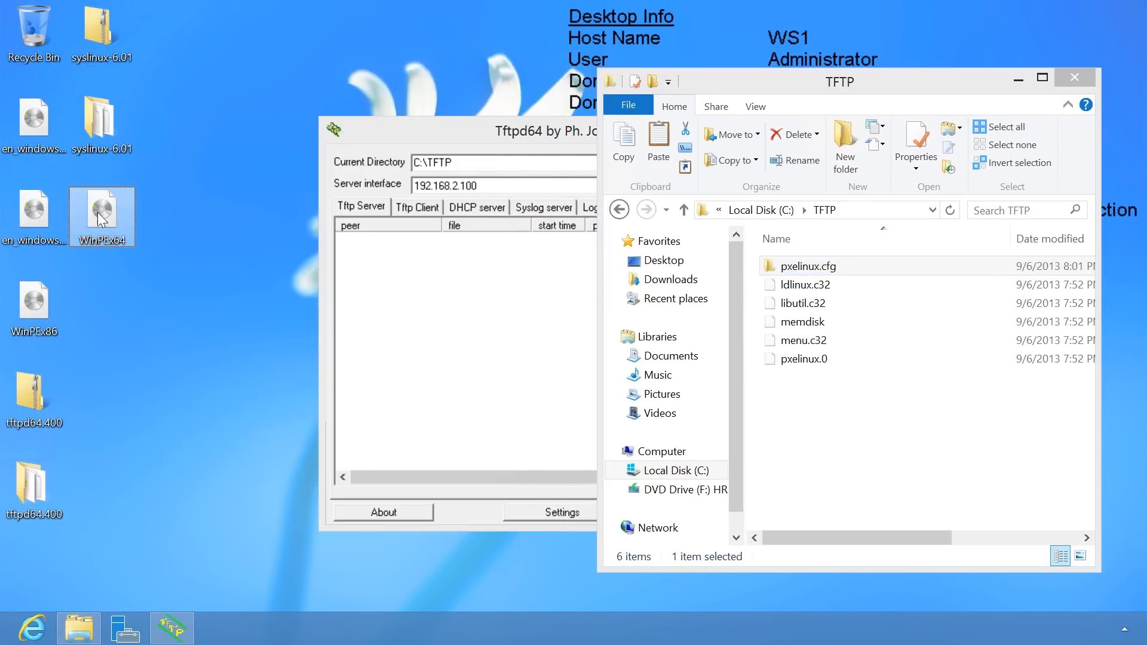
right_click(27, 288)
left_click(106, 408)
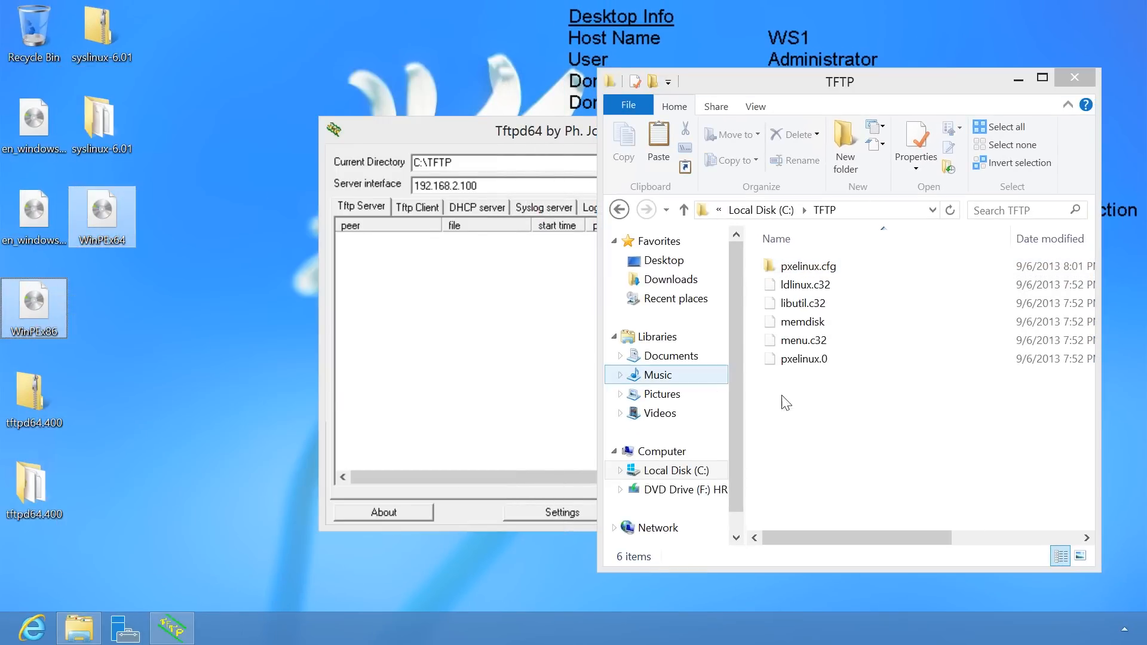
right_click(808, 398)
left_click(919, 282)
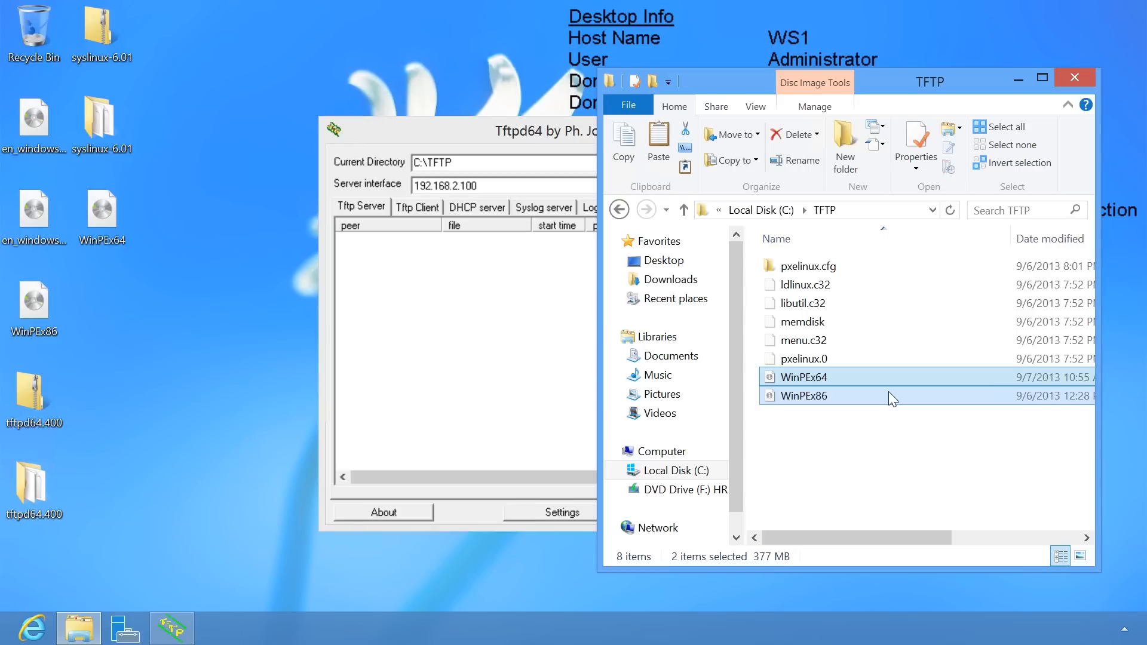
Create a new folder named 'Windows 8 x64' inside C:\InstallFiles.
left_click(761, 210)
double_click(803, 285)
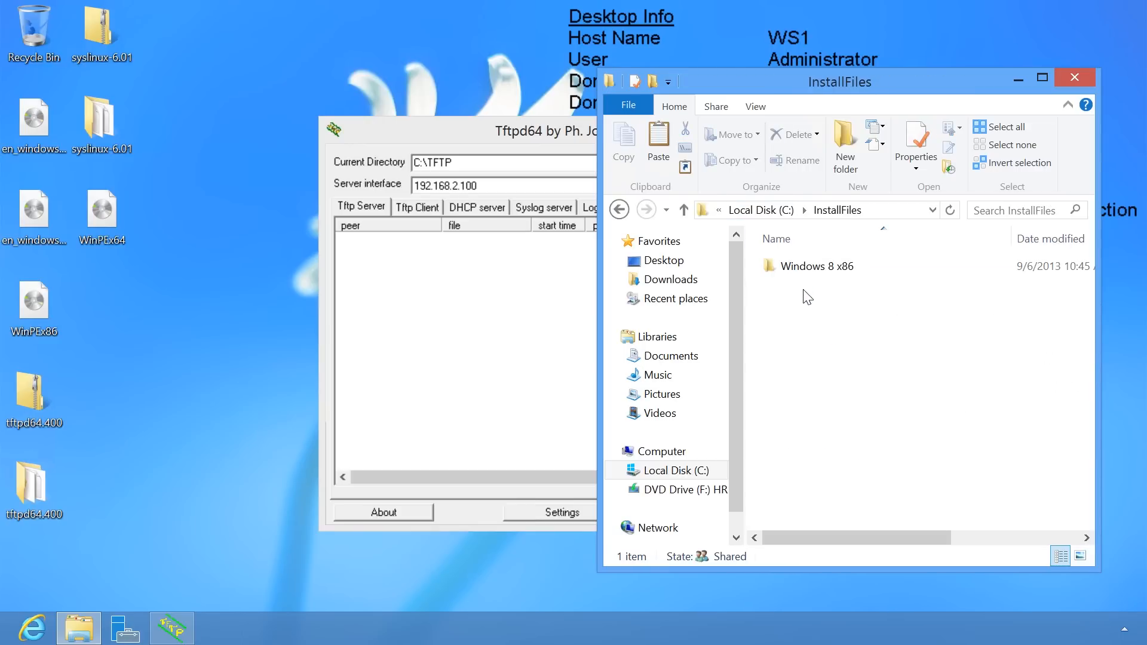
right_click(801, 291)
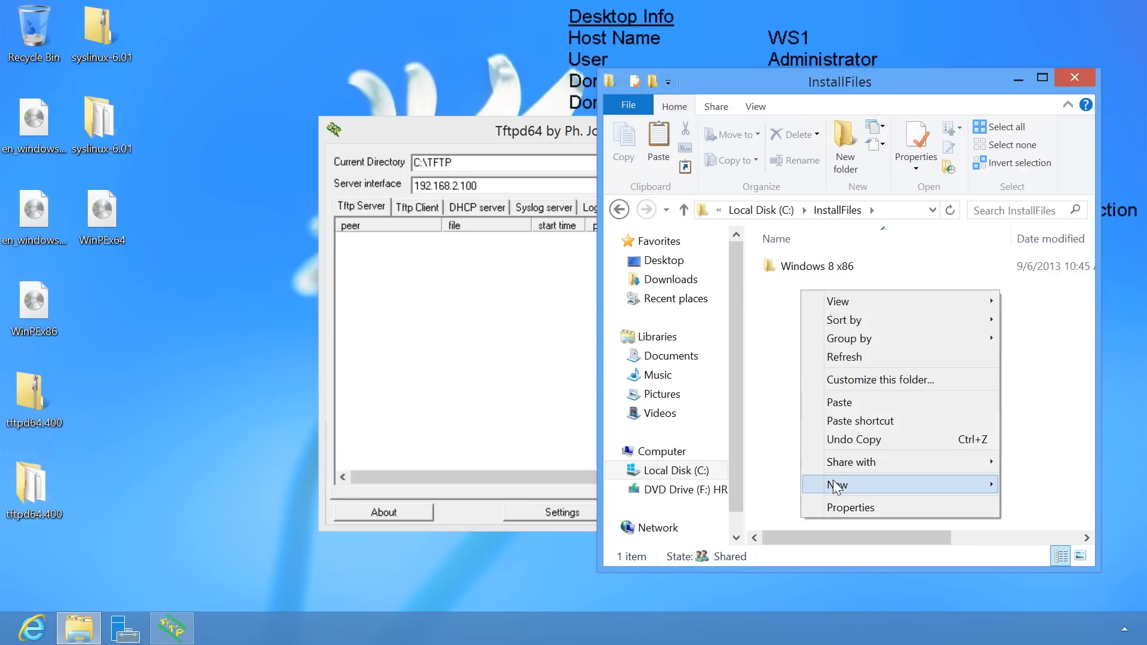
mouse_move(831, 486)
left_click(760, 488)
type("Windows 8 x64")
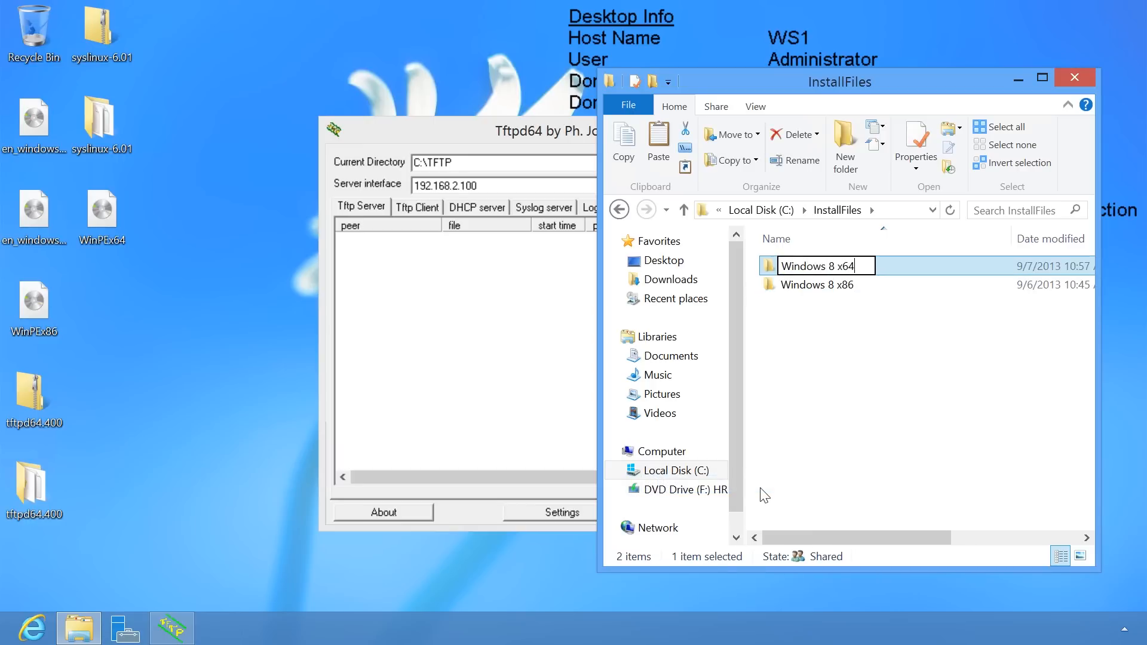
key("Return")
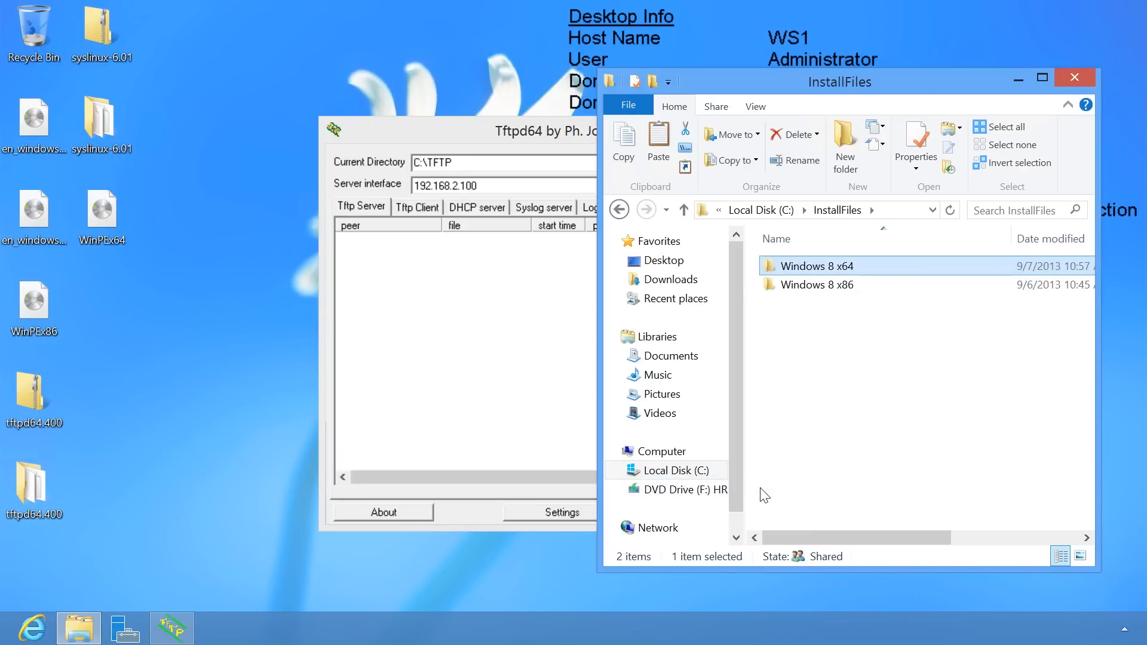
Mount the en_windows installation ISO and copy all its disc files into the Windows 8 x64 folder.
right_click(30, 212)
left_click(56, 223)
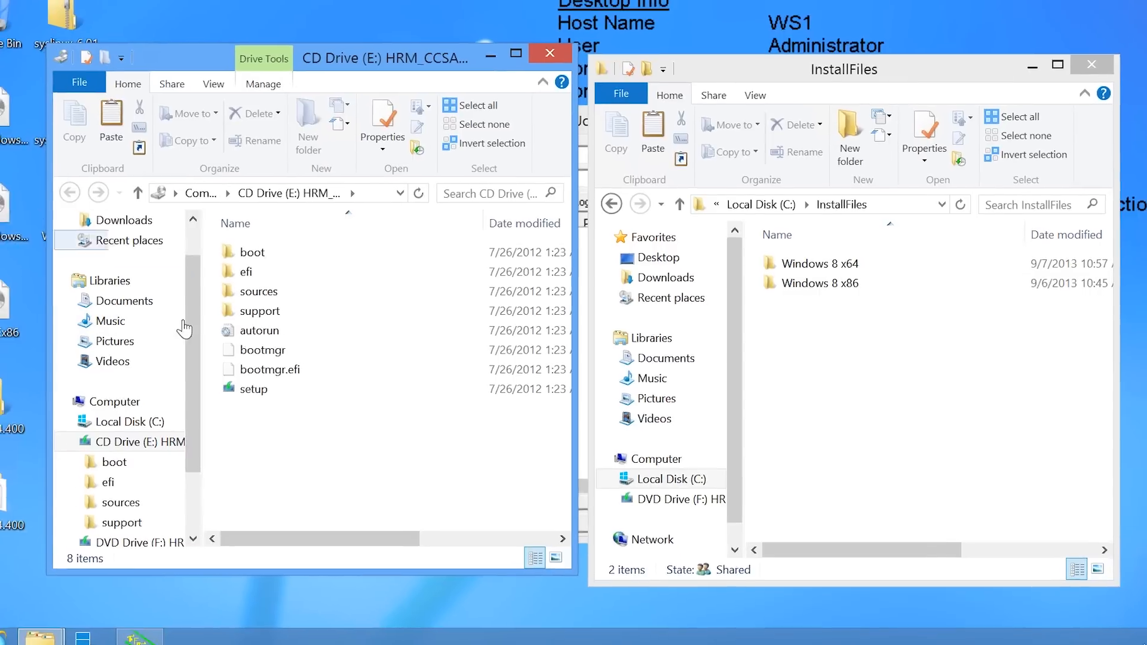
key("ctrl+a")
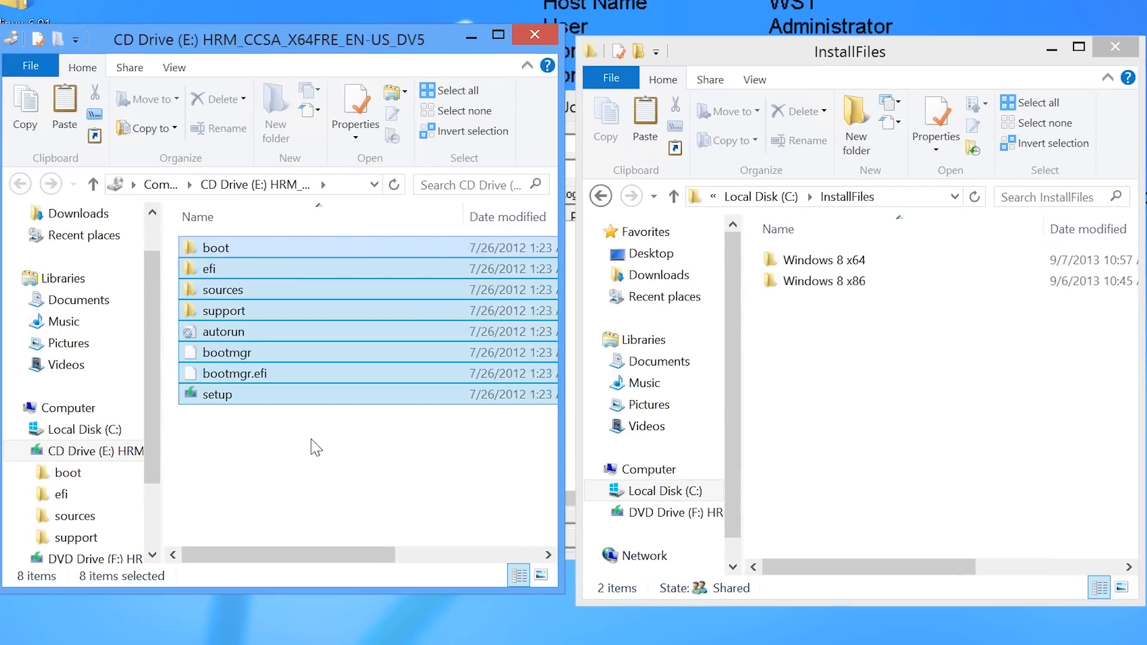
left_click_drag(218, 309, 797, 264)
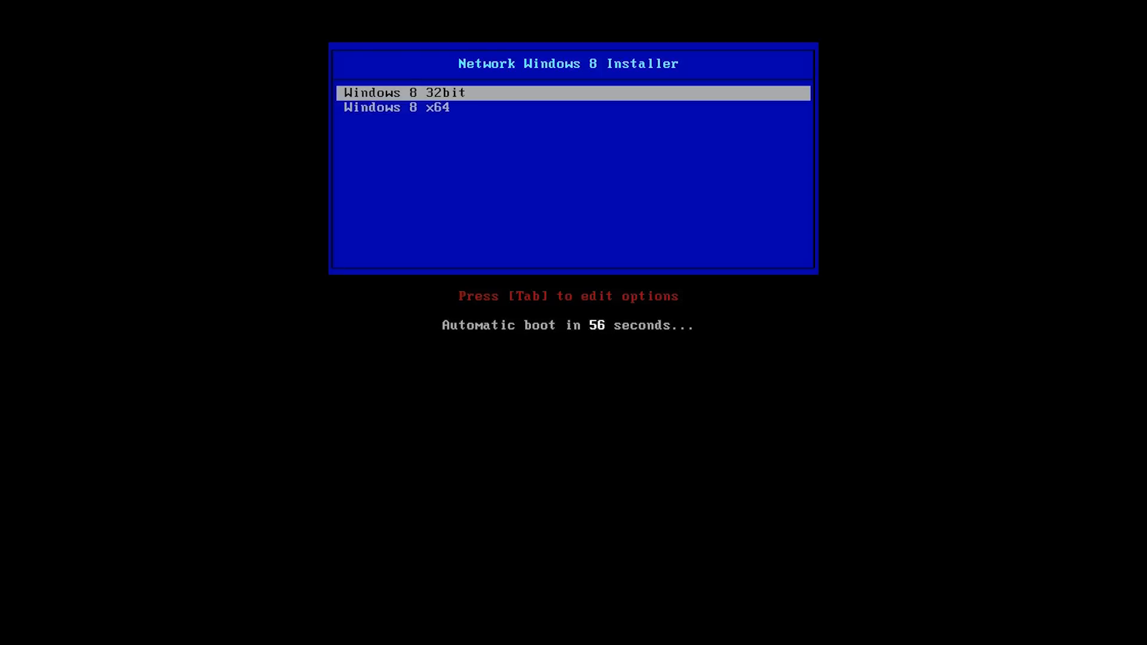
Boot the Windows 8 x64 entry from the PXELINUX menu to load WinPEx64.iso.
key("Down")
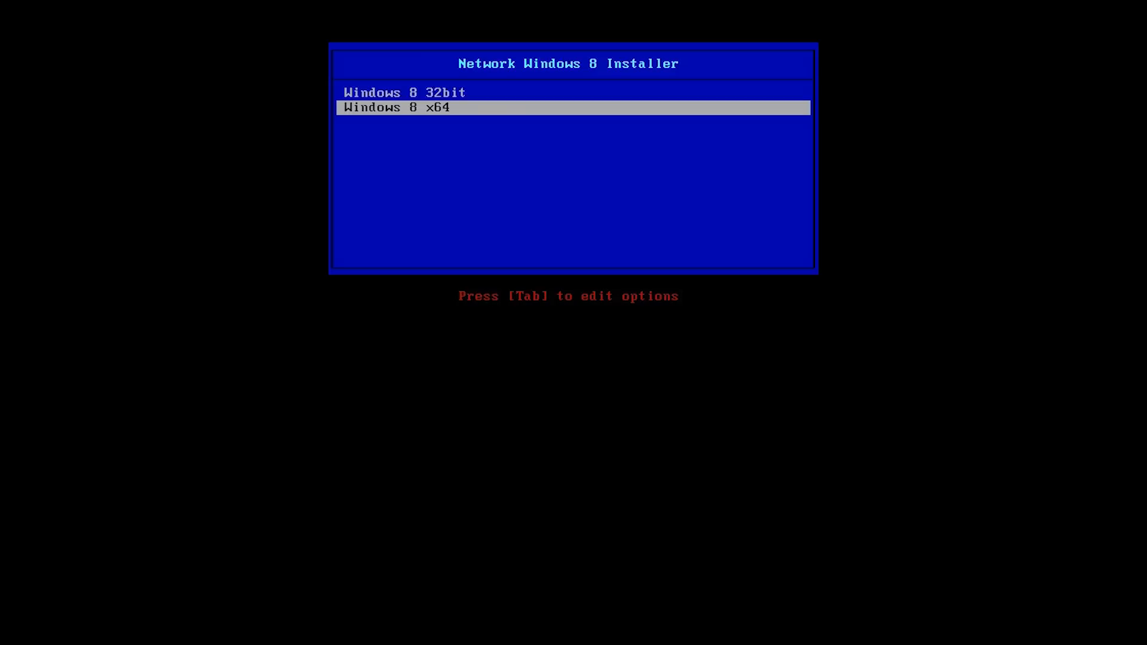
key("Return")
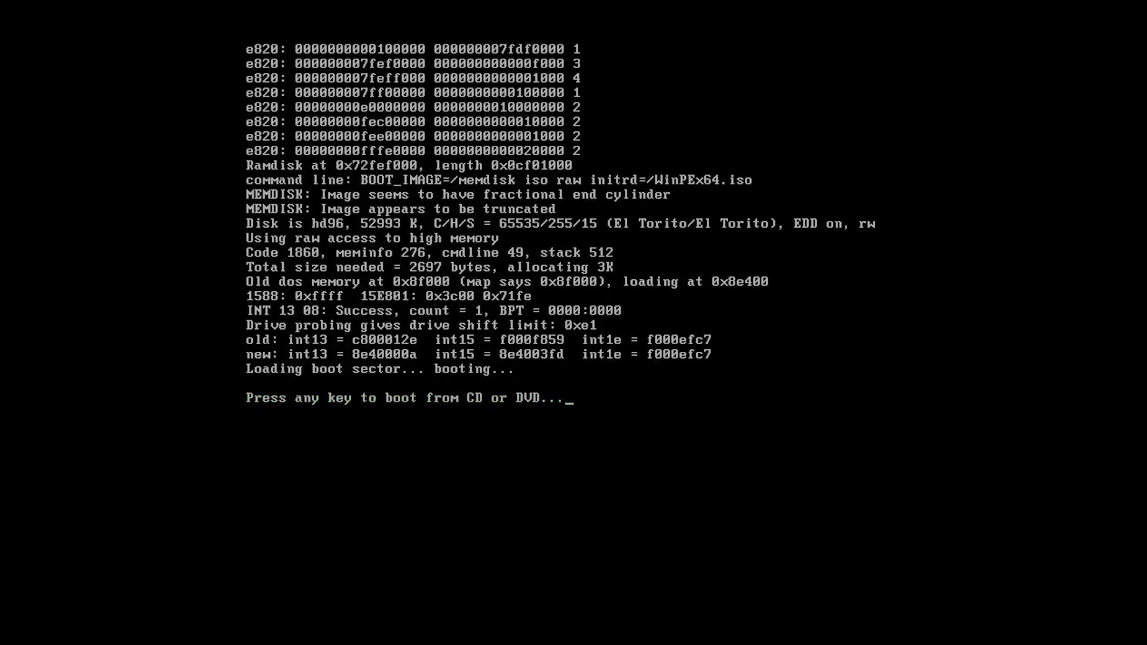
Boot WinPE from the virtual CD, keep English (United States) settings, and choose Install now.
key("Return")
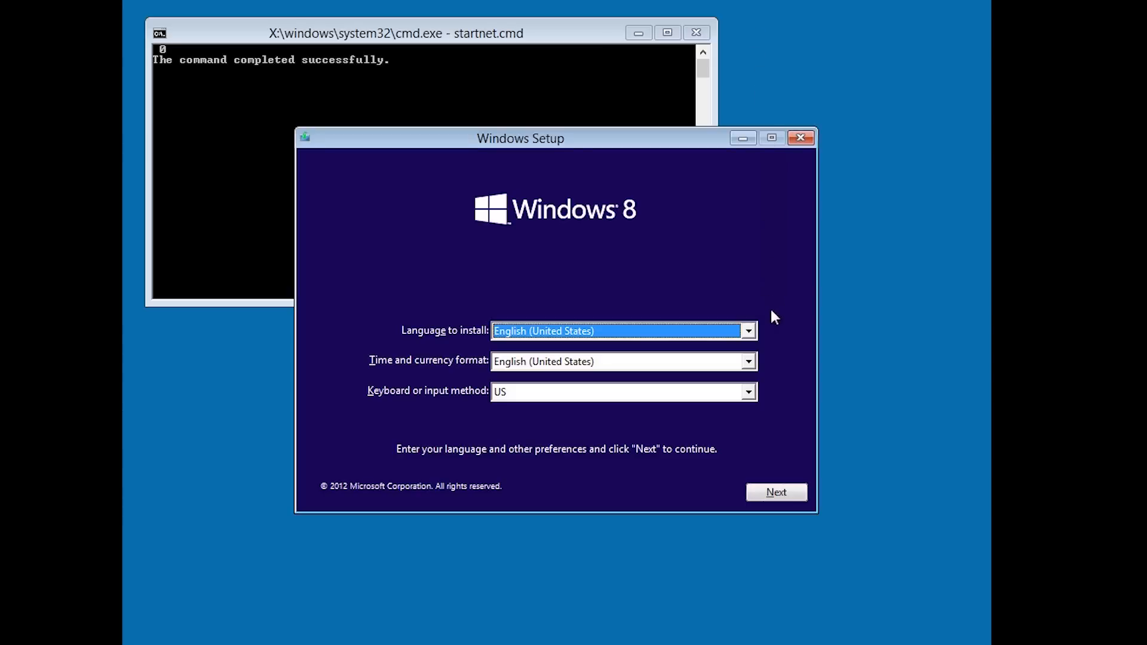
left_click(776, 491)
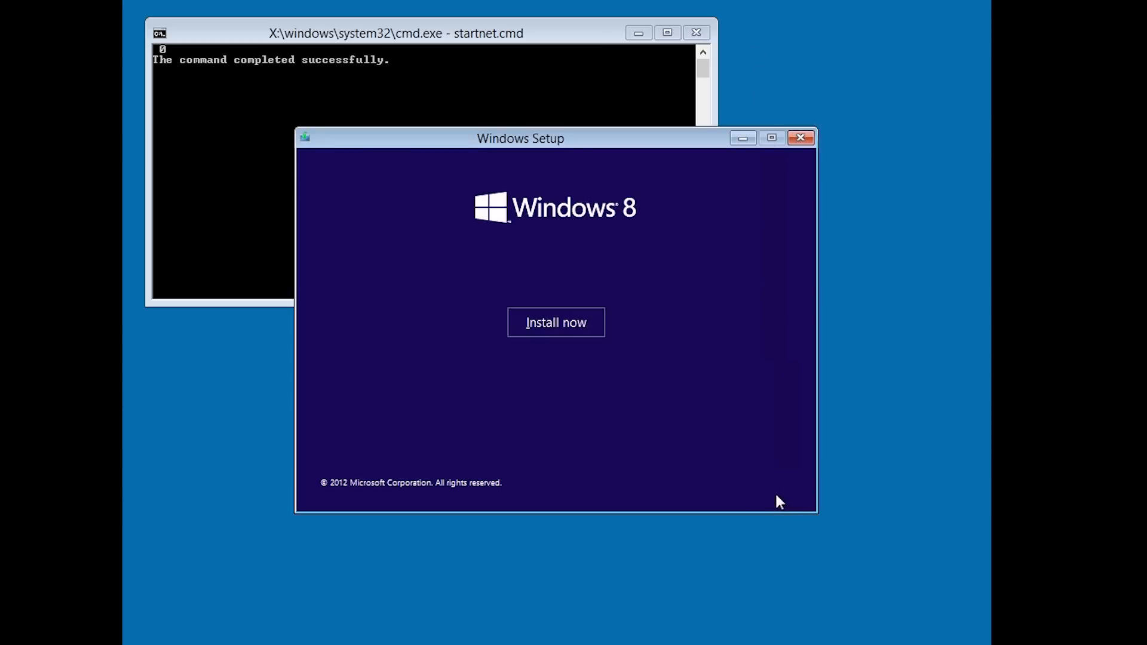
left_click(592, 331)
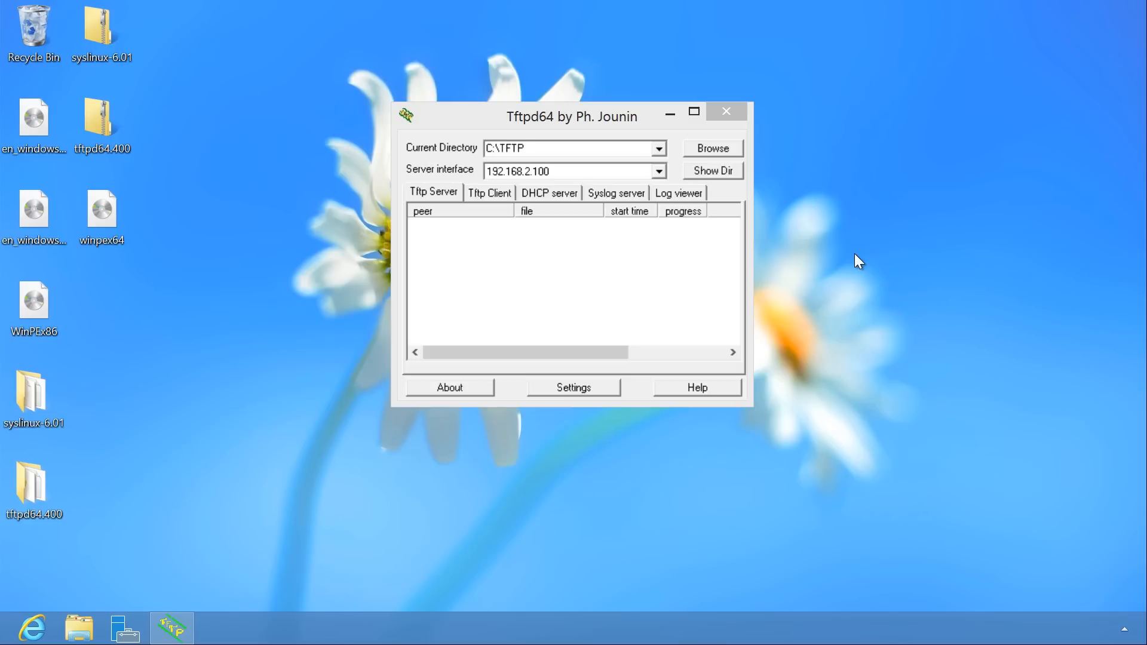
Close Tftpd64 and open Internet Explorer on the Windows Server 2012 desktop.
left_click(721, 117)
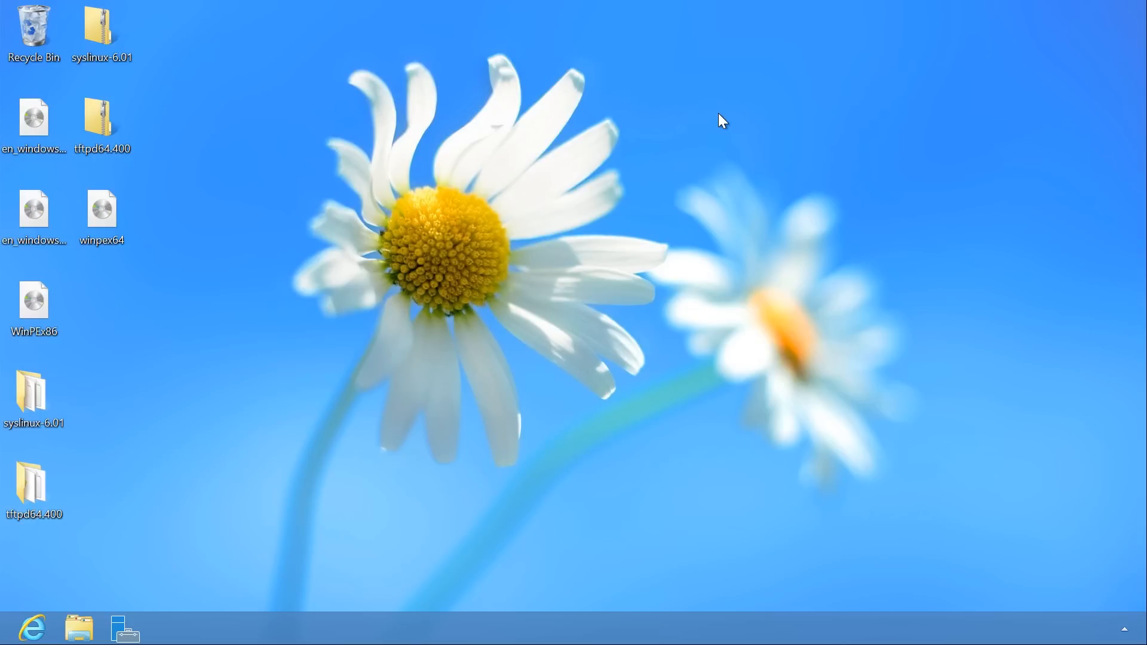
left_click(719, 113)
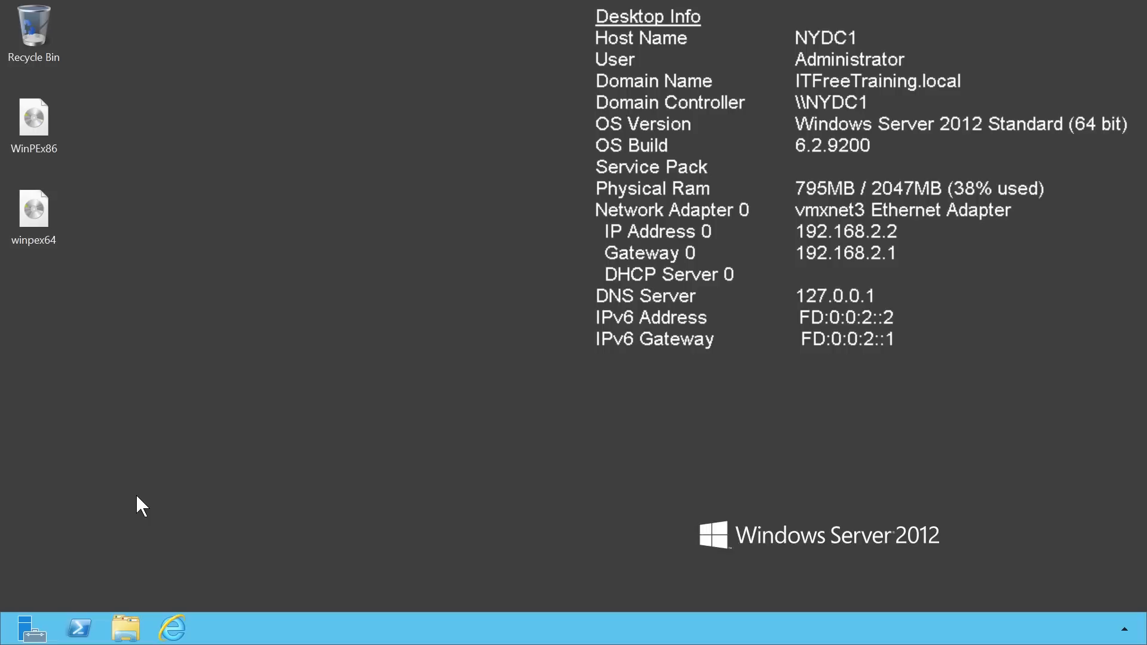
left_click(172, 628)
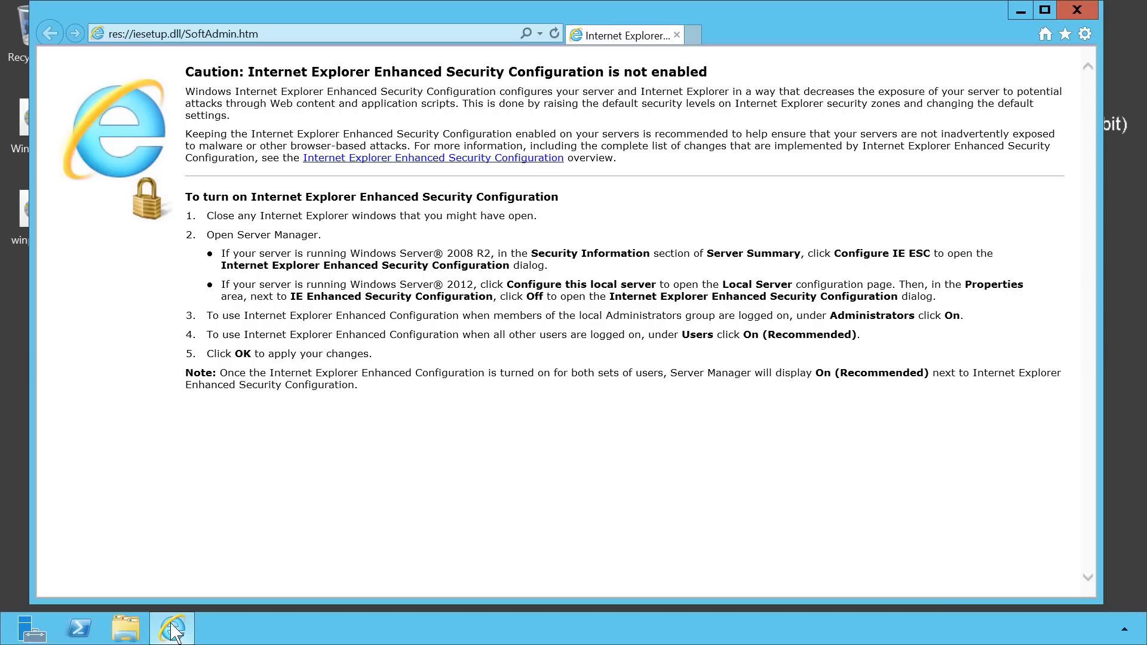
Search Google for 'tftpd32'.
left_click(277, 32)
type("www.google.com.au/")
key("Return")
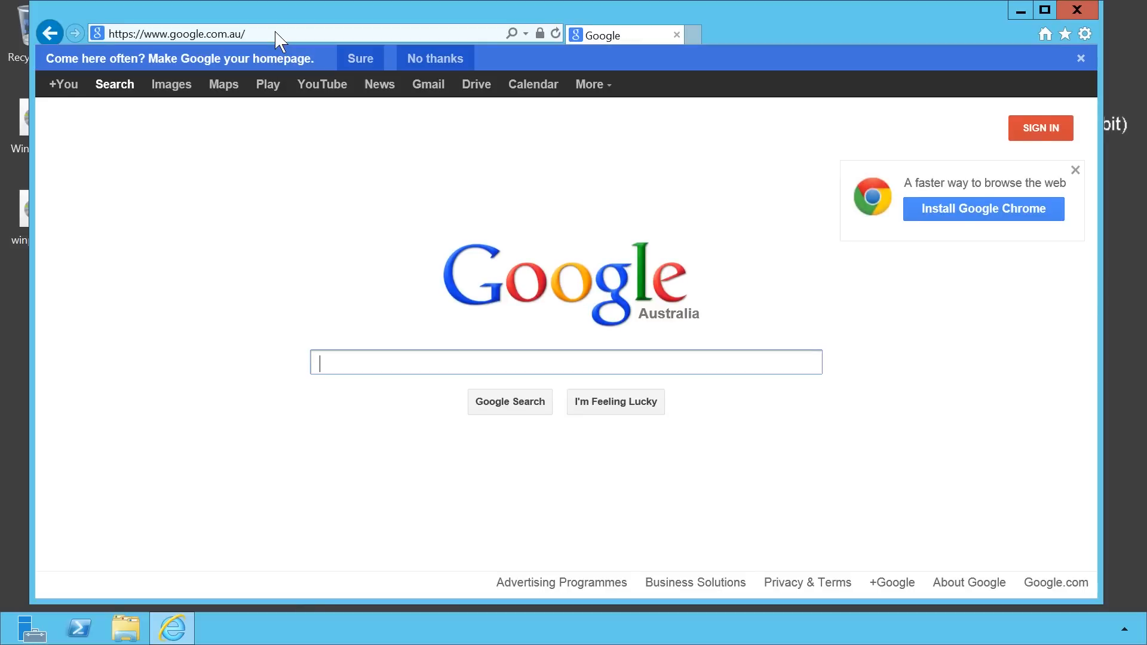
type("tftpd32")
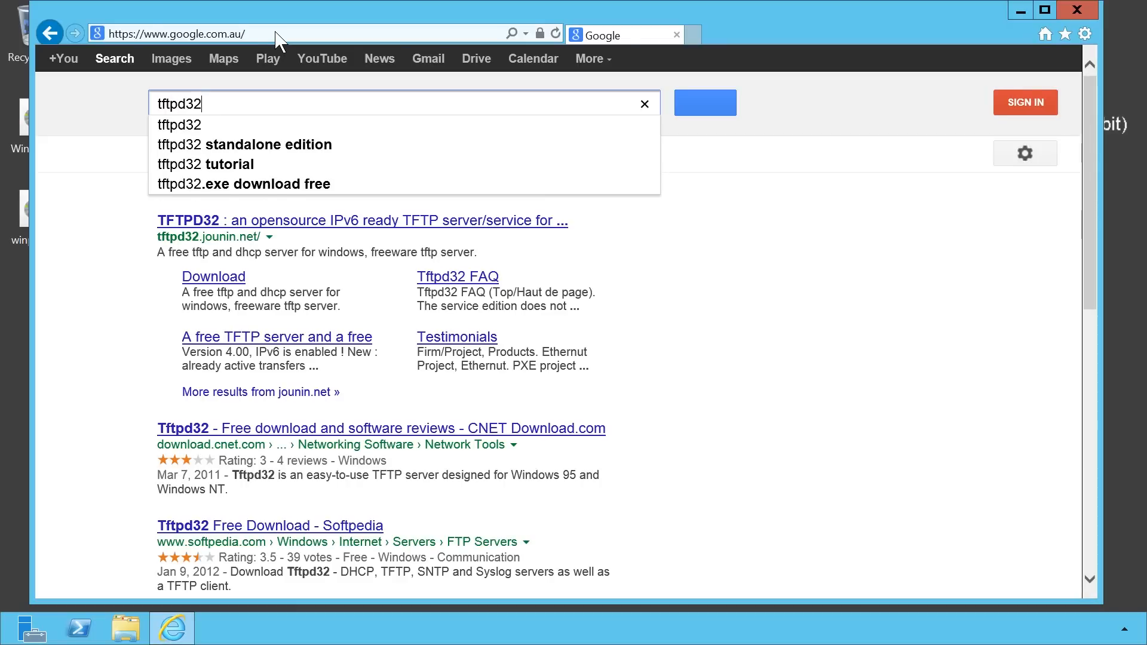
key("Return")
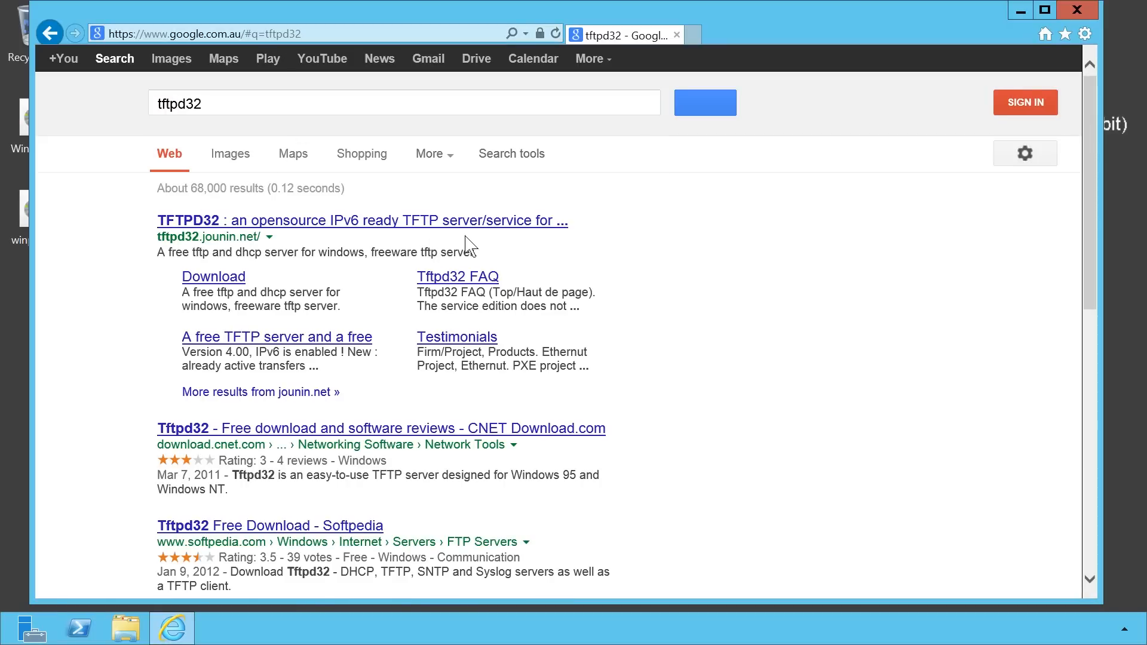
Download the tftpd64 service edition installer from the Tftpd32 site's download page.
left_click(541, 226)
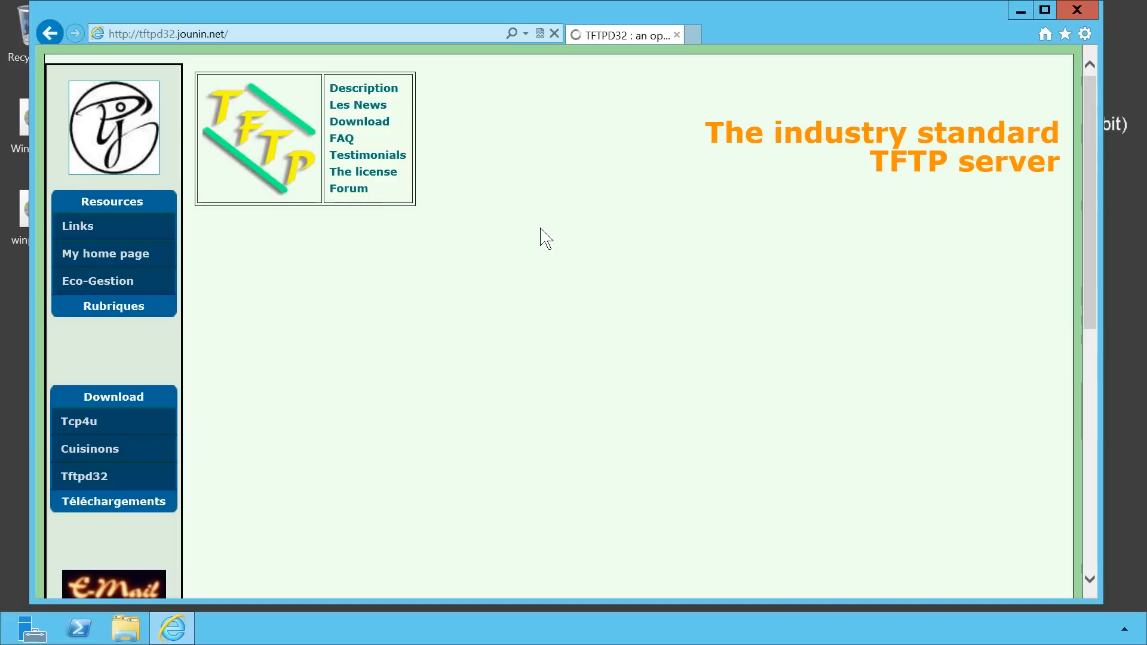
left_click(361, 125)
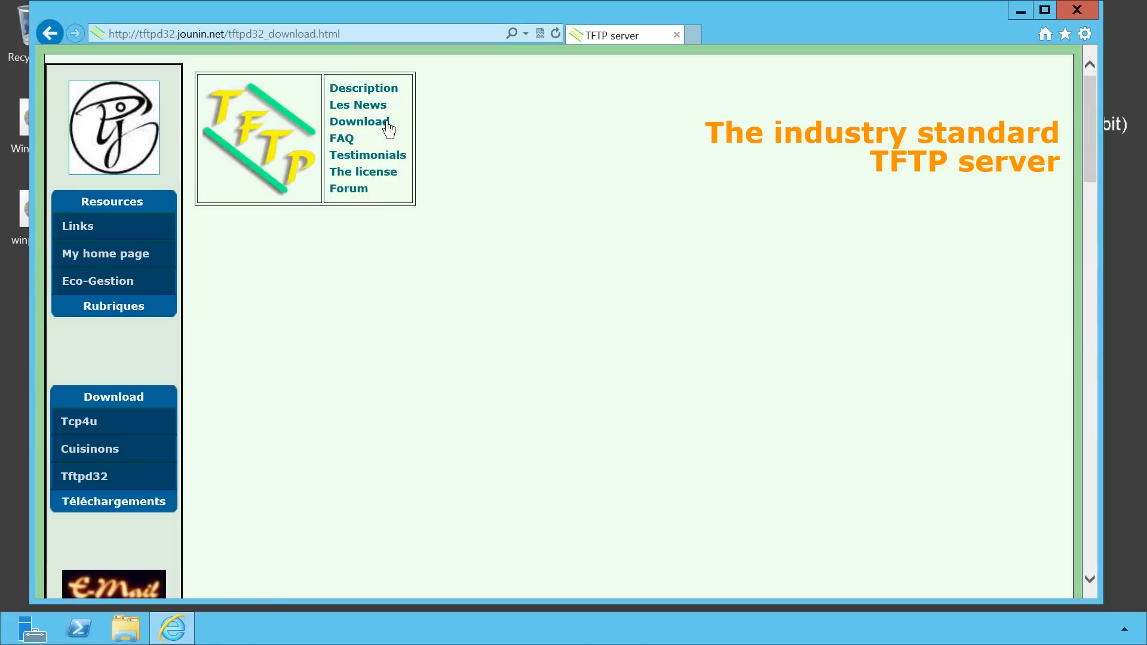
scroll(388, 128, "down", 8)
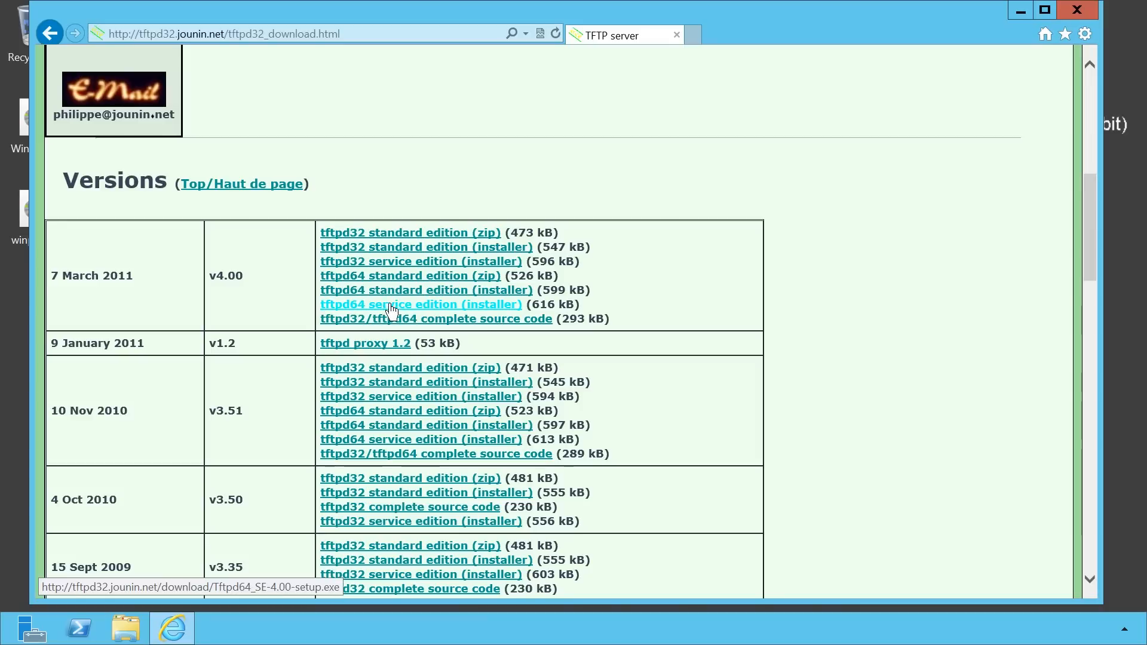
left_click(515, 308)
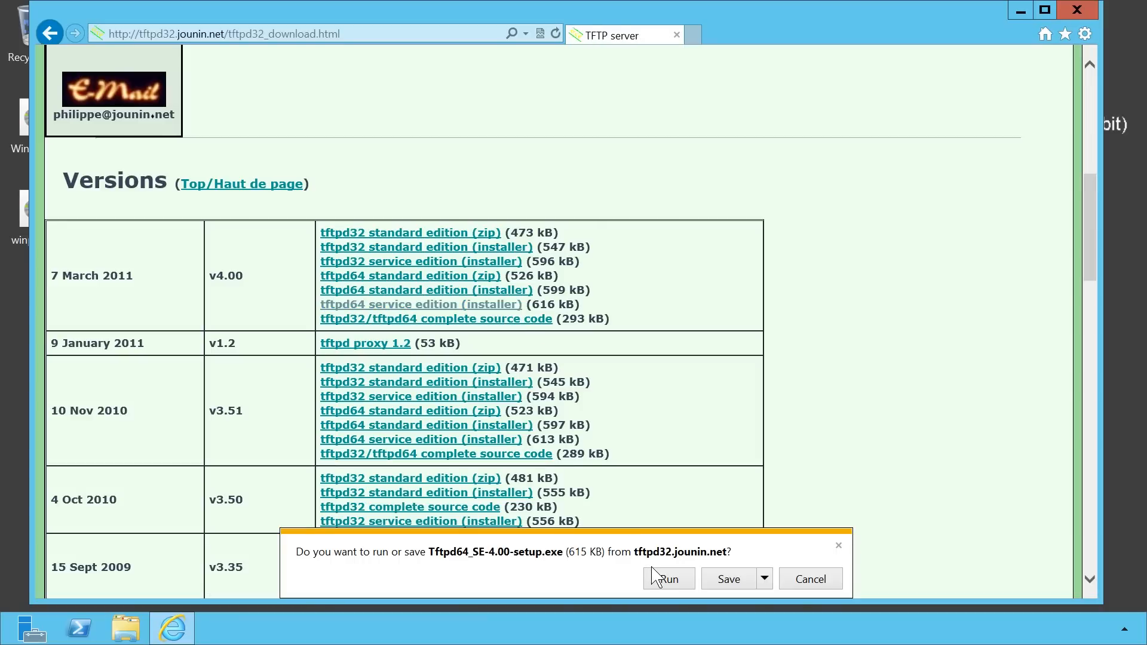
Install Tftpd64_SE into C:\Program Files\Tftpd64_SE with Tftpd32_svc started, then close Internet Explorer.
left_click(660, 578)
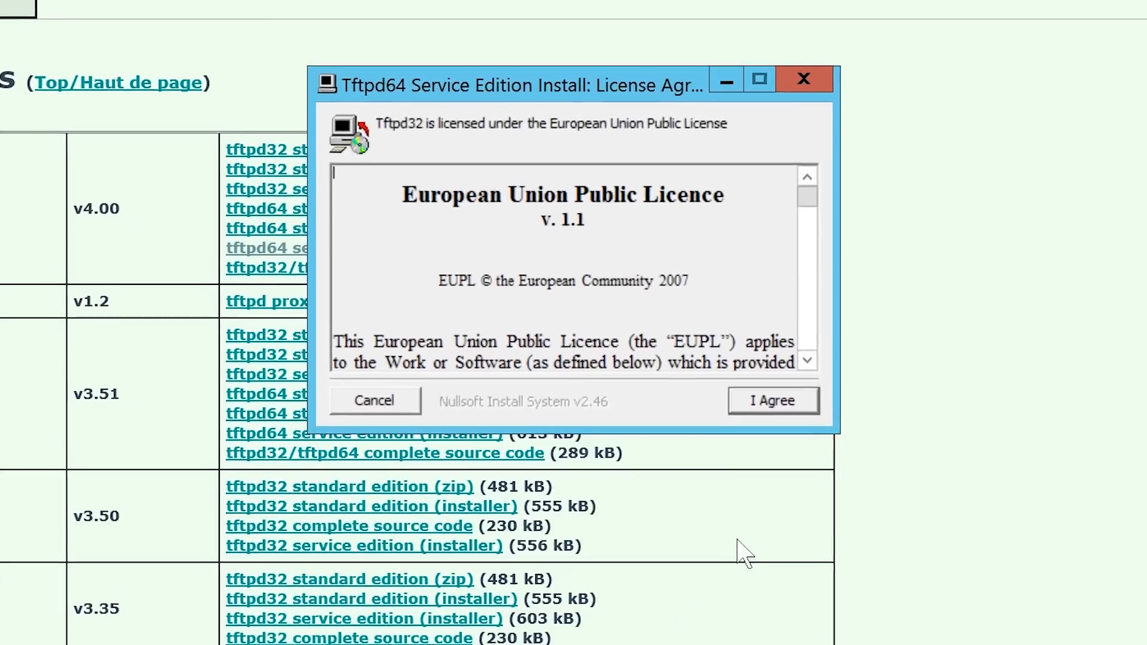
left_click(788, 403)
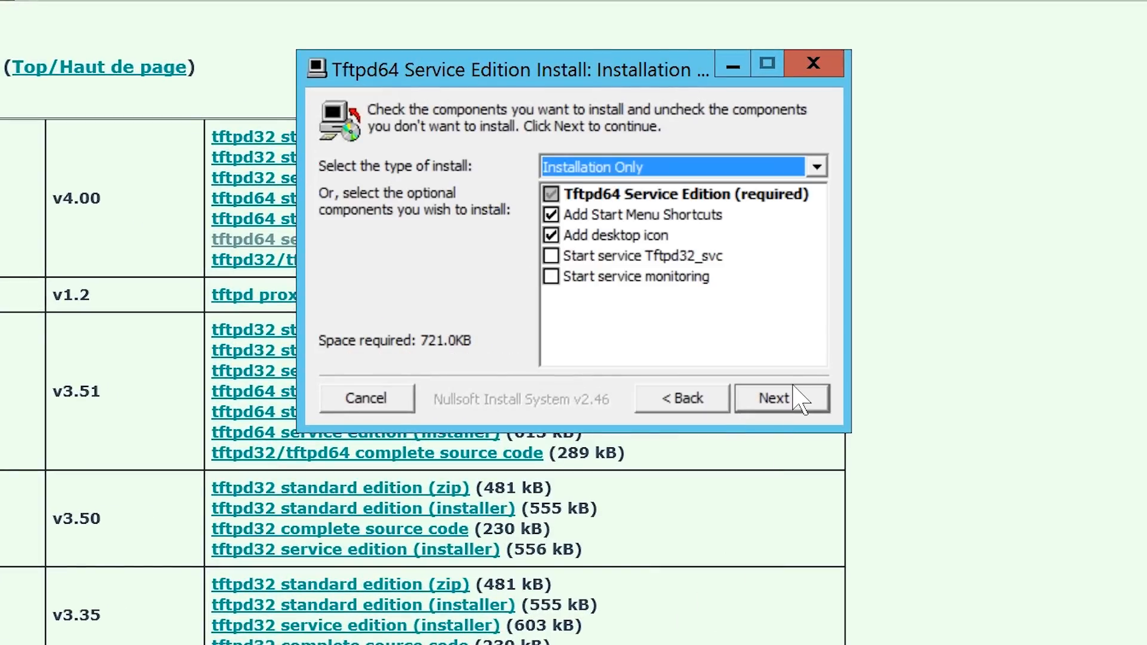
left_click(550, 257)
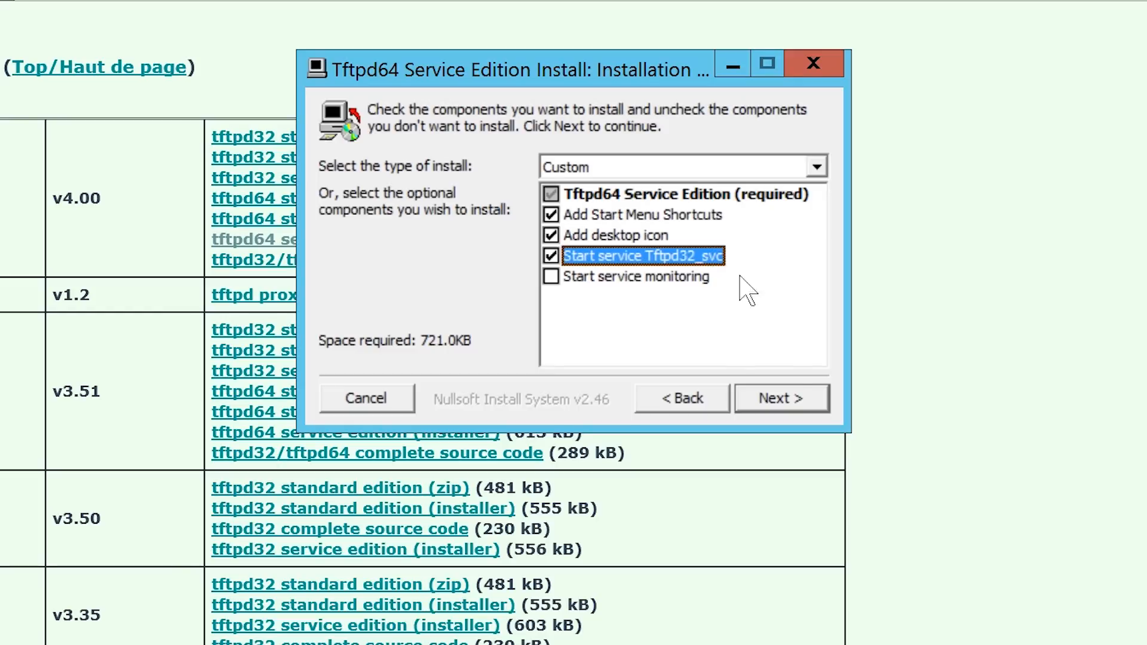
left_click(795, 396)
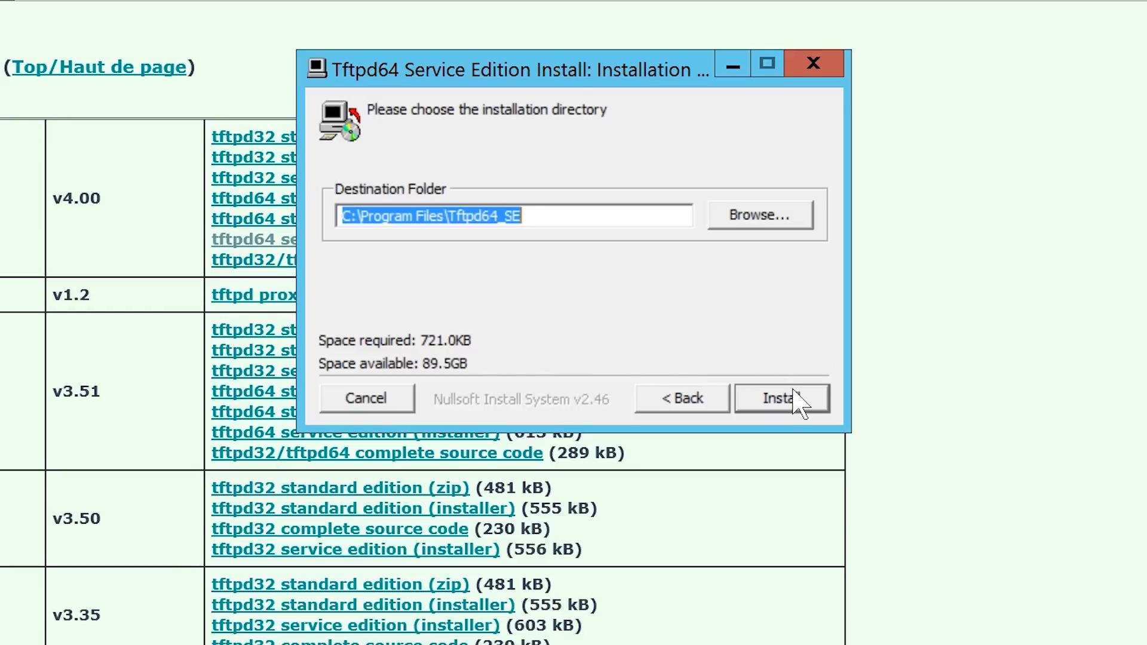
left_click(798, 399)
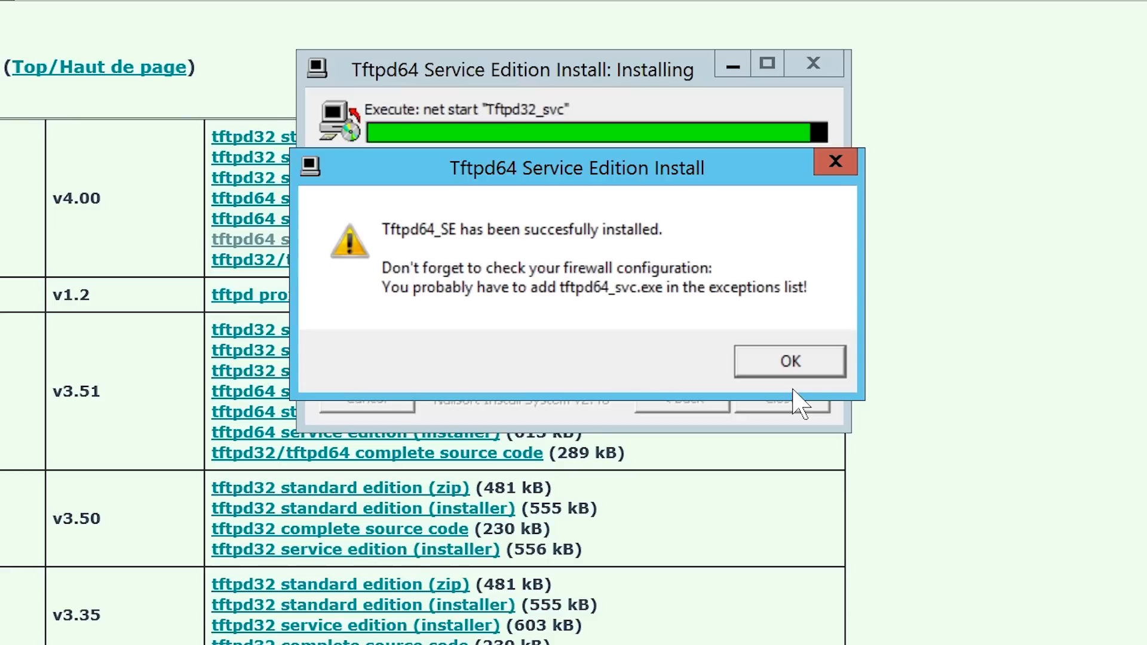
left_click(803, 369)
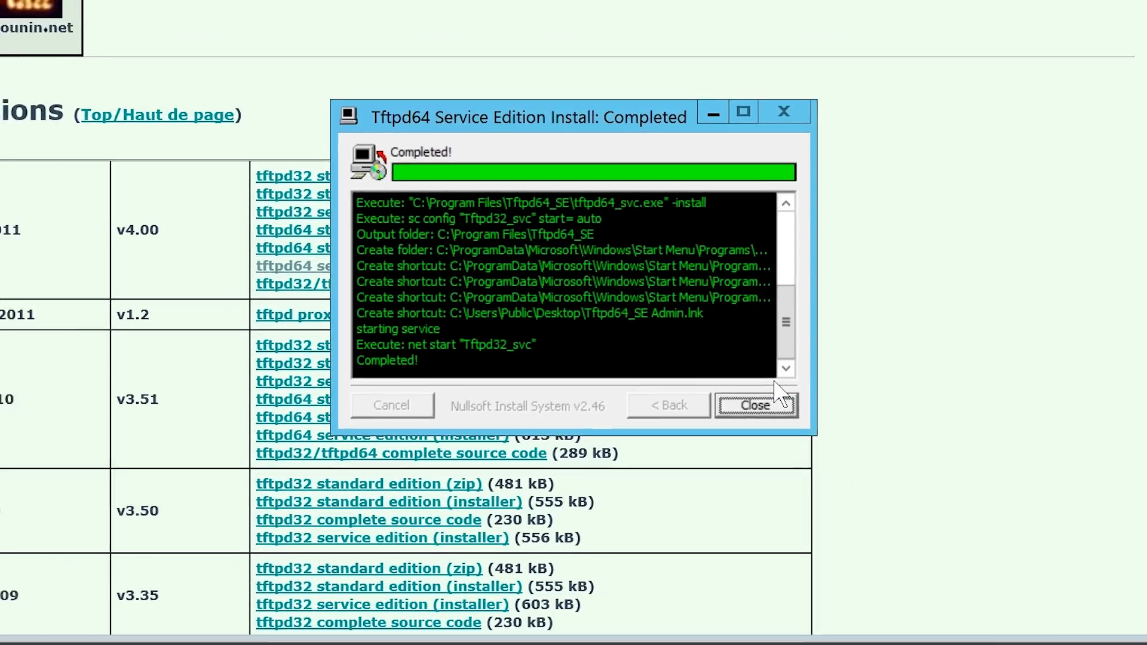
left_click(718, 416)
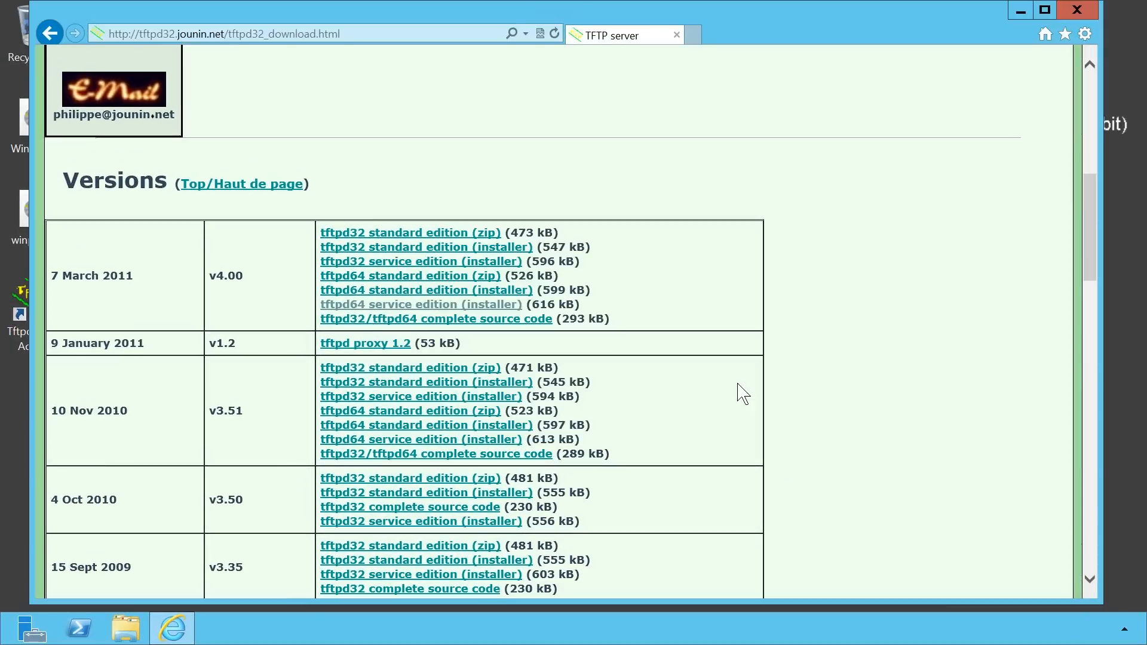
left_click(1077, 10)
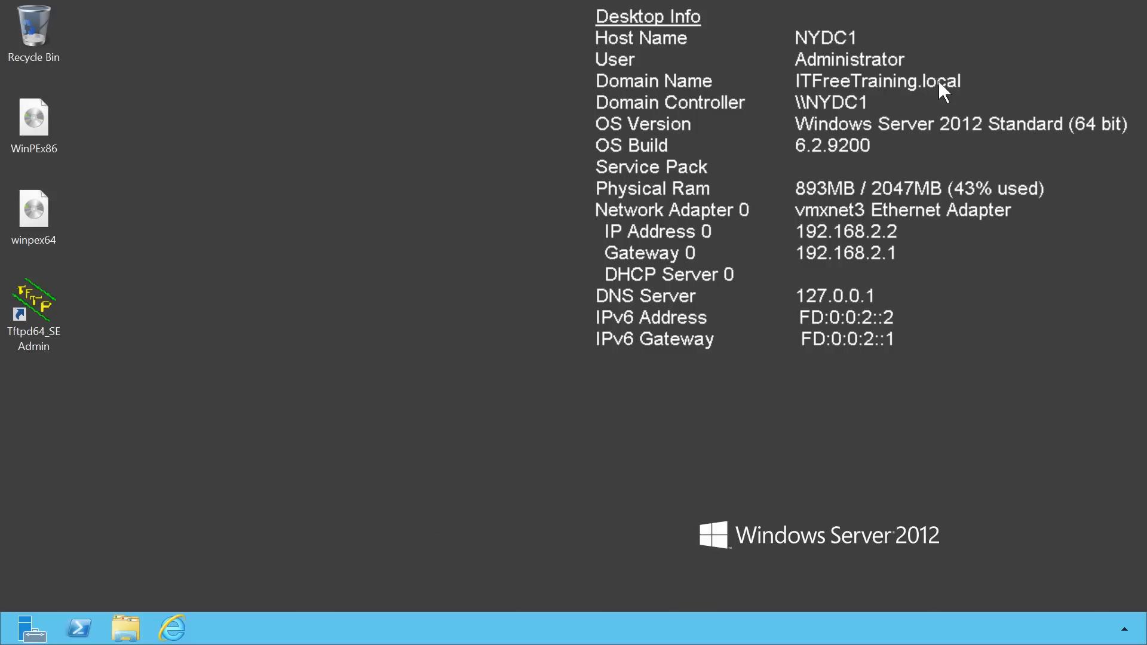
Search Control Panel for 'firewall' and open Windows Firewall's Advanced settings.
mouse_move(1144, 9)
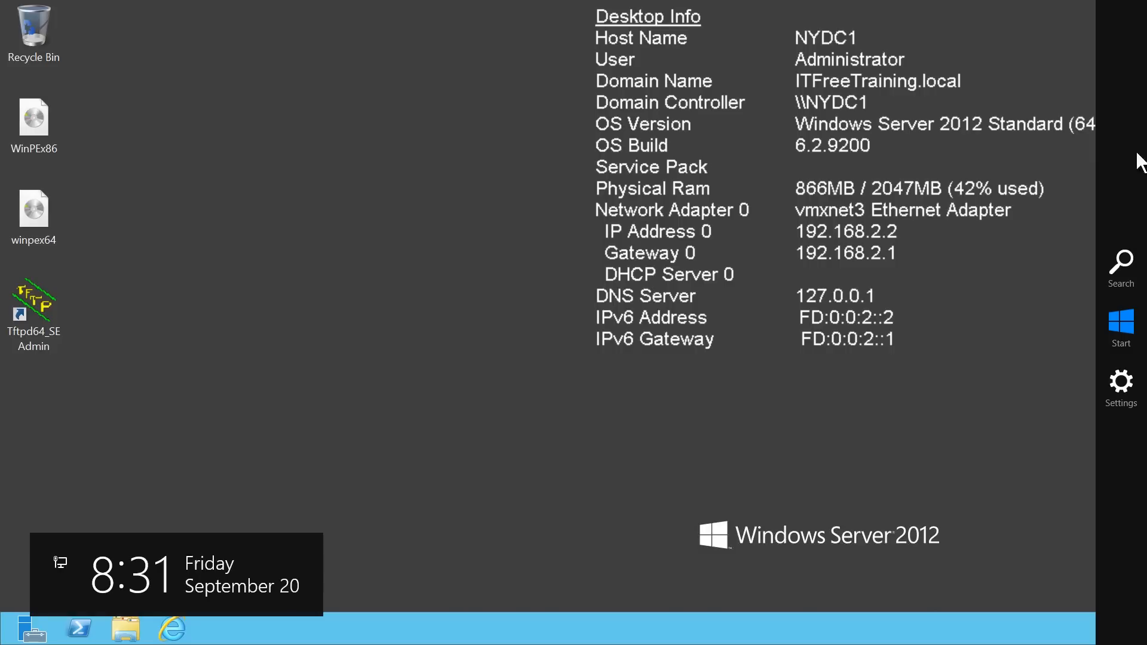
left_click(1118, 386)
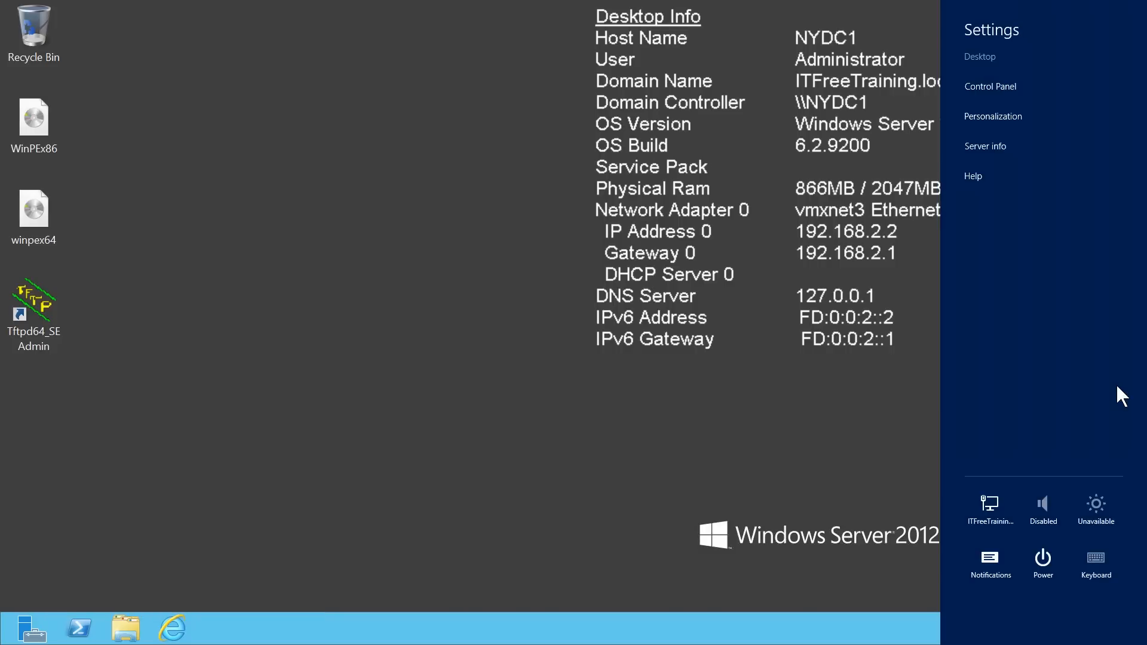
left_click(1020, 85)
left_click(1067, 52)
type("firewall")
key("Return")
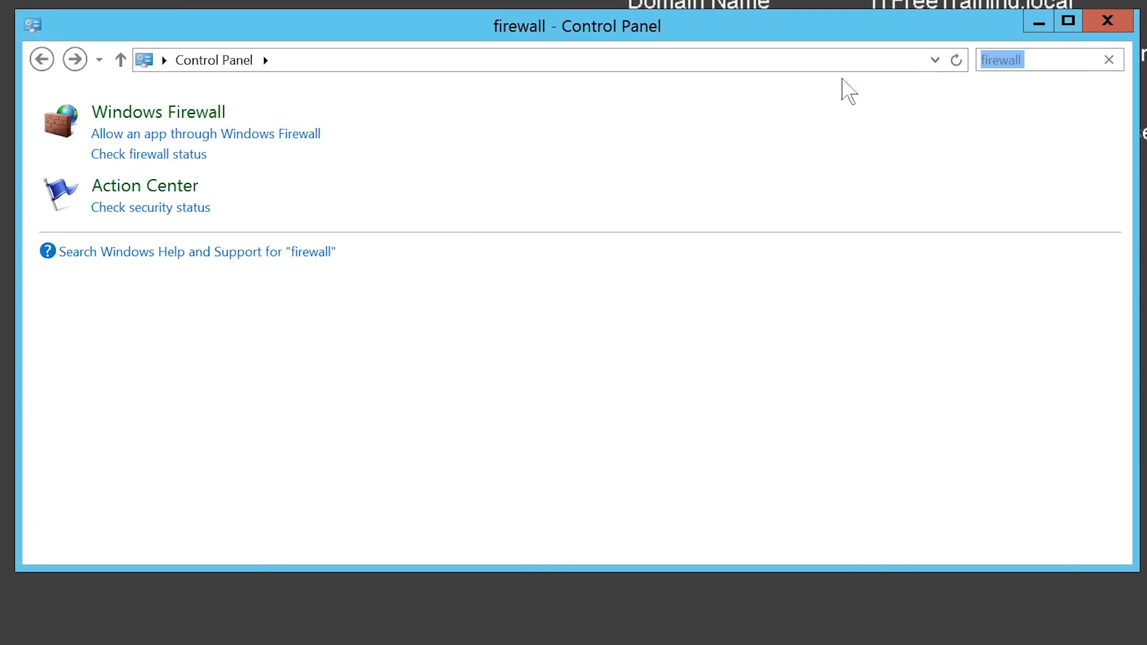
left_click(221, 122)
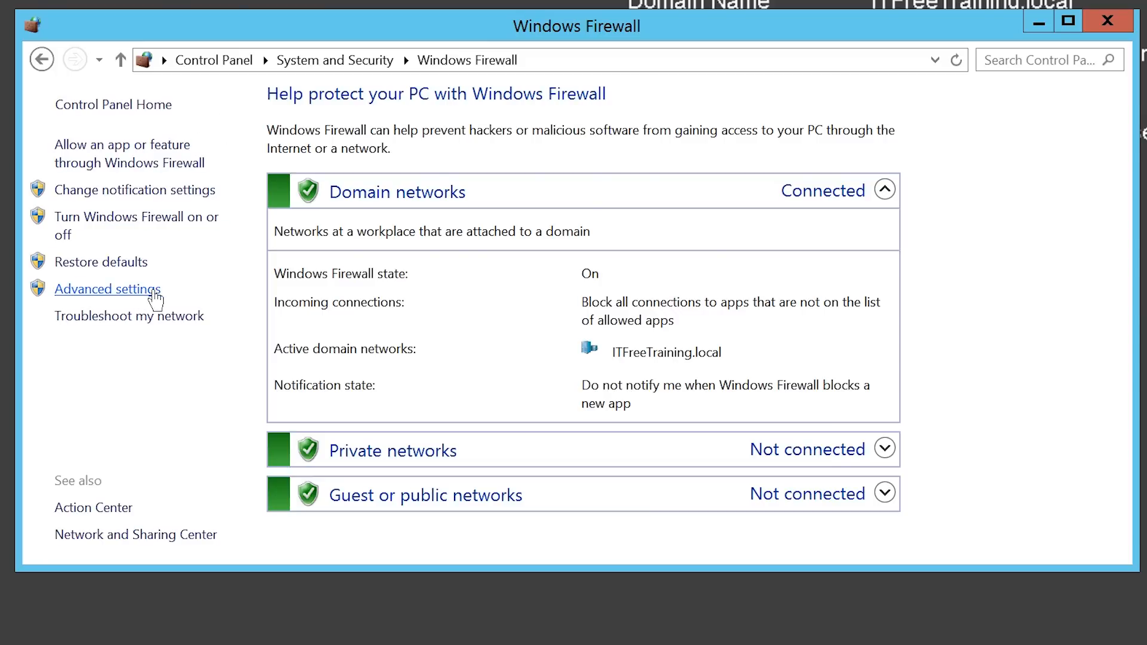
left_click(158, 290)
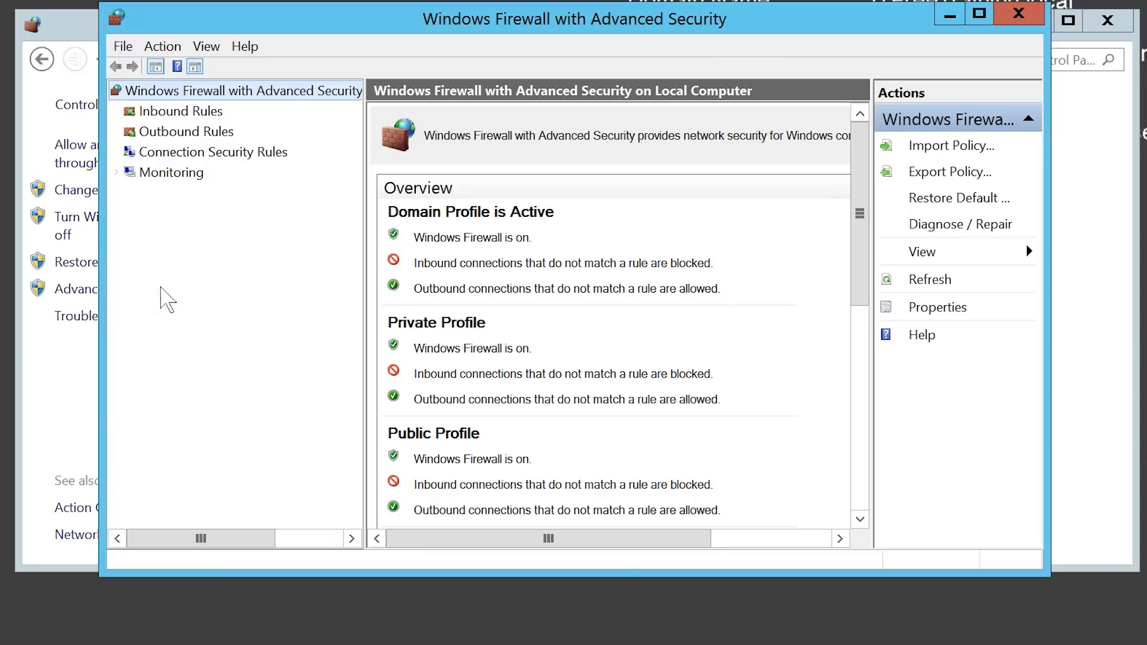
Start a new Custom inbound rule from Inbound Rules.
left_click(153, 113)
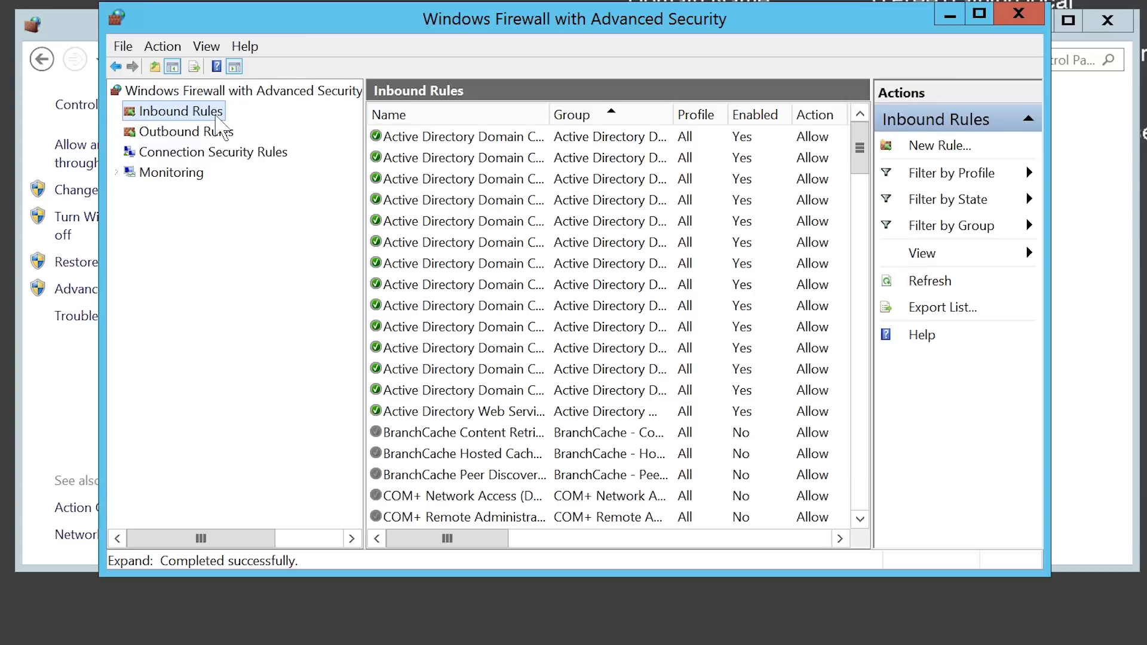
right_click(217, 117)
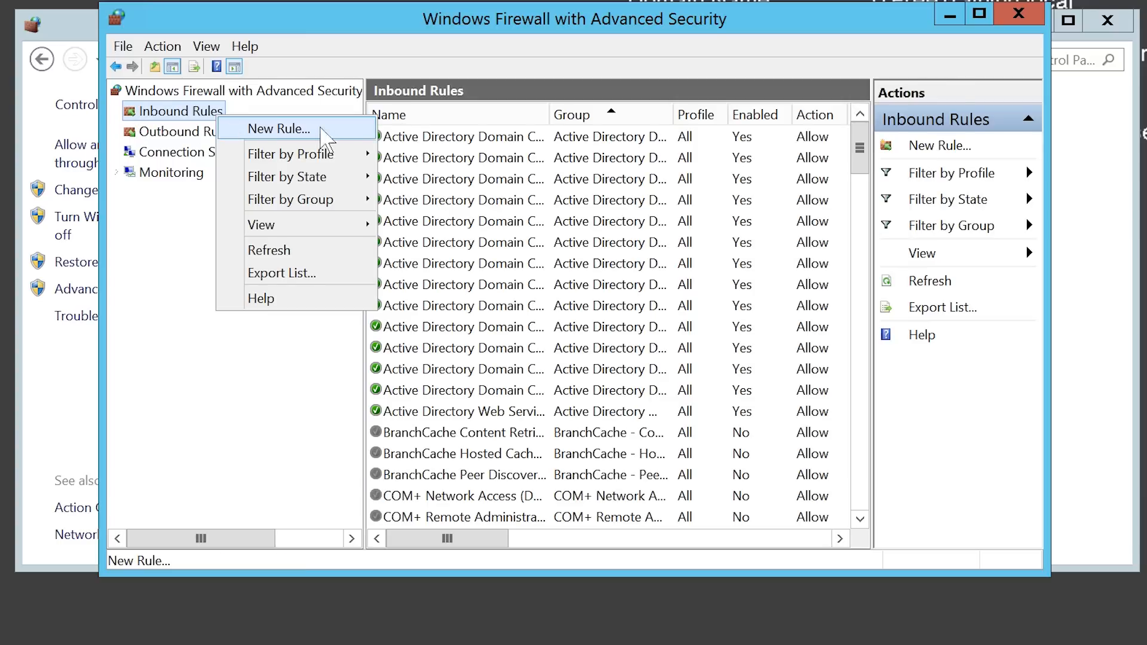
left_click(344, 131)
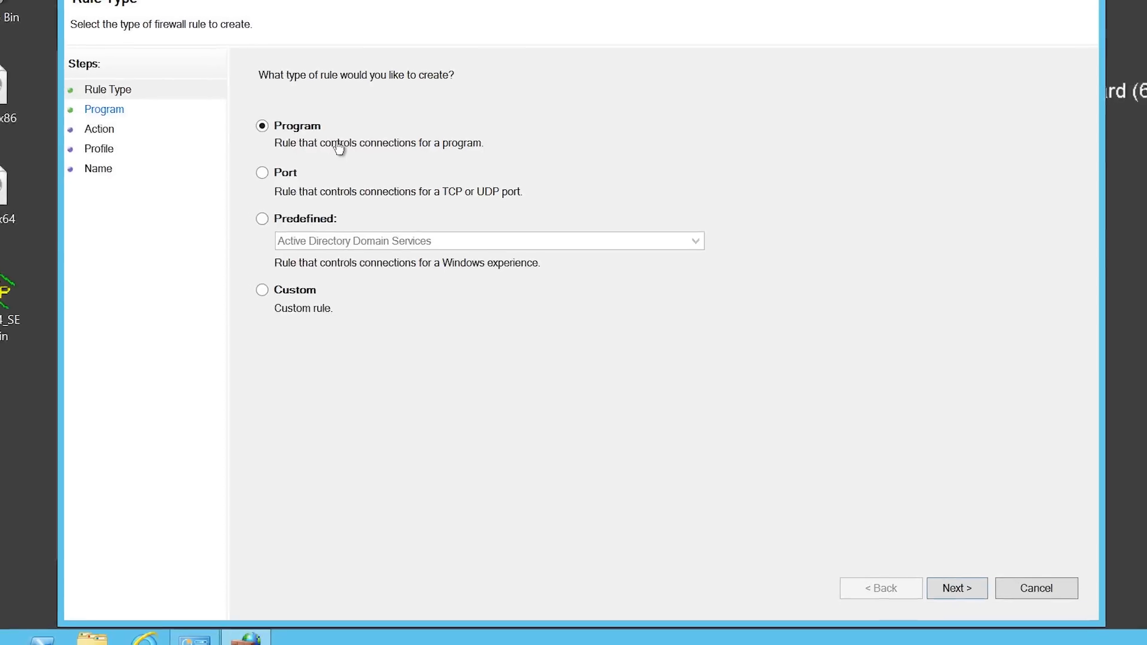
left_click(281, 307)
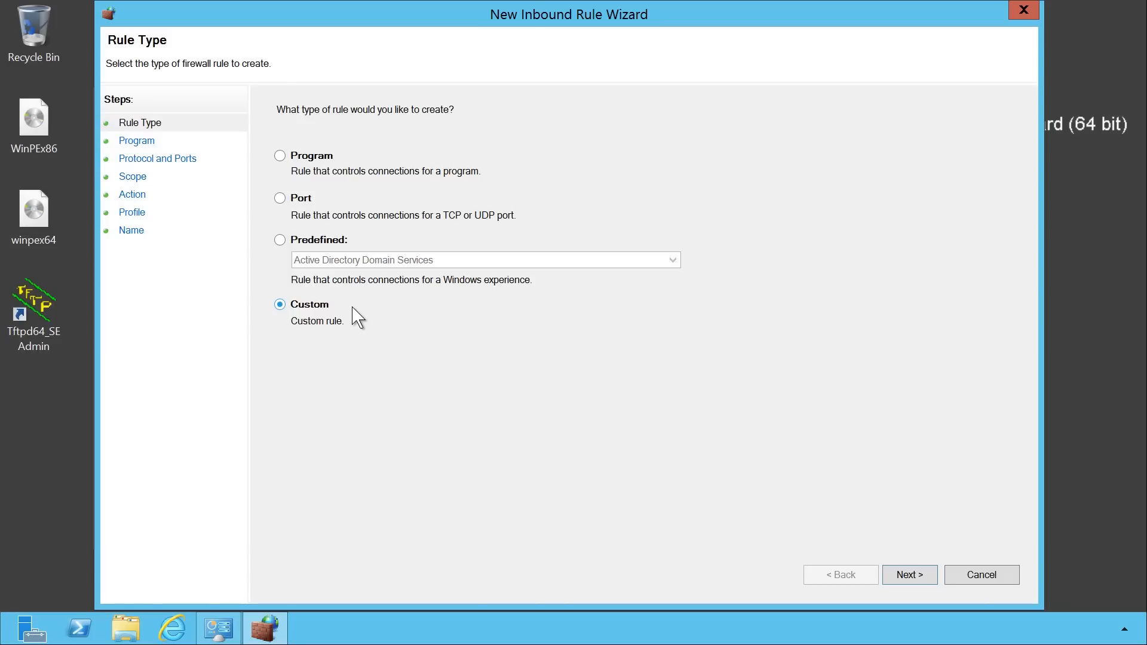
left_click(925, 581)
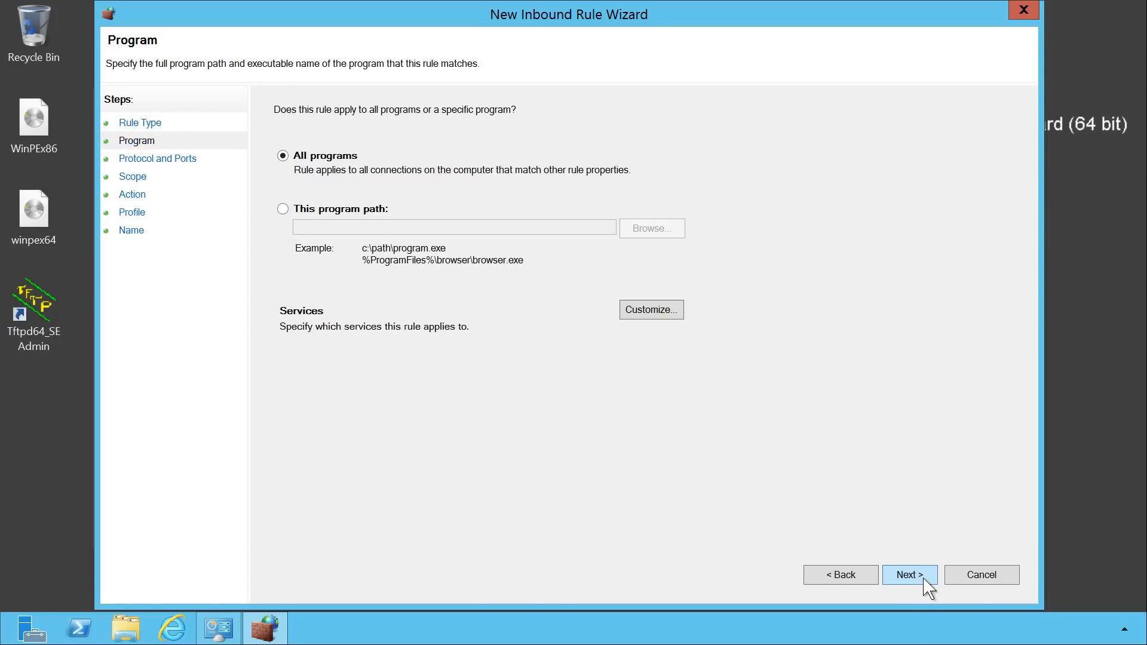
Set the rule's program path to %ProgramFiles%\Tftpd64_SE\tftpd64_svc.exe.
left_click(282, 210)
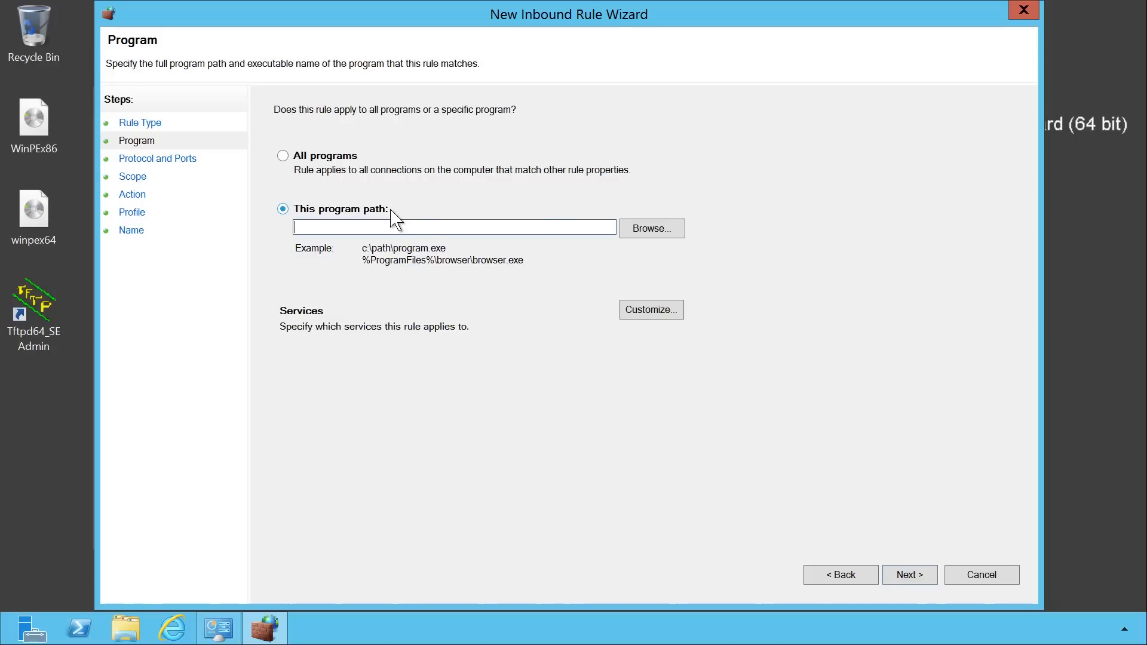
left_click(668, 235)
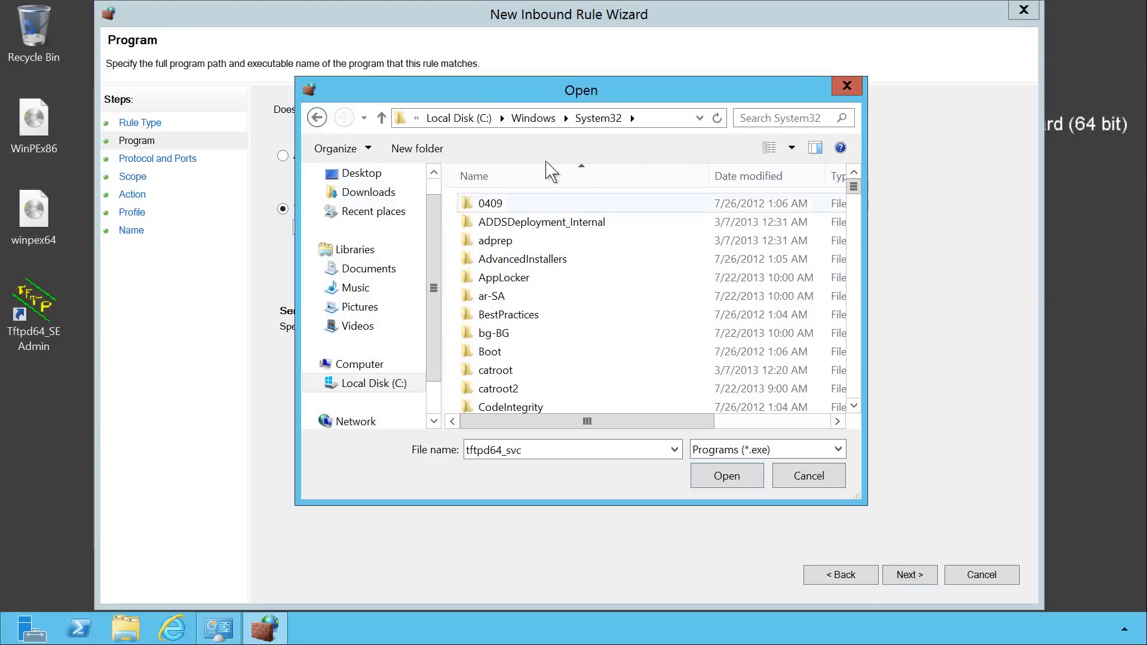
left_click(457, 118)
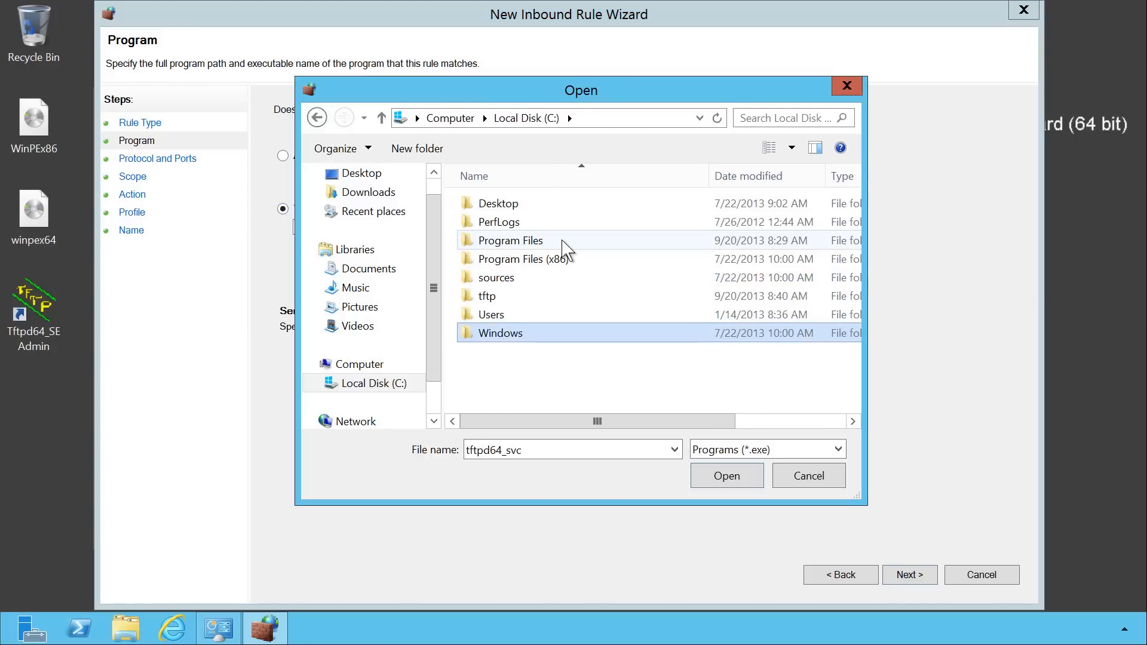
double_click(561, 242)
left_click(557, 242)
double_click(578, 247)
left_click(468, 242)
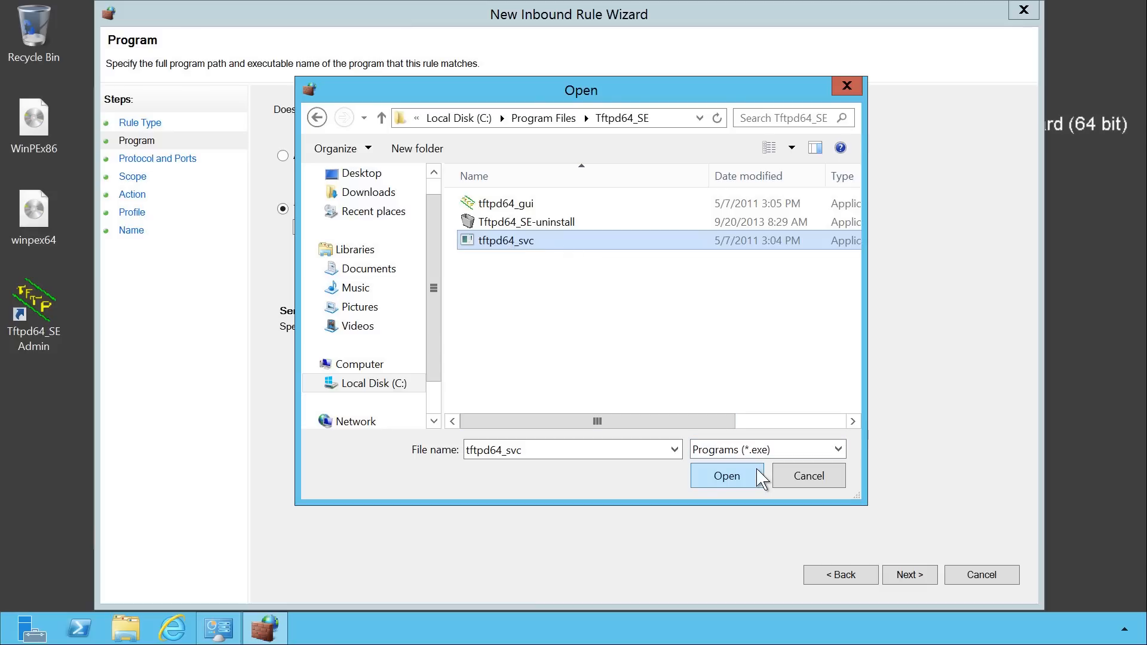
left_click(727, 477)
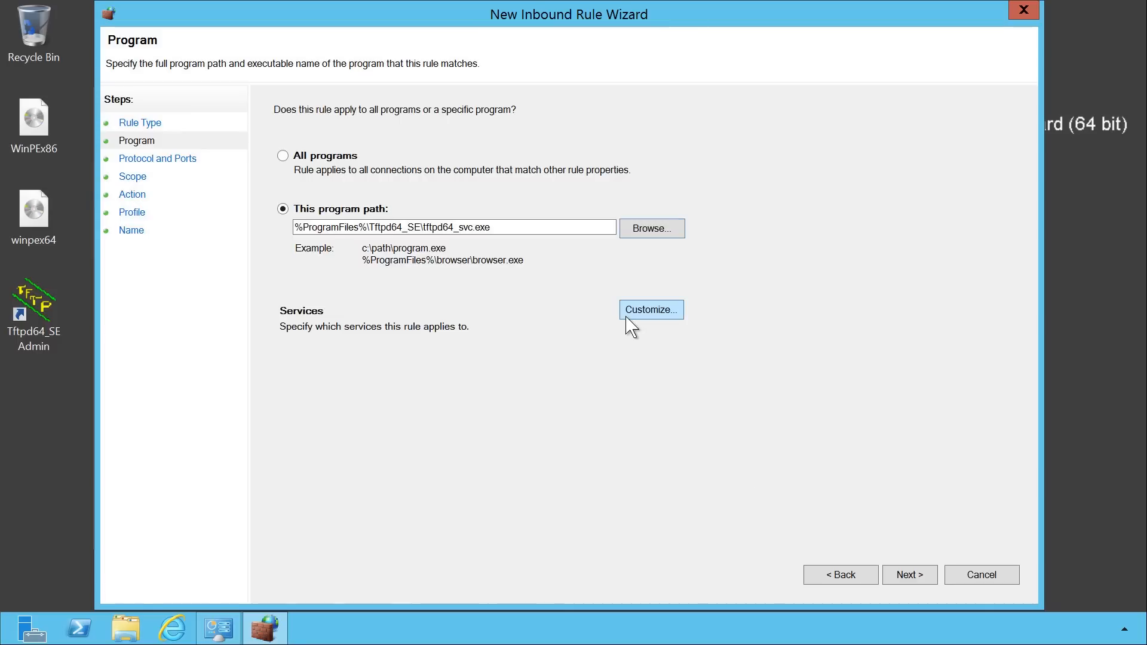
Customize the rule's services setting to apply to services only.
left_click(677, 311)
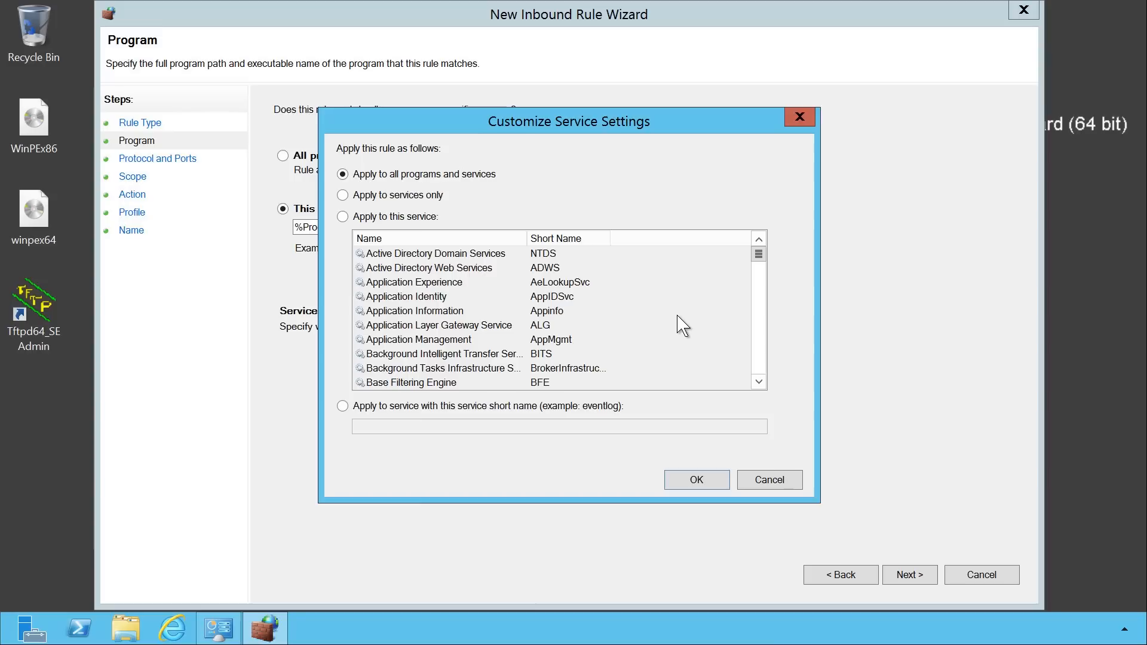
left_click(355, 198)
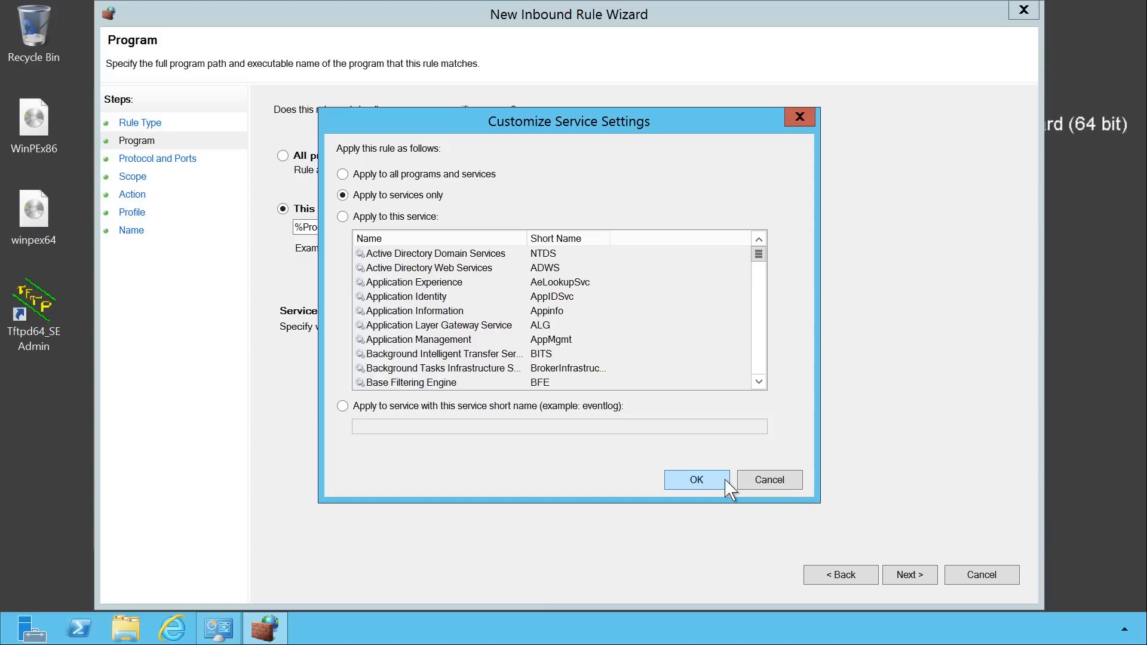
left_click(696, 480)
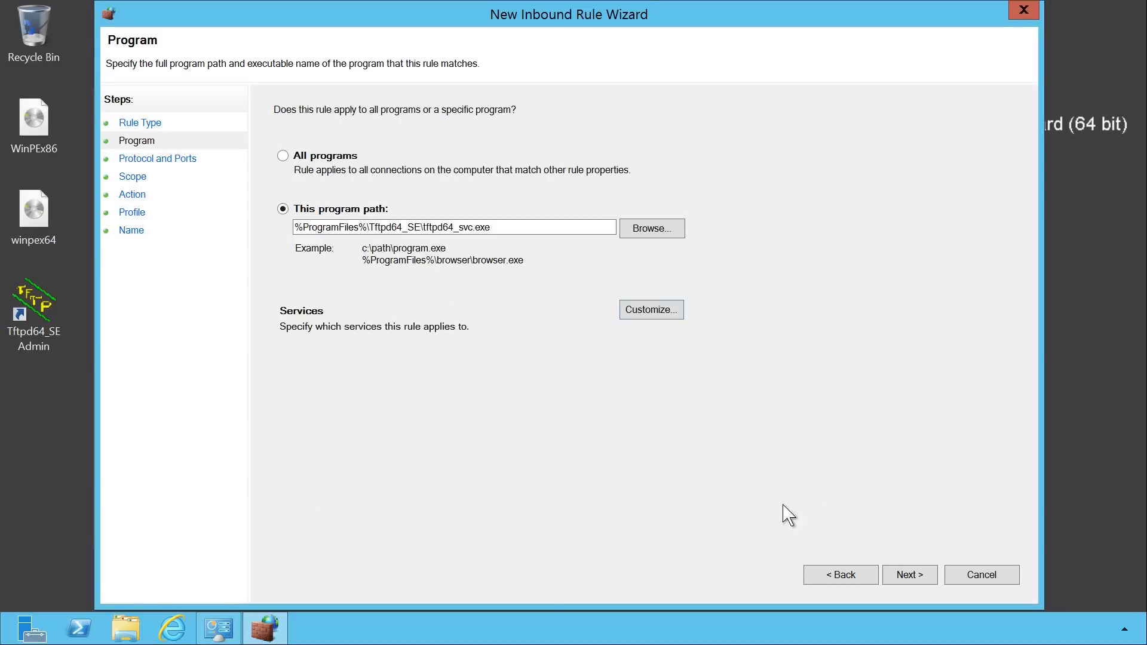
Restrict the new inbound rule to the UDP protocol on specific local port 69.
left_click(909, 575)
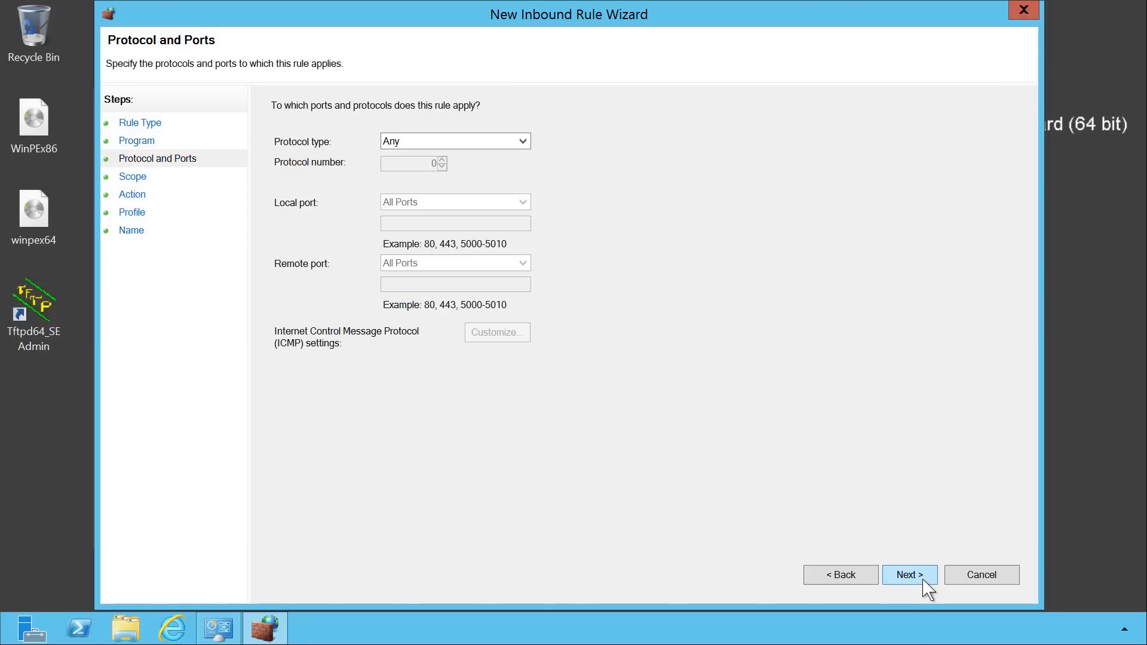
left_click(494, 142)
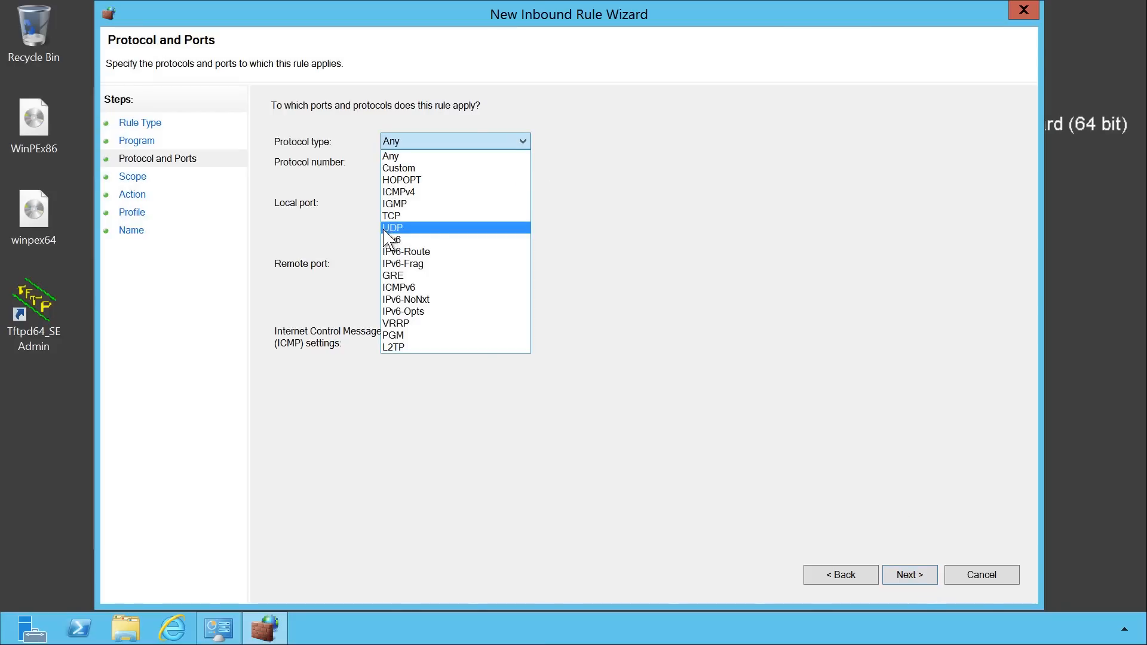
left_click(443, 228)
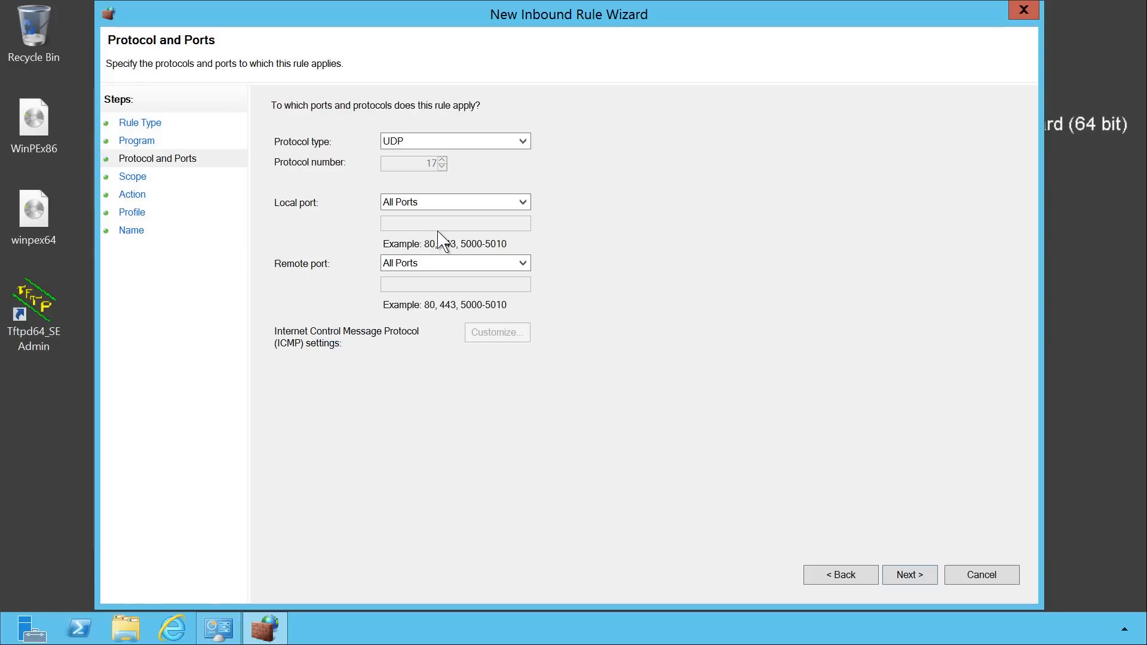
left_click(428, 203)
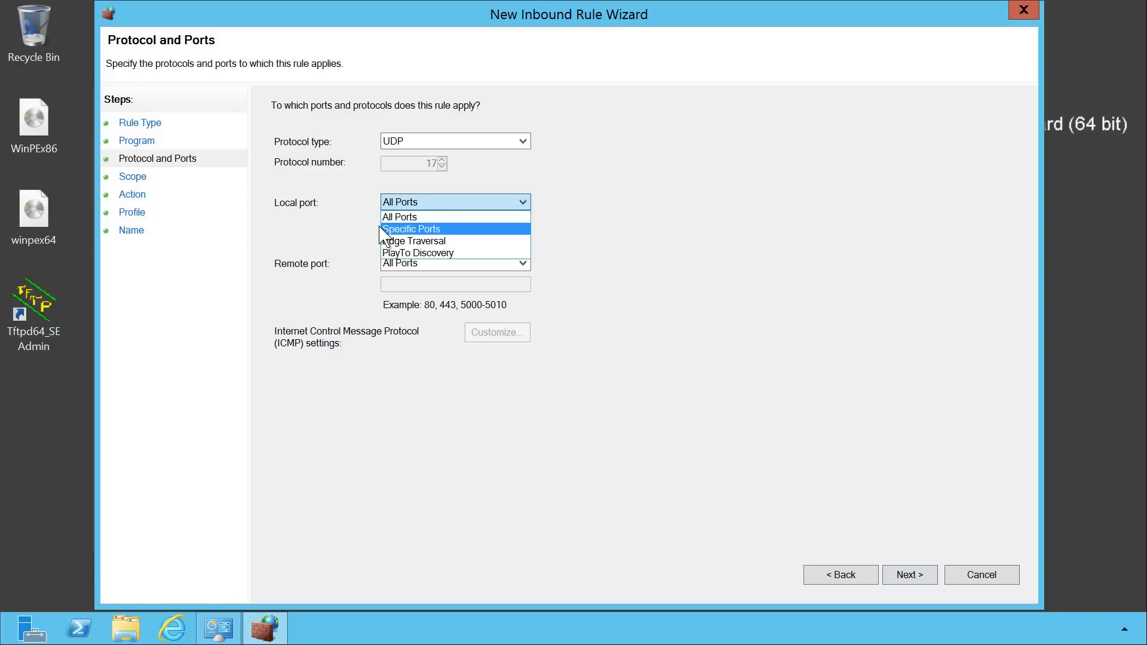
left_click(464, 229)
type("69")
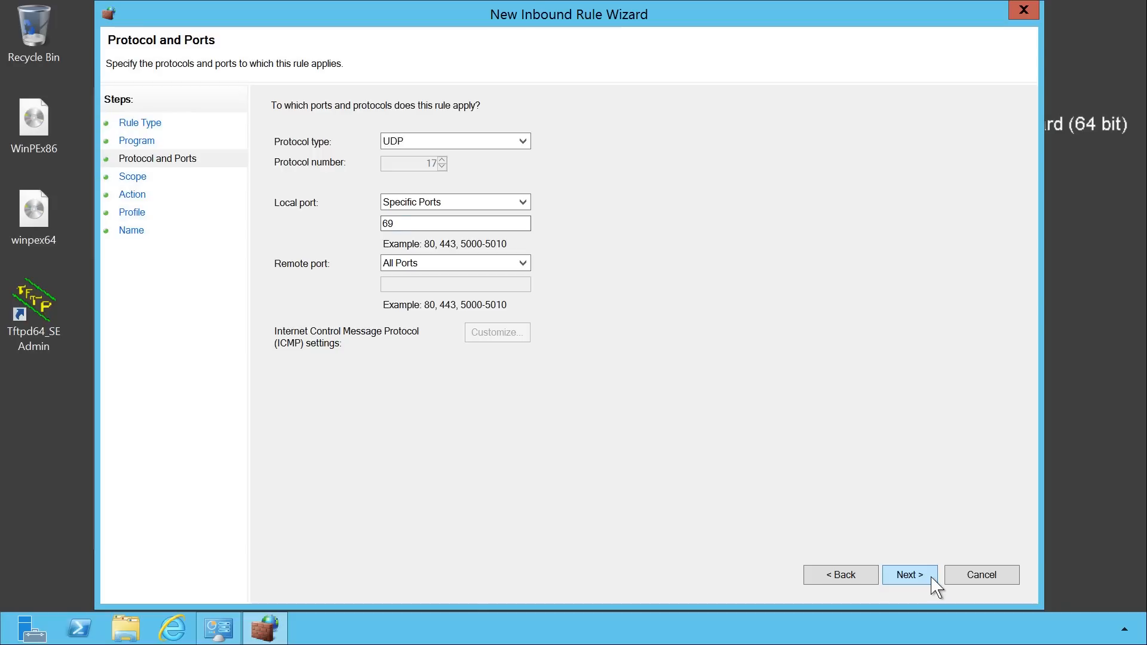
left_click(932, 580)
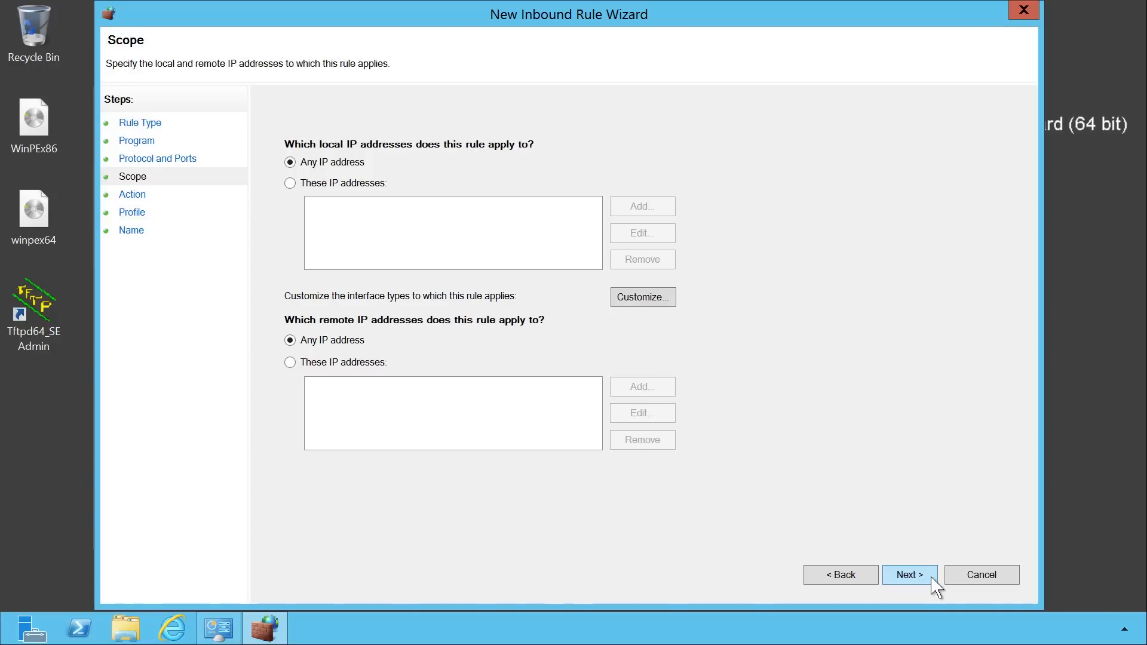
Keep any IP address, allow the connection on all profiles, and name the rule 'tftpd32 Service'.
left_click(910, 575)
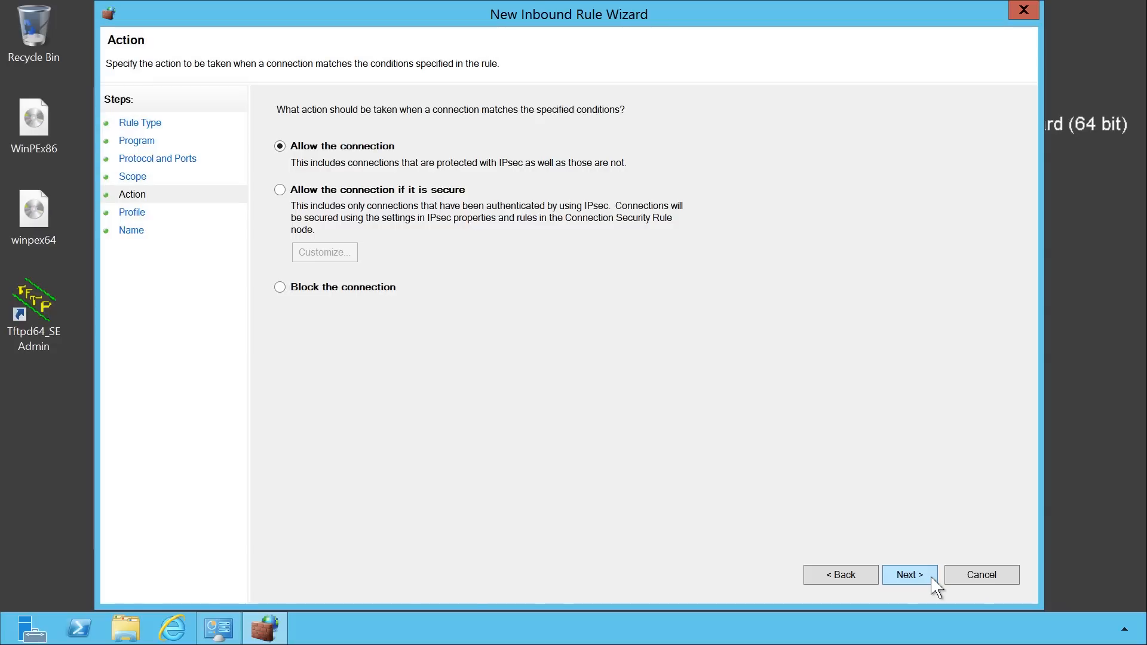
left_click(934, 584)
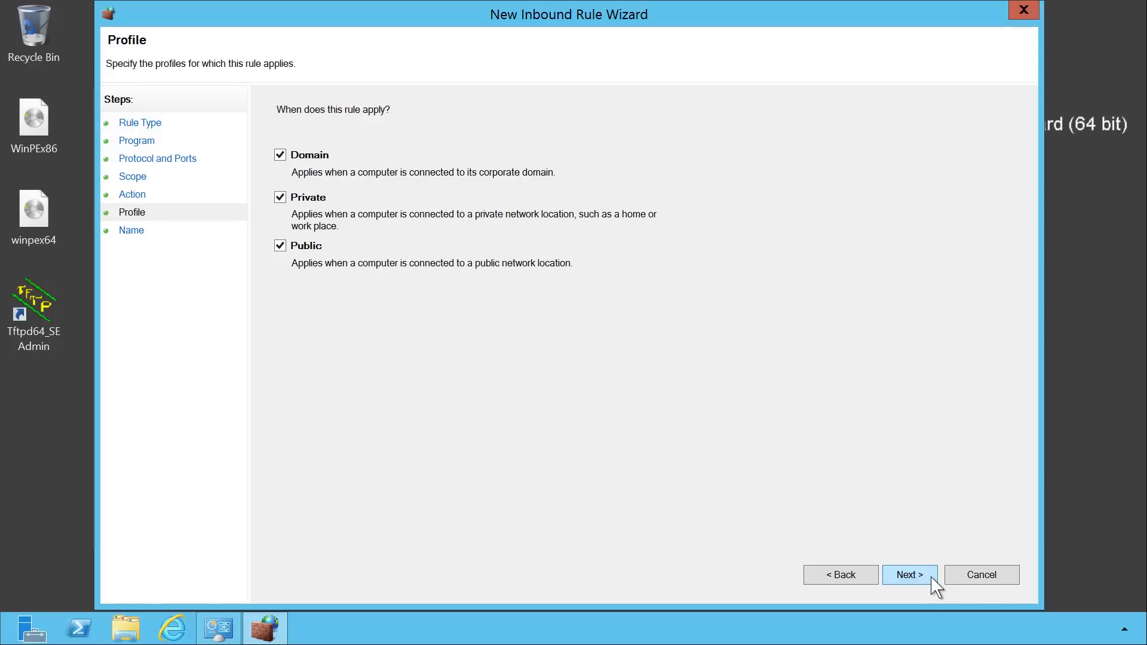
left_click(932, 579)
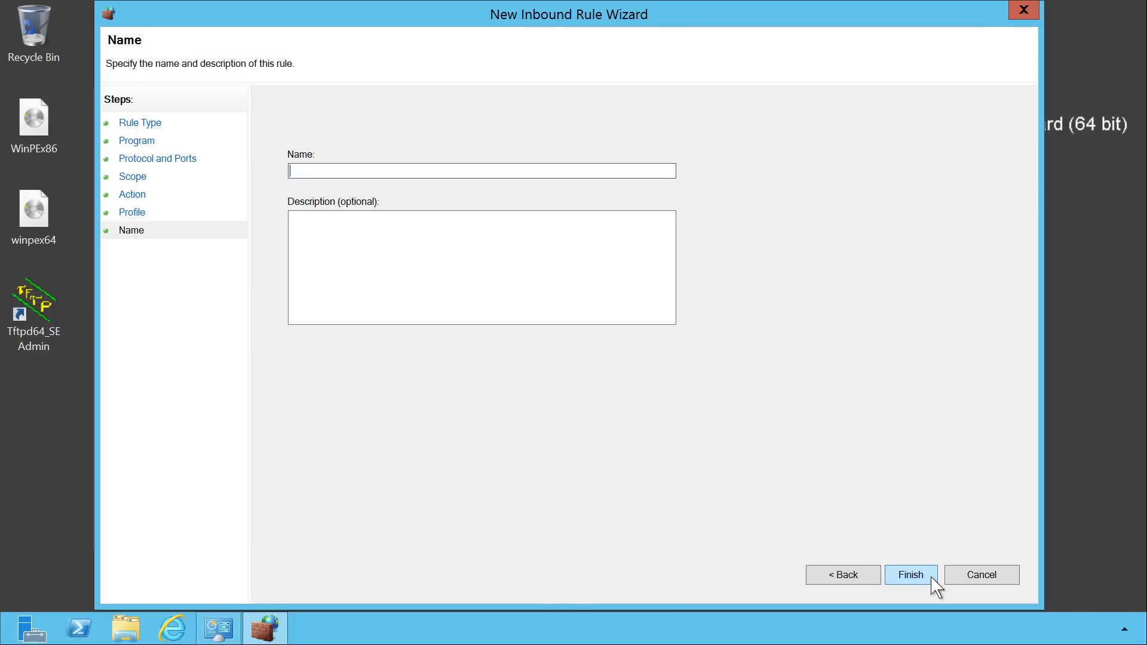
type("tftpd32 Service")
left_click(929, 583)
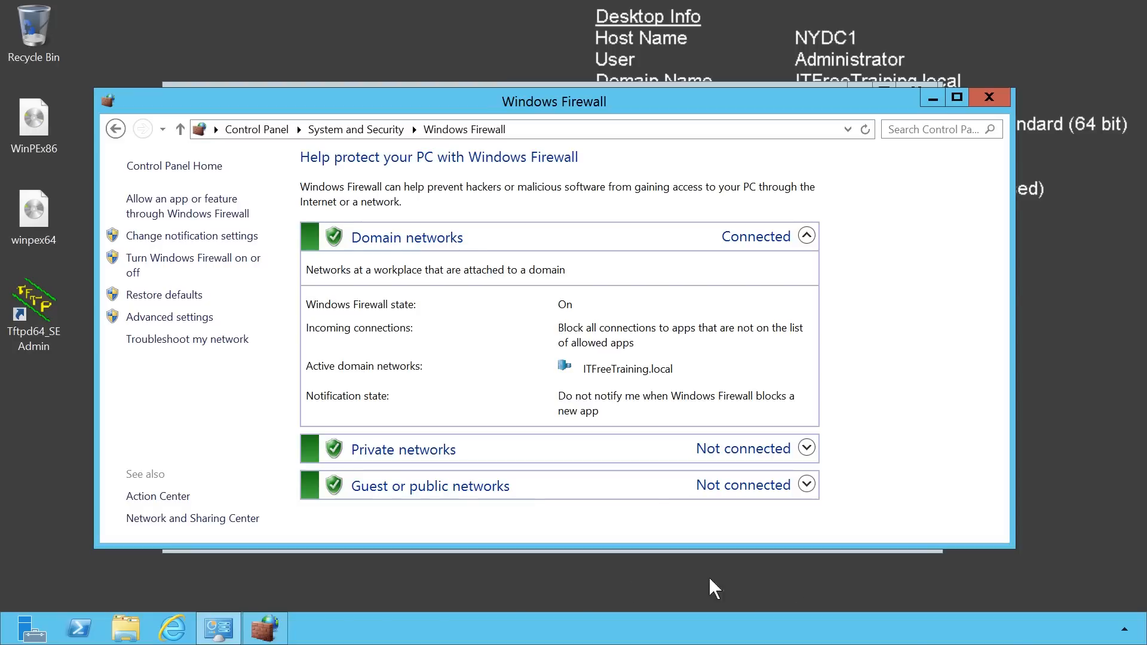
Create a new folder named tftp on Local Disk (C:).
left_click(142, 630)
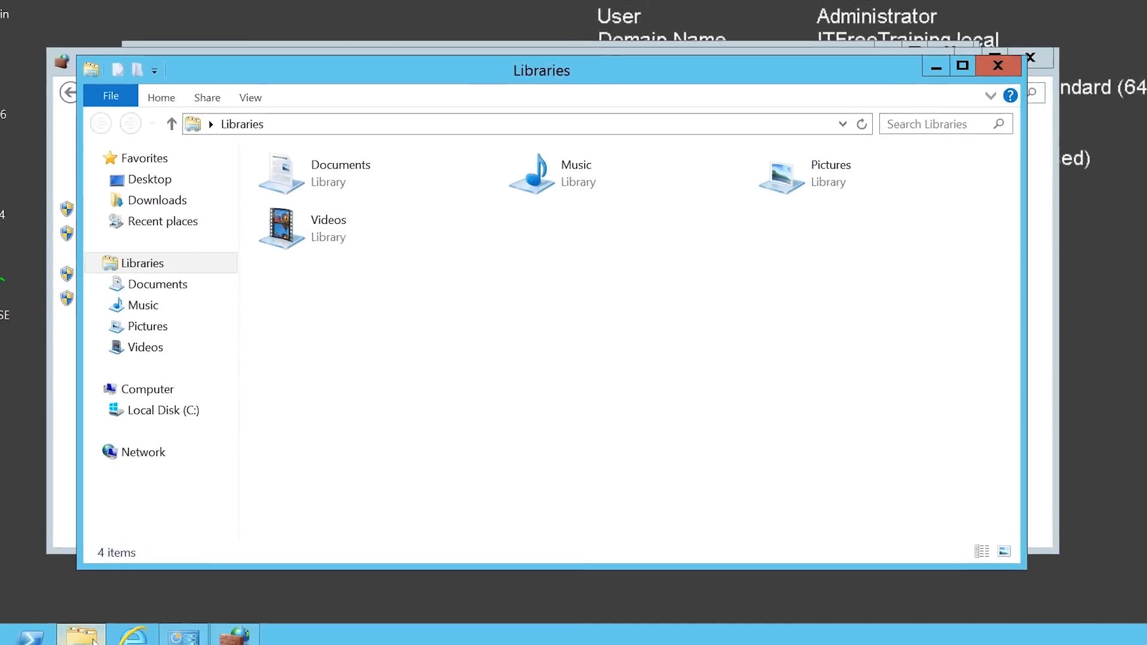
left_click(183, 423)
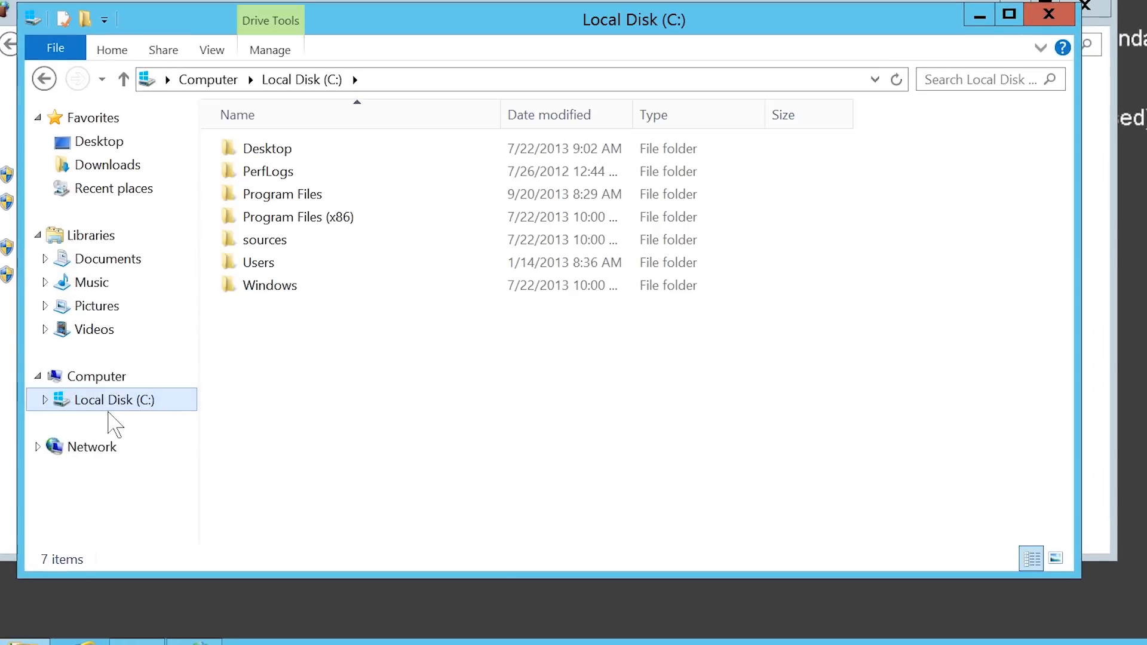
right_click(278, 322)
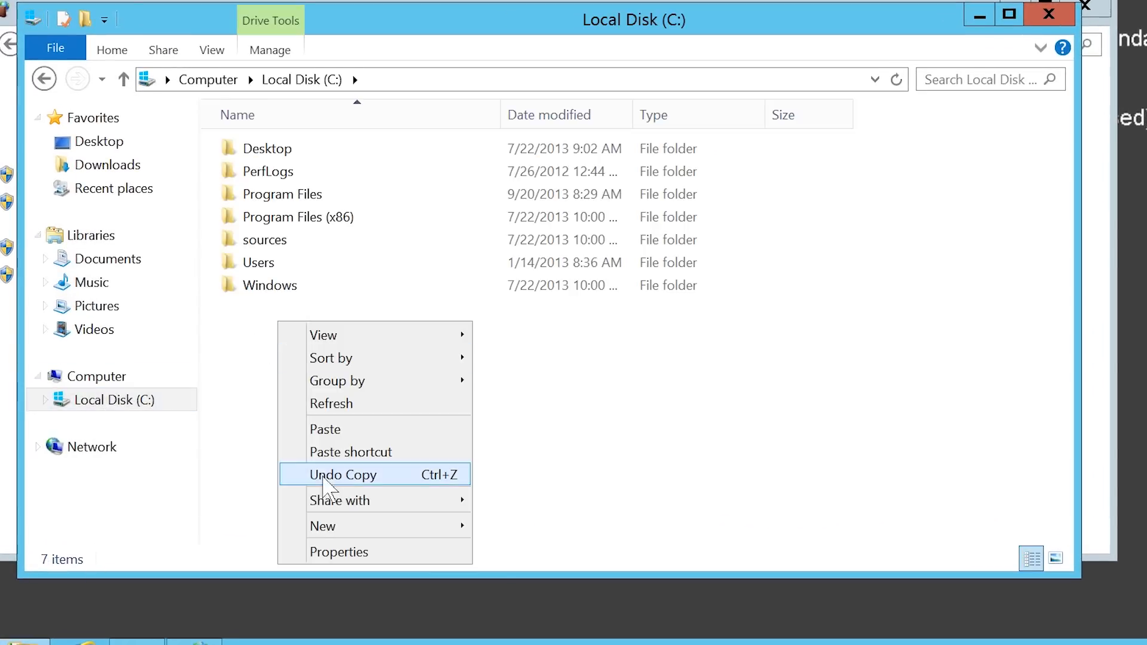
mouse_move(402, 536)
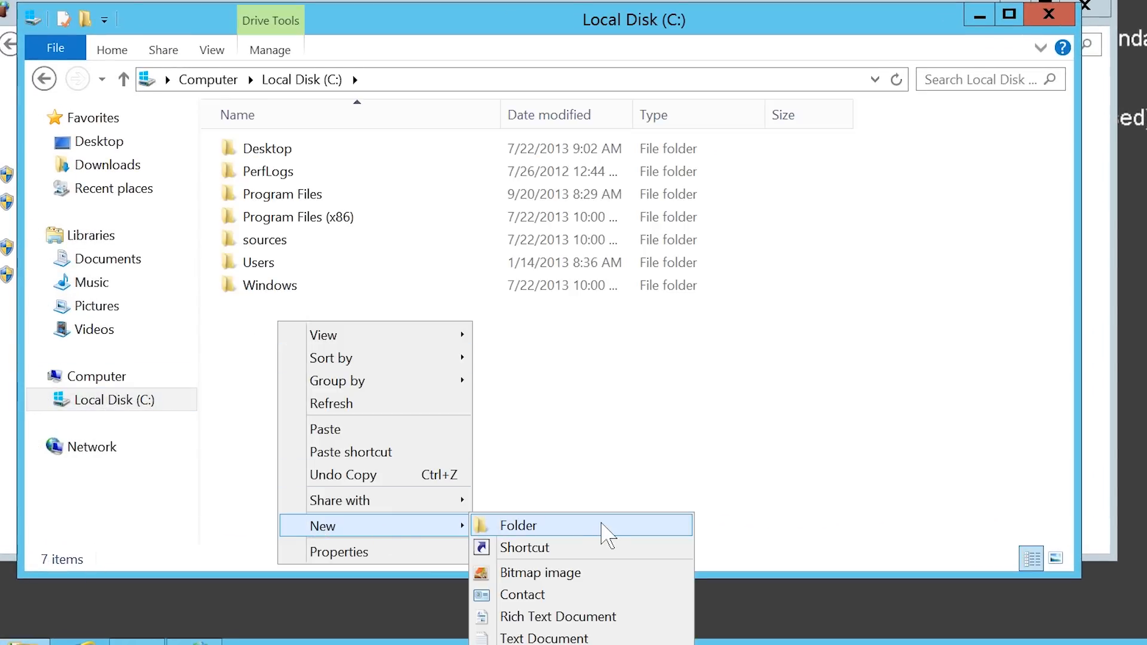
left_click(602, 526)
type("tftp")
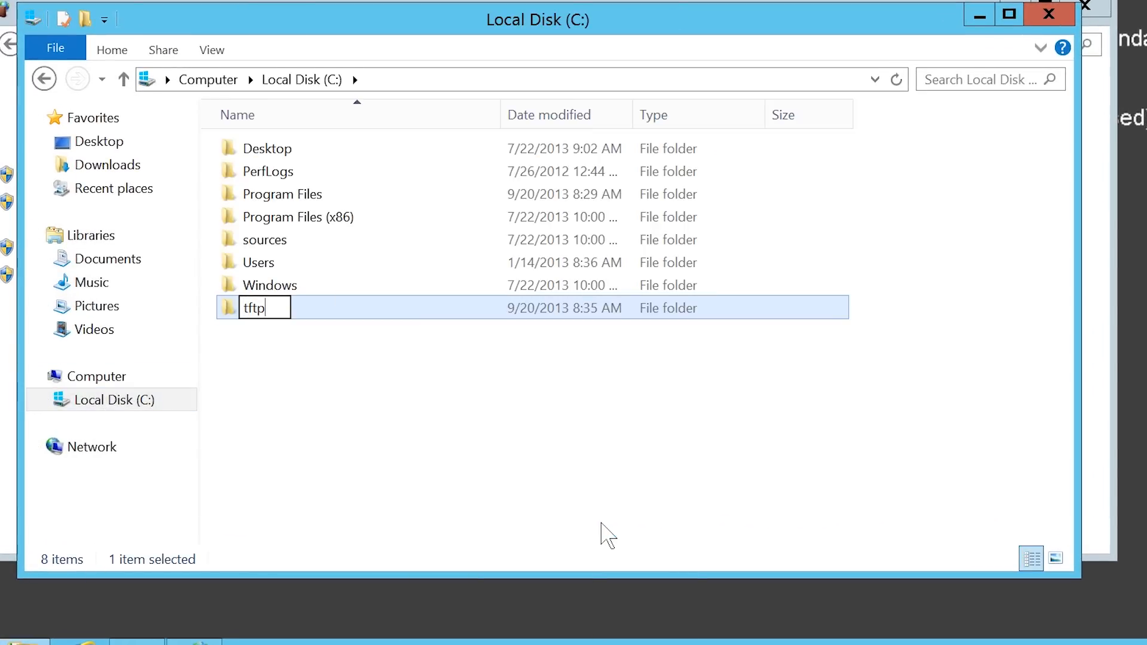
key("Return")
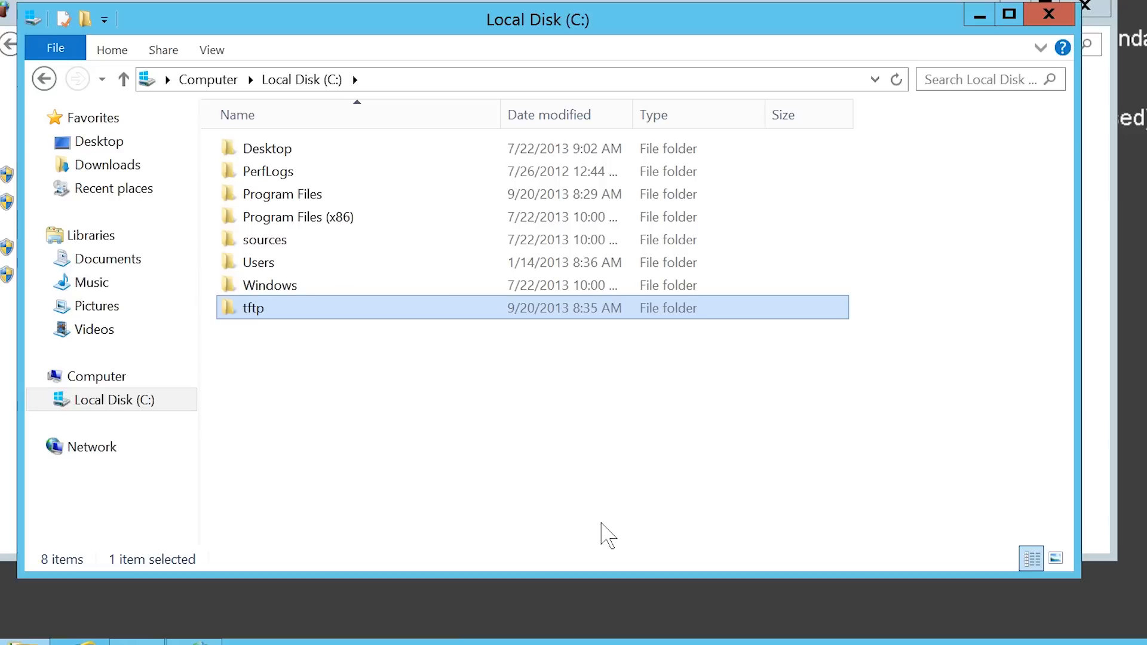
left_click(2, 293)
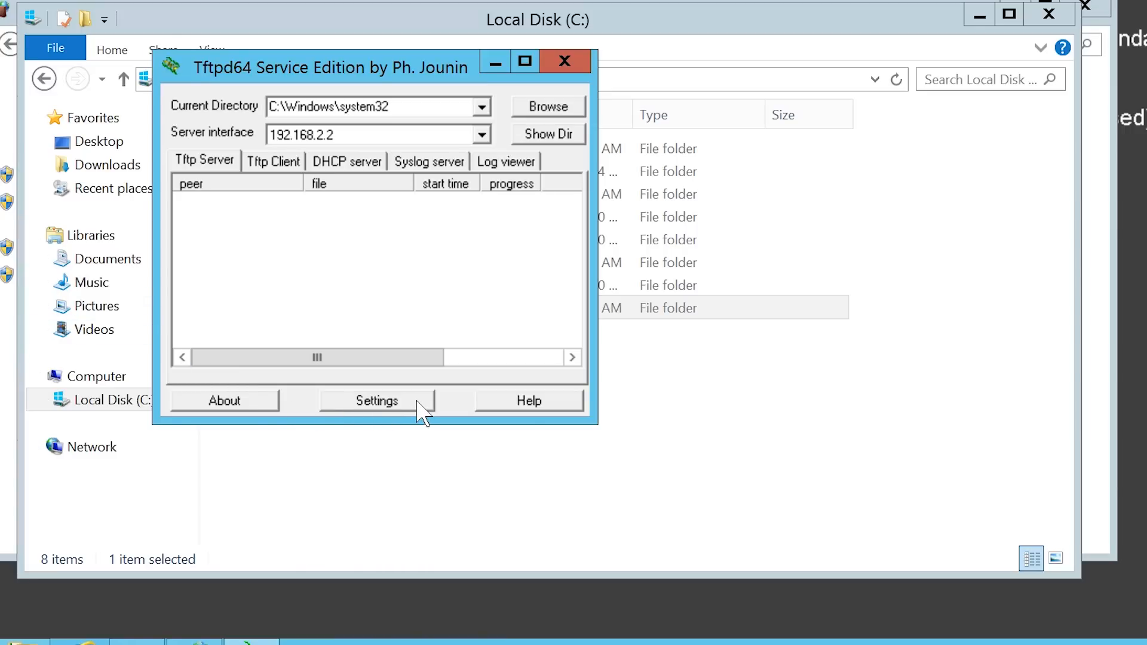
In Tftpd64 global settings, disable the TFTP Client, Syslog and DHCP servers.
left_click(377, 401)
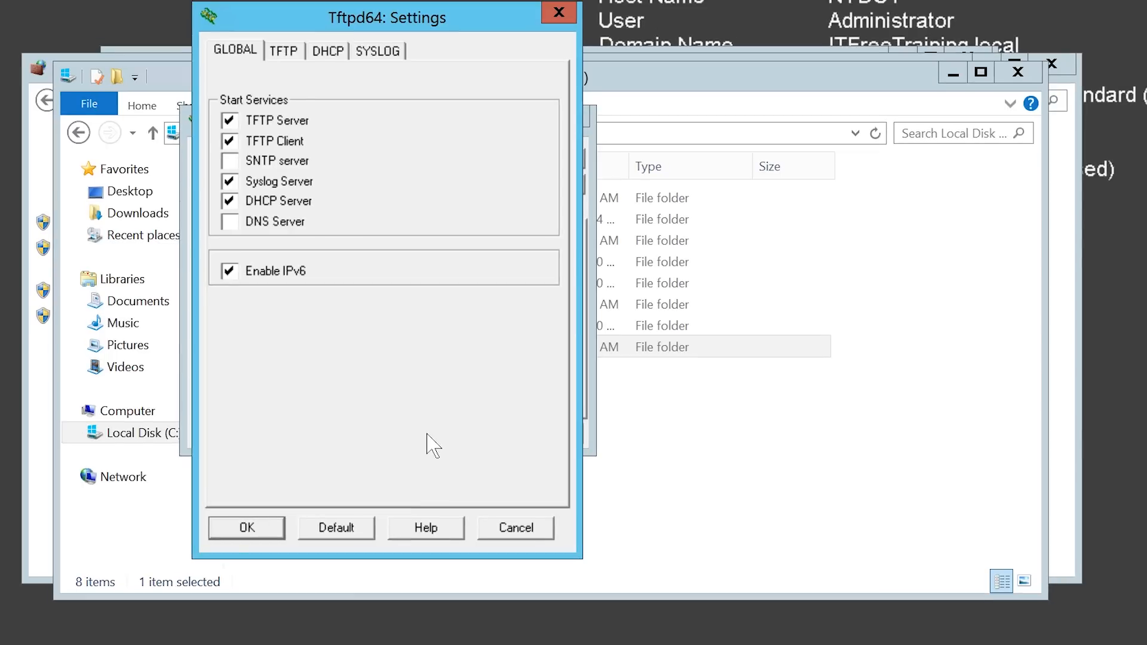
left_click(230, 142)
left_click(230, 181)
left_click(229, 201)
Set the TFTP base directory to C:\tftp, enable PXE Compatibility, and save the settings.
left_click(276, 51)
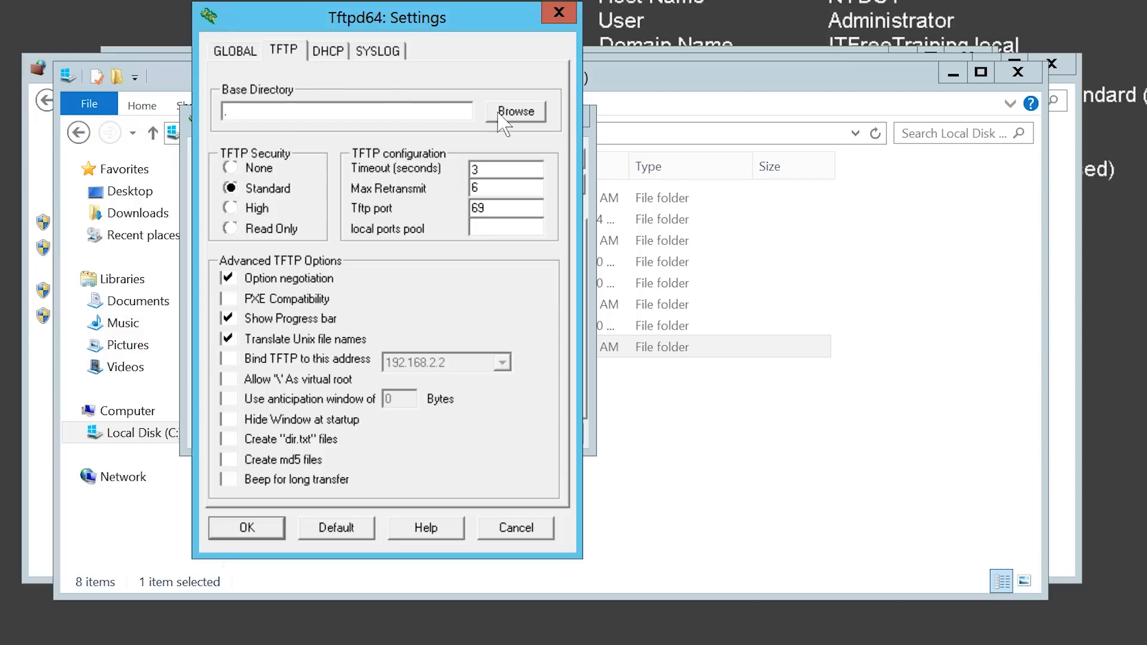
left_click(515, 111)
left_click(256, 249)
left_click(266, 267)
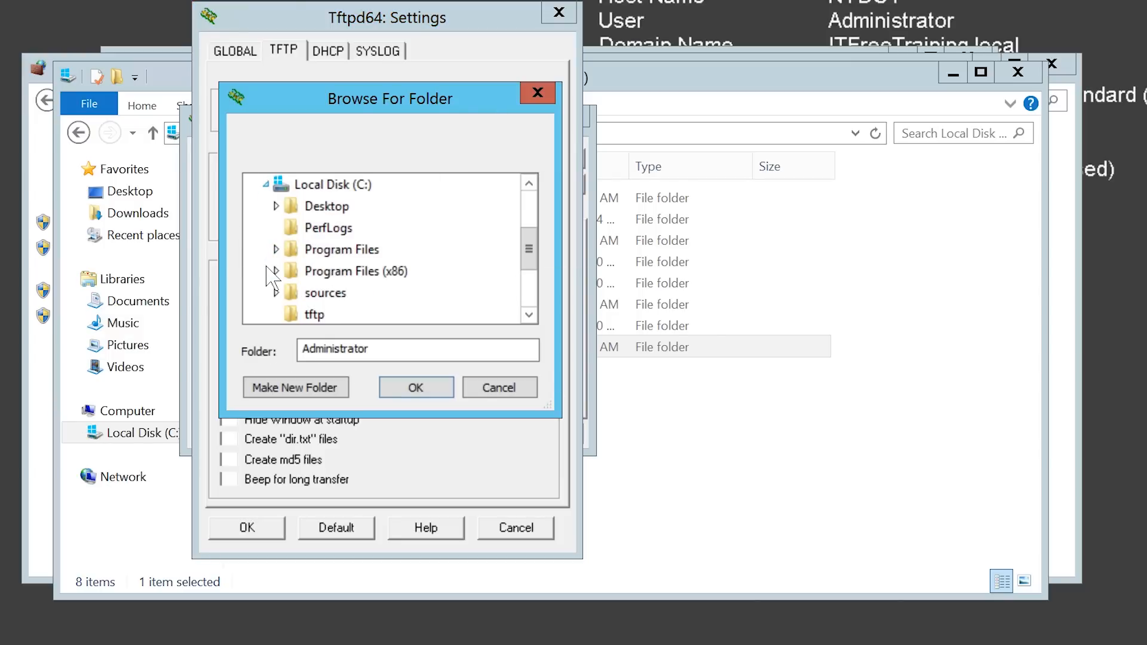
scroll(298, 257, "down", 1)
left_click(300, 256)
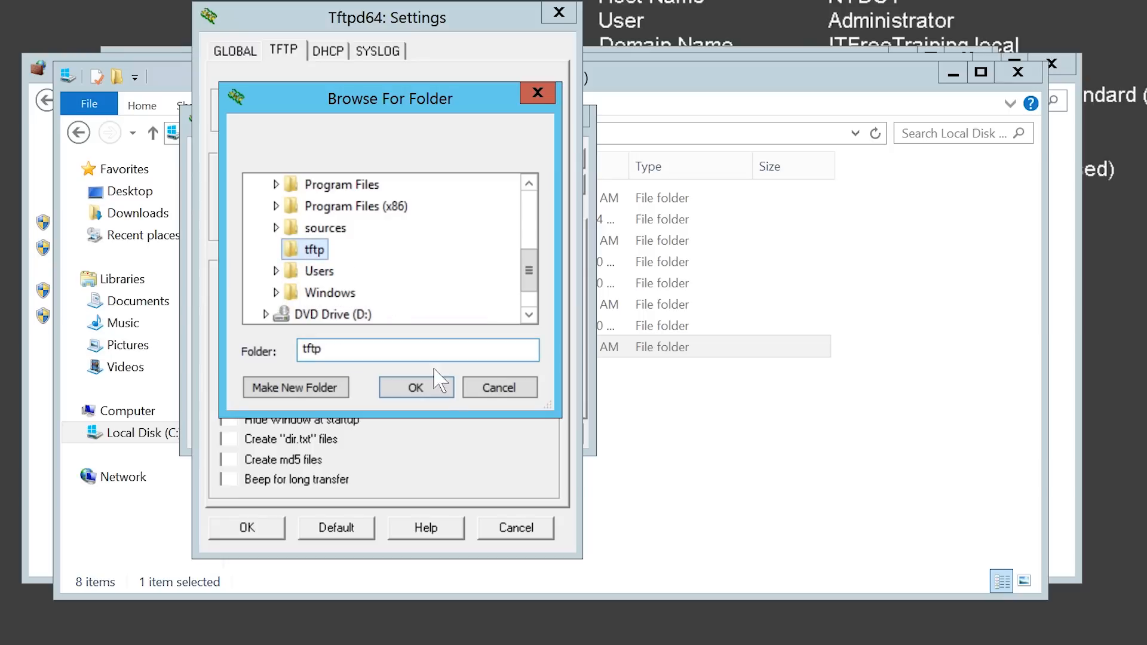
left_click(416, 388)
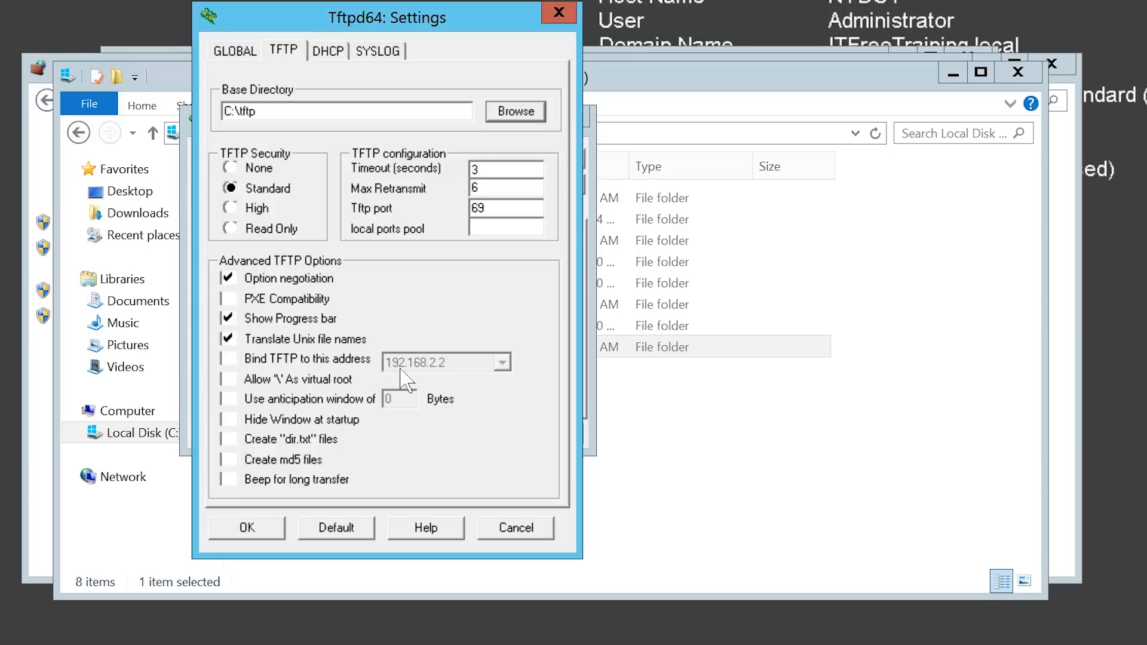
left_click(237, 298)
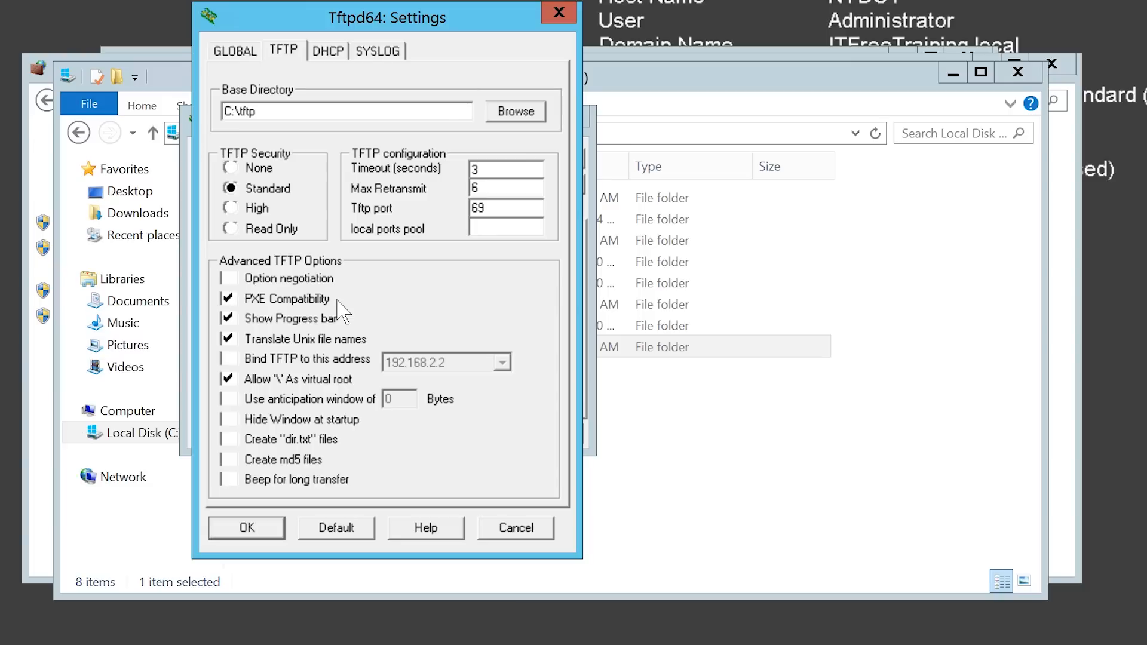
left_click(257, 530)
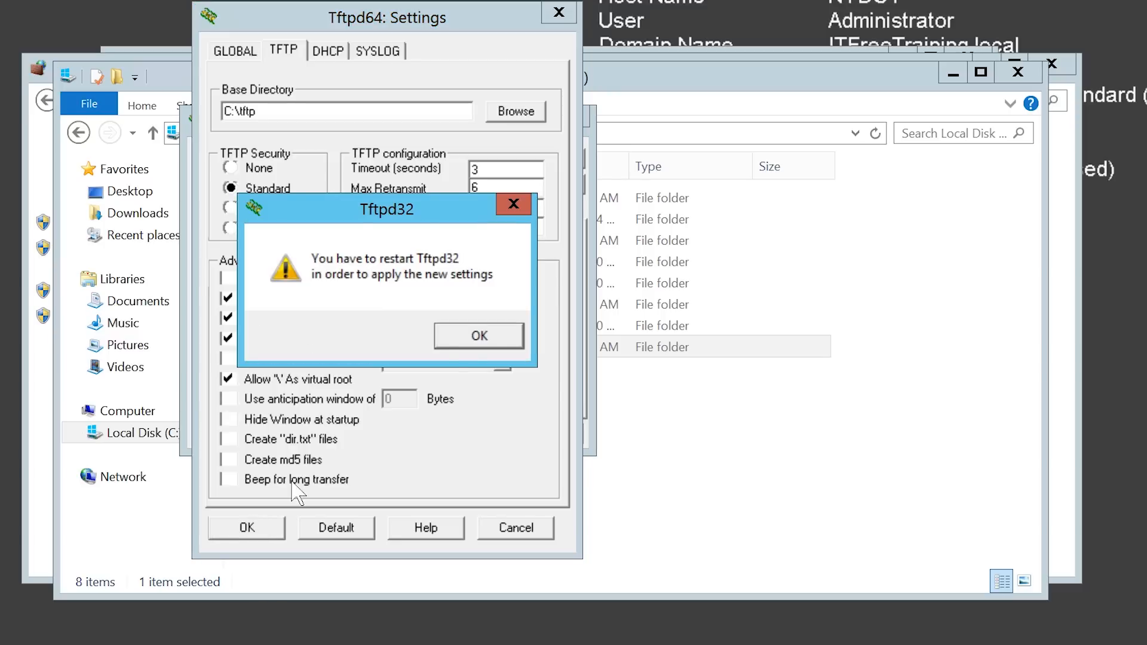
left_click(499, 335)
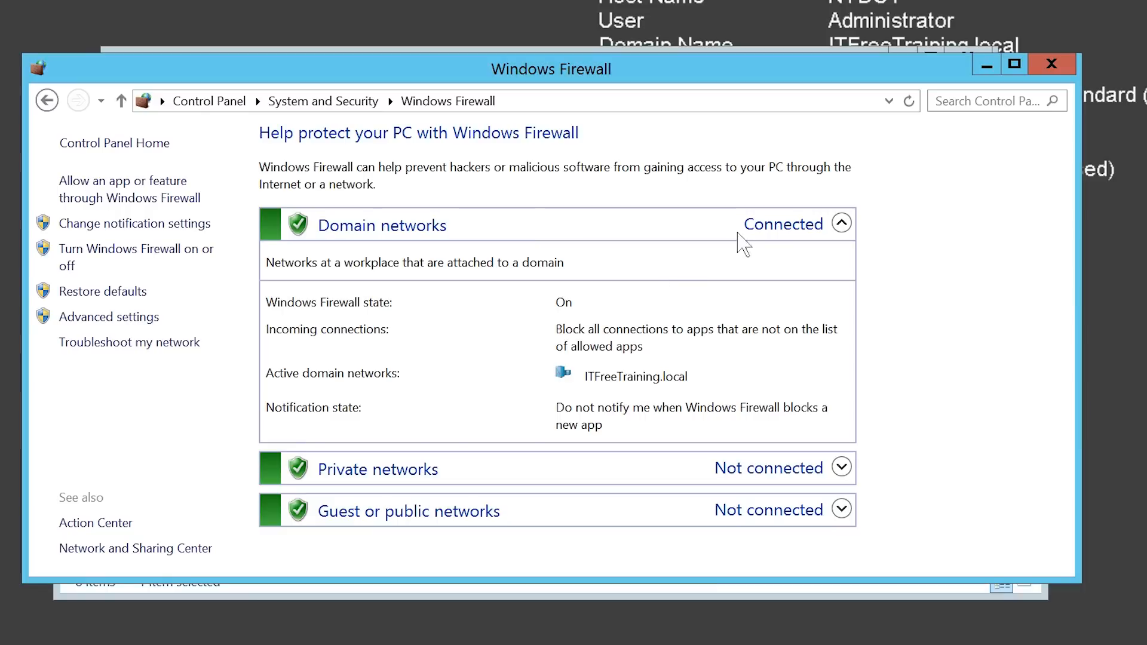
Restart the Tftpd32 service edition from the local Services list.
left_click(983, 101)
type("services")
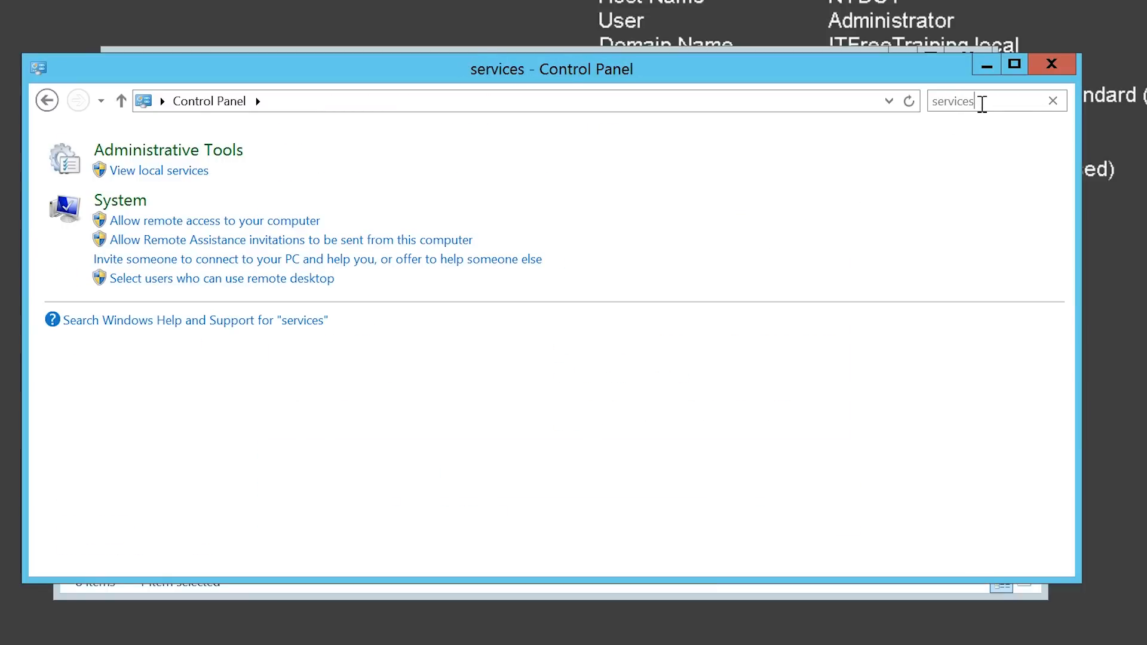
left_click(192, 173)
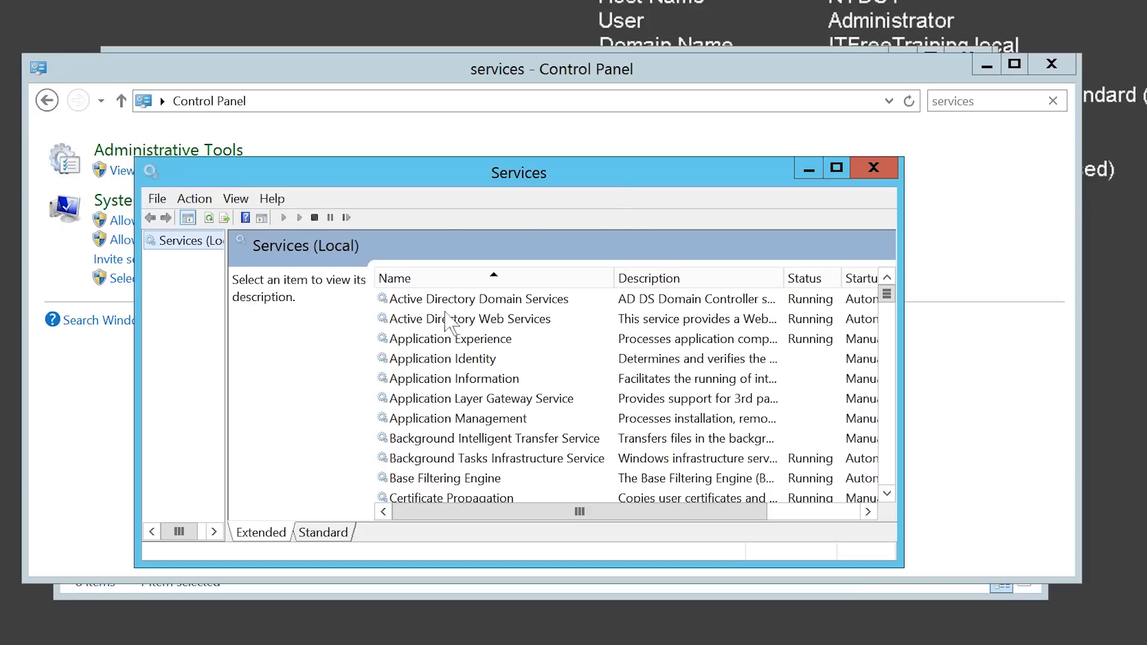
left_click(482, 340)
type("tf")
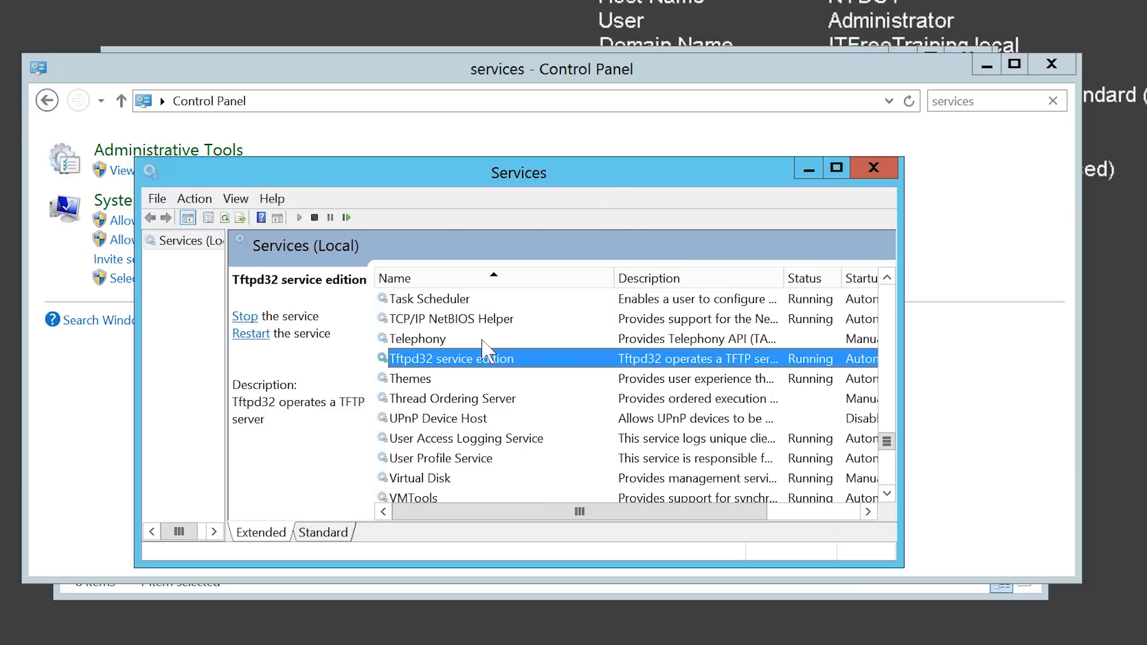
right_click(549, 358)
left_click(597, 456)
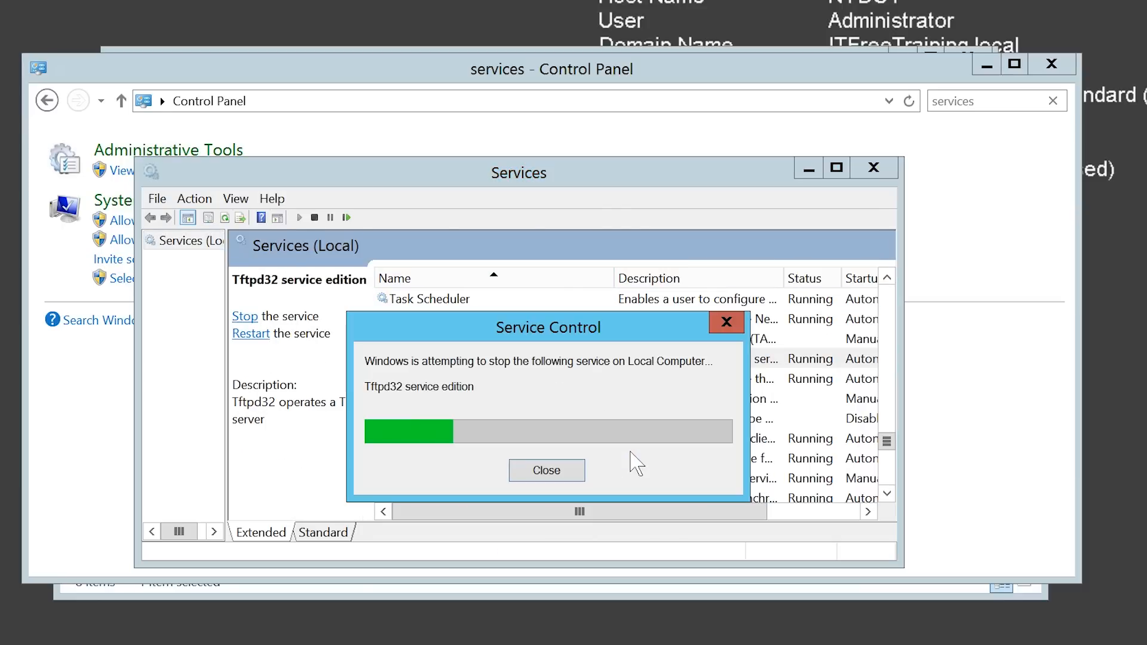
Close Services and Control Panel, and acknowledge the ended Tftpd32 session.
left_click(874, 168)
left_click(1053, 63)
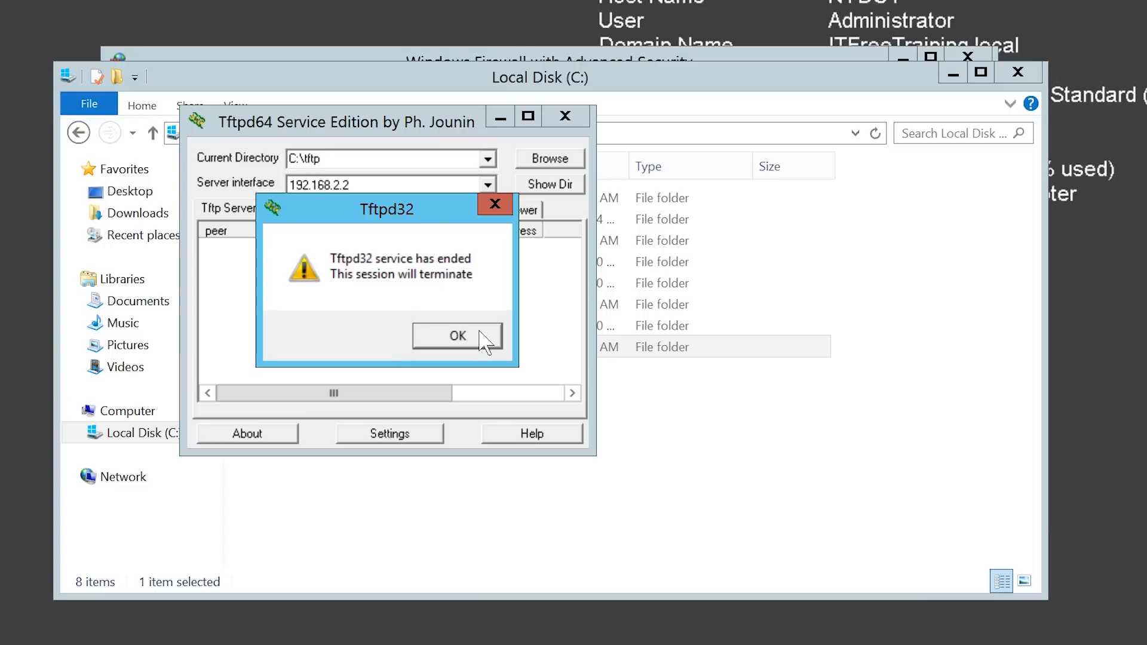
left_click(458, 335)
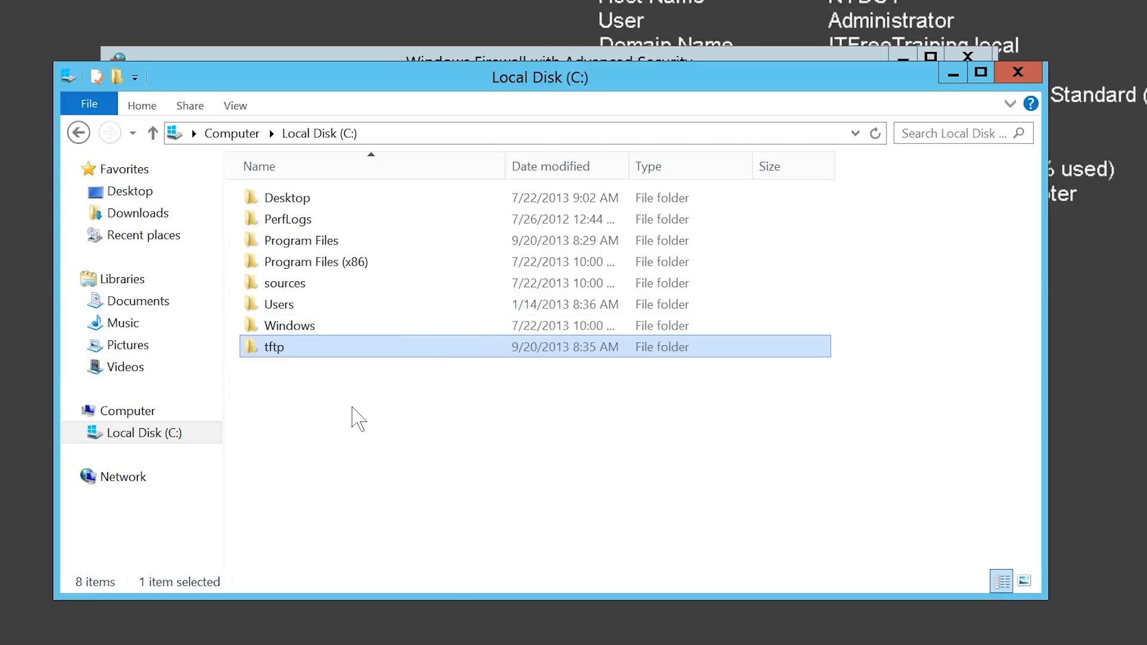
left_click(185, 624)
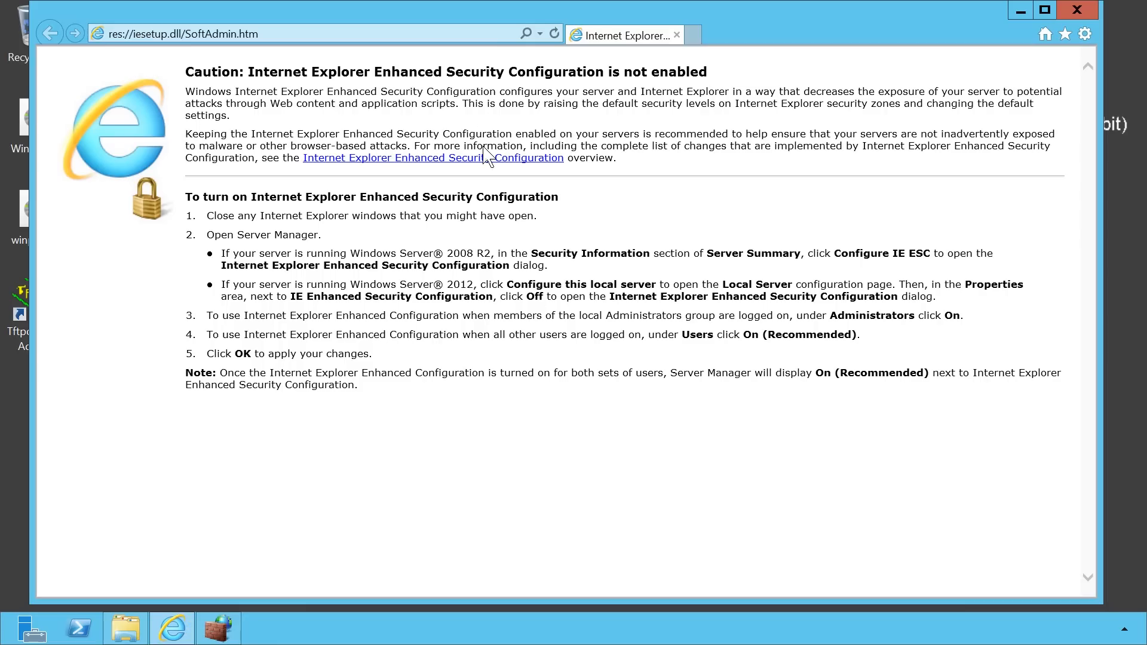
left_click(343, 30)
type("www.")
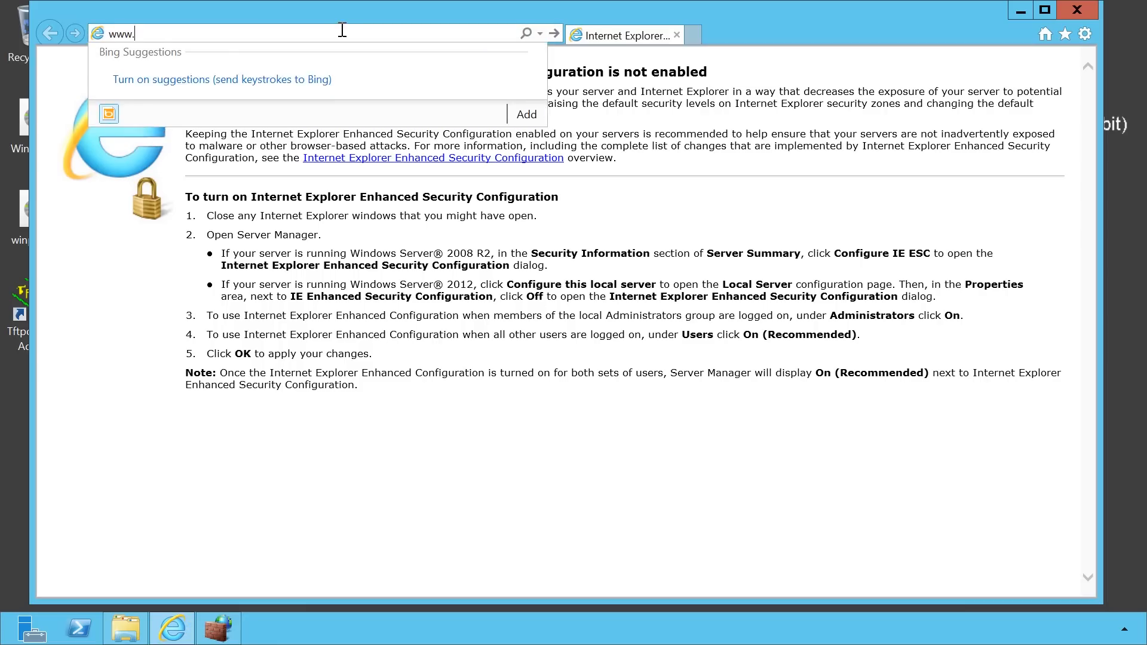
type("itfreetraining.com/downloads/tftpdfi")
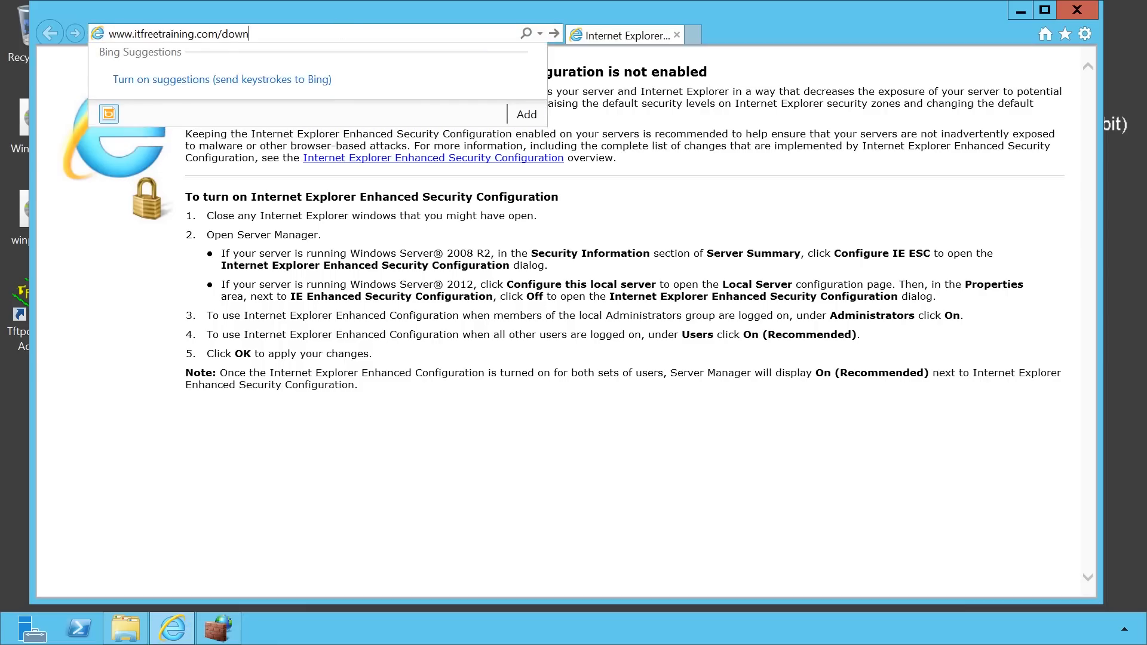
type("les.zip")
key("Return")
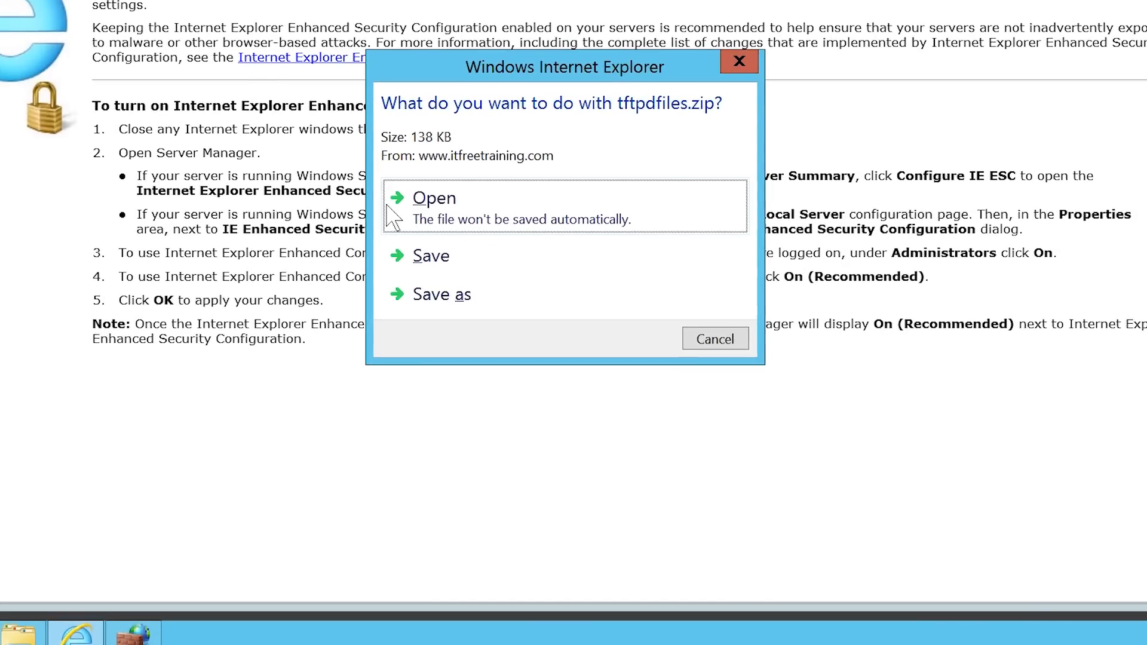
left_click(614, 222)
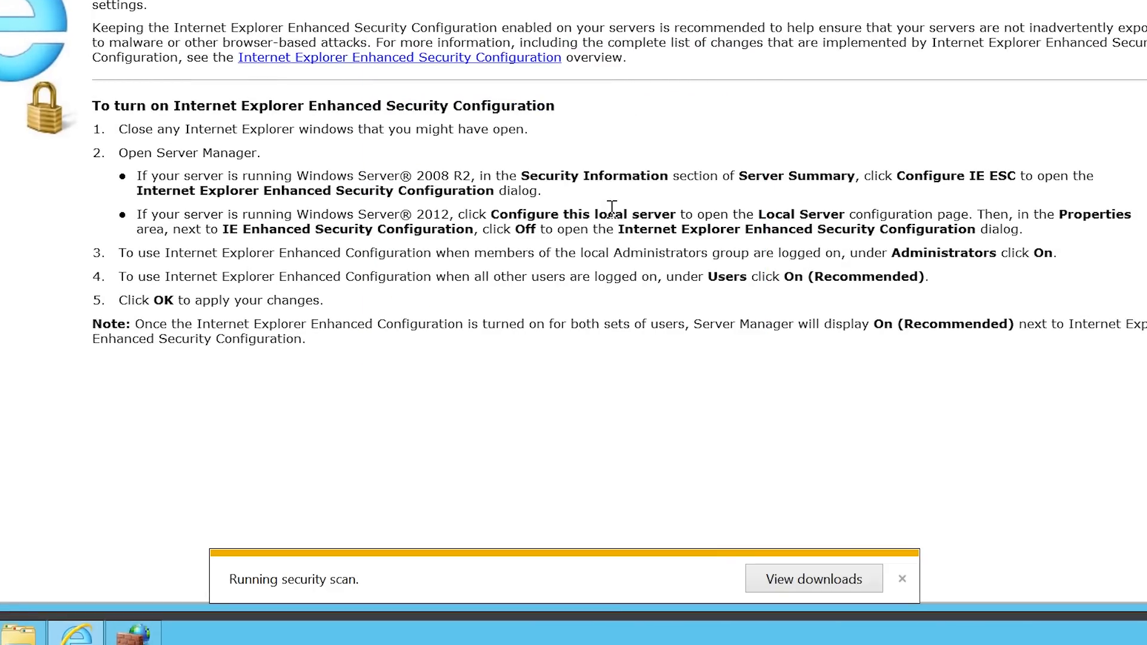
key("ctrl+a")
right_click(306, 245)
Copy the PXELINUX files from the zip into C:\tftp.
left_click(372, 306)
left_click(140, 411)
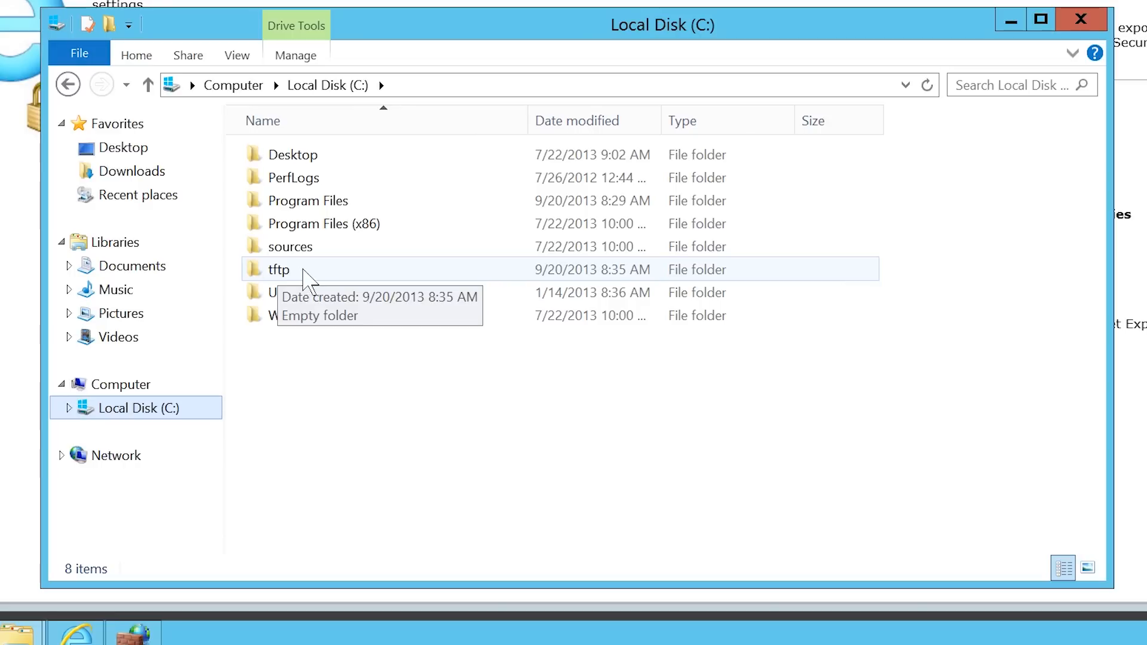
double_click(304, 272)
right_click(308, 208)
left_click(385, 339)
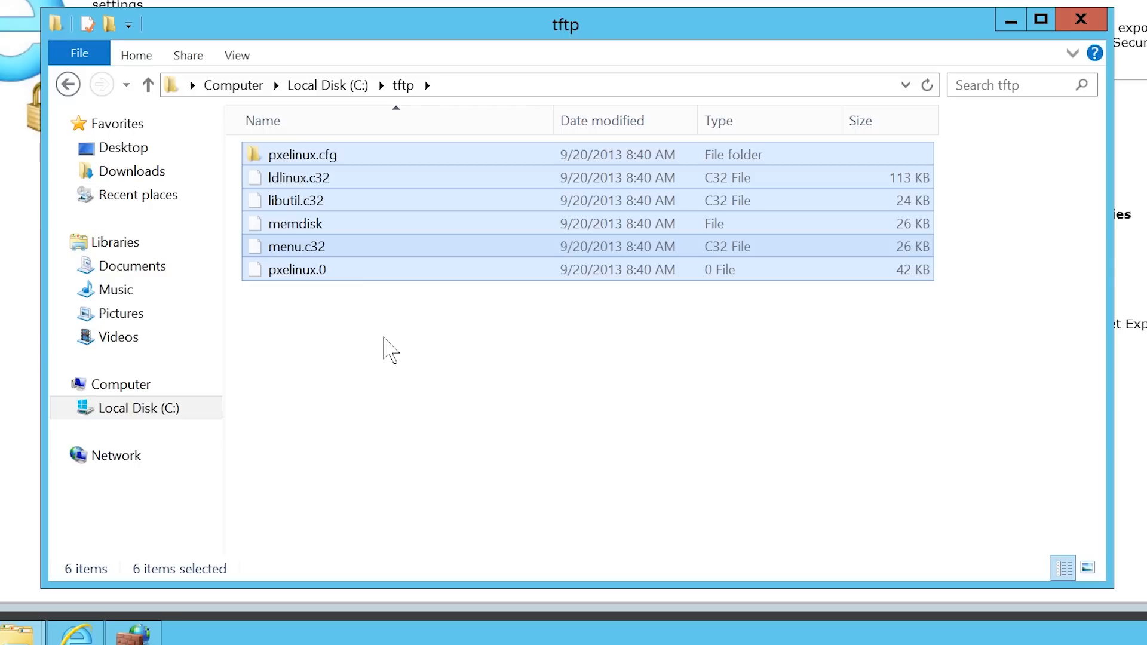
Copy the winpex64 and WinPEx86 disc images from Desktop into tftp, then close the windows.
left_click(119, 148)
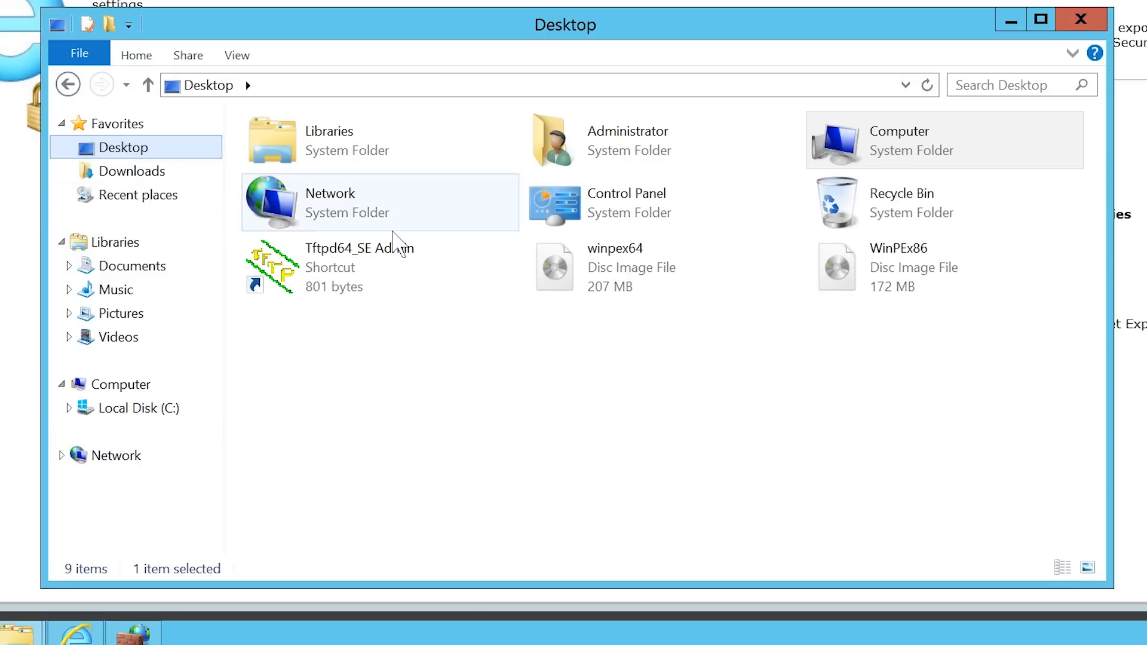
left_click(541, 279)
left_click(836, 269, "ctrl")
right_click(844, 257)
left_click(889, 374)
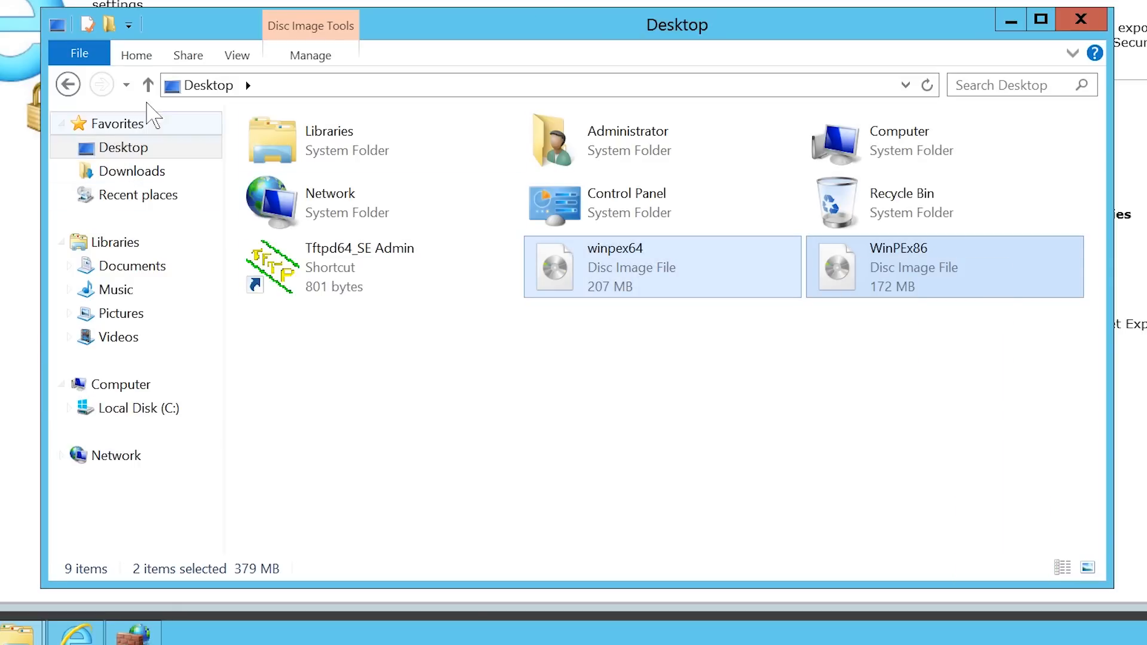
left_click(68, 84)
right_click(324, 356)
left_click(396, 484)
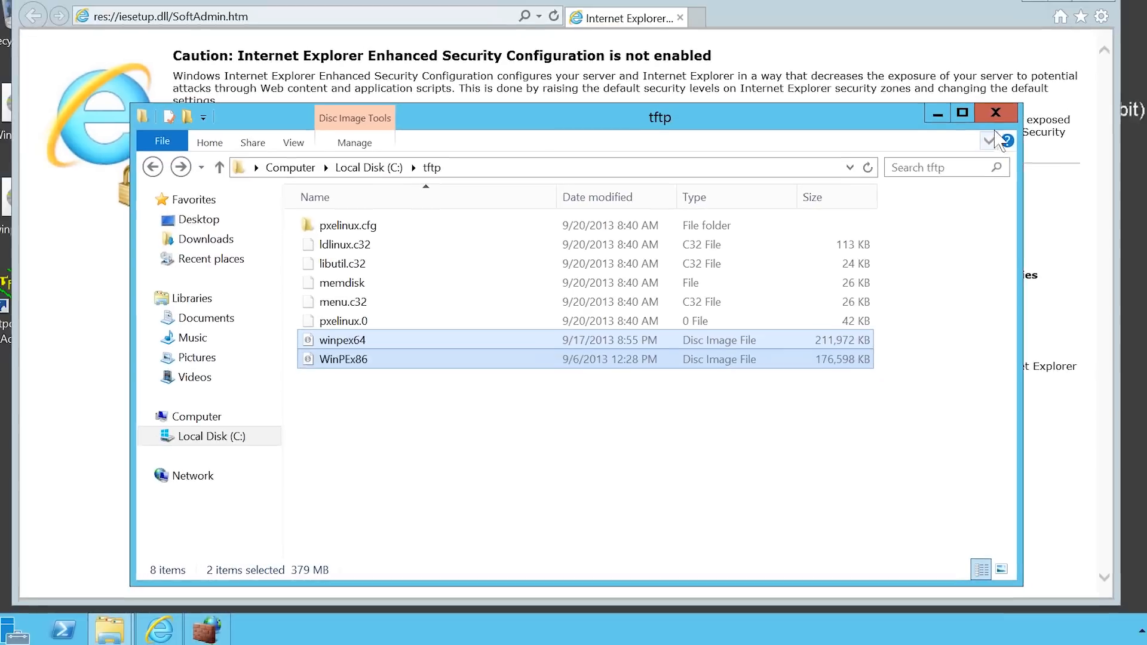
left_click(1094, 24)
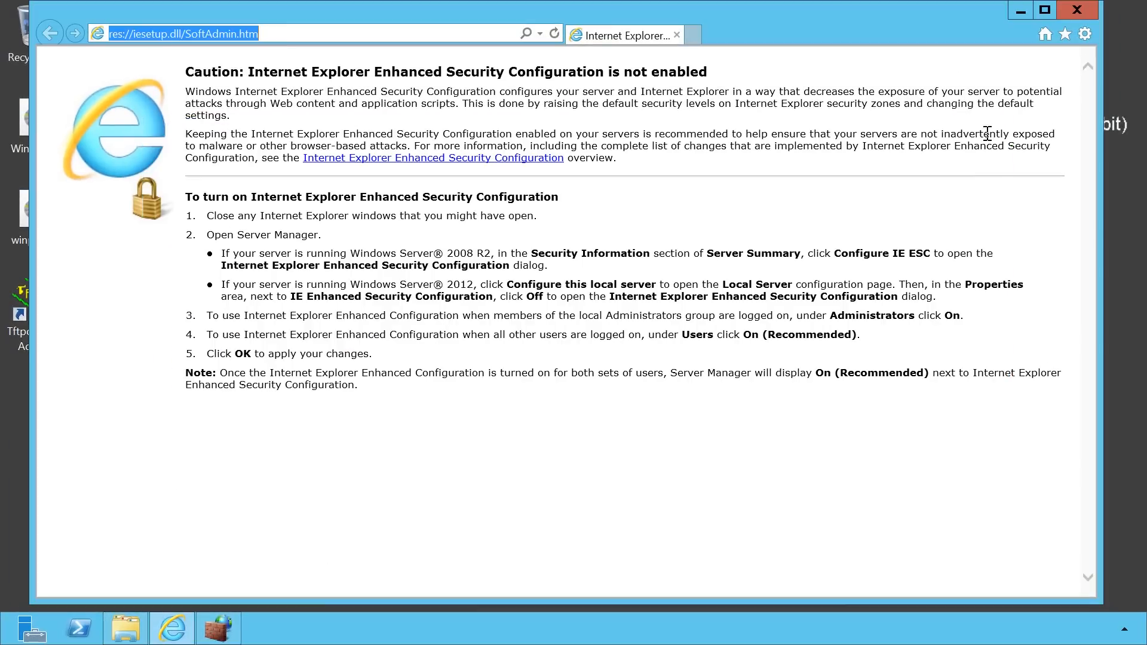
left_click(1078, 7)
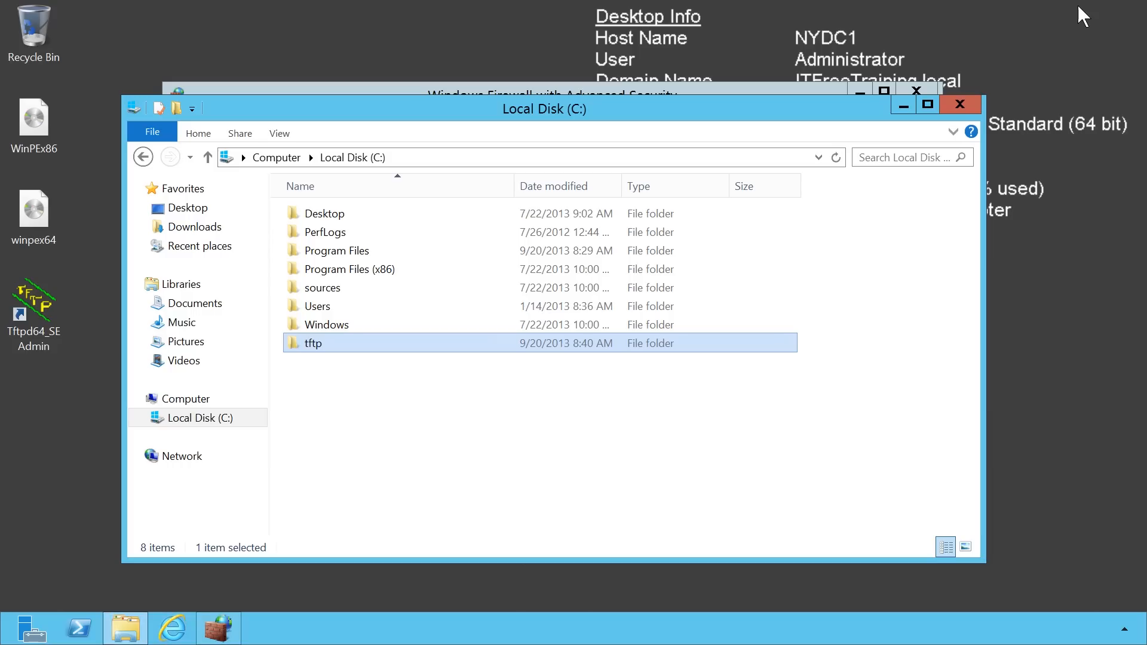
Close the Explorer and Firewall windows and launch the DHCP console from Server Manager.
left_click(956, 107)
left_click(917, 92)
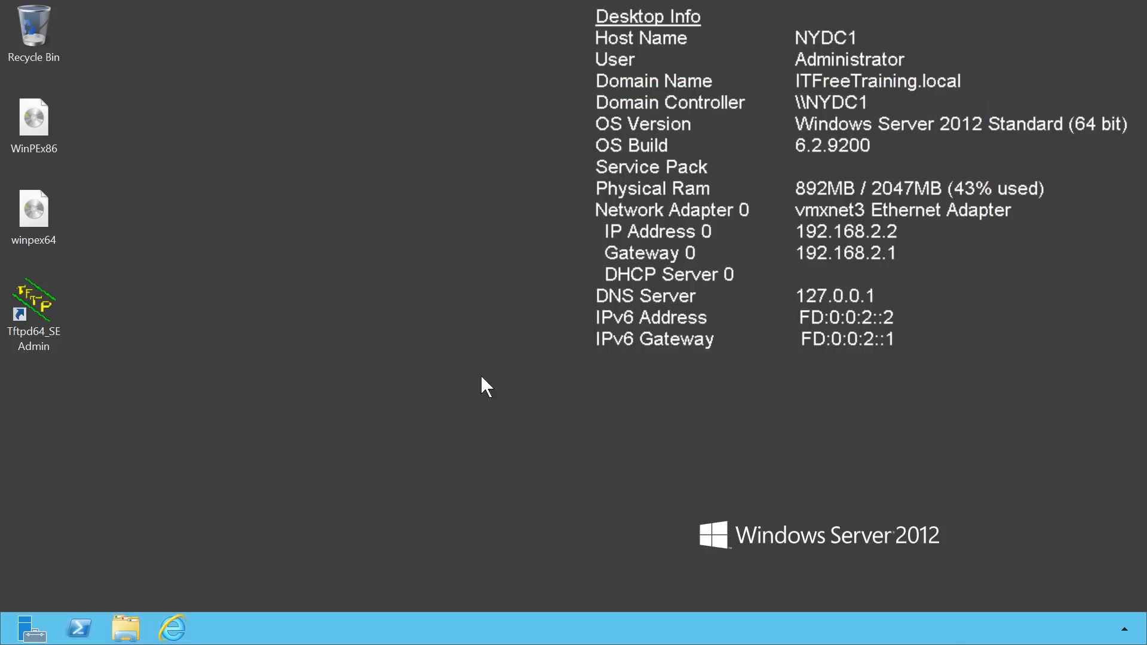
left_click(31, 627)
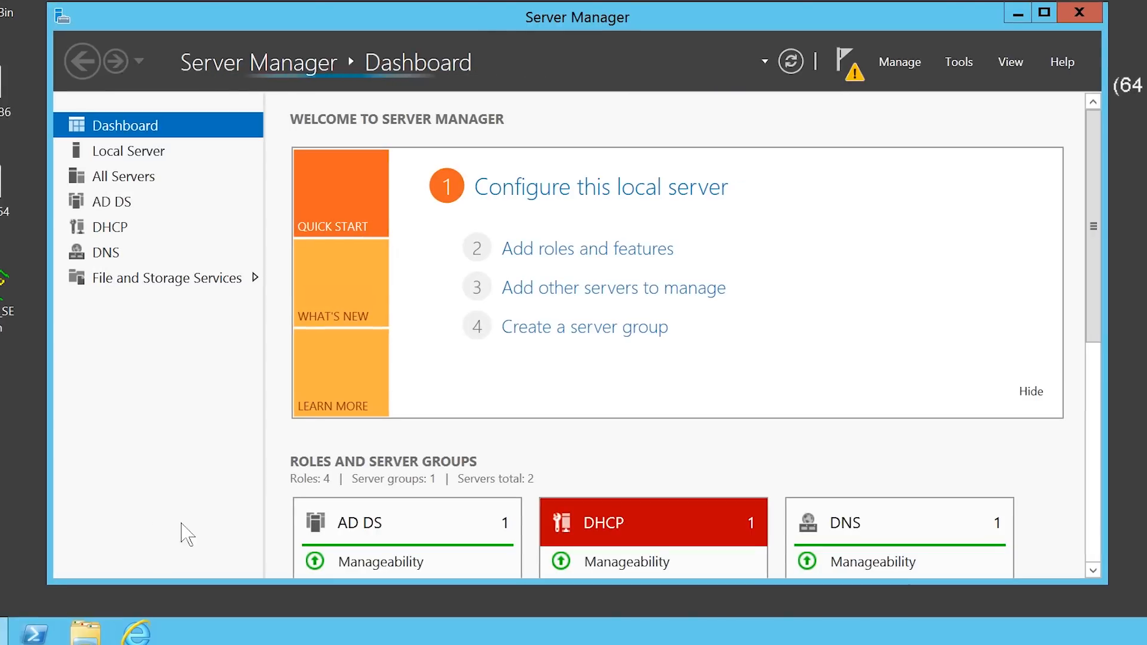
left_click(956, 62)
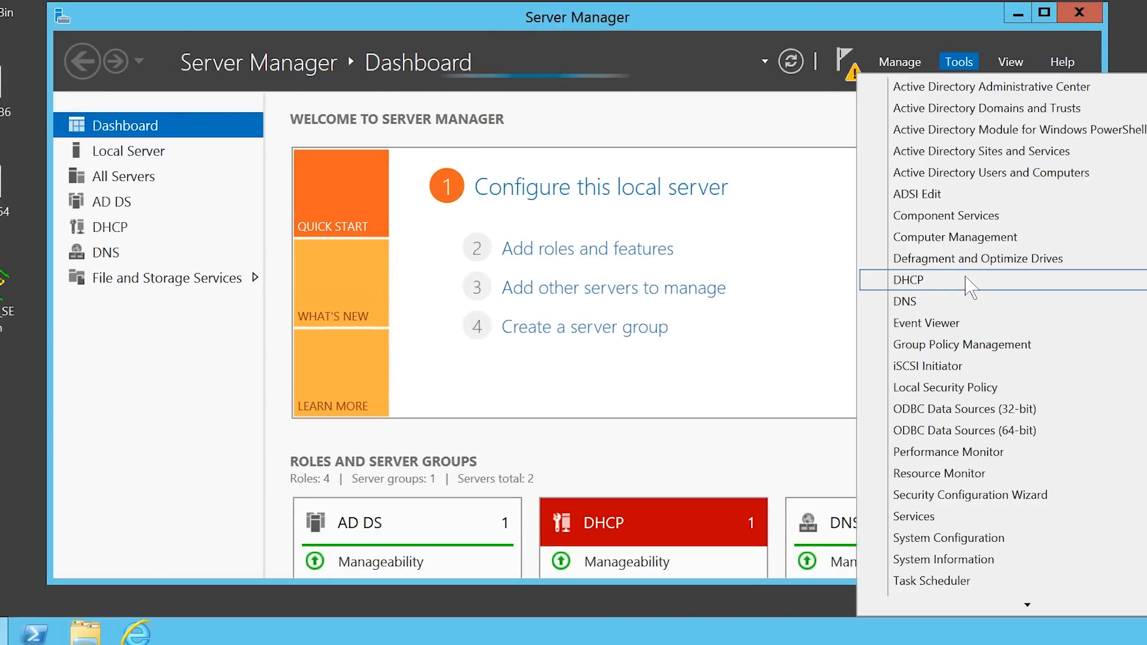
left_click(966, 279)
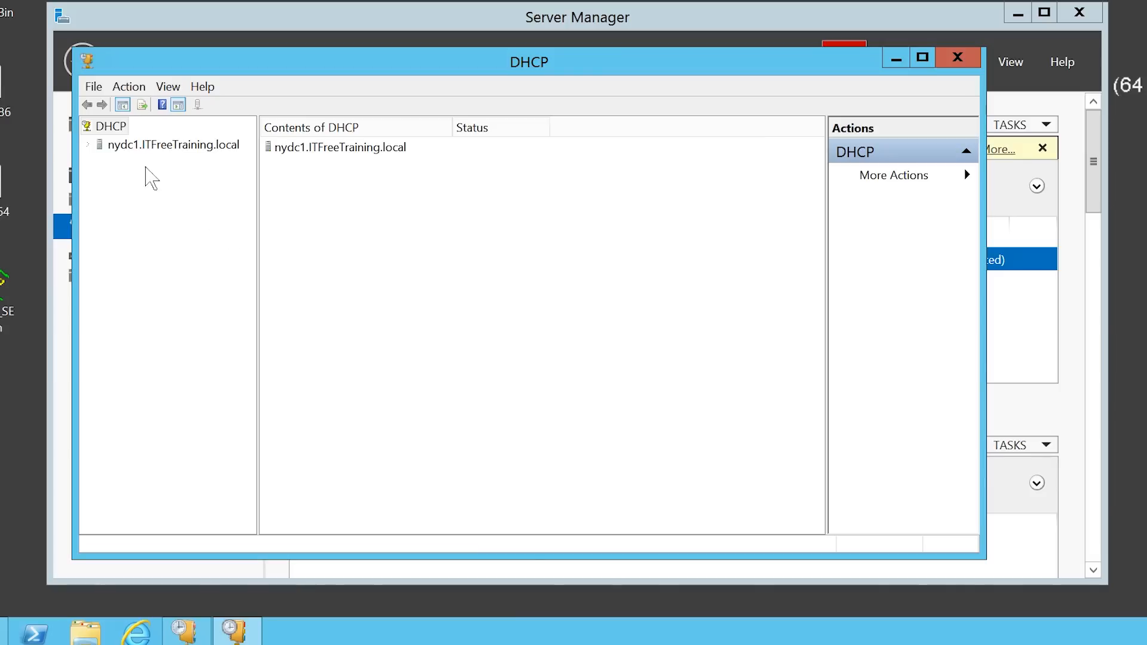
Start the DHCP service on nydc1.ITFreeTraining.local and expand its IPv4 node.
left_click(113, 145)
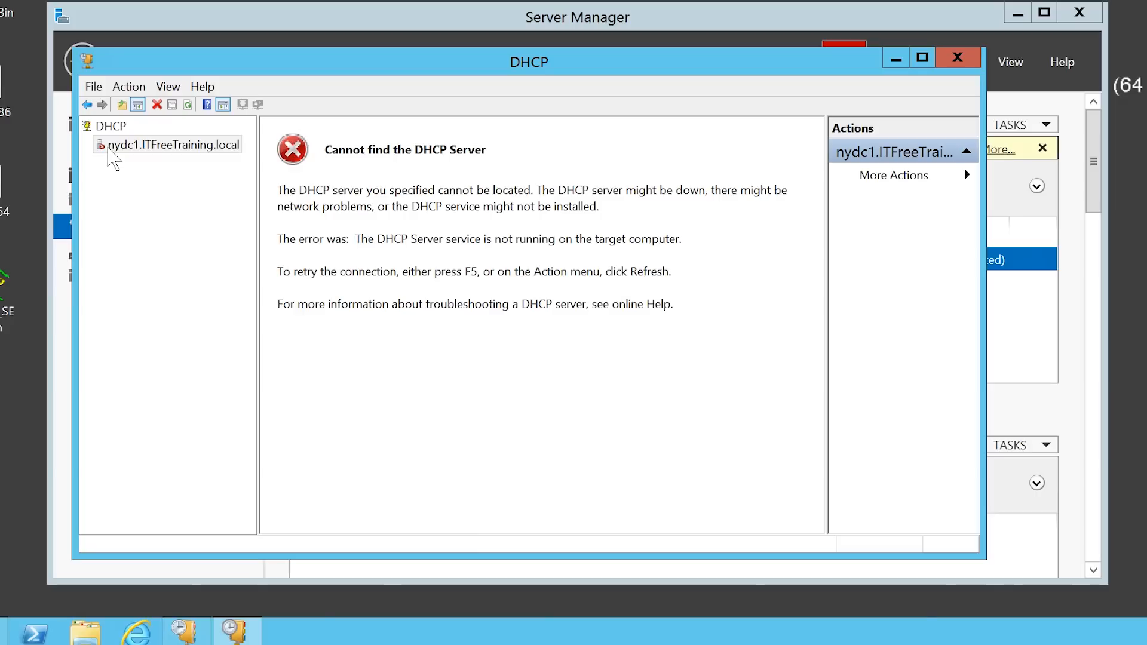
right_click(109, 149)
mouse_move(141, 245)
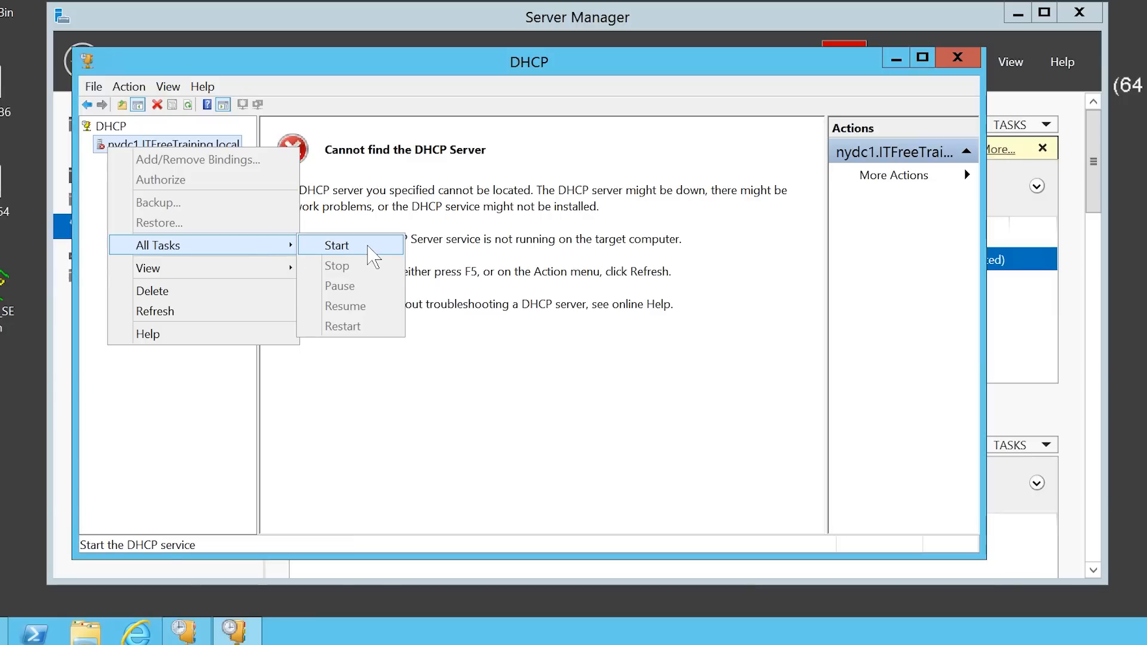
left_click(373, 256)
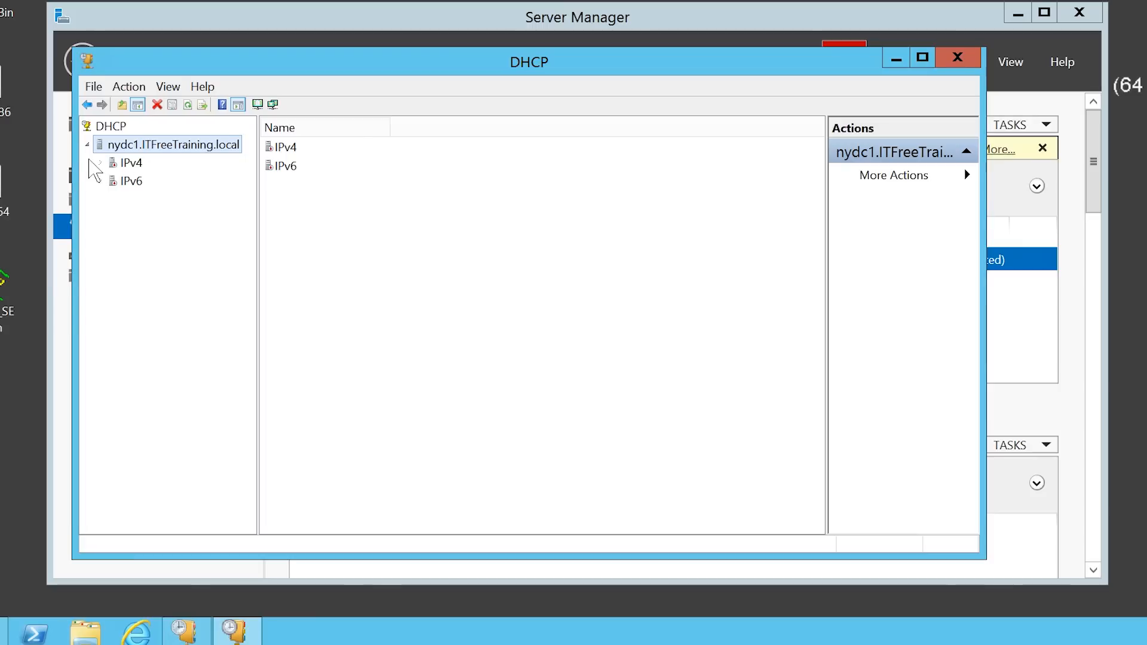
left_click(99, 163)
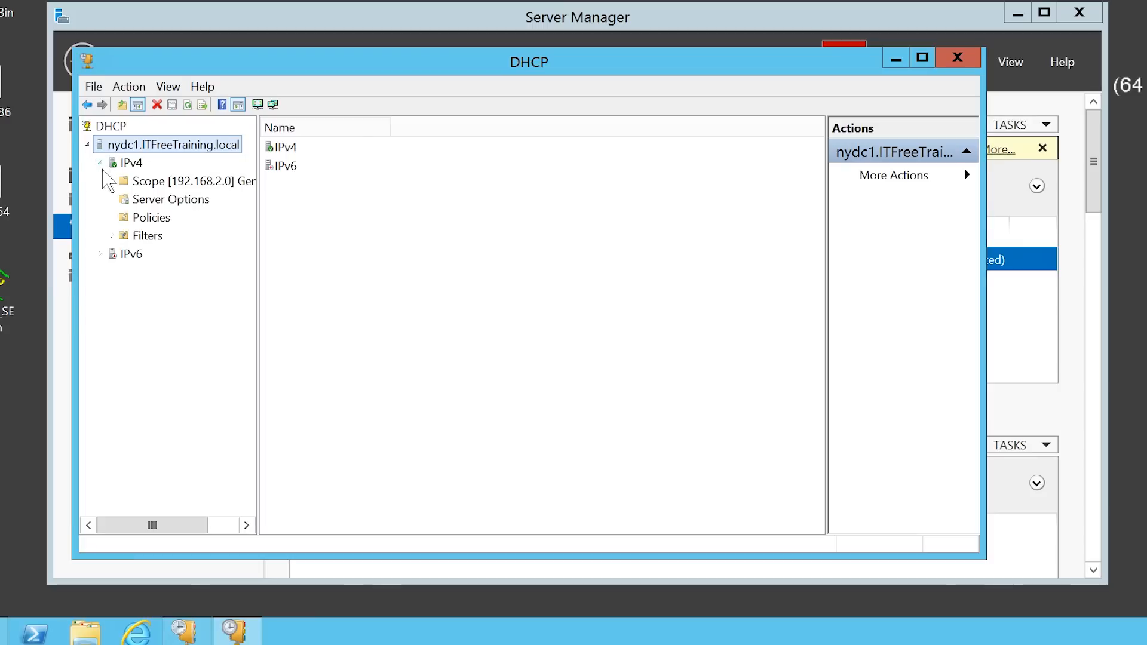
Open Configure Options for the IPv4 Server Options.
left_click(125, 200)
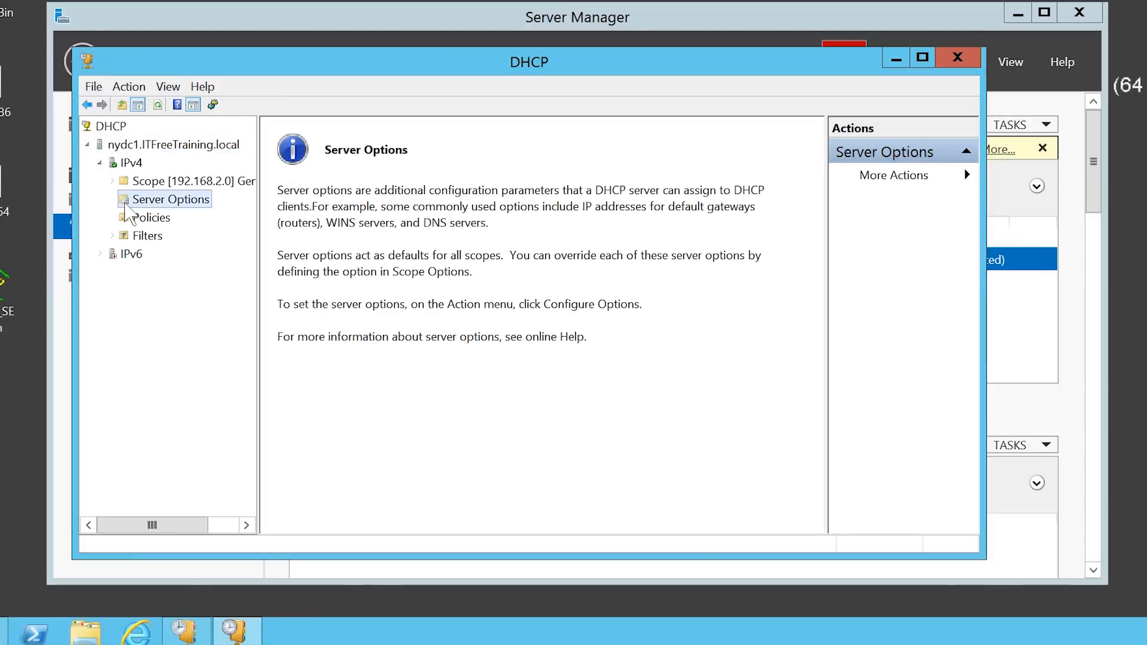
right_click(207, 210)
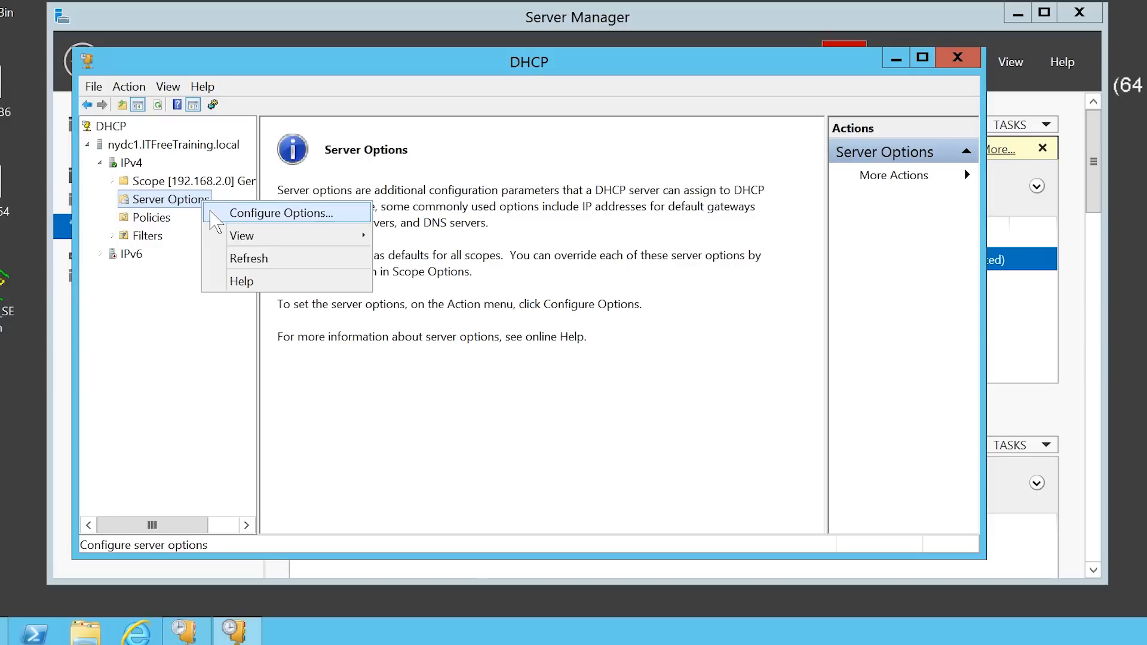
left_click(351, 216)
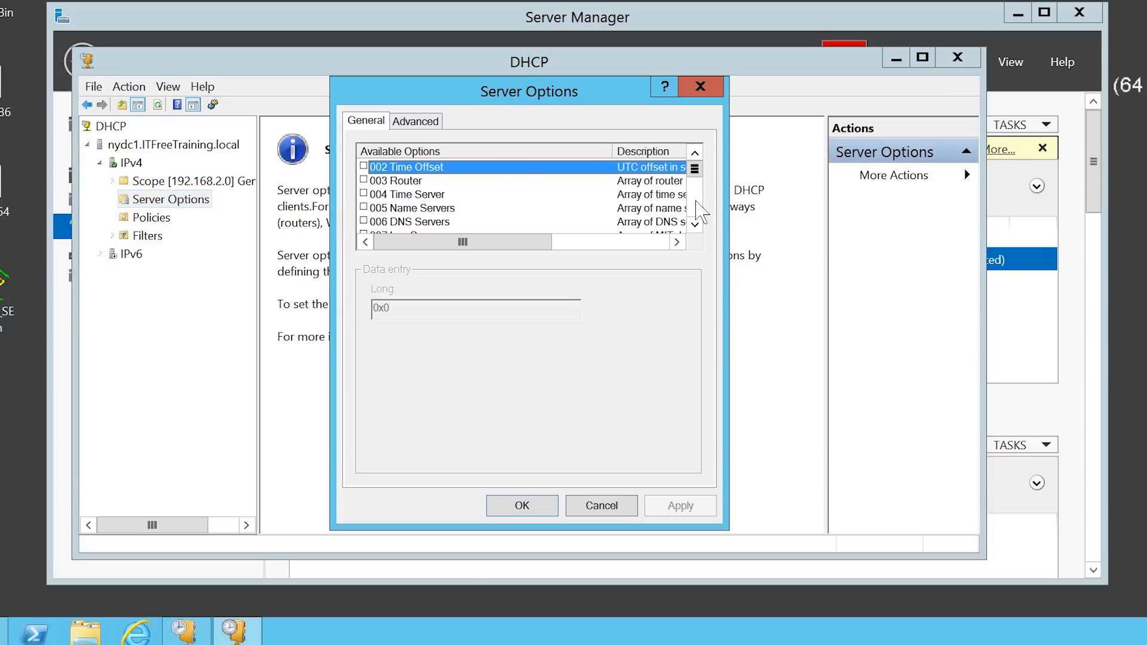
scroll(699, 211, "down", 3)
scroll(699, 211, "down", 10)
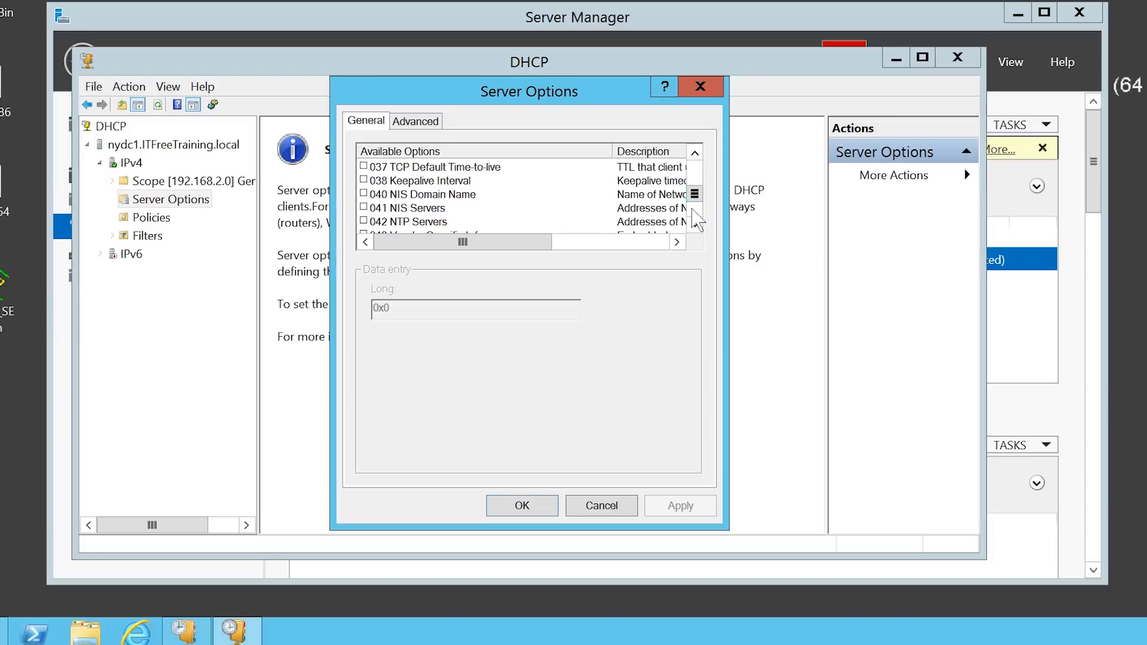
left_click(696, 226)
left_click(695, 225)
left_click(695, 225)
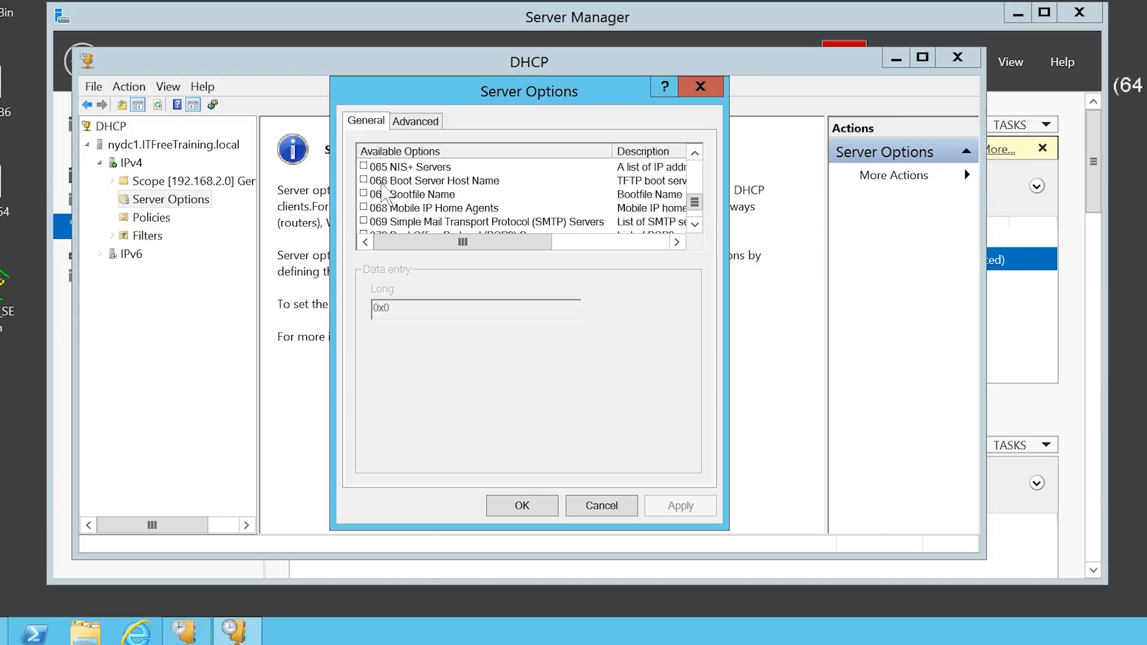
Set 066 Boot Server Host Name to 192.168.2.2 and 067 Bootfile Name to pxelinux.0.
left_click(364, 180)
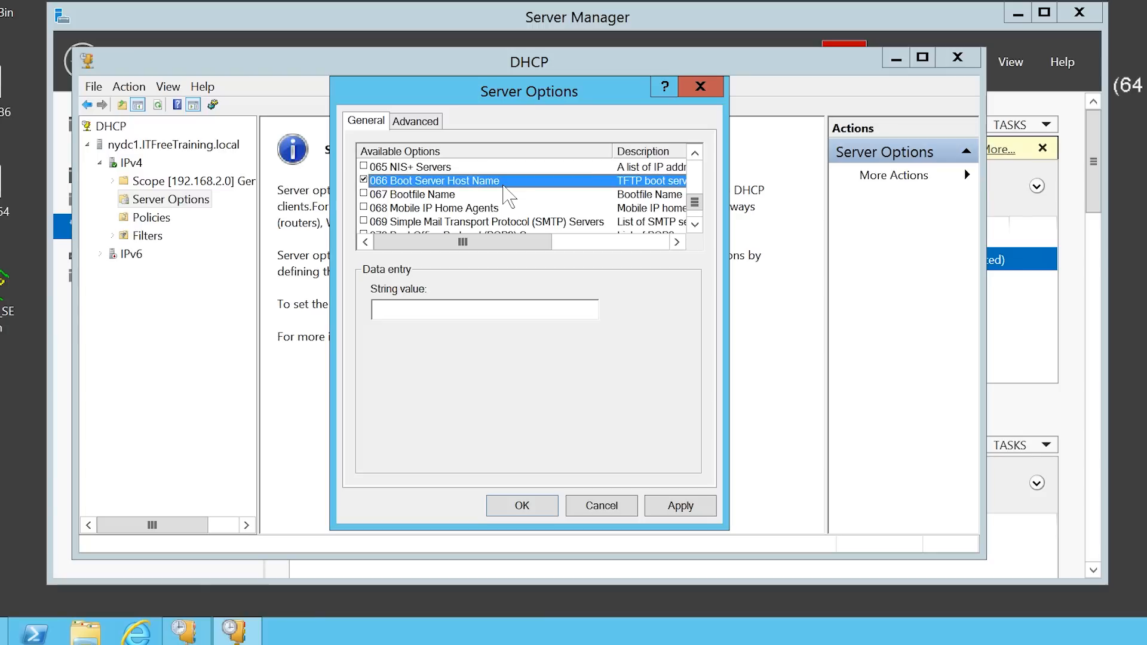
left_click(415, 308)
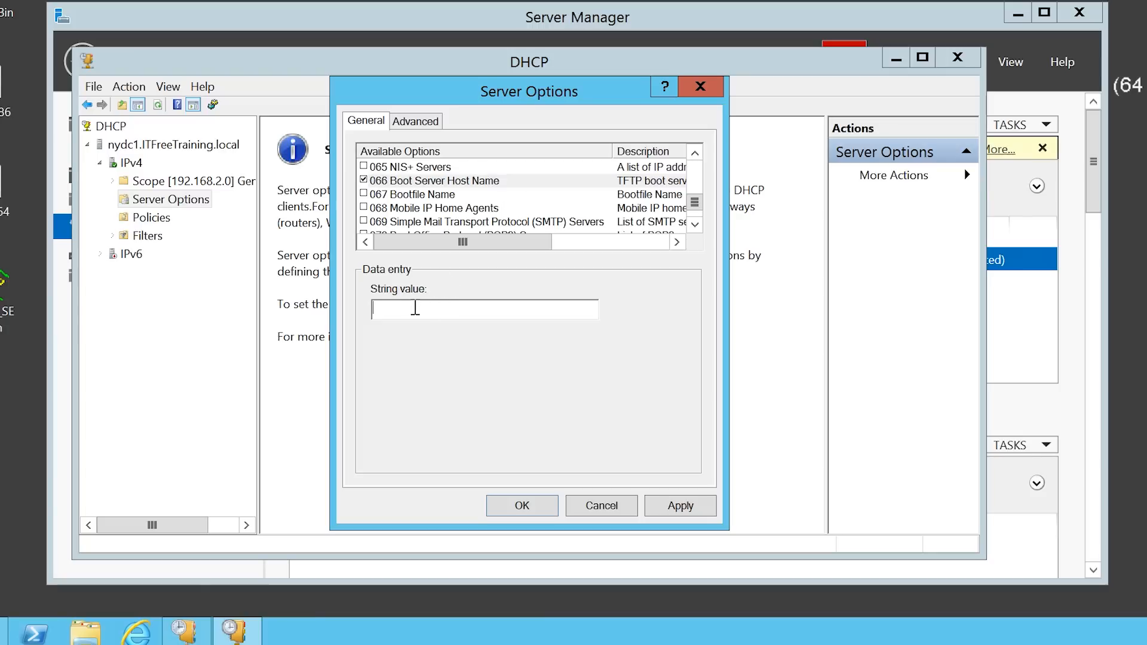
type("192.168.2.2.")
key("BackSpace")
left_click(362, 194)
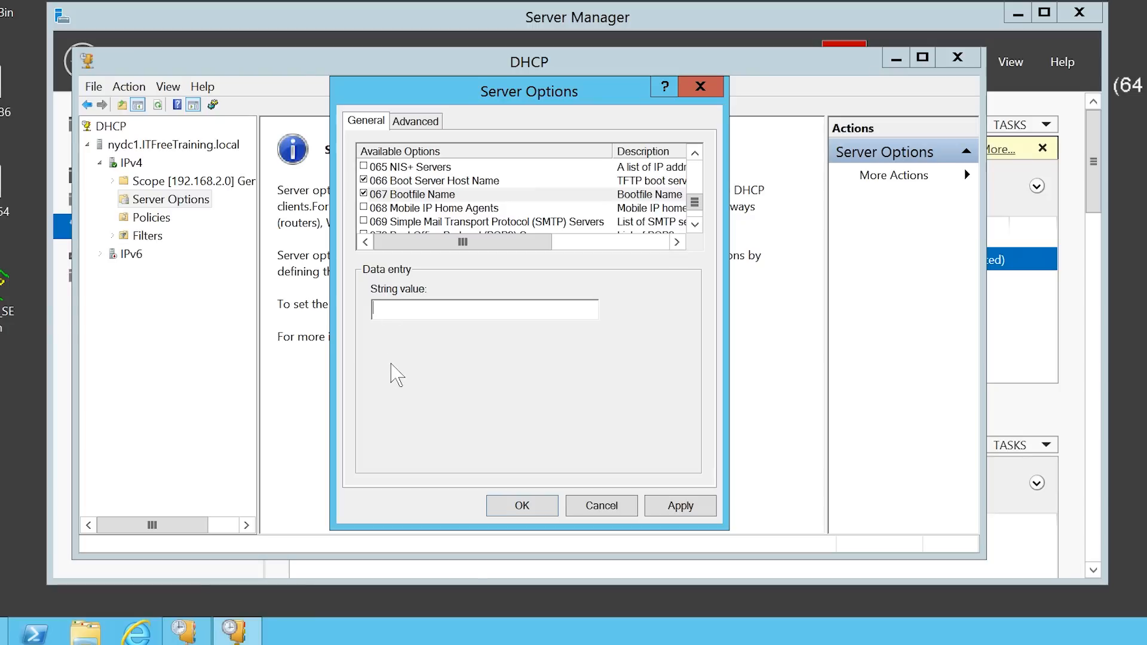
type("pxelinux.0")
left_click(530, 507)
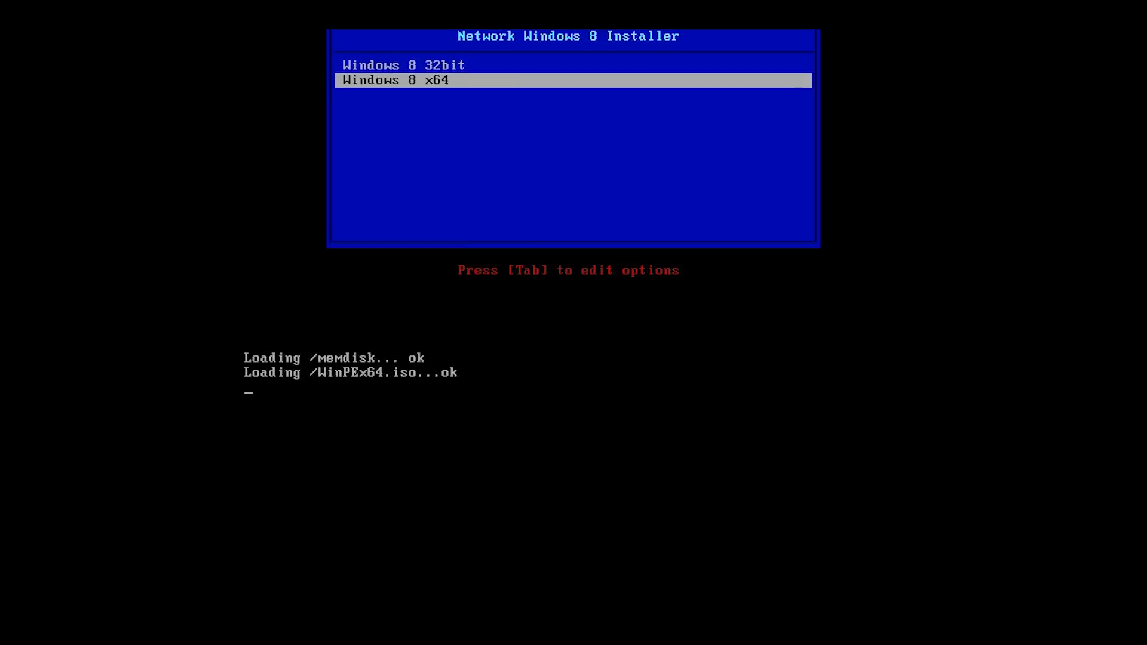
Continue booting the loaded WinPEx64.iso so WinPE starts on the client.
key("Return")
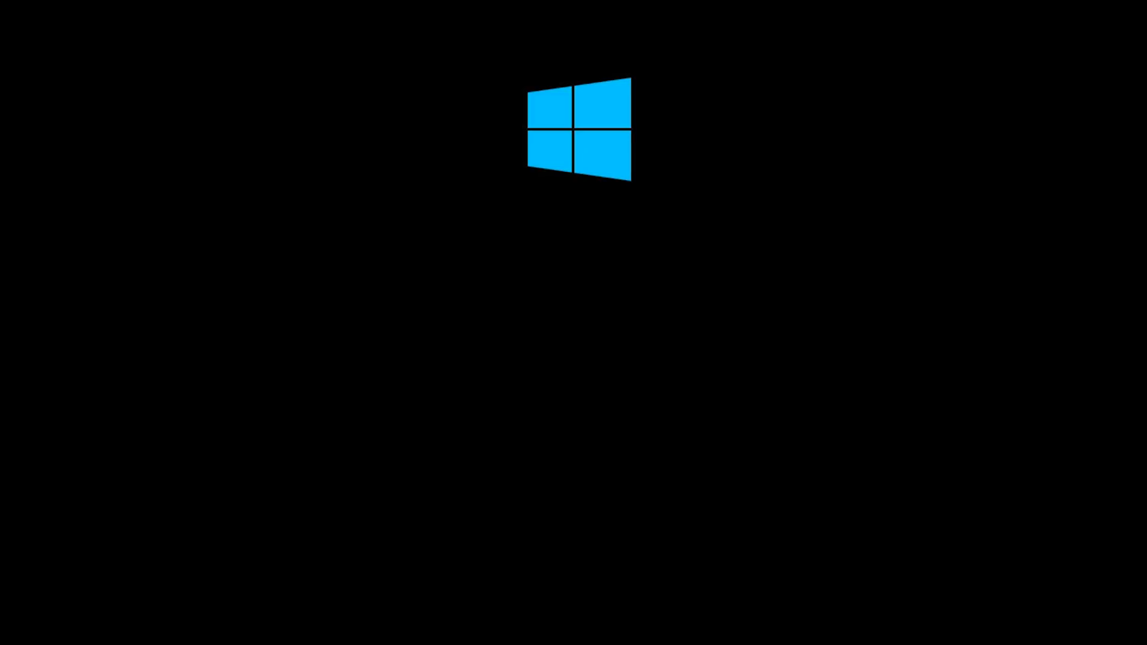